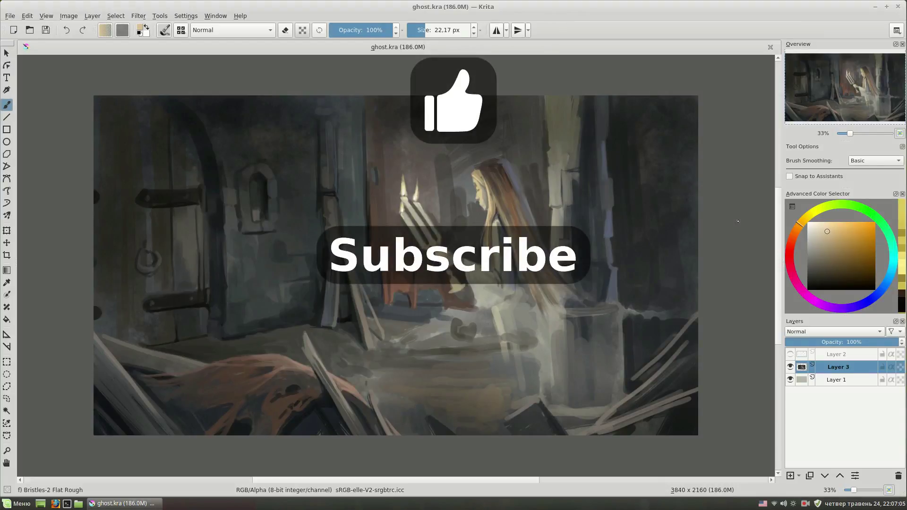
Step: Shade the right side of the room black with the Airbrush Soft brush
right_click(520, 169)
left_click(562, 137)
mouse_move(674, 178)
left_mouse_down()
mouse_move(623, 259)
mouse_move(709, 186)
mouse_move(599, 256)
left_mouse_up()
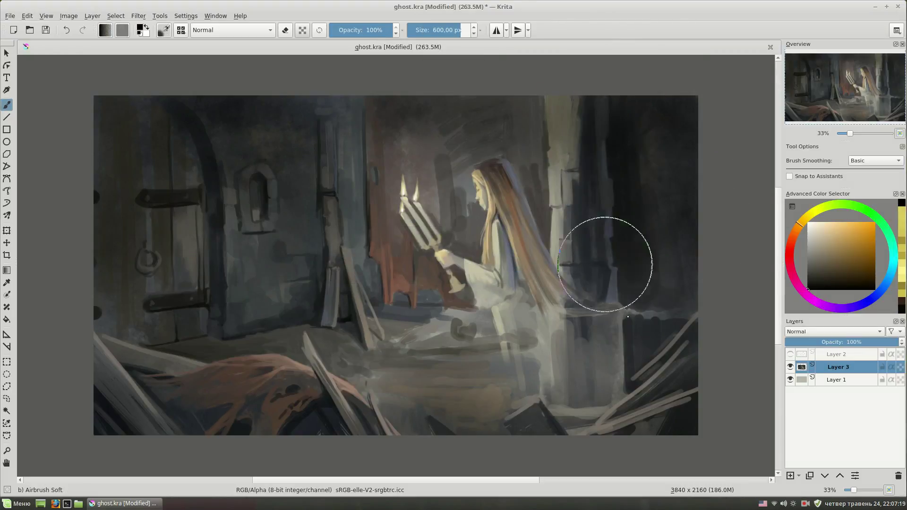
Step: Switch to the Basic-2 Opacity brush at 40 px and start a polygonal selection at the candle tip
right_click(590, 213)
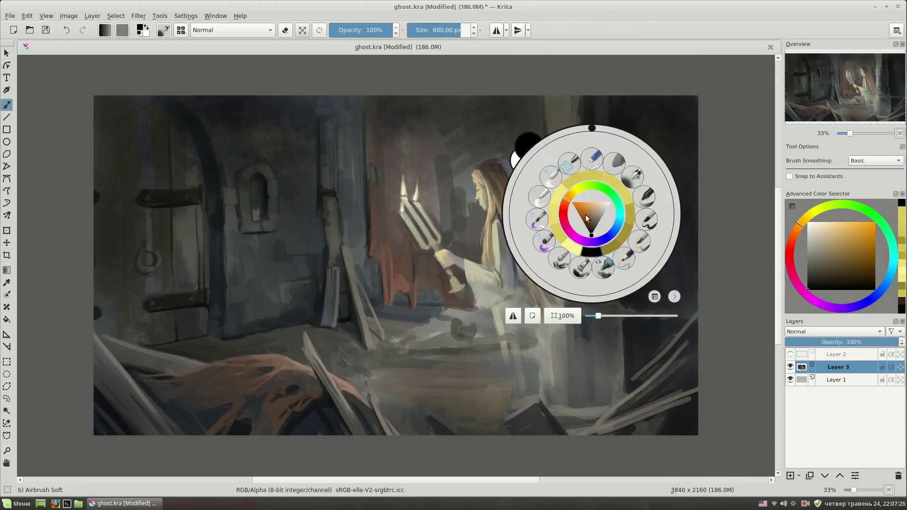
left_click(625, 258)
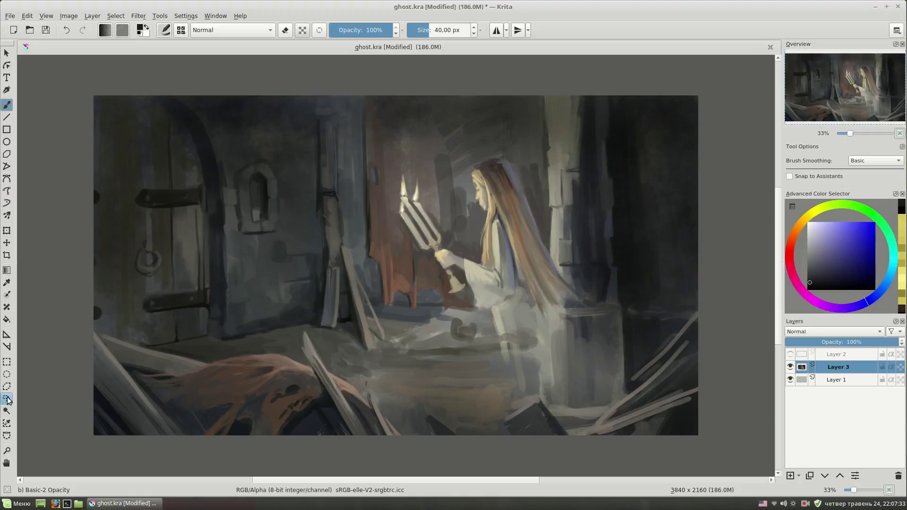
key("1")
mouse_move(517, 243)
left_mouse_down()
mouse_move(497, 295)
mouse_move(505, 290)
left_mouse_up()
left_click(428, 152)
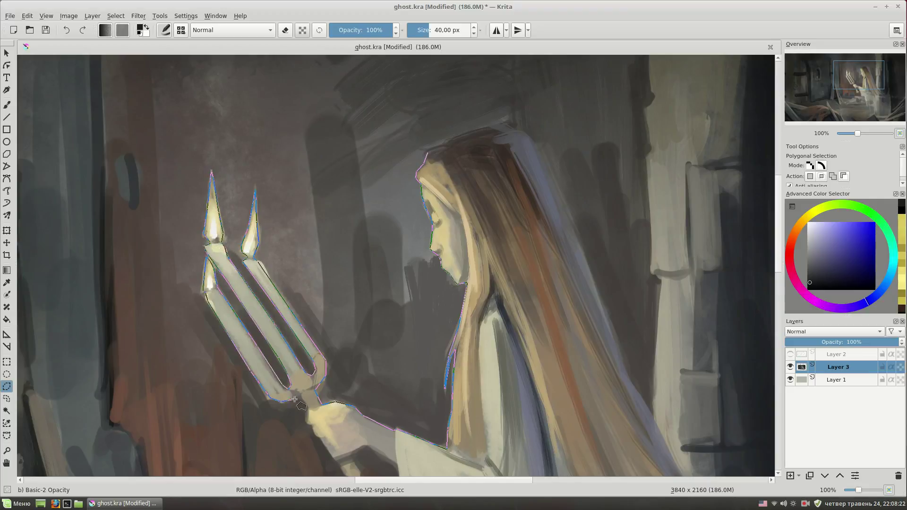
Step: Trace the ghost girl and her candelabra with a closed polygonal selection
left_click_drag(294, 399, 291, 211)
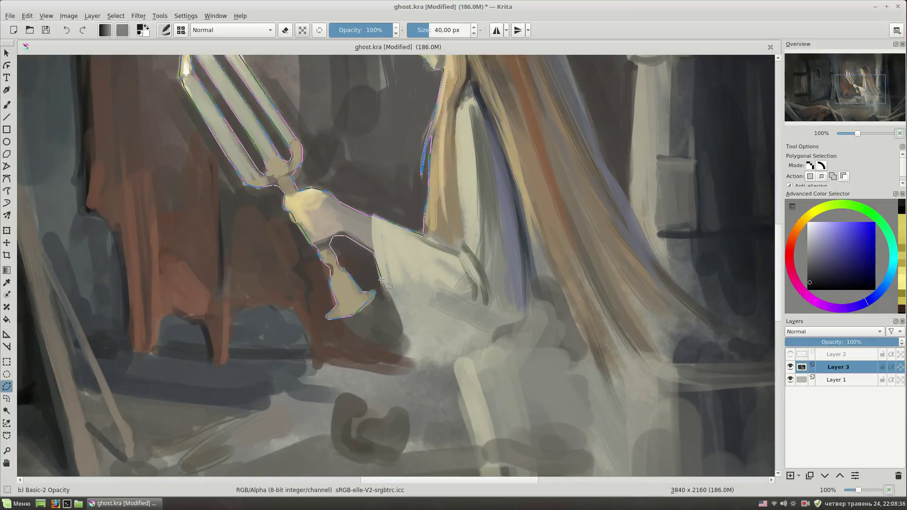
left_click_drag(448, 364, 449, 176)
key("minus")
left_click(456, 323)
left_click(537, 253)
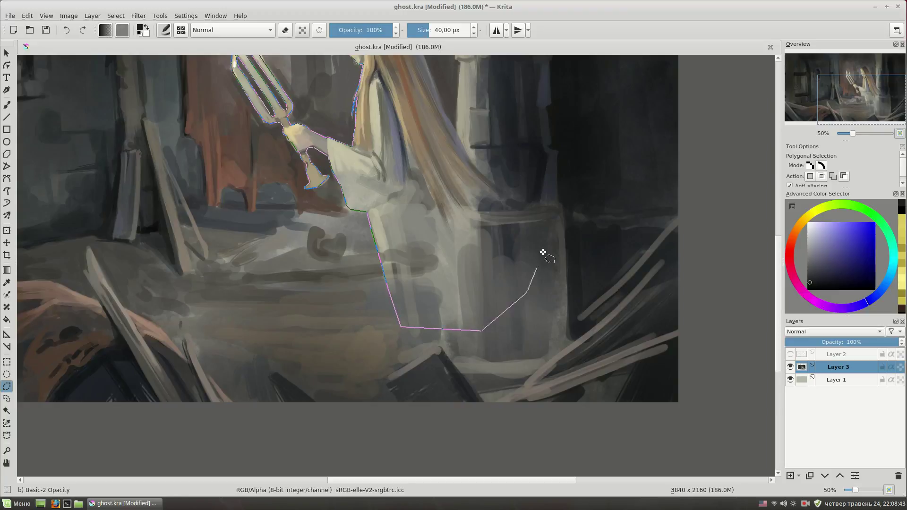
left_click(524, 220)
left_click_drag(501, 200, 498, 332)
left_click(358, 155)
Step: Copy and paste the selection onto Layer 4(pasted), then hide Layer 3
key("ctrl+c")
key("ctrl+v")
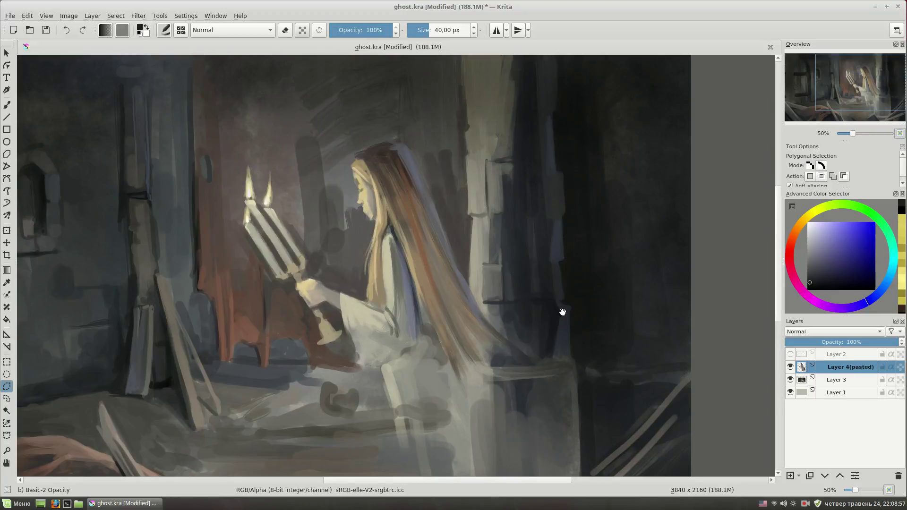
left_click_drag(582, 328, 608, 286)
left_click(790, 380)
key("minus")
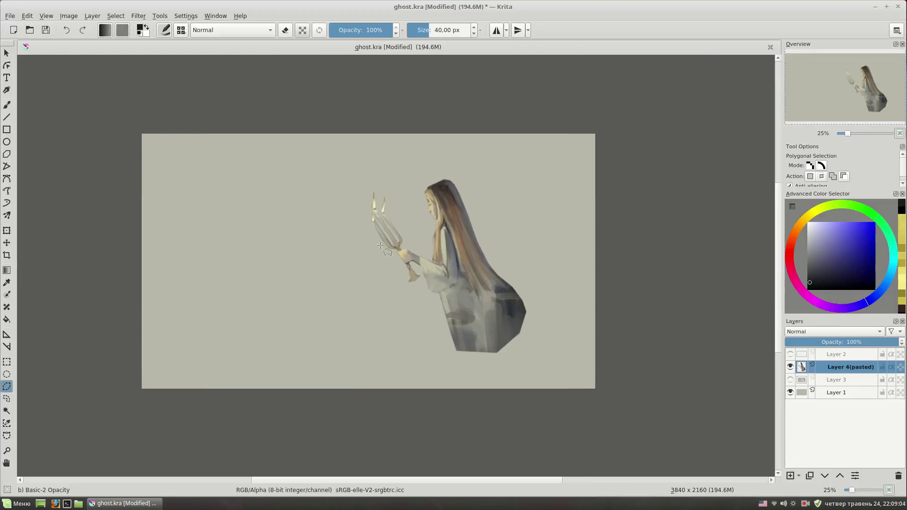
Step: Softly erase the bottom of the pasted ghost with the Eraser Soft brush
right_click(377, 240)
left_click(363, 198)
mouse_move(473, 331)
left_mouse_down()
mouse_move(539, 316)
mouse_move(494, 355)
mouse_move(505, 311)
left_mouse_up()
left_click(790, 379)
key("plus")
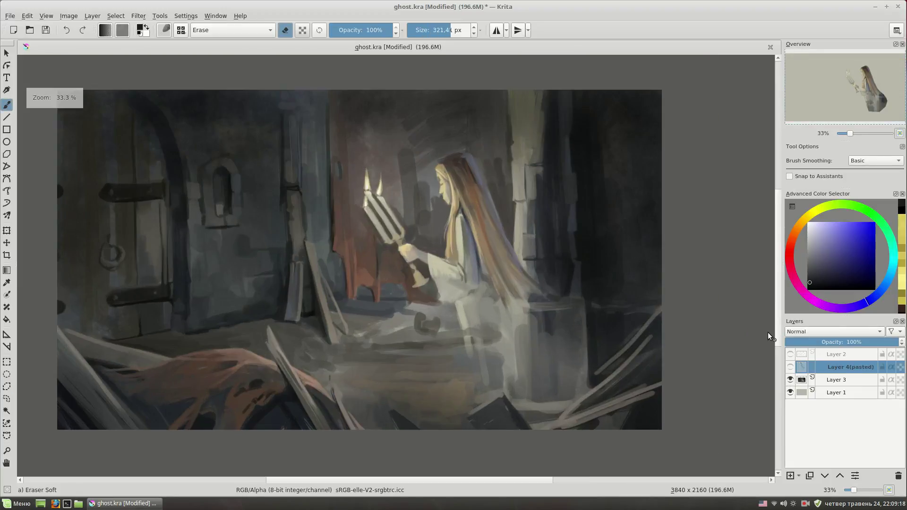
Step: Paint reddish brown over the original figure on Layer 3 with Basic-2 Opacity
right_click(518, 245)
left_click(590, 255)
left_click(486, 221)
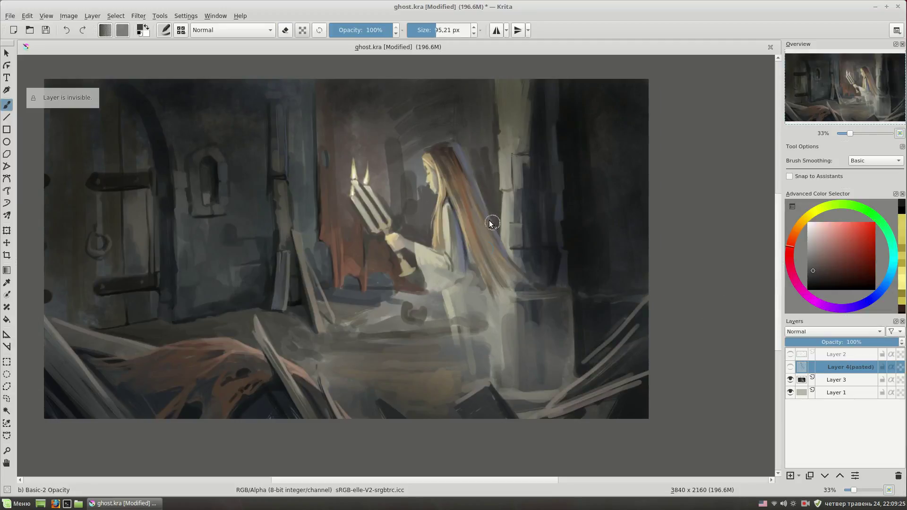
left_click(834, 380)
mouse_move(454, 152)
left_mouse_down()
mouse_move(478, 223)
mouse_move(411, 279)
left_mouse_up()
mouse_move(425, 151)
left_mouse_down()
mouse_move(384, 213)
mouse_move(355, 171)
left_mouse_up()
key("ctrl+z")
key("ctrl+shift+z")
Step: Add a stroke near the floor, sample a pale floor colour, and re-show the pasted ghost
mouse_move(414, 289)
left_mouse_down()
mouse_move(475, 277)
mouse_move(387, 307)
mouse_move(453, 334)
mouse_move(474, 319)
left_mouse_up()
left_click(439, 316, "ctrl")
left_click(422, 229, "ctrl")
left_click(790, 367)
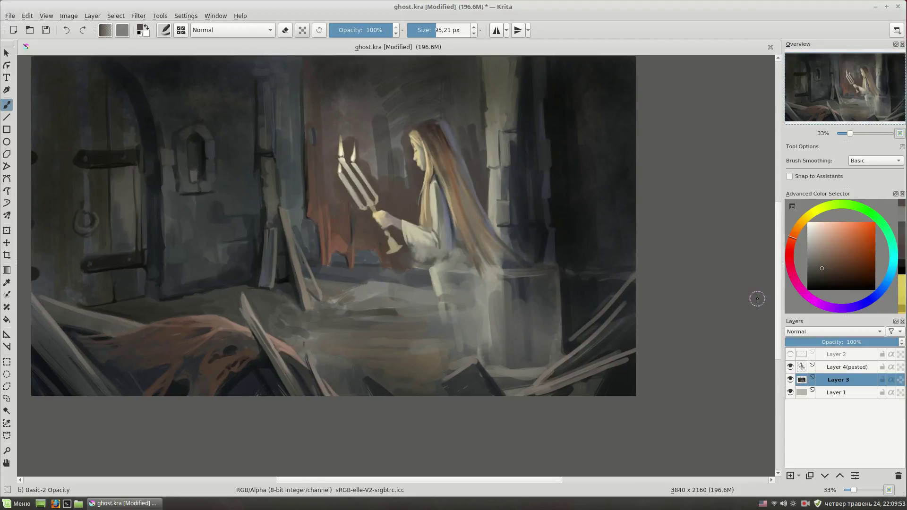
Step: Enlarge the brush and paint dark purple strokes at the lower right
scroll(528, 337, "up", 1)
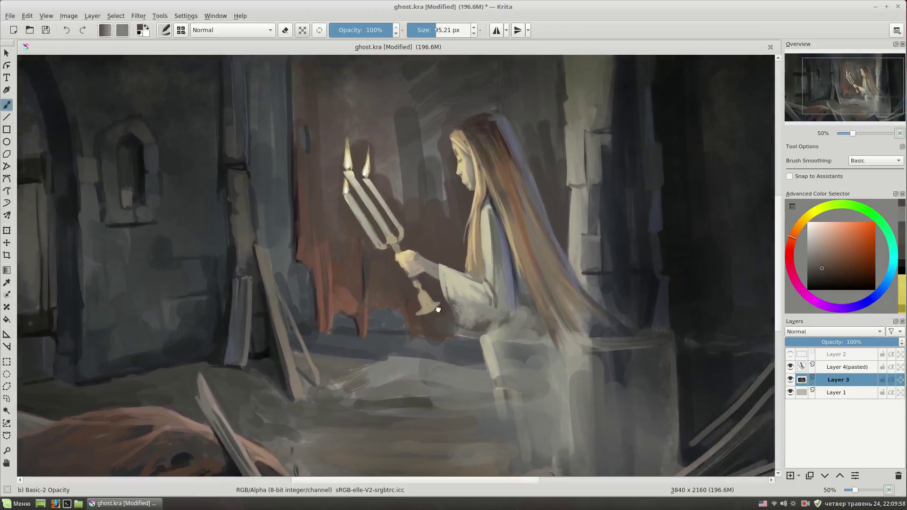
left_click_drag(528, 338, 485, 361)
left_click(670, 303, "ctrl")
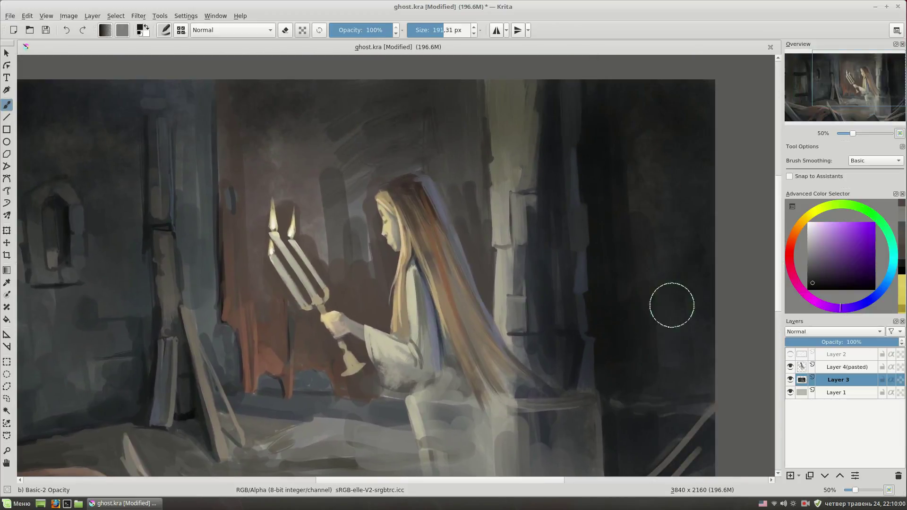
left_click_drag(666, 361, 607, 425)
left_click_drag(713, 245, 679, 207)
Step: Darken the right side of the room with the Texture Big brush
left_click(164, 30)
left_click(293, 68)
left_click_drag(645, 297, 595, 310)
scroll(605, 265, "up", 2)
left_click_drag(605, 265, 651, 85)
mouse_move(571, 457)
left_mouse_down()
mouse_move(618, 268)
mouse_move(644, 391)
left_mouse_up()
Step: Return to Basic-2 Opacity and pick dark red and orange-brown tones
right_click(587, 233)
left_click(539, 236)
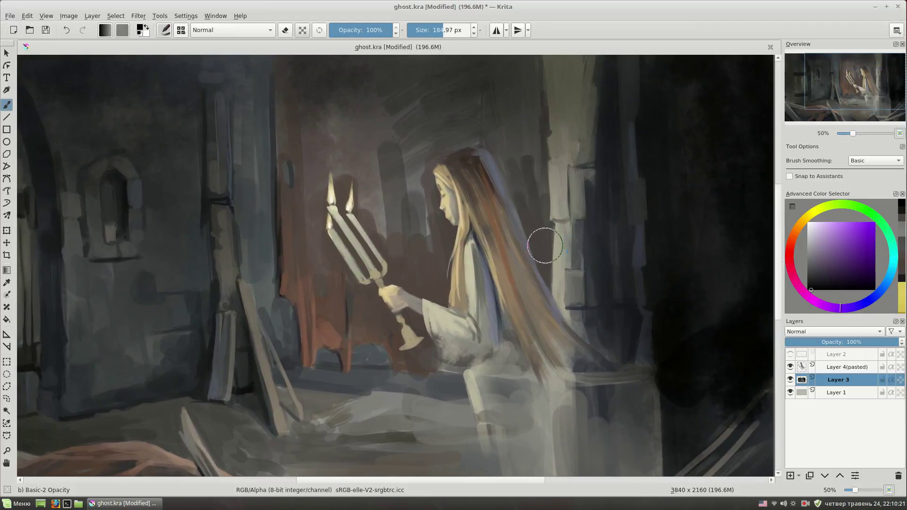
left_click(813, 270)
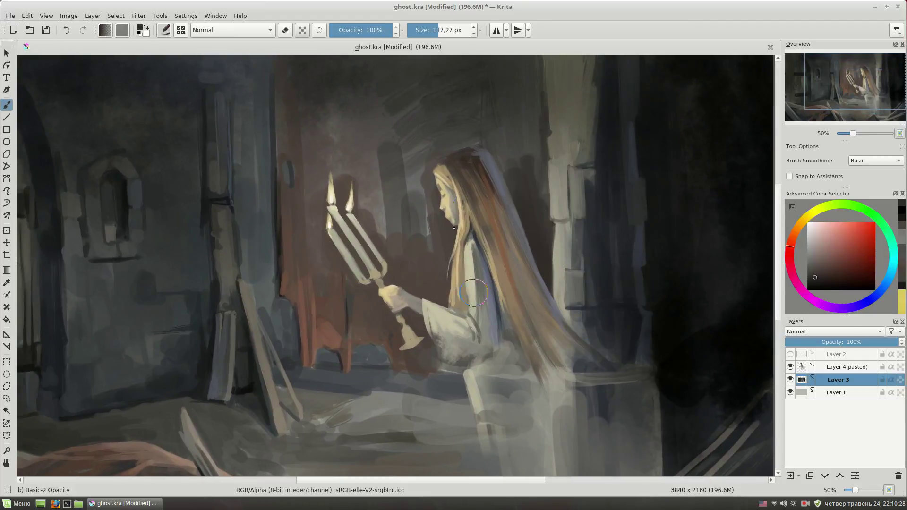
key("minus")
left_click(480, 218, "ctrl")
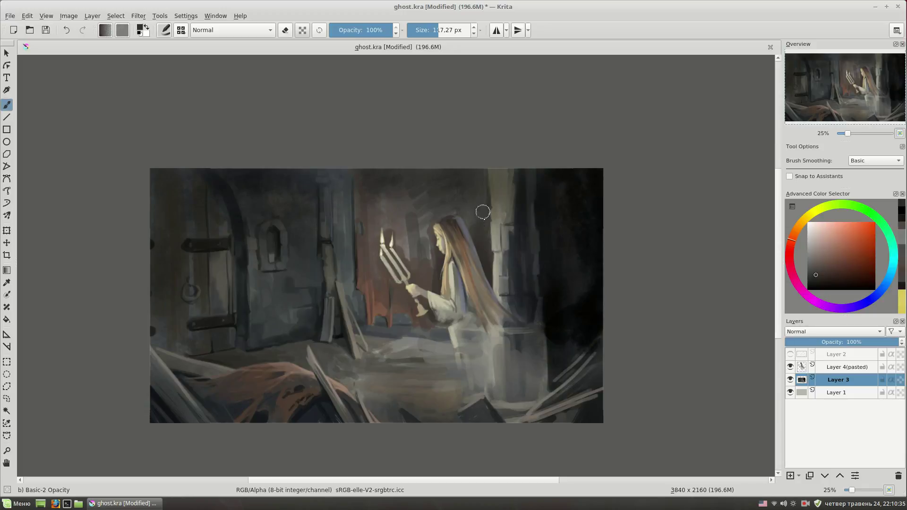
key("plus")
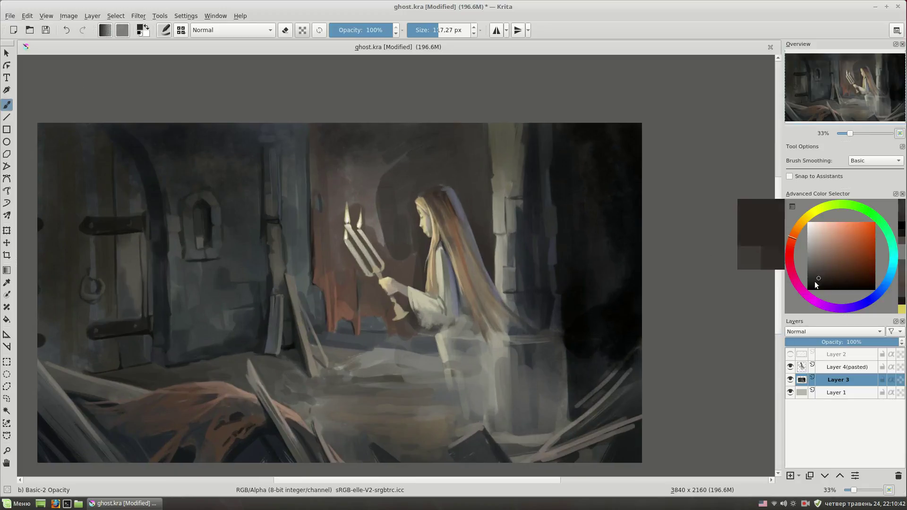
Step: Airbrush near-black over the pillar with Airbrush Soft
right_click(522, 214)
left_click(508, 196)
left_click_drag(518, 177, 498, 209)
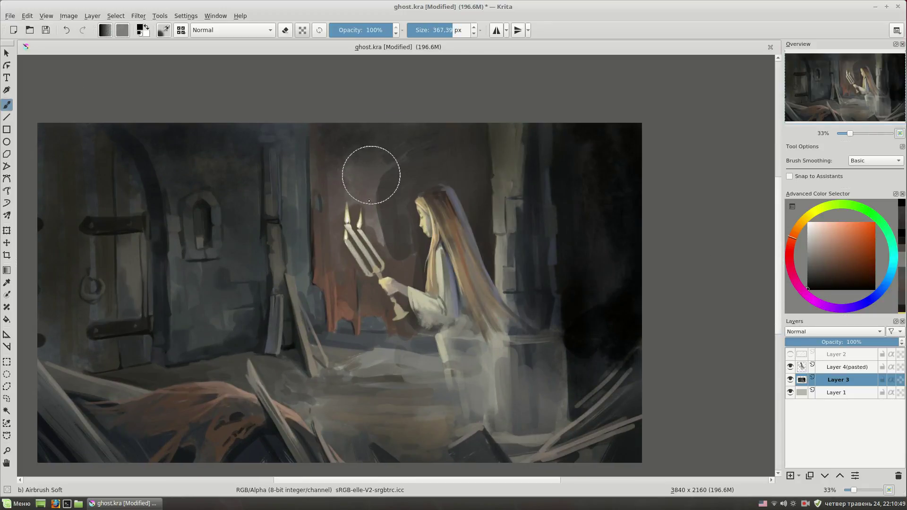
scroll(395, 146, "down", 1)
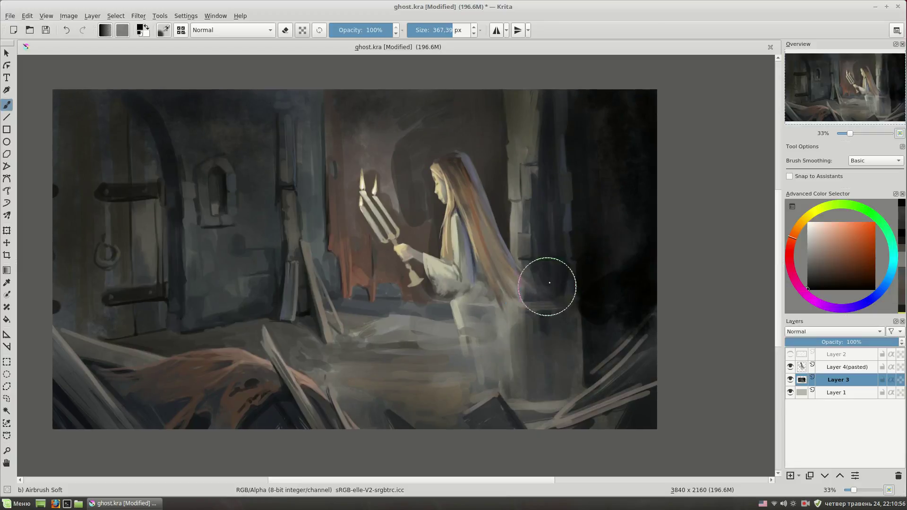
Step: Zoom in on the girl and pillar with a smaller basic brush, sampling light greys
key("slash")
key("plus")
left_click_drag(538, 315, 439, 333)
key("plus")
left_click(469, 324, "ctrl")
left_click(440, 347, "ctrl")
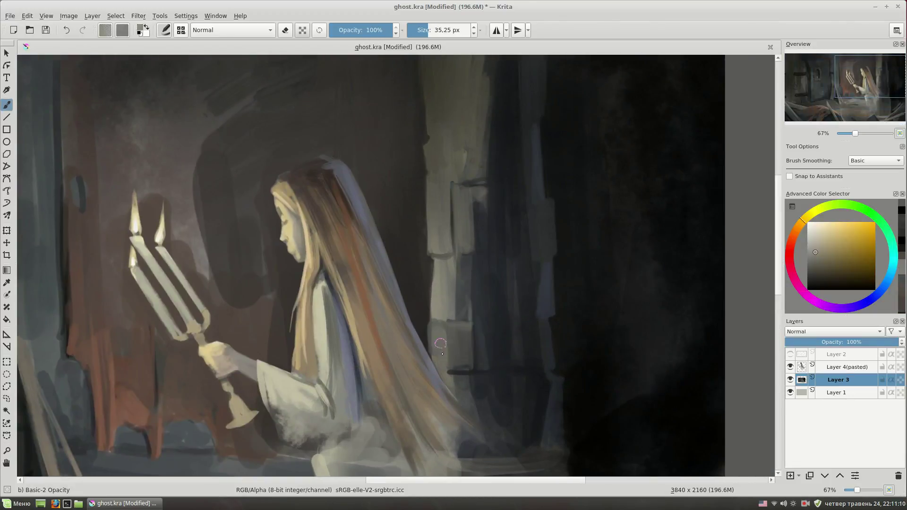
Step: Paint light yellowish-grey stone blocks on the pillar with Bristles-2 Flat Rough
left_click_drag(498, 260, 490, 347)
right_click(470, 212)
left_click(492, 242)
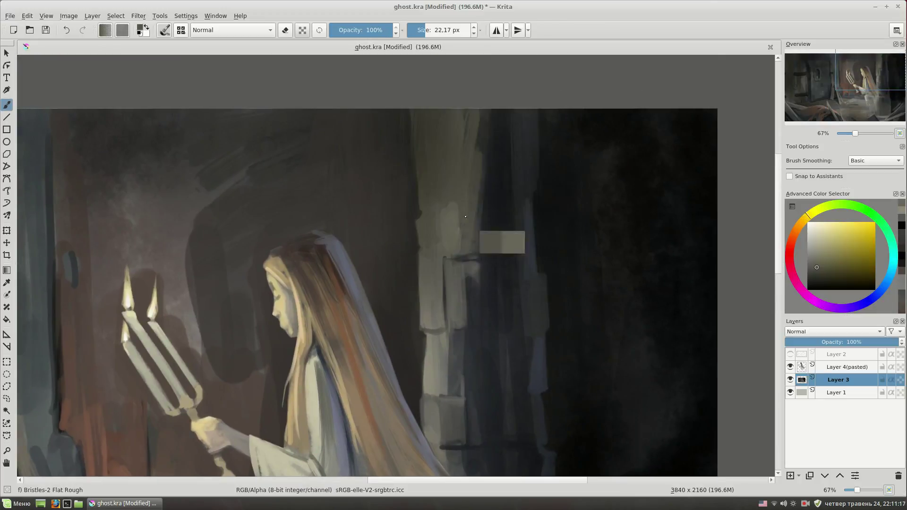
left_click_drag(487, 204, 486, 254)
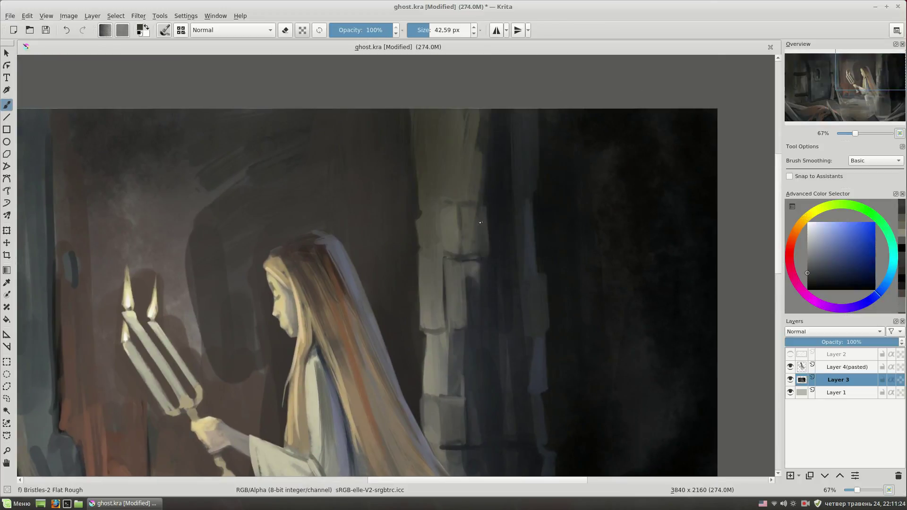
left_click(437, 208, "ctrl")
mouse_move(429, 203)
left_mouse_down()
mouse_move(428, 165)
mouse_move(442, 190)
left_mouse_up()
Step: Add more light pillar blocks, pick a dark blue-grey, and frame the pillar base
left_click(461, 141, "ctrl")
left_click_drag(522, 280, 514, 219)
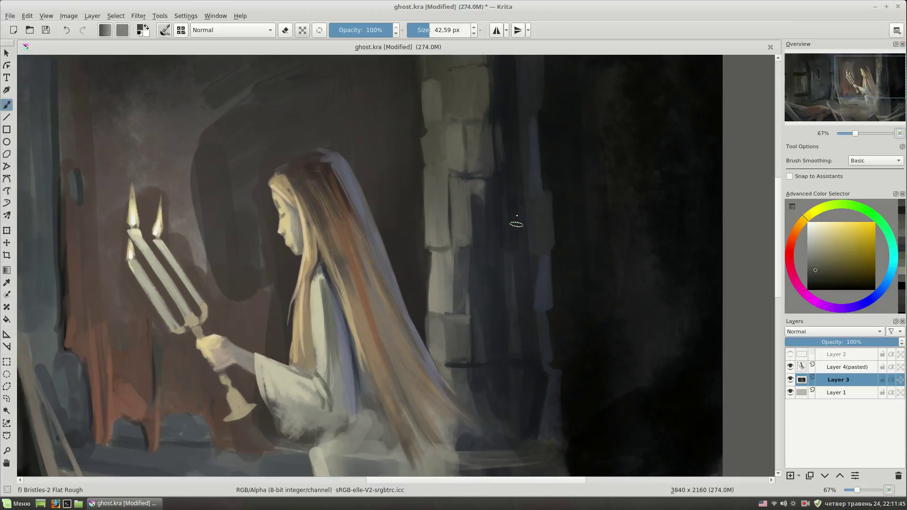
left_click(498, 261, "ctrl")
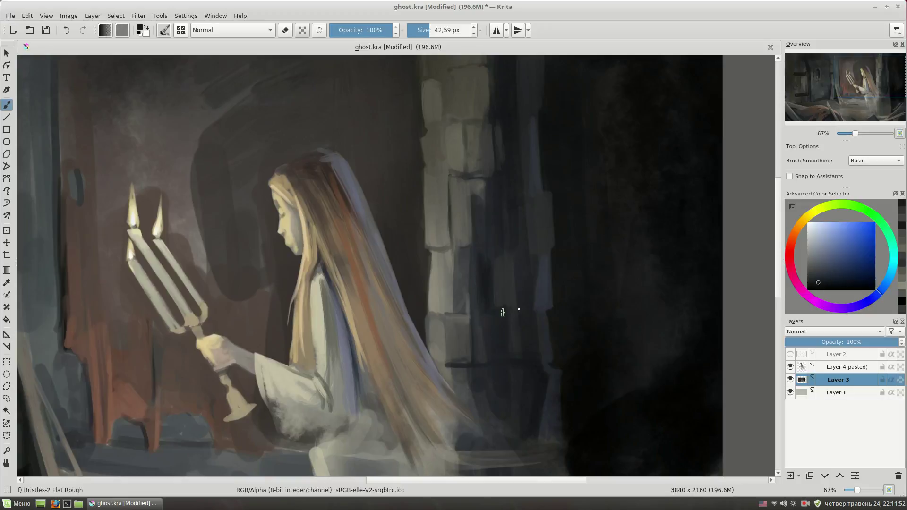
left_click_drag(500, 313, 552, 261)
left_click_drag(618, 283, 595, 212)
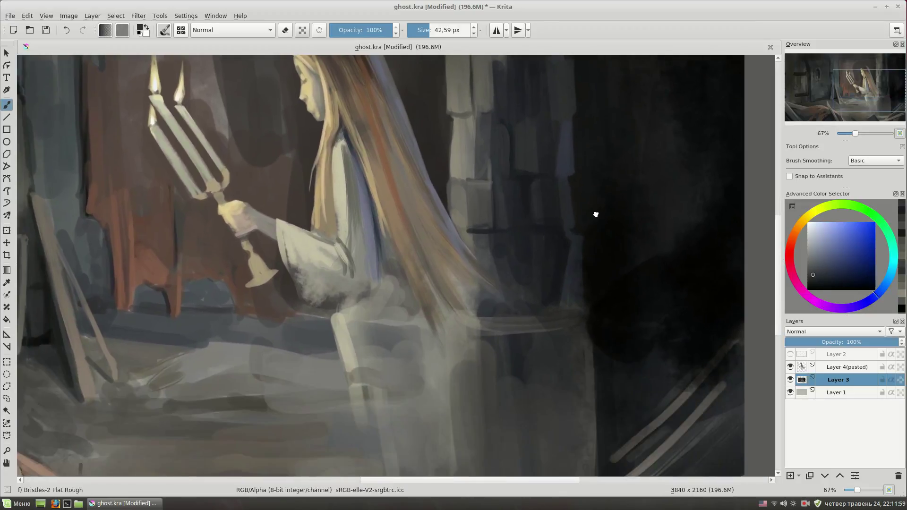
left_click_drag(623, 317, 616, 258)
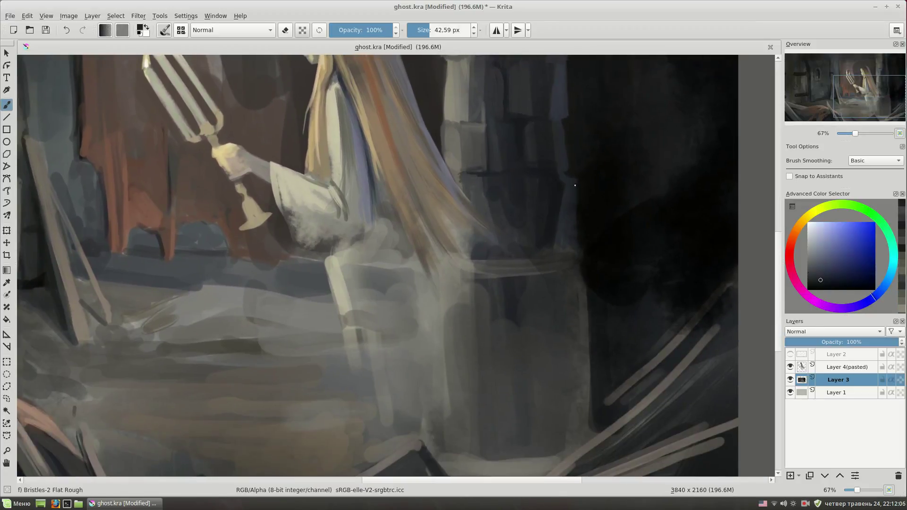
Step: Hide Layer 4(pasted) and paint dark and grey-brown strokes at the pillar base
left_click_drag(496, 265, 519, 272)
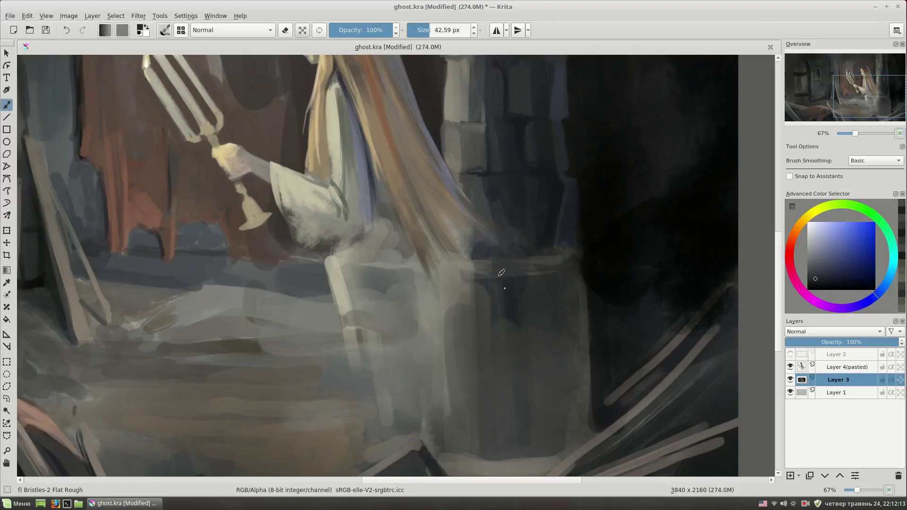
left_click(790, 367)
left_click_drag(503, 308, 504, 364)
left_click_drag(513, 324, 511, 373)
left_click(486, 283, "ctrl")
mouse_move(487, 271)
left_mouse_down()
mouse_move(487, 310)
mouse_move(461, 302)
mouse_move(525, 260)
left_mouse_up()
Step: Paint dark blue vertical strokes across the pillar base
left_click(571, 218, "ctrl")
mouse_move(584, 274)
left_mouse_down()
mouse_move(585, 419)
mouse_move(579, 409)
left_mouse_up()
left_click_drag(569, 276, 569, 354)
left_click_drag(596, 394, 597, 421)
left_click(582, 244, "ctrl")
mouse_move(580, 247)
left_mouse_down()
mouse_move(572, 258)
mouse_move(568, 225)
mouse_move(522, 303)
left_mouse_up()
left_click(536, 270, "ctrl")
Step: Enlarge the brush, sample a darker tone, and reframe the view on the pillar
left_click(547, 261, "ctrl")
left_click(503, 335, "ctrl")
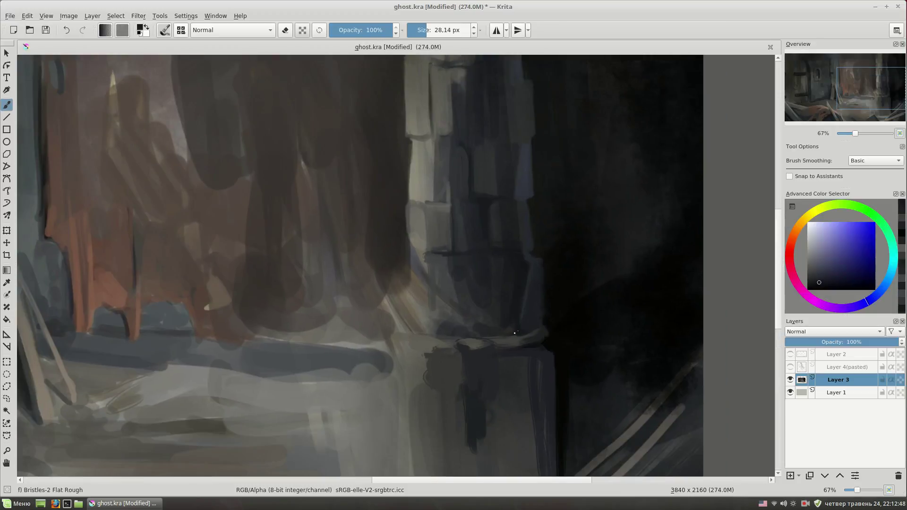
mouse_move(611, 218)
left_mouse_down()
mouse_move(643, 312)
mouse_move(504, 308)
left_mouse_up()
key("minus")
key("minus")
mouse_move(595, 340)
left_mouse_down()
mouse_move(620, 340)
mouse_move(532, 188)
mouse_move(471, 140)
mouse_move(476, 195)
left_mouse_up()
key("plus")
key("plus")
Step: Sample dark blue-grey and violet-blue tones near the pillar top and enlarge the brush
left_click(529, 189, "ctrl")
left_click(483, 188, "ctrl")
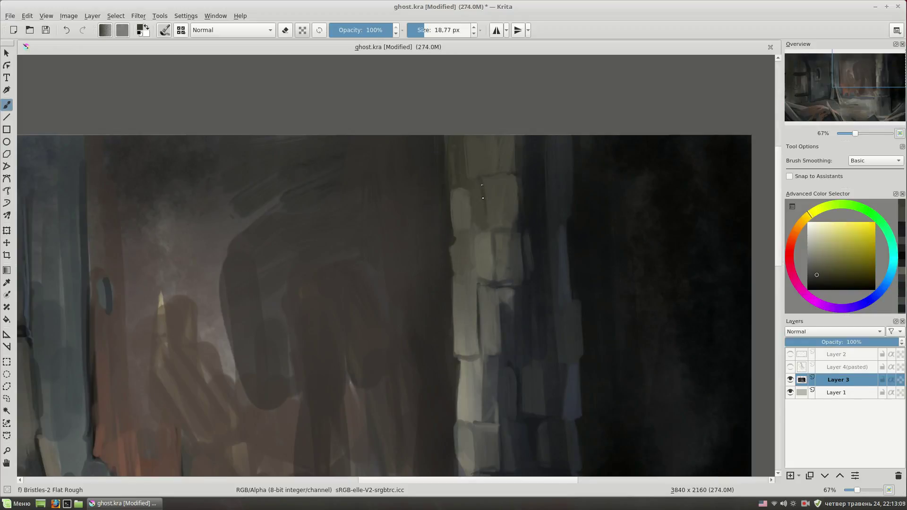
left_click_drag(518, 283, 512, 156)
left_click(513, 156, "ctrl")
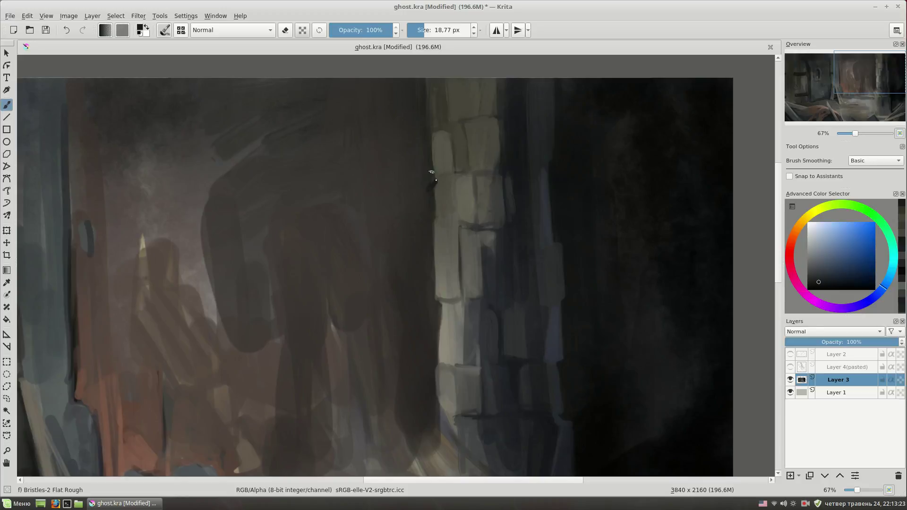
left_click_drag(428, 189, 416, 239)
left_click(425, 220, "ctrl")
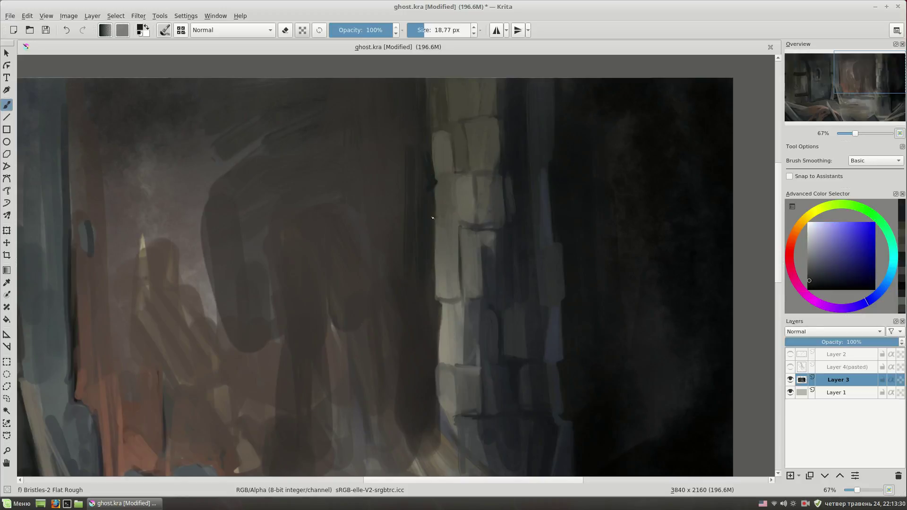
Step: Paint dark vertical strokes on the lower pillar using sampled violet-blue
scroll(427, 185, "up", 1)
left_click(424, 147, "ctrl")
left_click_drag(630, 283, 609, 245)
left_click(524, 158, "ctrl")
scroll(542, 218, "down", 3)
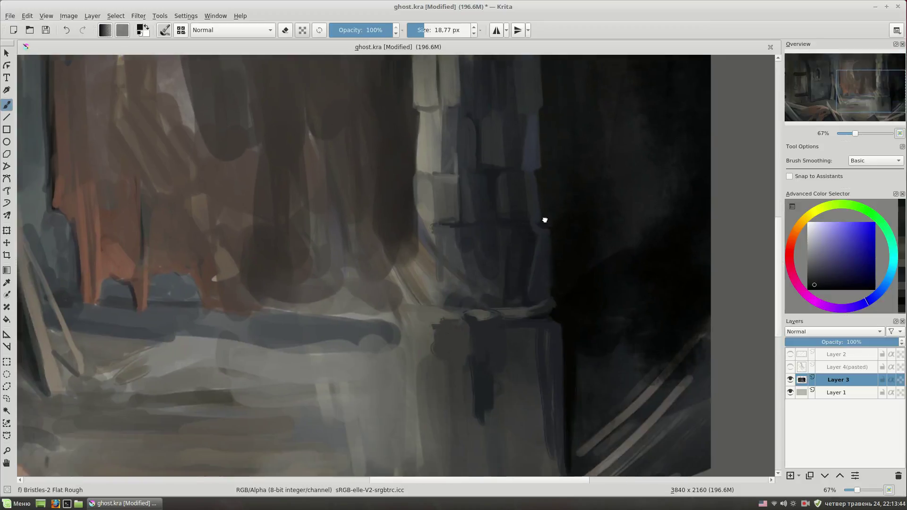
scroll(573, 247, "down", 3)
left_click(522, 250, "ctrl")
mouse_move(523, 250)
left_mouse_down()
mouse_move(525, 307)
mouse_move(514, 254)
mouse_move(509, 266)
left_mouse_up()
Step: Darken the right side of the room with sampled dark blues
left_click(494, 267, "ctrl")
left_click(503, 257, "ctrl")
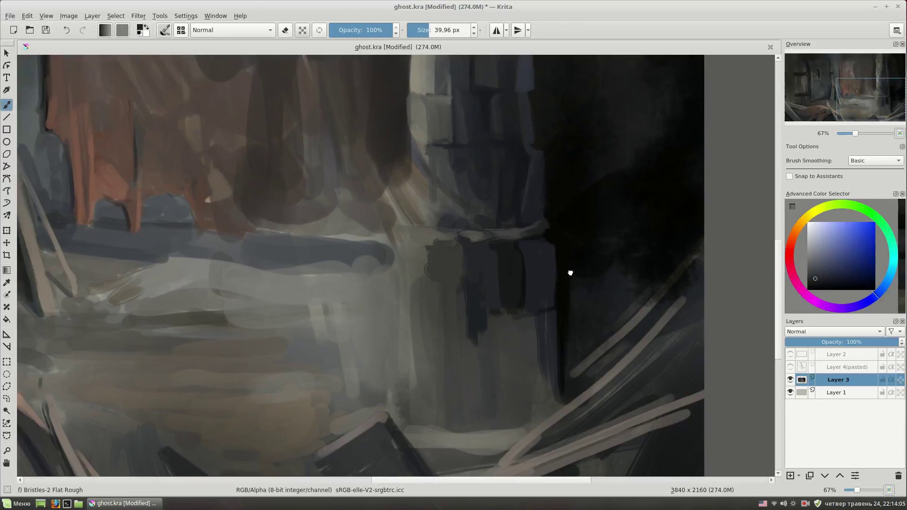
left_click_drag(515, 304, 520, 402)
left_click_drag(544, 307, 568, 375)
key("minus")
key("minus")
Step: Switch to Basic-2 Opacity and paint dark strokes at the pillar base
left_click(514, 256, "ctrl")
key("slash")
mouse_move(486, 291)
left_mouse_down()
mouse_move(463, 350)
mouse_move(475, 373)
left_mouse_up()
left_click(462, 293, "ctrl")
key("bracketleft")
key("bracketleft")
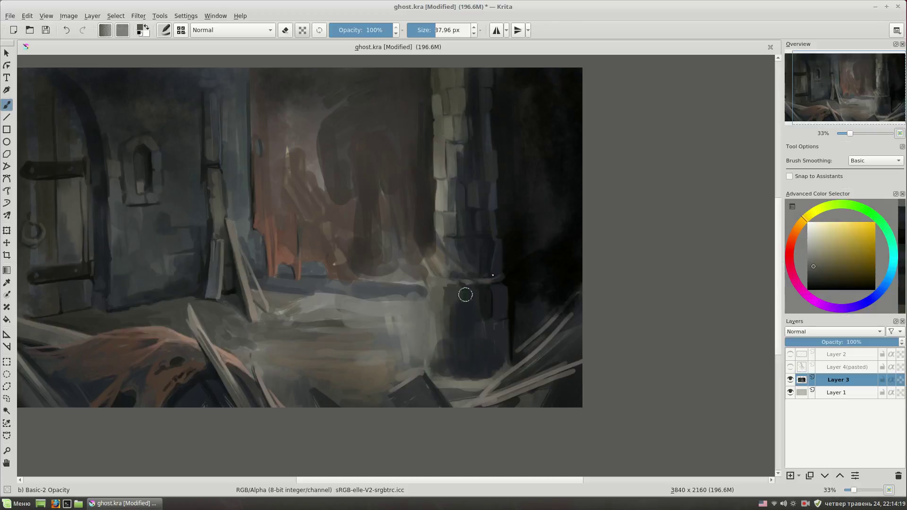
Step: Paint a light vertical stroke up the pillar with a smaller brush
key("plus")
left_click_drag(431, 307, 437, 340)
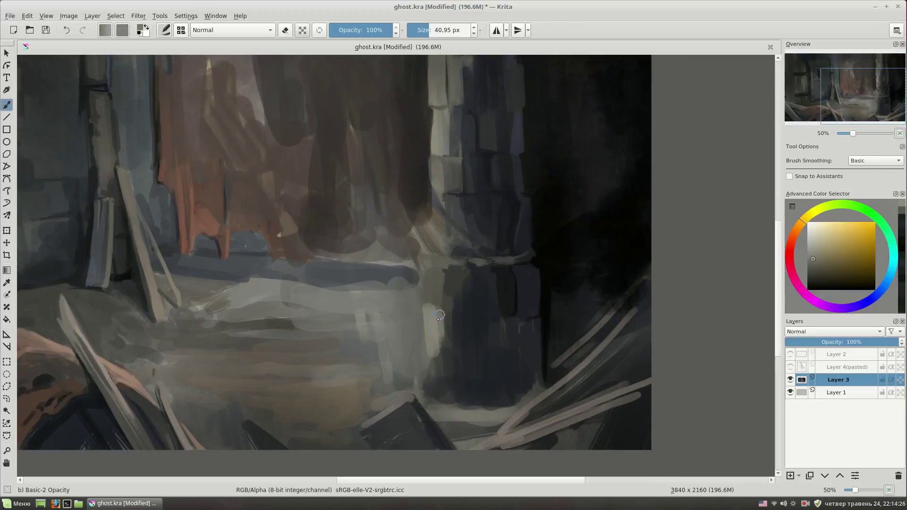
left_click_drag(431, 303, 426, 260)
Step: With the Flat Rough brush, paint dark red-brown strokes near the curtain and along the window sill
right_click(454, 211)
left_click(465, 286)
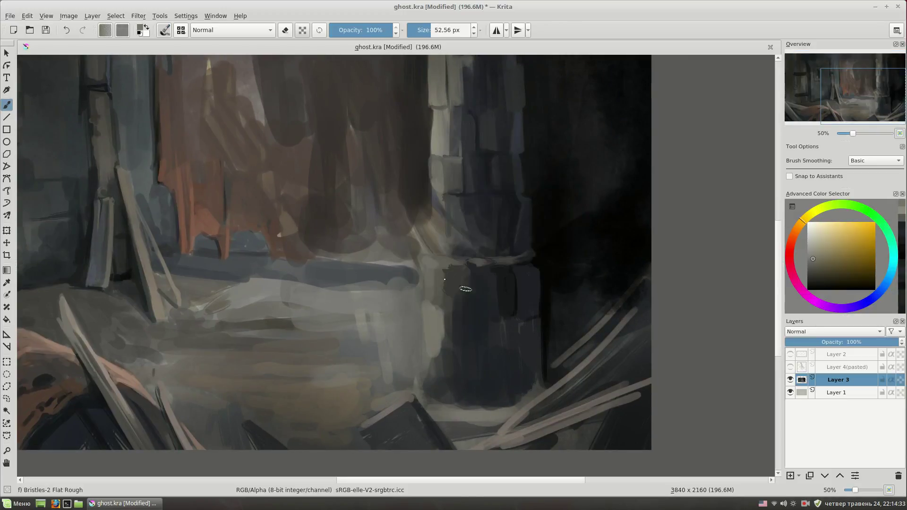
left_click(444, 217, "ctrl")
scroll(446, 235, "up", 1)
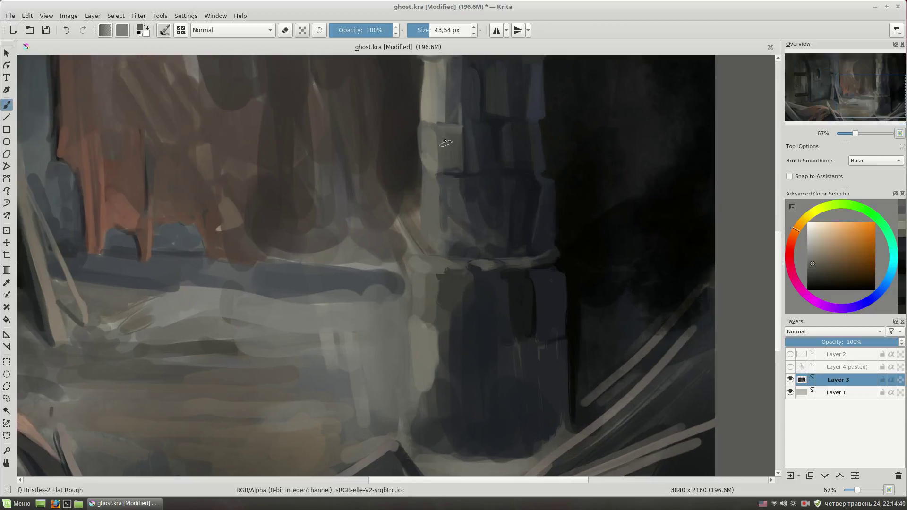
left_click(482, 229, "ctrl")
left_click(419, 222, "ctrl")
left_click_drag(416, 187, 396, 269)
mouse_move(396, 263)
left_mouse_down()
mouse_move(457, 267)
mouse_move(295, 260)
mouse_move(471, 274)
left_mouse_up()
left_click_drag(543, 310, 453, 282)
Step: Paint strokes on the pillar base and thin dark lines along the pillar's left edge
left_click_drag(413, 239, 413, 295)
left_click(427, 263, "ctrl")
left_click_drag(437, 248, 437, 302)
left_click(418, 266, "ctrl")
left_click_drag(414, 246, 414, 289)
left_click_drag(458, 313, 449, 282)
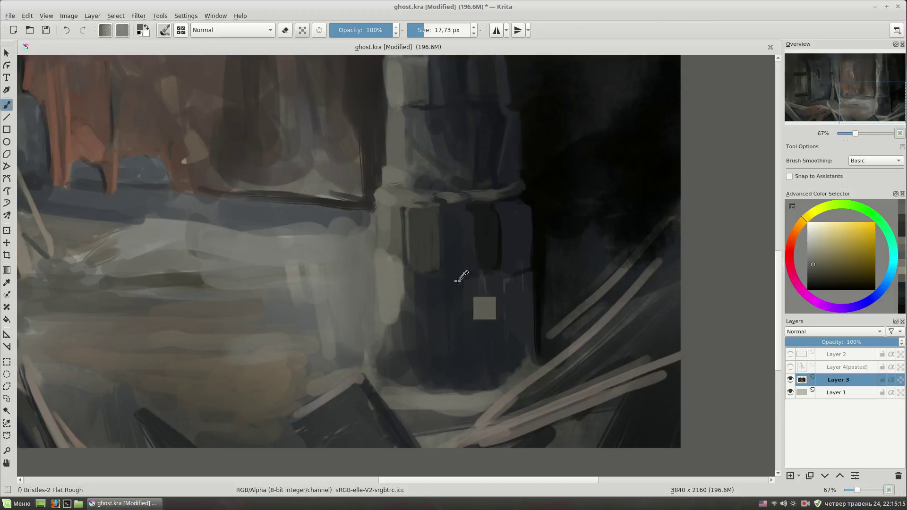
left_click(452, 281, "ctrl")
left_click_drag(387, 255, 411, 271)
Step: Add dark teal pillar strokes, outline the ledge, and lighten the base's lower-left edge
left_click(378, 226, "ctrl")
left_click(372, 222, "ctrl")
mouse_move(368, 246)
left_mouse_down()
mouse_move(371, 217)
mouse_move(365, 253)
left_mouse_up()
left_click_drag(476, 239, 458, 235)
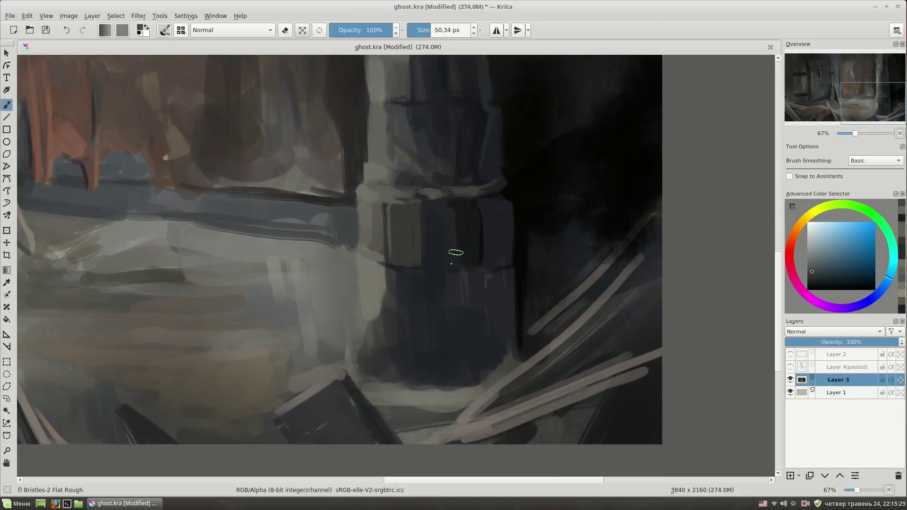
key("bracketleft")
left_click(432, 255, "ctrl")
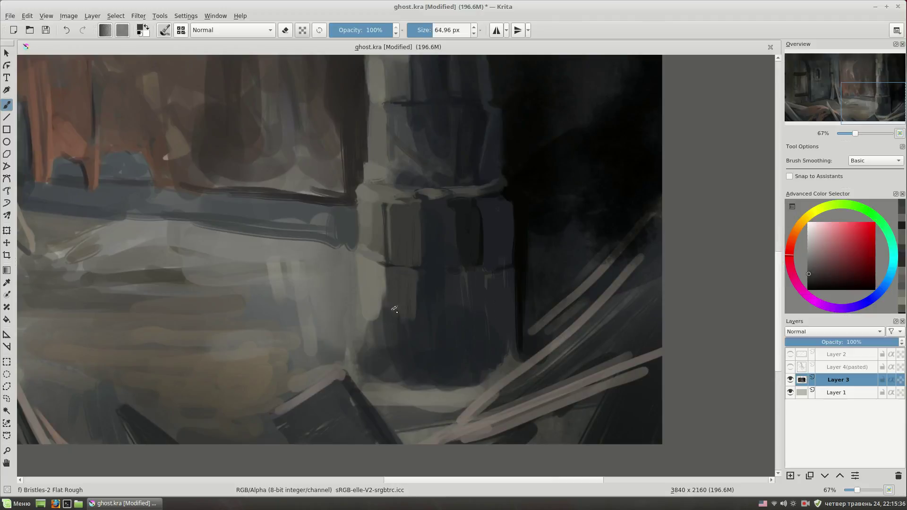
left_click(394, 309, "ctrl")
left_click_drag(380, 319, 368, 369)
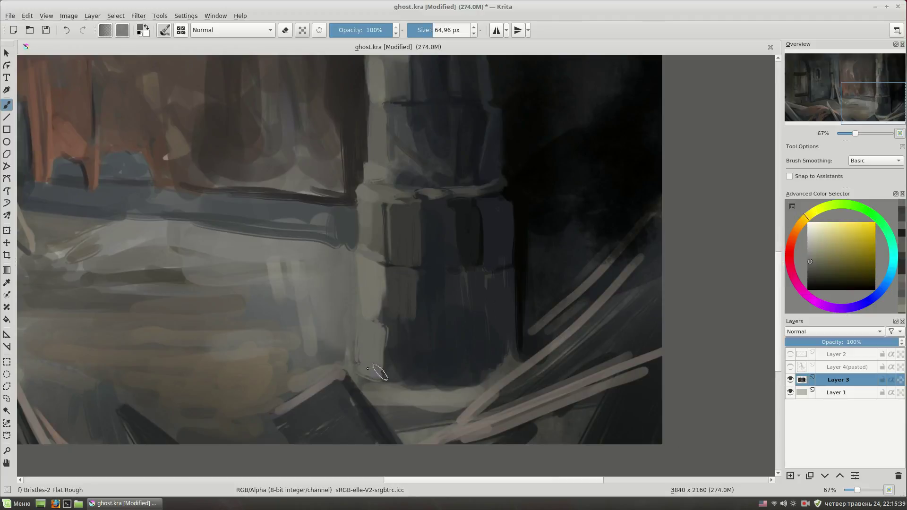
Step: Extend the dark curve on the pillar ledge with a smaller brush
left_click(478, 254, "ctrl")
left_click_drag(441, 125, 445, 229)
key("bracketleft")
key("bracketleft")
left_click(419, 268, "ctrl")
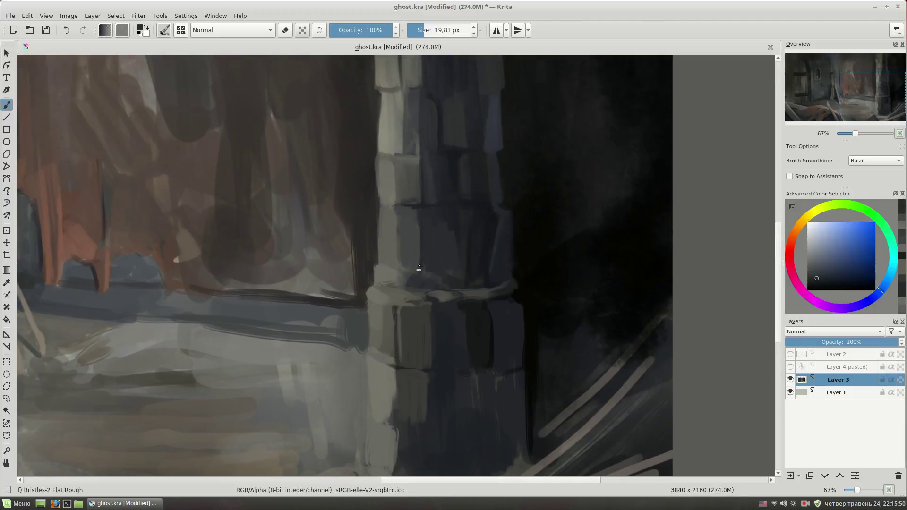
left_click_drag(400, 281, 423, 283)
left_click(429, 276, "ctrl")
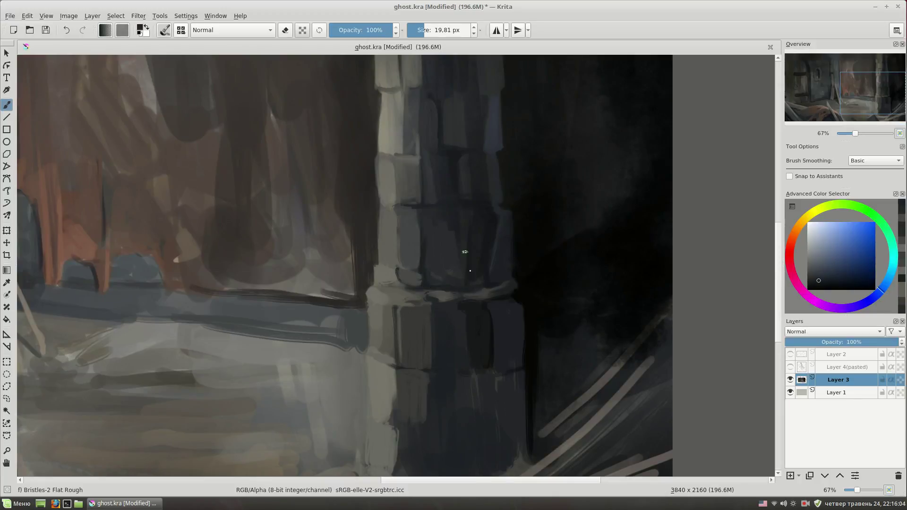
Step: Paint light beige strokes down the pillar's lit left side and check the whole painting
left_click_drag(525, 201, 522, 221)
left_click(420, 201, "ctrl")
key("bracketleft")
left_click_drag(420, 187, 431, 222)
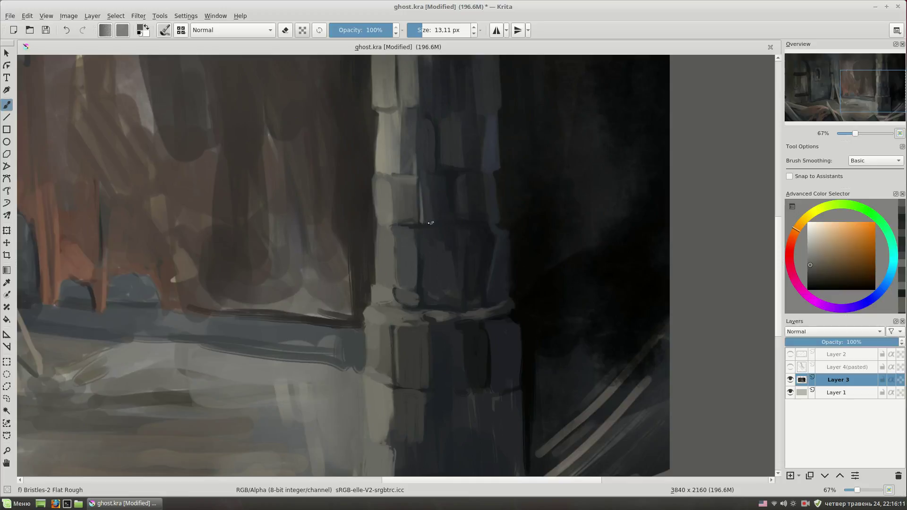
scroll(431, 223, "up", 3)
left_click(395, 189, "ctrl")
left_click_drag(394, 140, 395, 265)
scroll(394, 274, "down", 2)
key("minus")
key("minus")
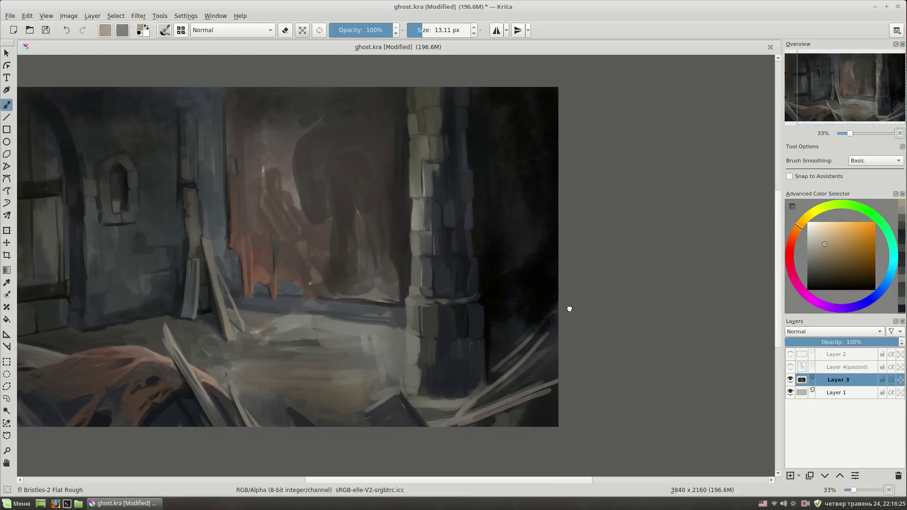
key("plus")
key("plus")
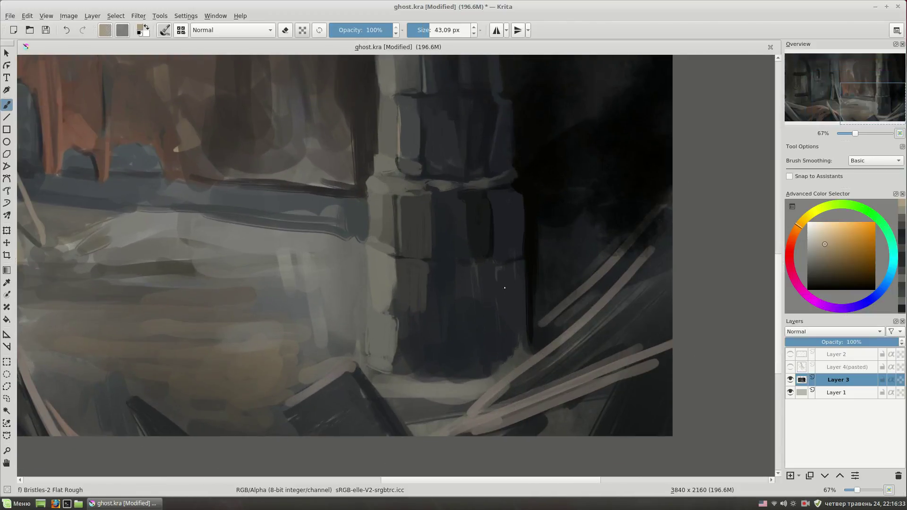
Step: Paint dark blue strokes down the pillar, sampling darker and lighter shades
left_click(503, 335, "ctrl")
left_click_drag(487, 260, 512, 360)
key("bracketleft")
left_click(526, 302, "ctrl")
left_click(516, 307, "ctrl")
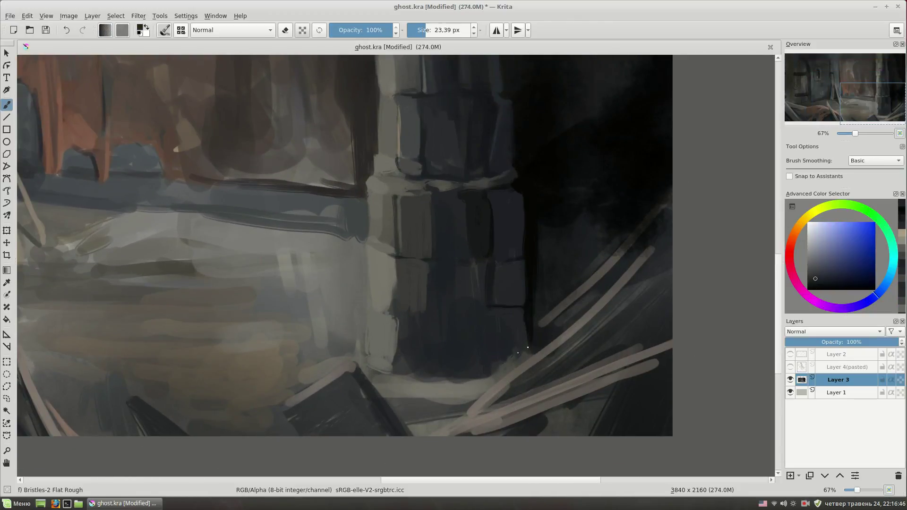
left_click(498, 317, "ctrl")
left_click_drag(486, 307, 476, 272)
left_click(473, 273, "ctrl")
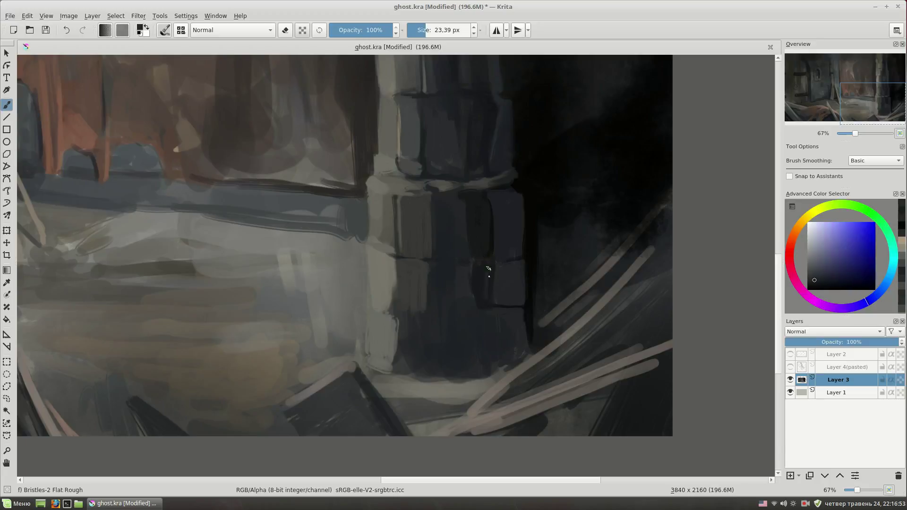
left_click(471, 298, "ctrl")
Step: Sample several pillar colours and resize the brush for fine lines
left_click_drag(470, 298, 429, 260, "shift")
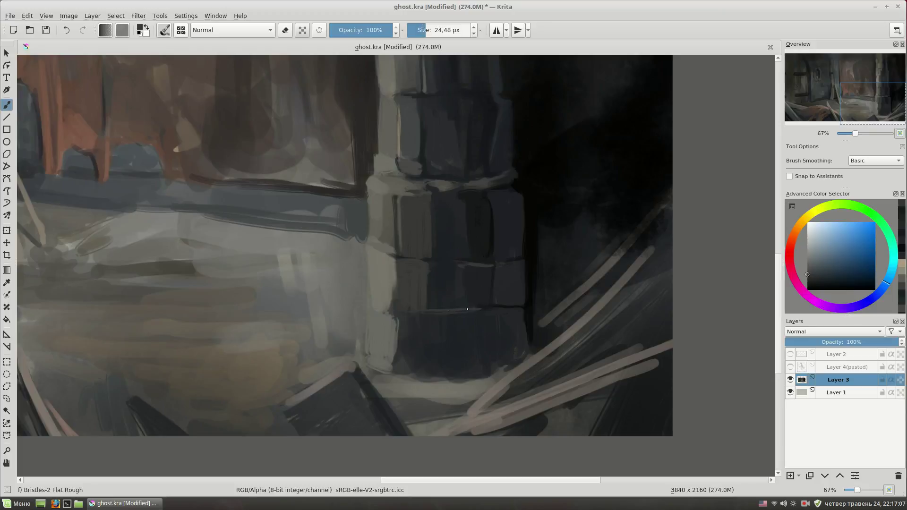
left_click(474, 309, "ctrl")
left_click_drag(475, 305, 467, 331)
left_click(471, 332, "ctrl")
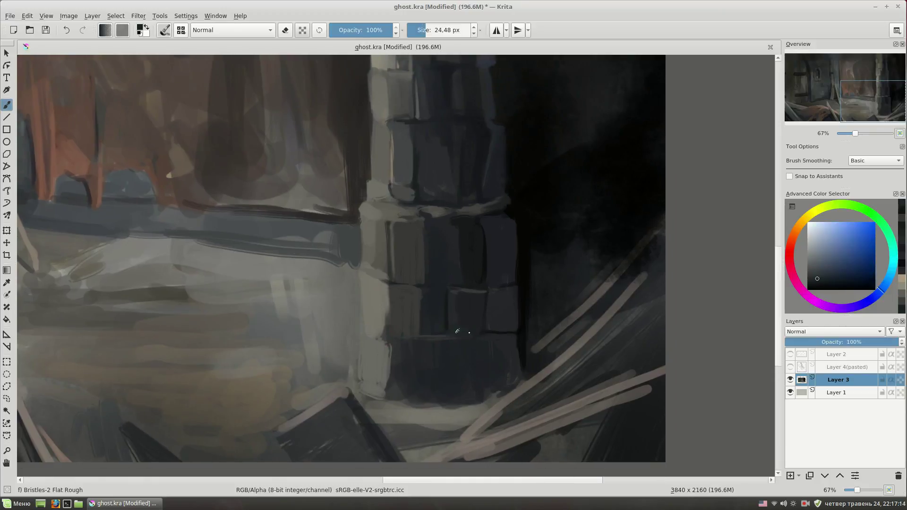
left_click_drag(486, 327, 505, 300, "shift")
left_click_drag(522, 339, 492, 327, "shift")
left_click(492, 327, "ctrl")
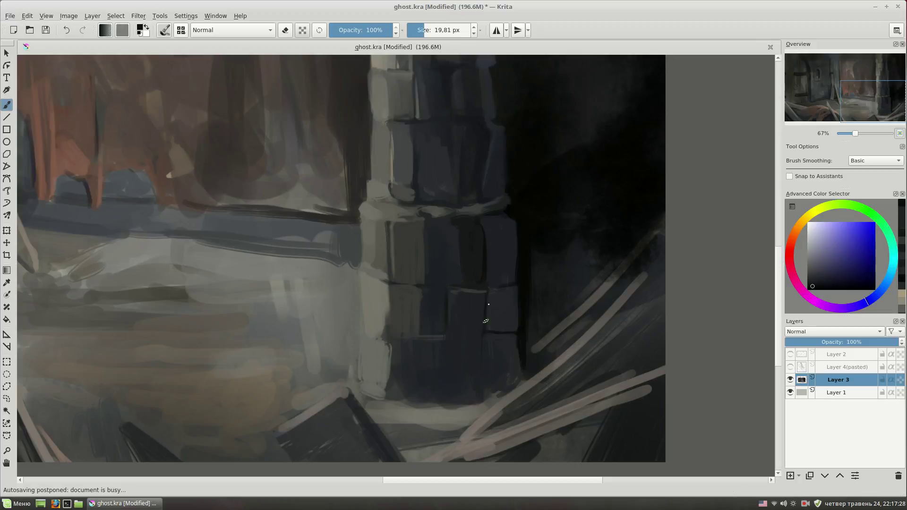
left_click(454, 376, "ctrl")
Step: Paint a lighter reddish-grey stroke and a light yellowish-grey stroke at the pillar base
left_click_drag(471, 346, 482, 364)
left_click(461, 316, "ctrl")
left_click_drag(449, 314, 473, 303, "shift")
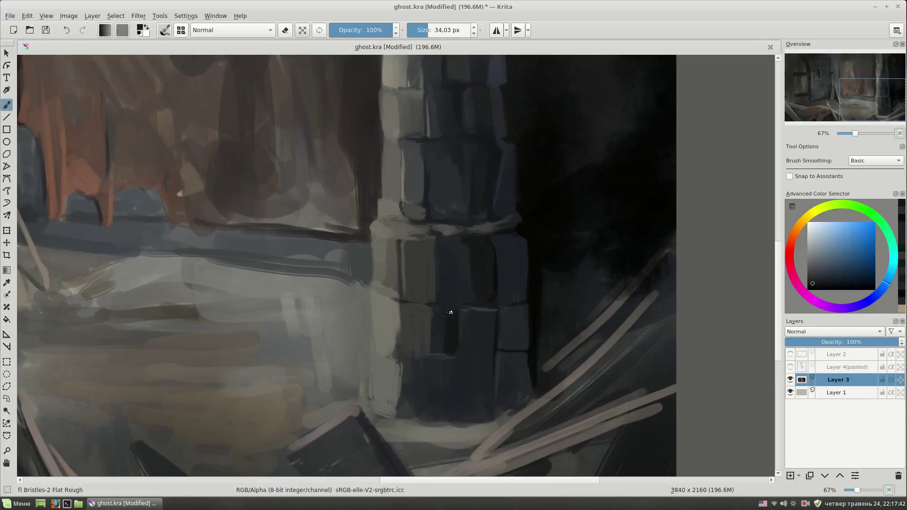
left_click(450, 312, "ctrl")
left_click(441, 313, "ctrl")
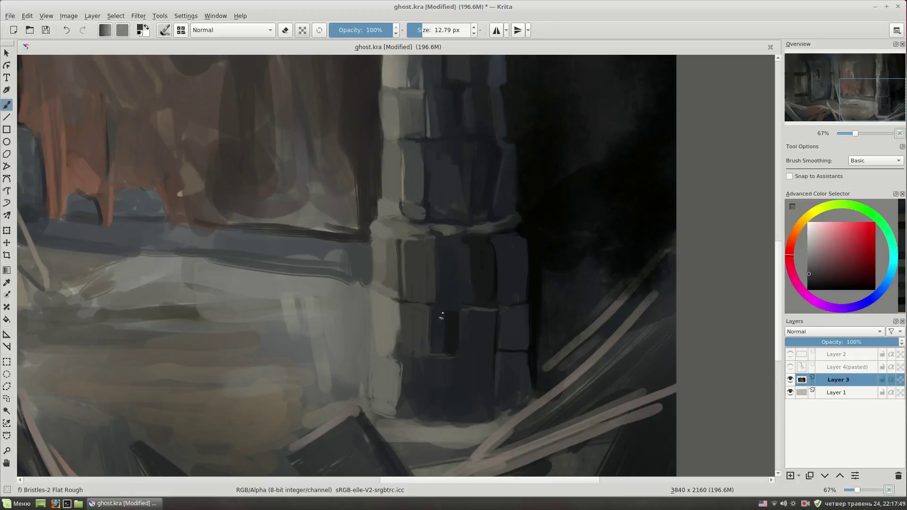
mouse_move(441, 313)
left_mouse_down("shift")
mouse_move(453, 314)
mouse_move(439, 314)
mouse_move(446, 262)
left_mouse_up("shift")
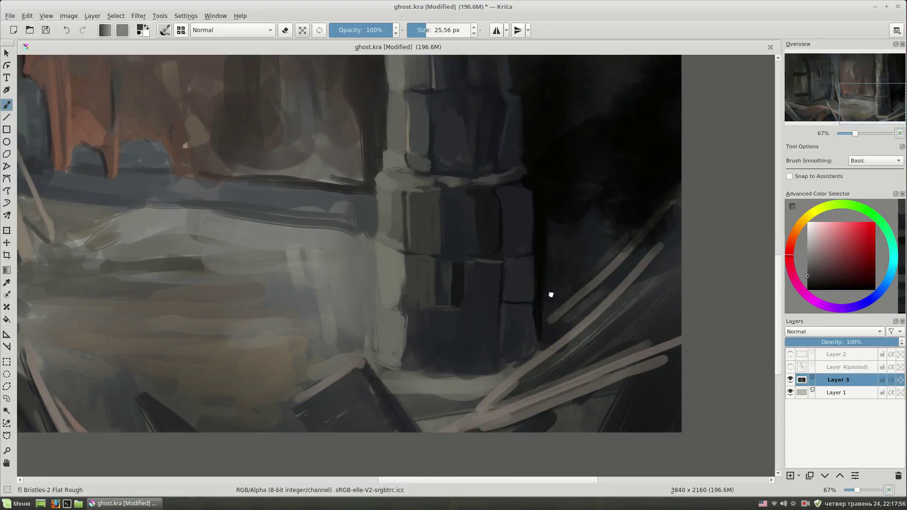
left_click(436, 314, "ctrl")
left_click_drag(436, 314, 446, 322, "shift")
left_click(429, 334, "ctrl")
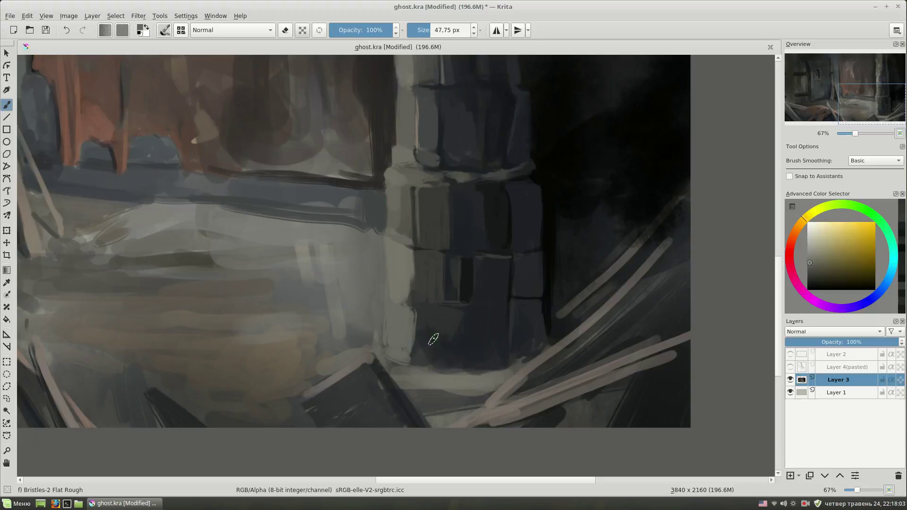
mouse_move(425, 364)
left_mouse_down()
mouse_move(453, 343)
mouse_move(451, 352)
left_mouse_up()
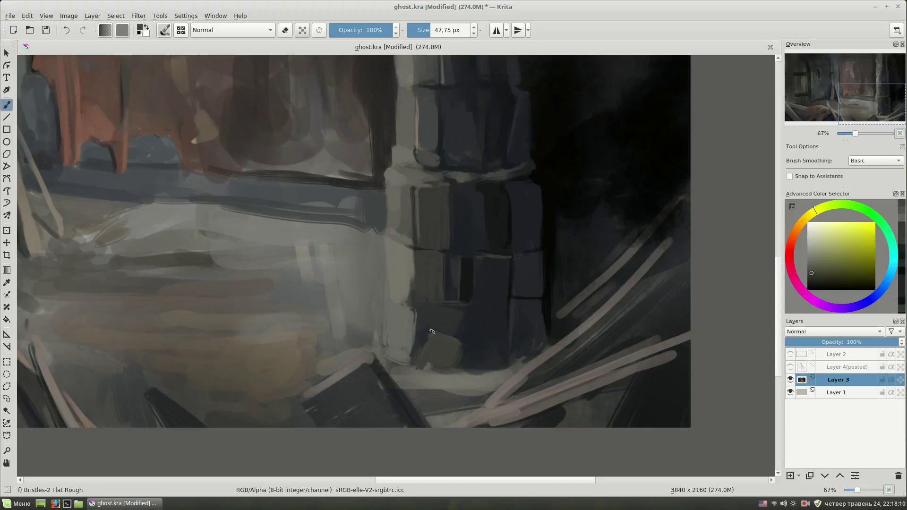
Step: Paint dark blue lines dividing the pillar's lower blocks, then view the whole painting
left_click(508, 361, "ctrl")
left_click_drag(468, 284, 453, 282, "shift")
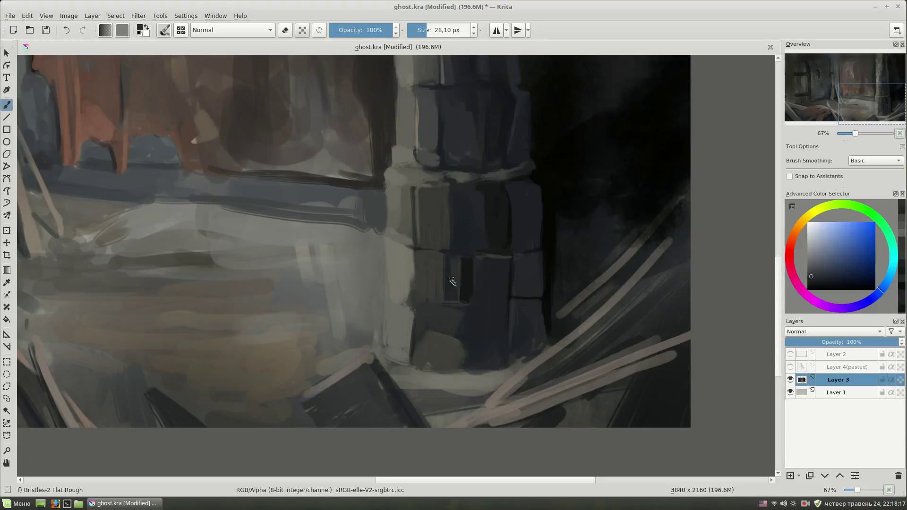
left_click_drag(524, 232, 506, 342)
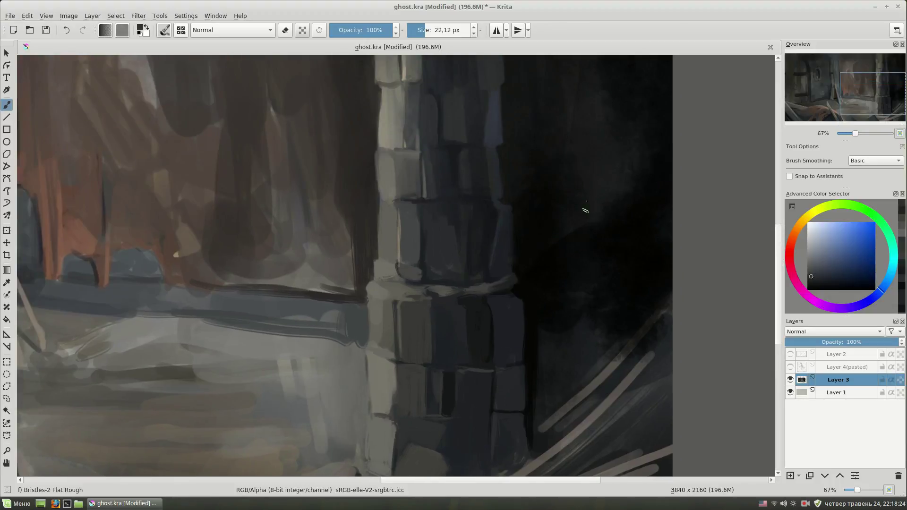
key("minus")
key("minus")
scroll(512, 279, "up", 3)
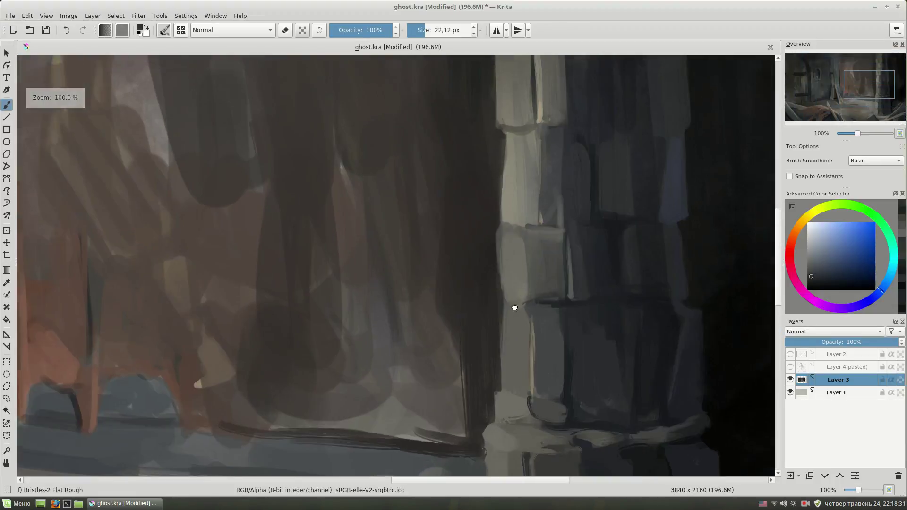
Step: Paint a dark line along the pillar's edge
left_click(488, 216, "ctrl")
left_click_drag(490, 163, 486, 257)
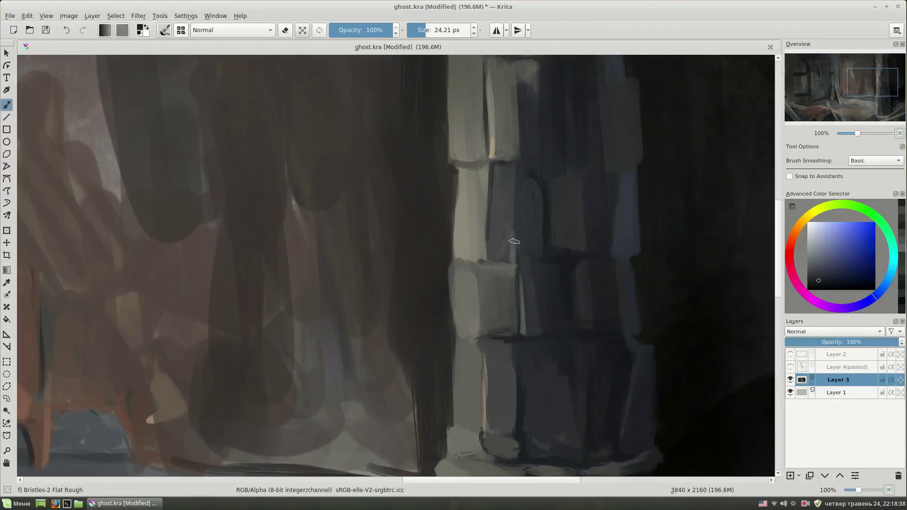
left_click(498, 250, "ctrl")
left_click(547, 212, "ctrl")
Step: Zoom out to 50% and pick dark reddish-brown and blue colours for the curtain
left_click_drag(552, 162, 525, 236)
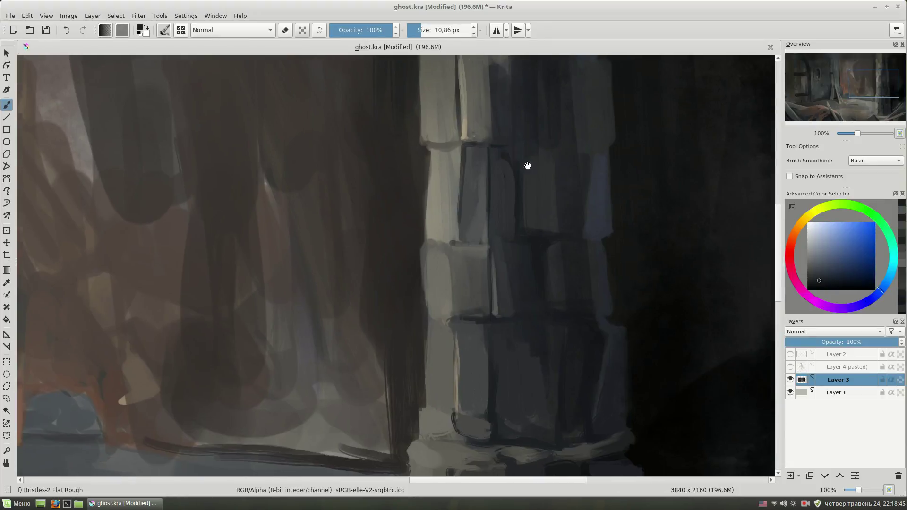
left_click(421, 229, "ctrl")
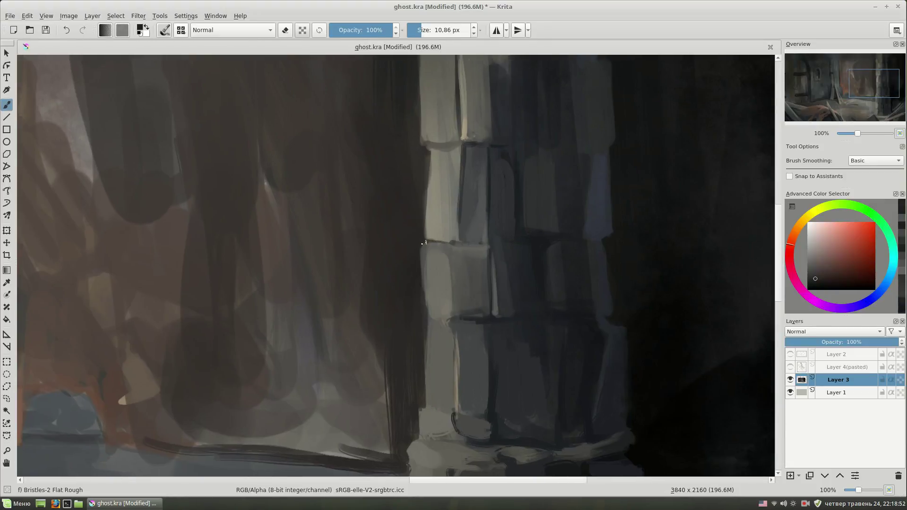
key("minus")
key("minus")
left_click(530, 243, "ctrl")
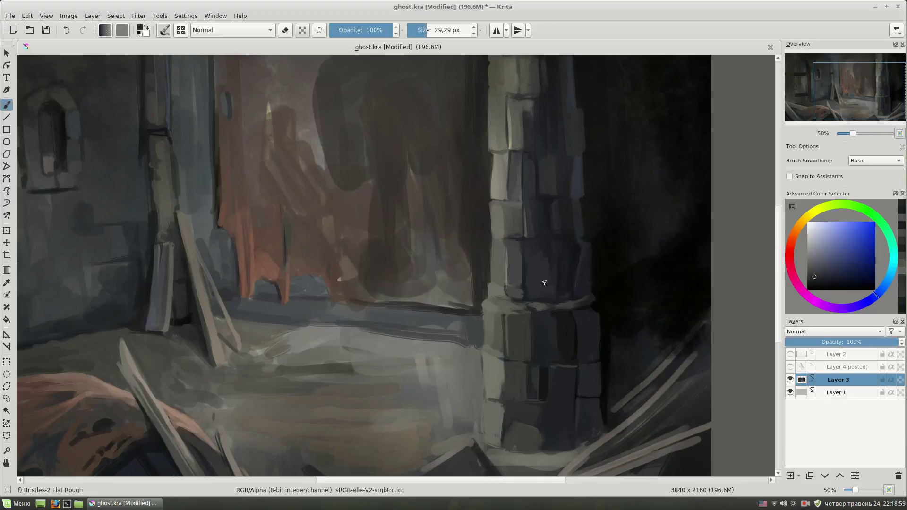
left_click(531, 243, "ctrl")
left_click(555, 252, "ctrl")
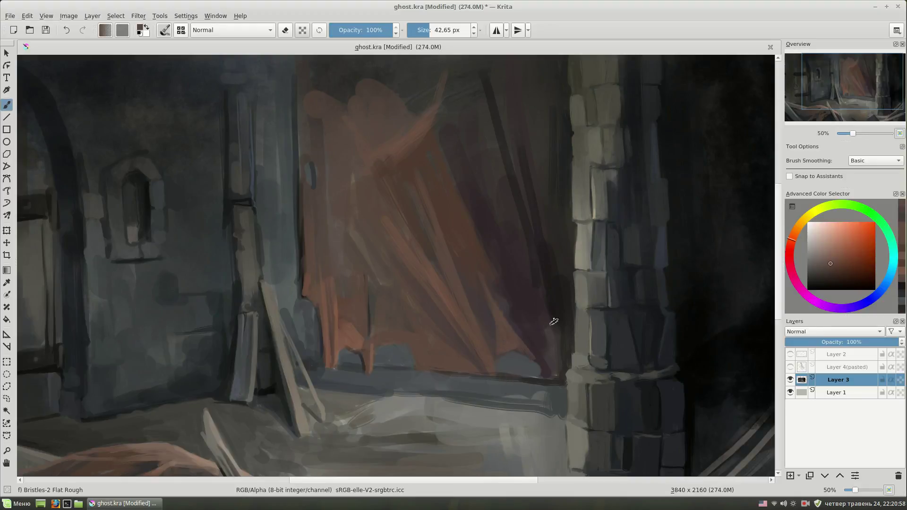
Step: Darken the curtain's right edge with dark magenta and pinkish-red strokes
left_click_drag(556, 372, 546, 307)
left_click(535, 292, "ctrl")
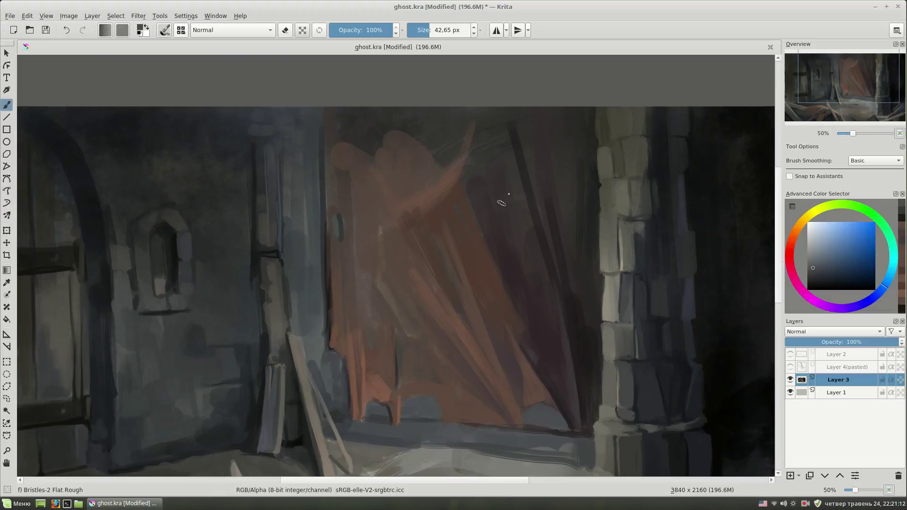
left_click(543, 221, "ctrl")
left_click_drag(564, 161, 569, 222)
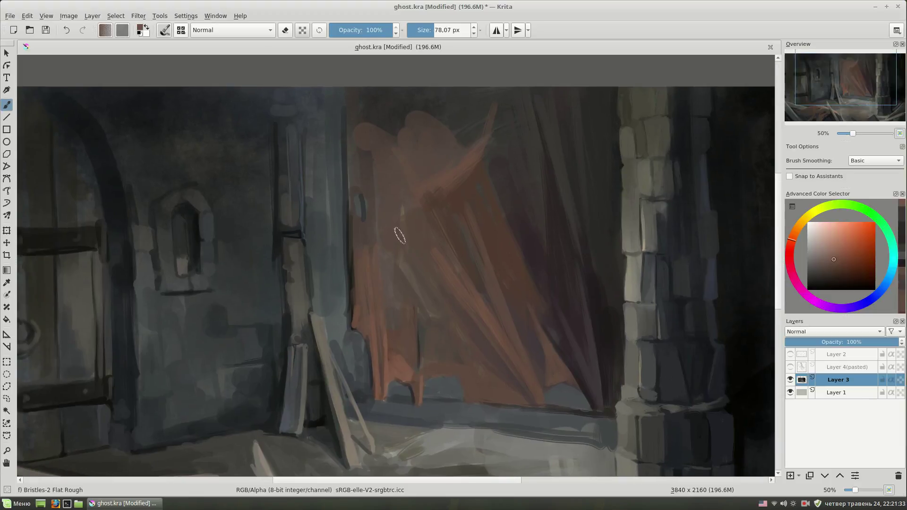
Step: Paint a lighter fold and a dark purple shadow along the curtain's lower edge
left_click_drag(414, 360, 416, 341)
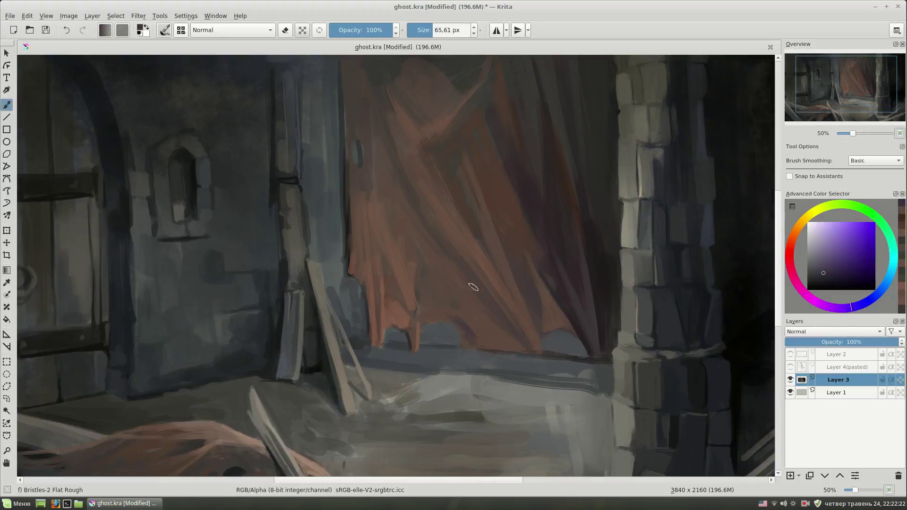
key("bracketleft")
left_click_drag(454, 325, 468, 343)
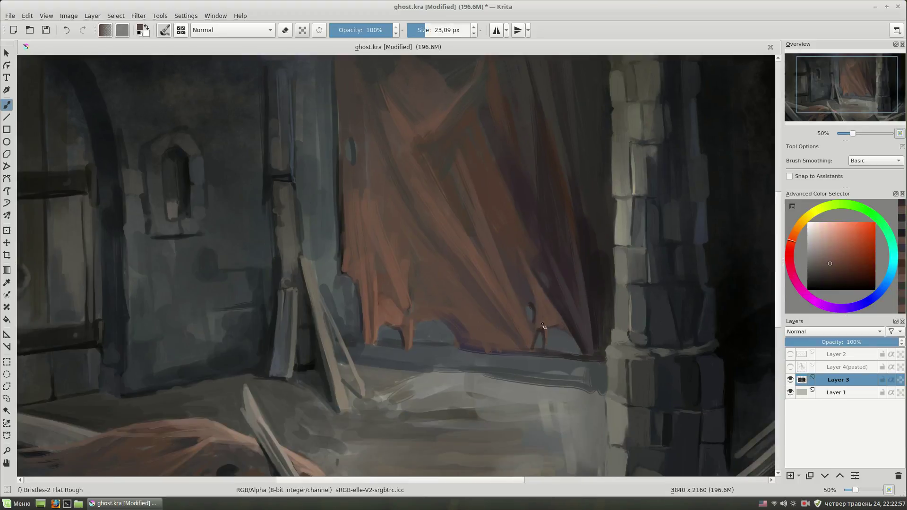
left_click_drag(543, 326, 524, 331)
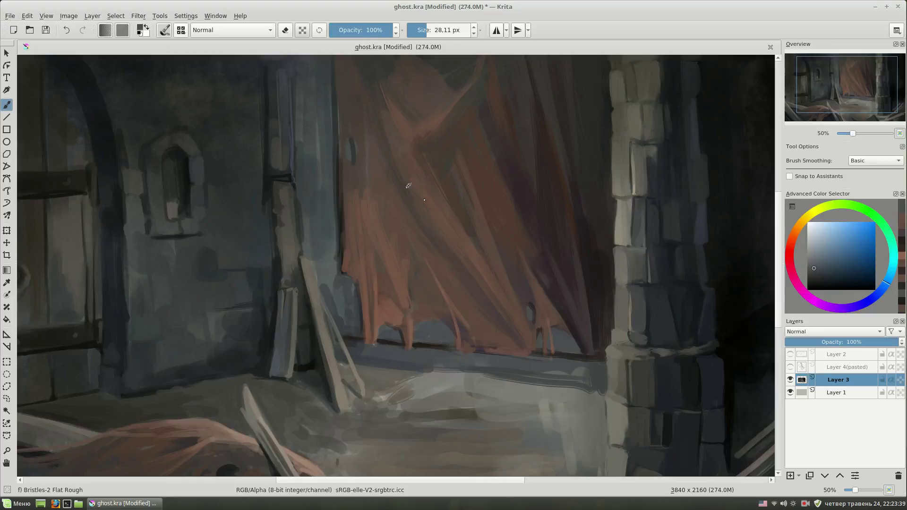
key("minus")
key("minus")
key("plus")
key("plus")
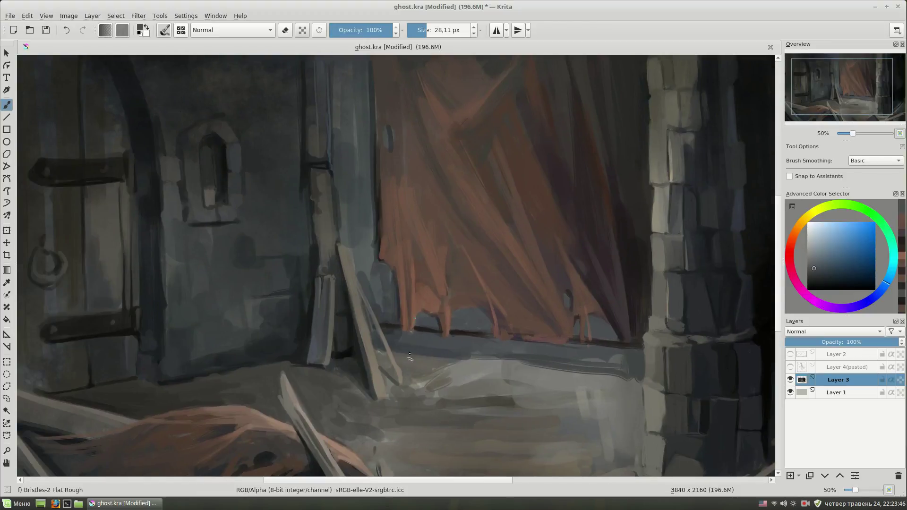
Step: Dab grey-blue gaps into the curtain's hem to make it look torn
left_click(434, 294, "ctrl")
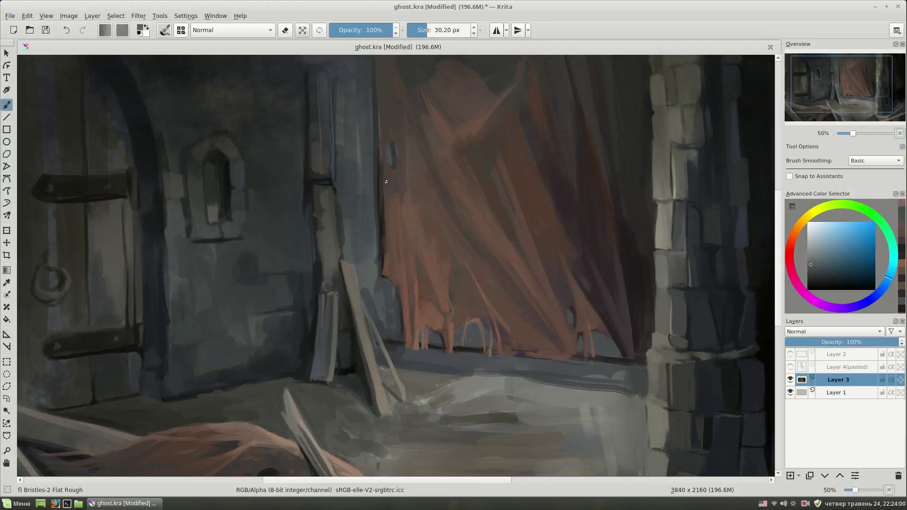
left_click(381, 191, "ctrl")
key("bracketleft")
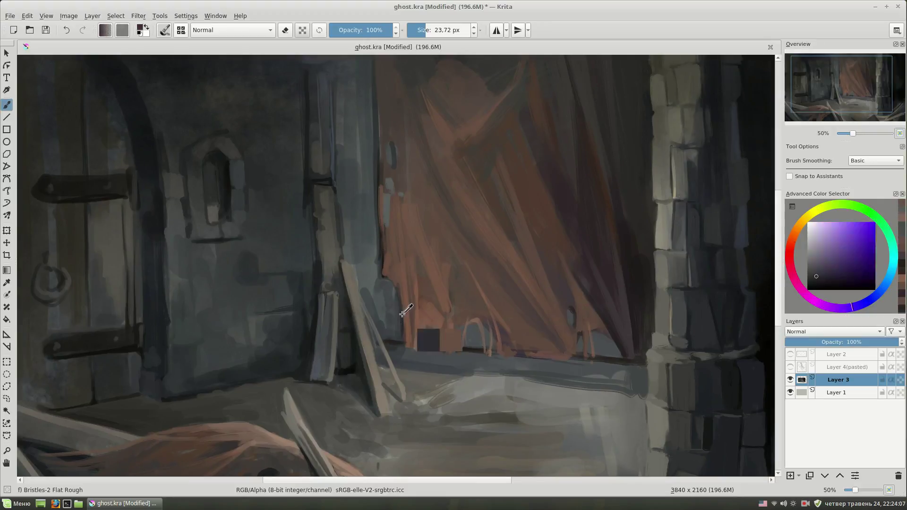
left_click(390, 197, "ctrl")
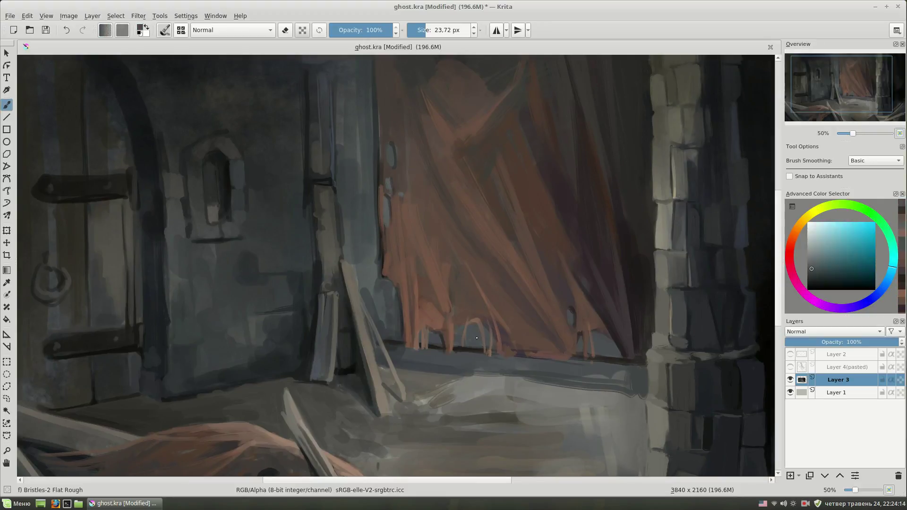
left_click(445, 296, "ctrl")
left_click_drag(475, 310, 446, 296)
Step: Sample the salmon curtain shades, then pick orange and light brown pattern colours
left_click(461, 262, "ctrl")
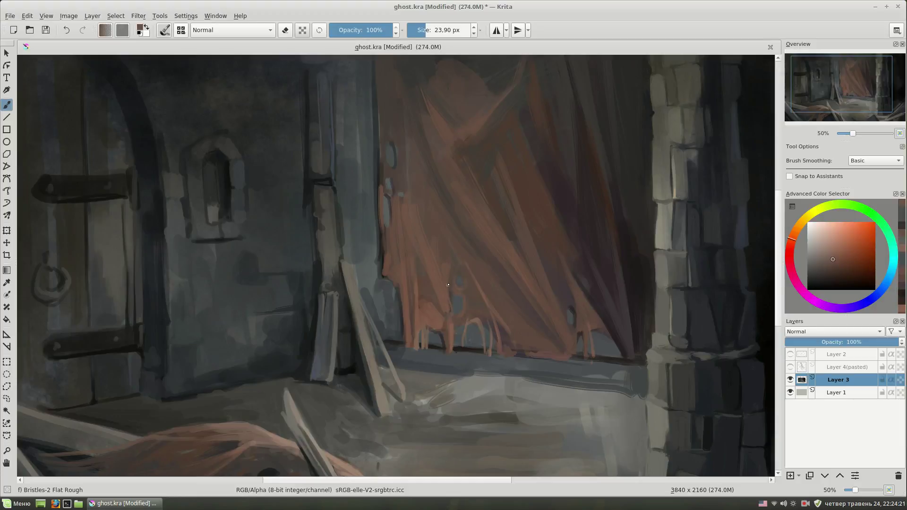
left_click(447, 339, "ctrl")
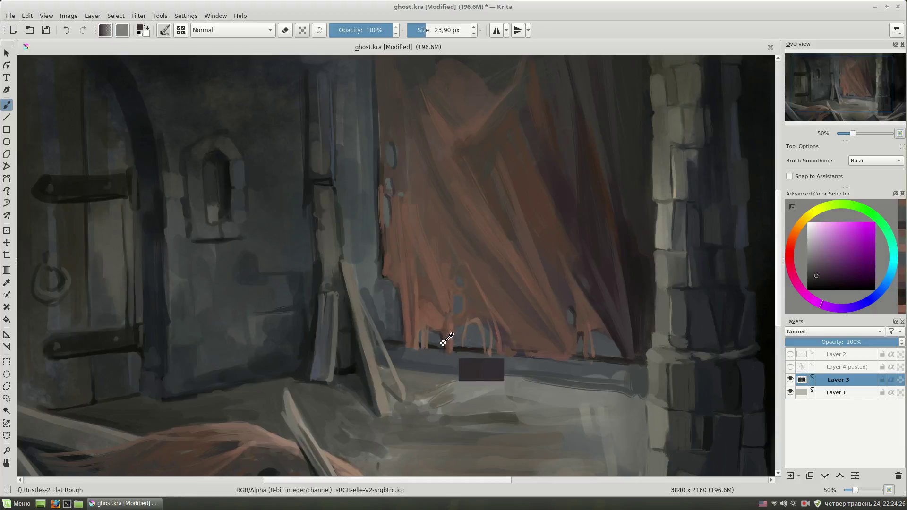
left_click(466, 290, "ctrl")
mouse_move(551, 258)
left_mouse_down()
mouse_move(542, 292)
mouse_move(504, 281)
mouse_move(492, 265)
left_mouse_up()
left_click(798, 229)
left_click(709, 182, "ctrl")
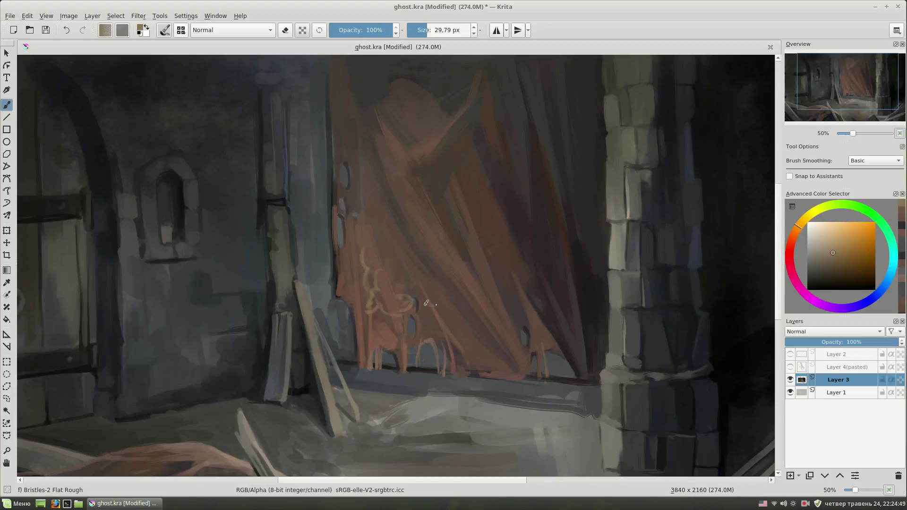
Step: Brush pale ornamental strokes across the curtain in a fine-tuned light colour
left_click(410, 258, "ctrl")
left_click(371, 304, "ctrl")
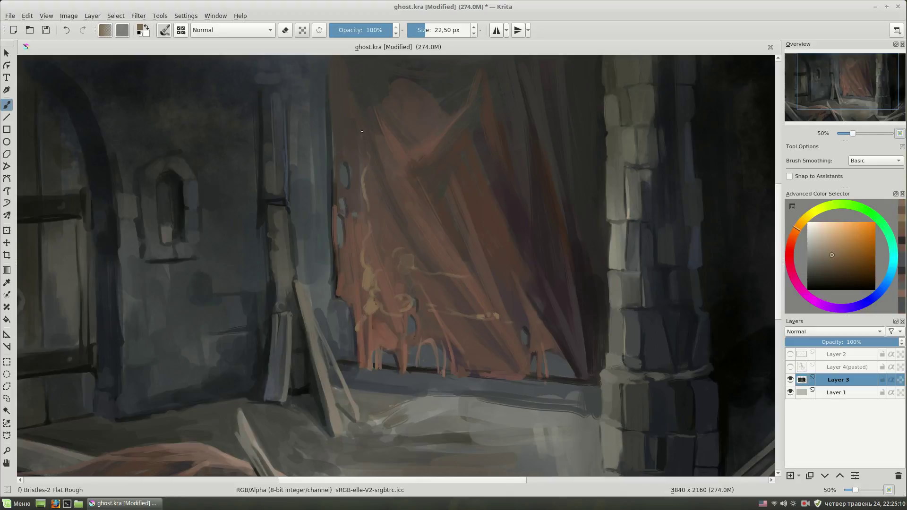
left_click_drag(589, 329, 530, 321)
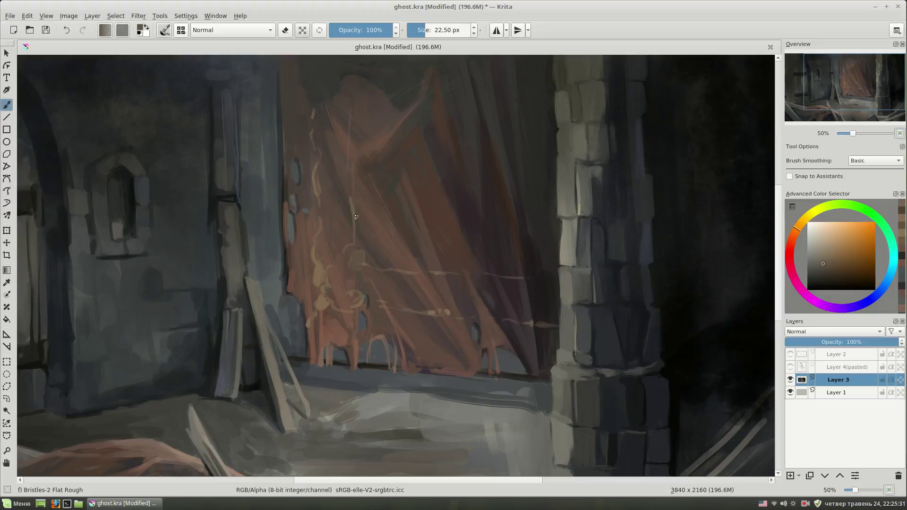
key("minus")
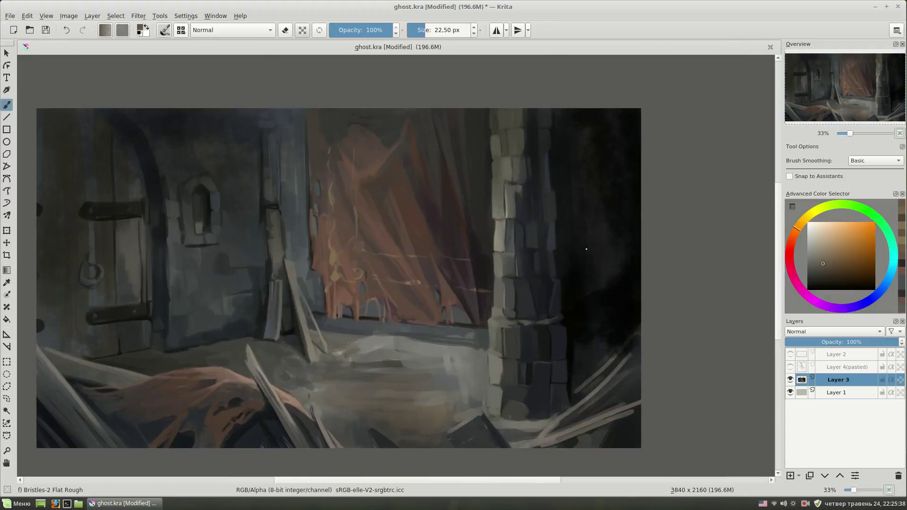
key("plus")
key("plus")
Step: Dab light orange accents and darker red touches onto the curtain pattern
left_click(353, 317, "ctrl")
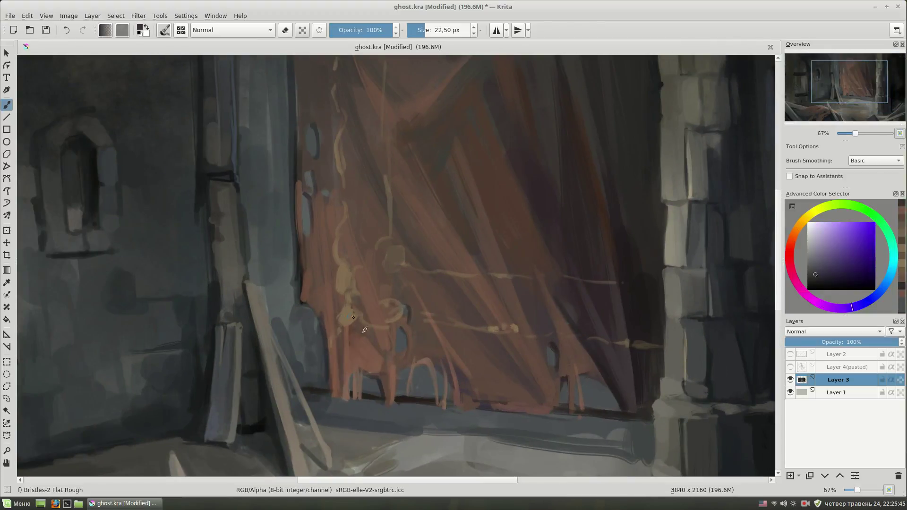
left_click(828, 254)
left_click(344, 292)
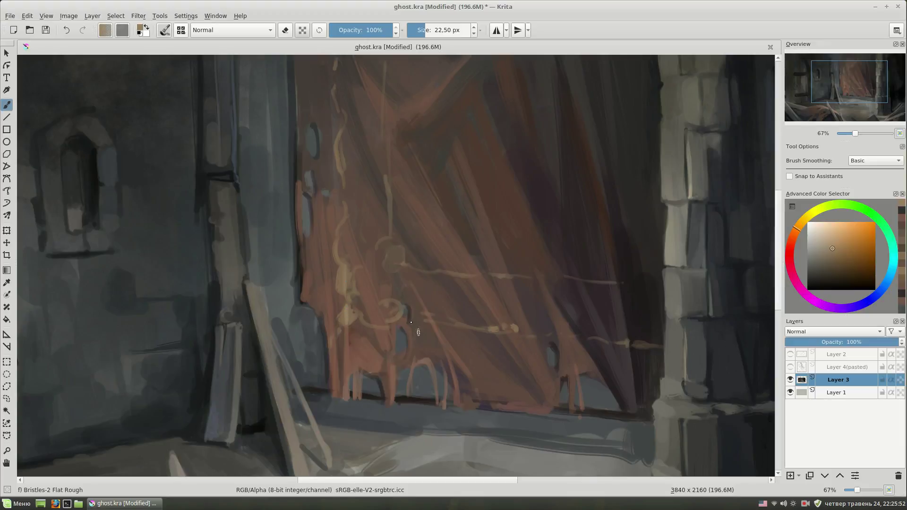
left_click(832, 240)
left_click(349, 315)
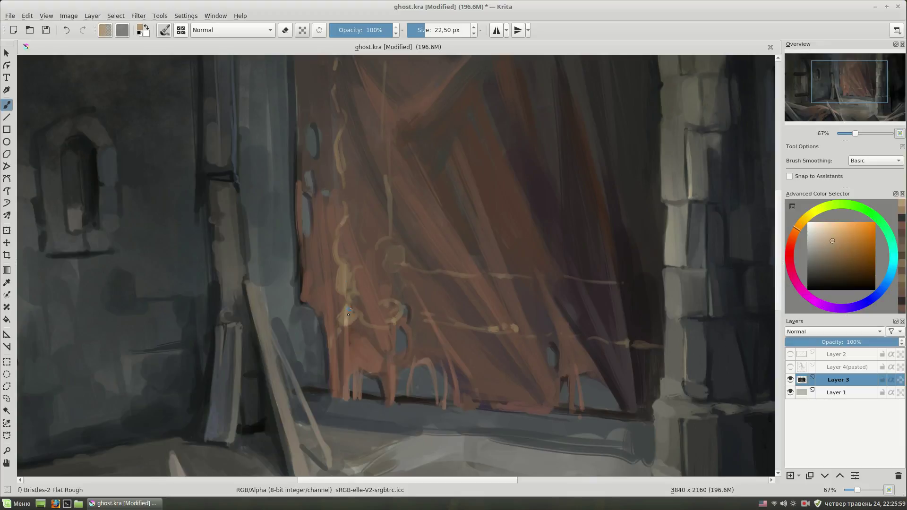
left_click(397, 373, "ctrl")
left_click(349, 329)
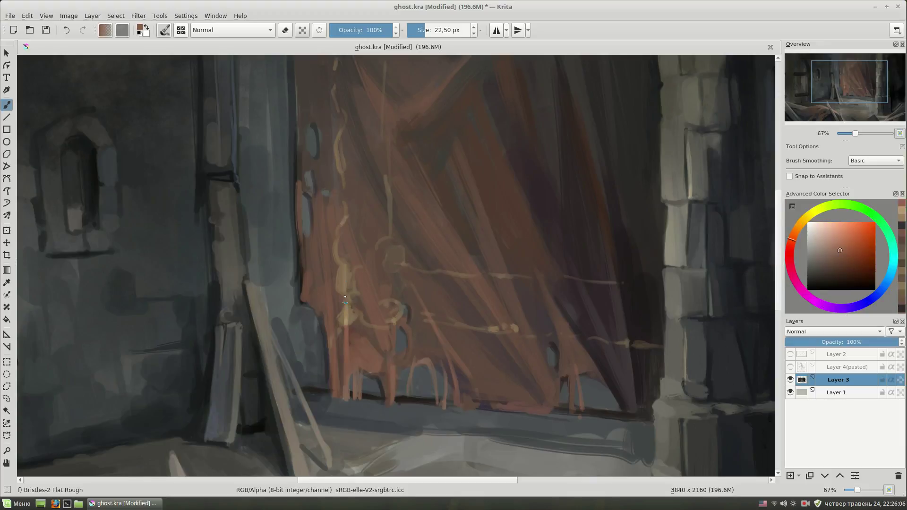
Step: Shift the view to show more of the curtain and choose a darker paint colour
scroll(376, 327, "down", 1)
left_click_drag(385, 300, 343, 342)
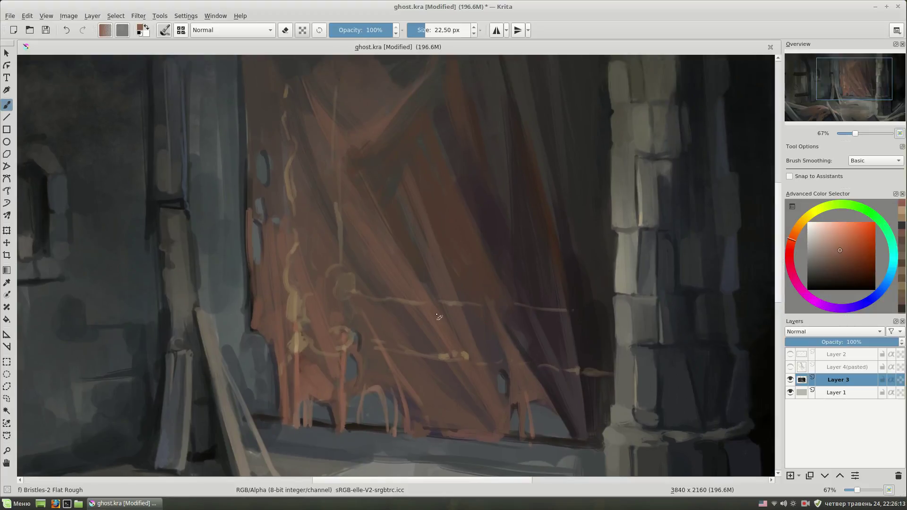
scroll(627, 340, "down", 2)
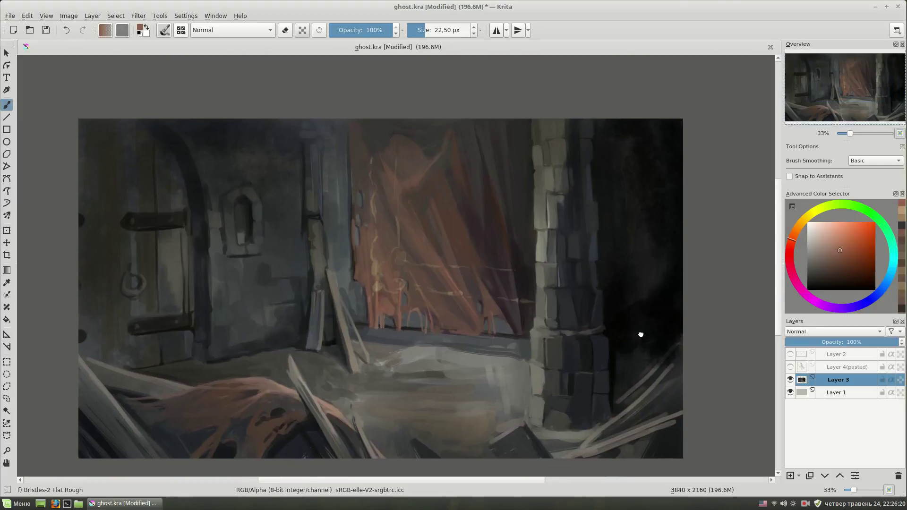
scroll(656, 322, "up", 2)
left_click(814, 261)
Step: Resize the brush and sample dark blue-grey and reddish-brown tones from the wall and curtain
key("bracketleft")
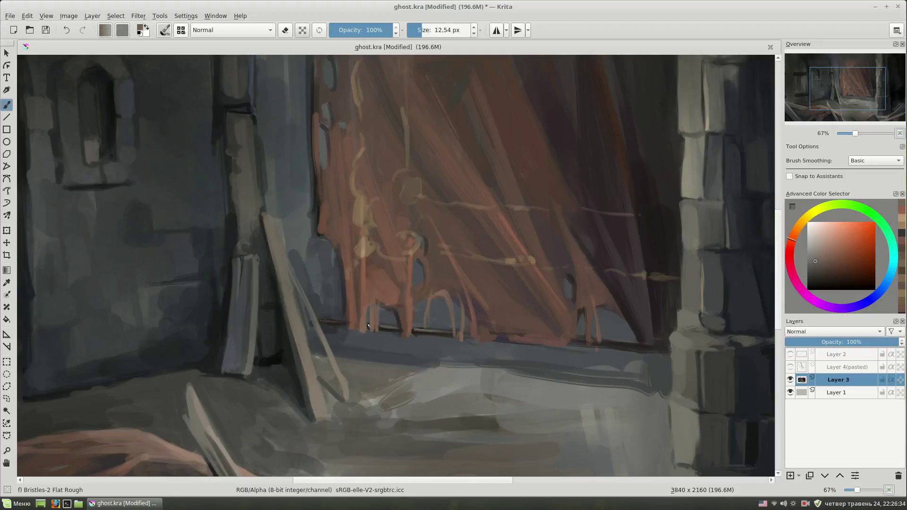
left_click(375, 322, "ctrl")
key("bracketright")
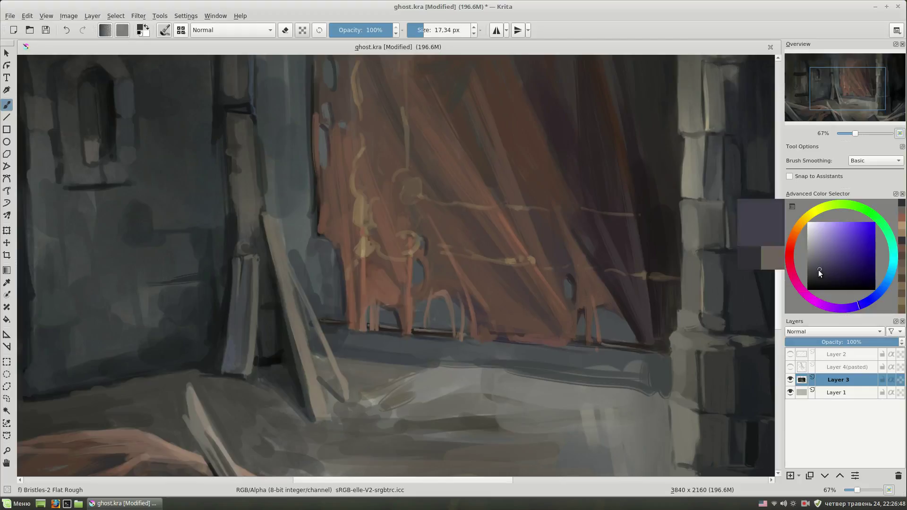
left_click(818, 270)
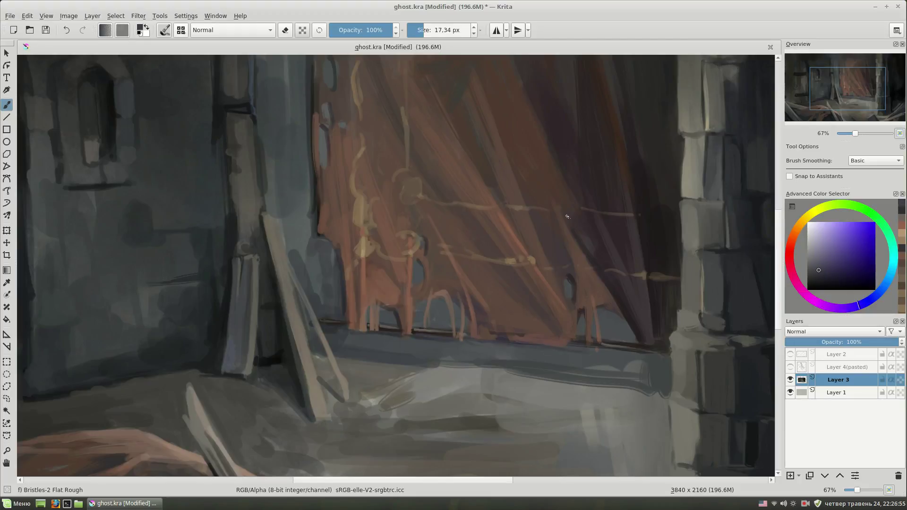
left_click(425, 311, "ctrl")
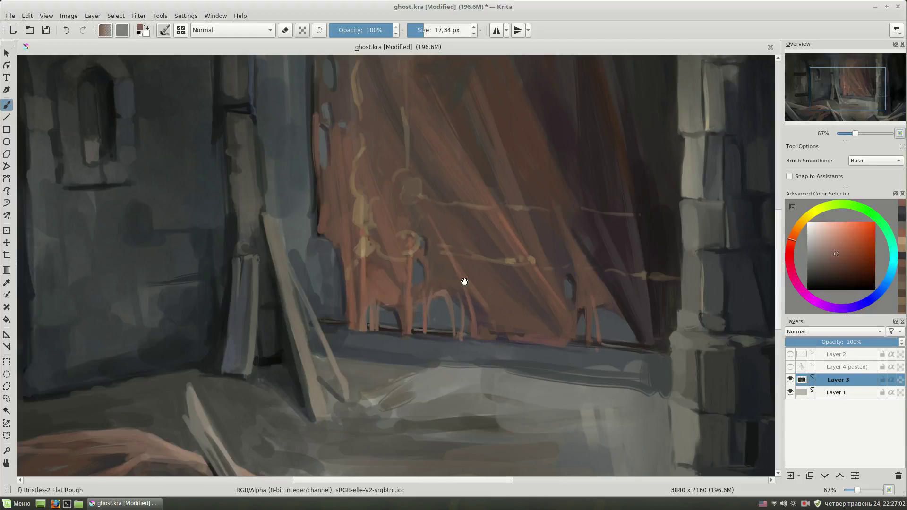
left_click_drag(464, 297, 479, 322)
Step: Sample blue-grey, switch to the Basic-2 Opacity brush, and pan along the curtain's hem
left_click(326, 222, "ctrl")
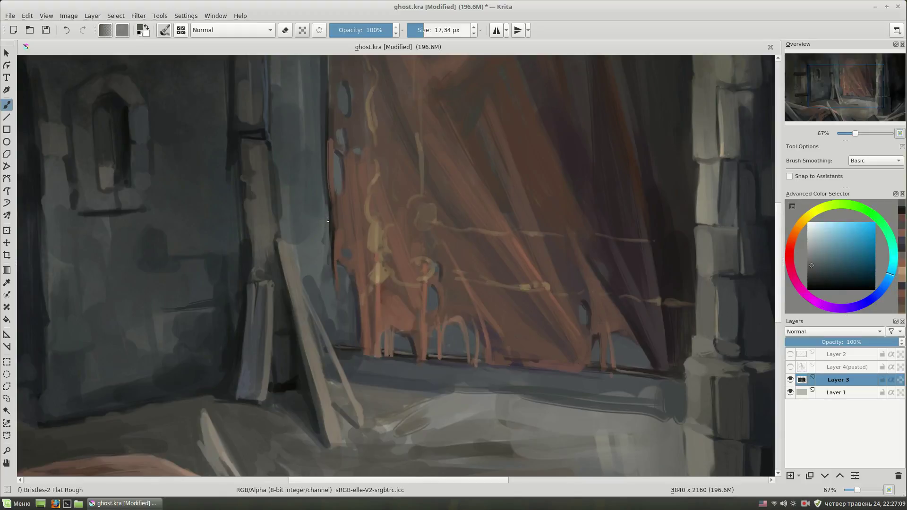
left_click(331, 236, "ctrl")
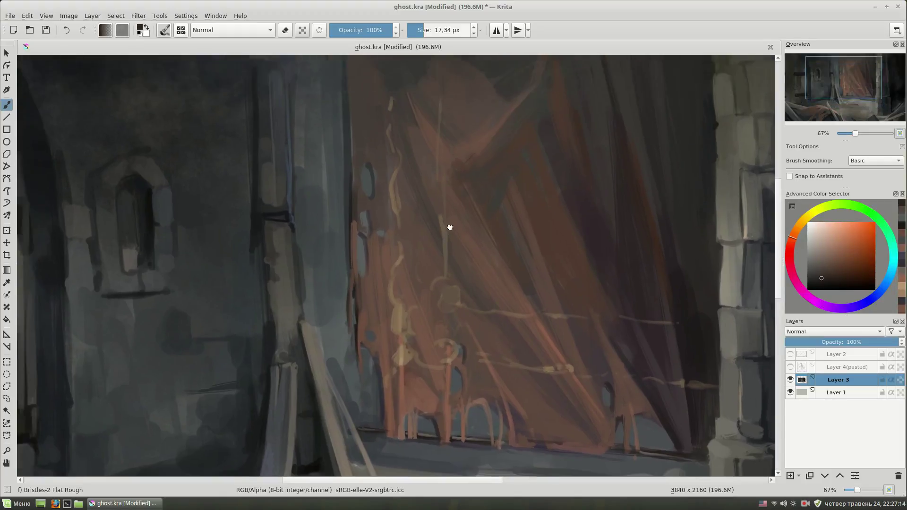
left_click_drag(282, 242, 334, 262)
left_click(354, 227, "ctrl")
right_click(354, 222)
left_click(391, 219)
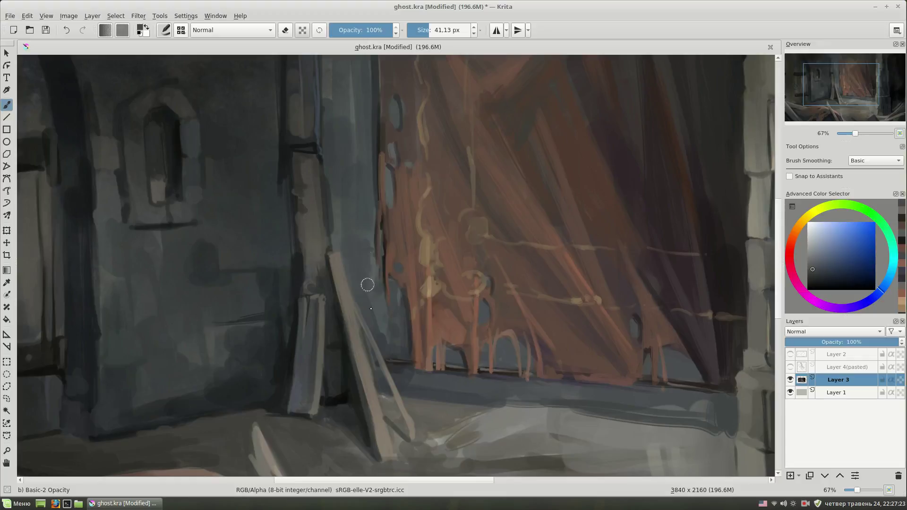
left_click_drag(396, 329, 375, 263)
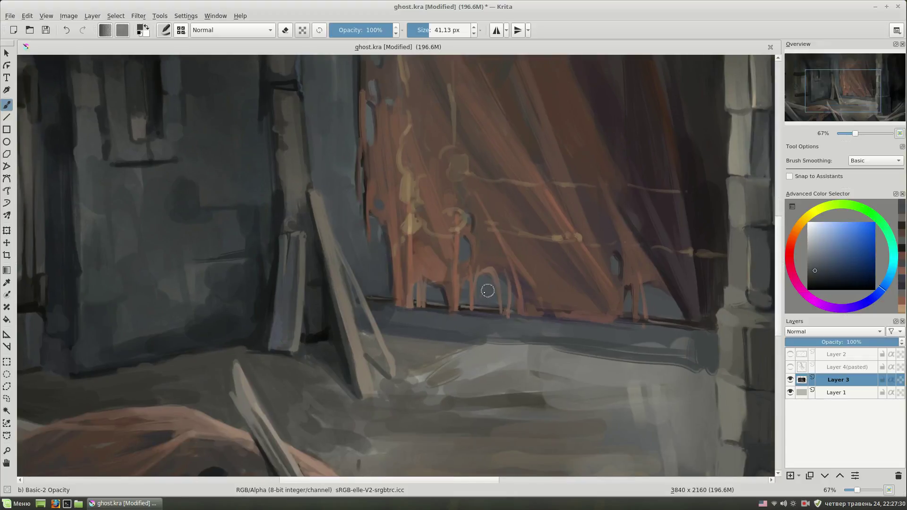
left_click_drag(487, 291, 356, 304)
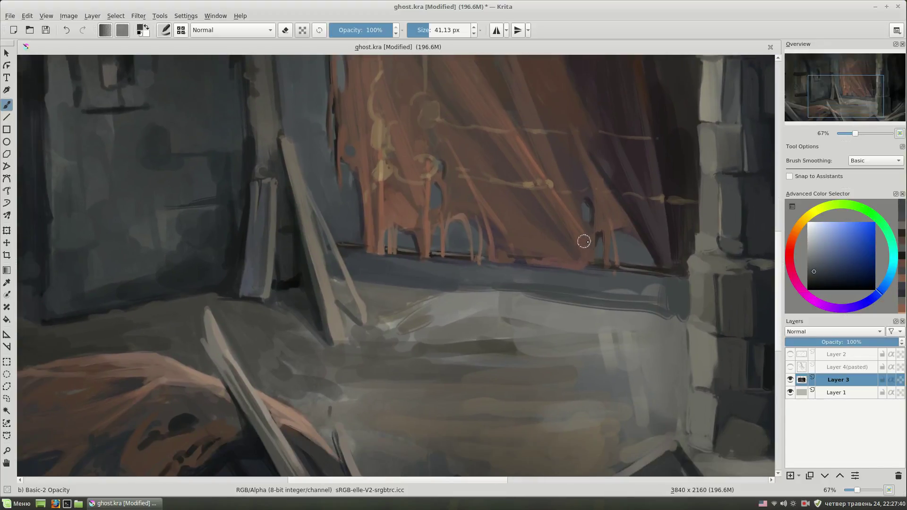
Step: Show the ghost girl layer again and switch to the Bristles-2 Flat Rough brush
left_click(790, 367)
scroll(474, 289, "down", 2)
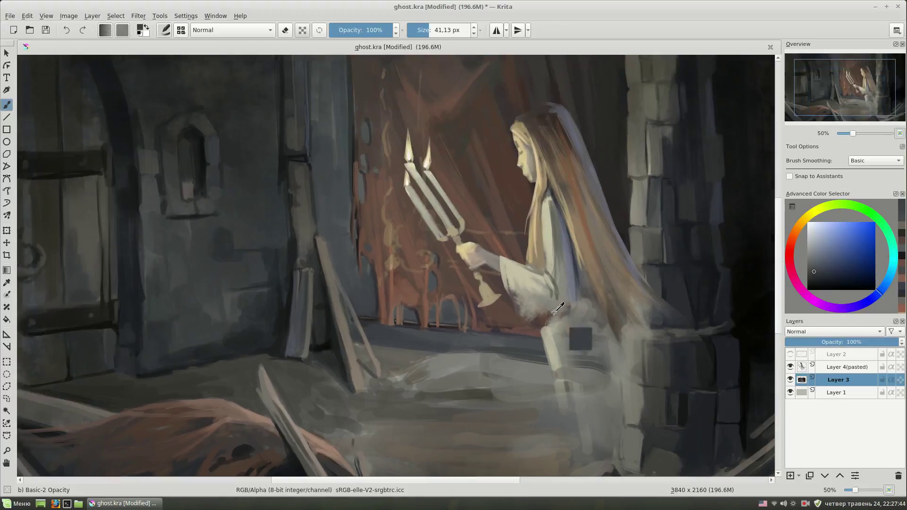
scroll(474, 289, "down", 1)
scroll(474, 289, "up", 1)
key("/")
scroll(444, 222, "up", 2)
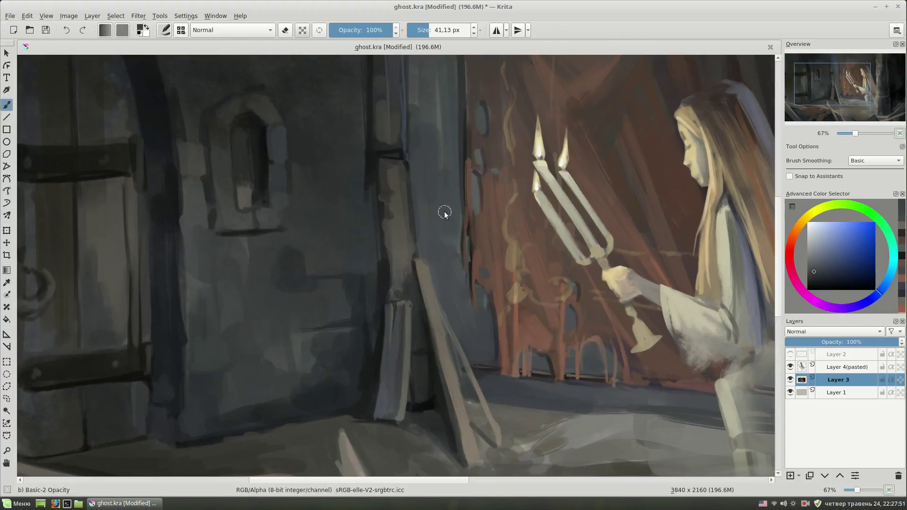
Step: Paint muted strokes on the wall by the pillar, sampling orange-brown, yellowish grey and blue-grey
key("bracketright")
key("bracketright")
left_click(431, 286, "ctrl")
key("bracketleft")
left_click_drag(397, 239, 413, 246)
left_click(412, 245, "ctrl")
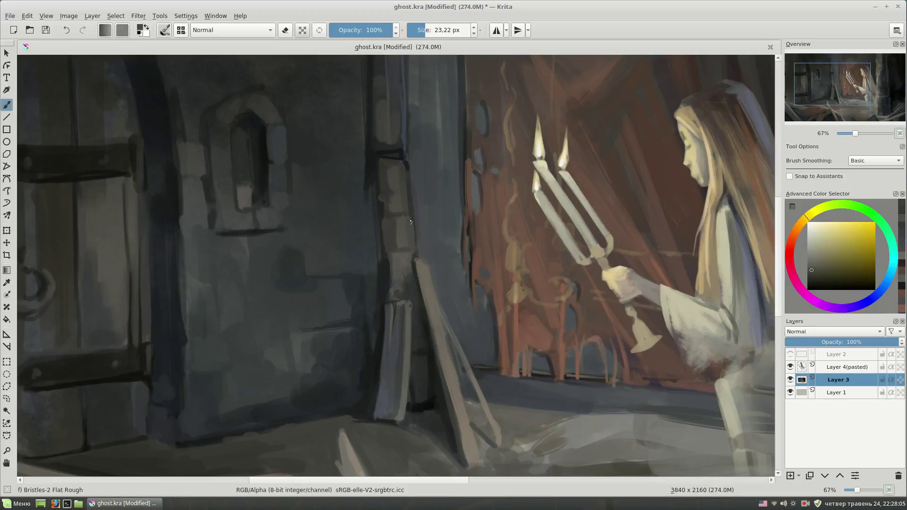
left_click(396, 219, "ctrl")
Step: With a smaller brush, sample yellowish greys, curtain orange-brown and wall blue-grey
scroll(395, 237, "up", 1)
left_click(400, 213, "ctrl")
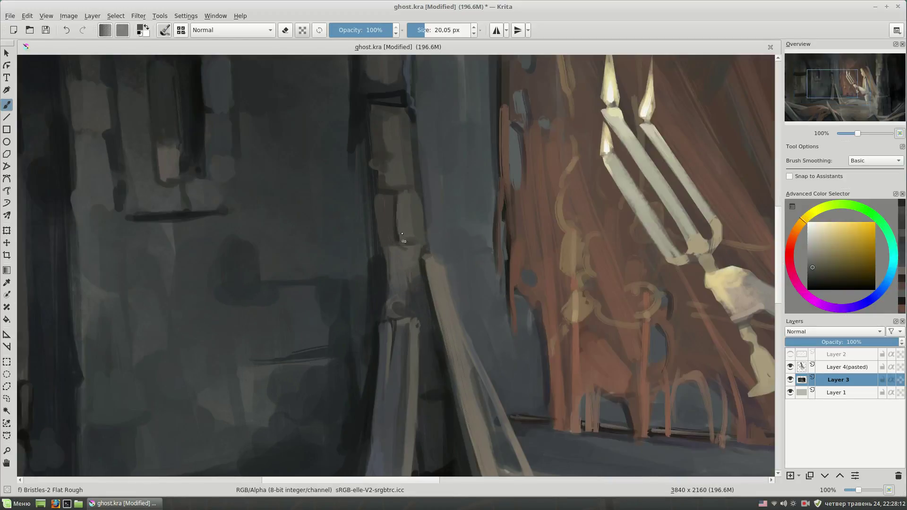
left_click(407, 232, "ctrl")
key("bracketleft")
key("bracketleft")
key("bracketleft")
left_click(418, 259, "ctrl")
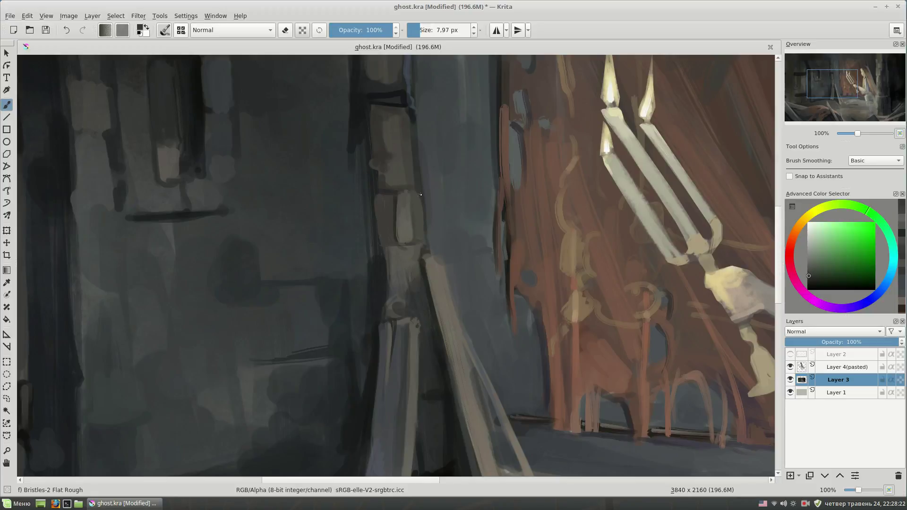
left_click(406, 255, "ctrl")
left_click(395, 286, "ctrl")
left_click(387, 250, "ctrl")
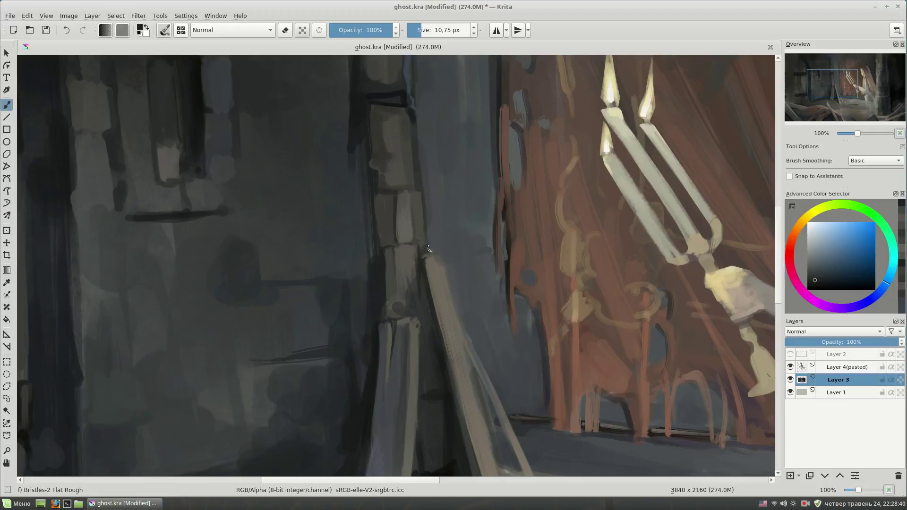
left_click(427, 256, "ctrl")
Step: Paint light beige stone blocks and small dark blue strokes on the pillar
left_click_drag(372, 215, 387, 261)
key("bracketright")
left_click(387, 261, "ctrl")
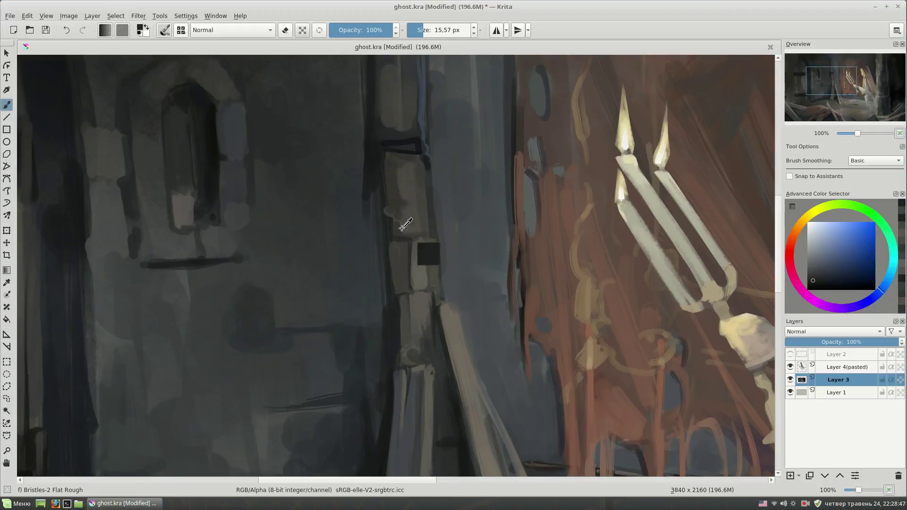
left_click(402, 215, "ctrl")
left_click_drag(387, 215, 389, 236)
left_click(409, 218, "ctrl")
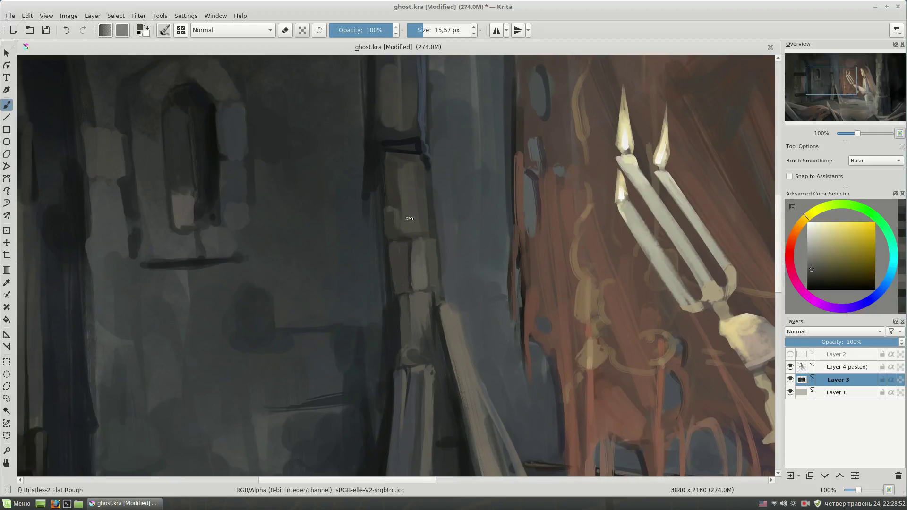
left_click(431, 197, "ctrl")
left_click_drag(427, 165, 425, 217)
key("bracketleft")
left_click(423, 239, "ctrl")
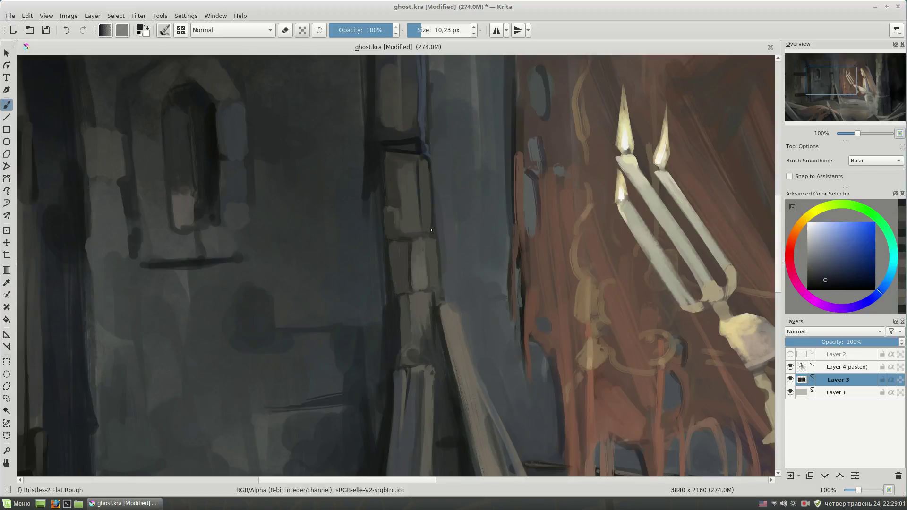
Step: Darken the leaning plank's left edge and sample a curtain orange-brown
left_click_drag(481, 266, 483, 252)
left_click_drag(448, 283, 460, 326)
left_click(462, 339, "ctrl")
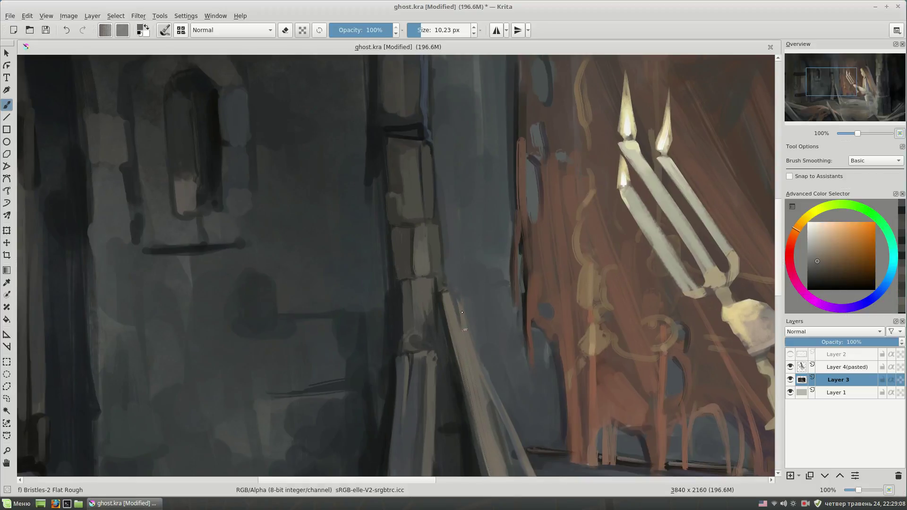
left_click(467, 330, "ctrl")
key("bracketright")
Step: Sample pillar and wall tones around the upper pillar, then centre the pillar and curtain
mouse_move(391, 144)
left_mouse_down()
mouse_move(407, 180)
mouse_move(399, 187)
left_mouse_up()
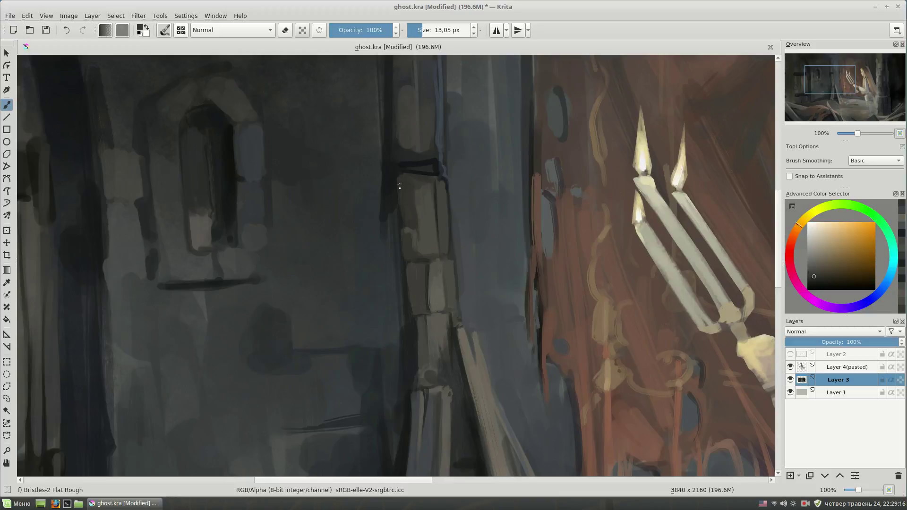
left_click(426, 161, "ctrl")
left_click_drag(428, 155, 438, 216)
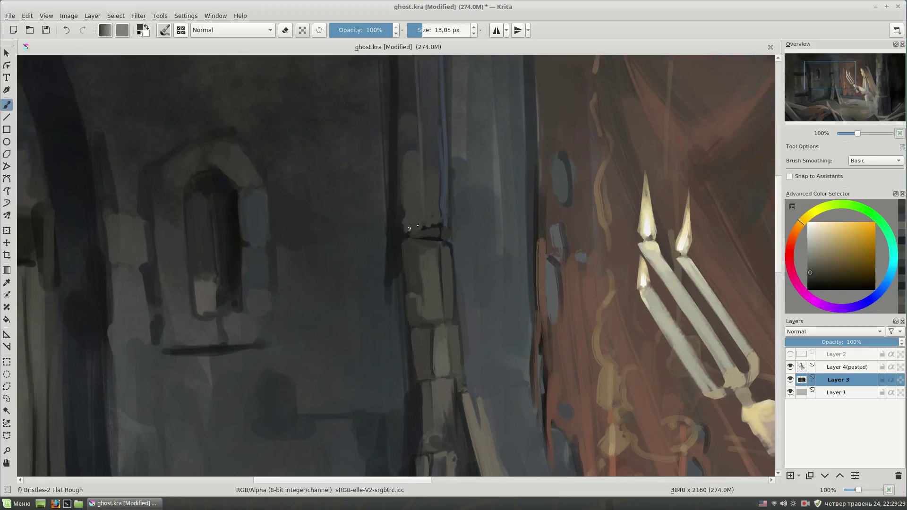
left_click(441, 223, "ctrl")
scroll(417, 151, "down", 1)
mouse_move(416, 151)
left_mouse_down()
mouse_move(555, 257)
mouse_move(579, 324)
left_mouse_up()
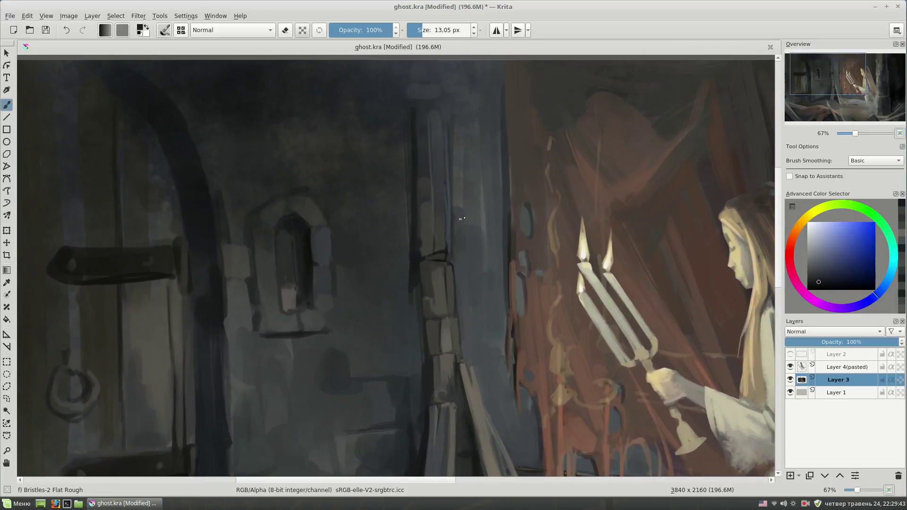
Step: Paint a light stone-coloured vertical stroke up the pillar to the painting's top
left_click(441, 253, "ctrl")
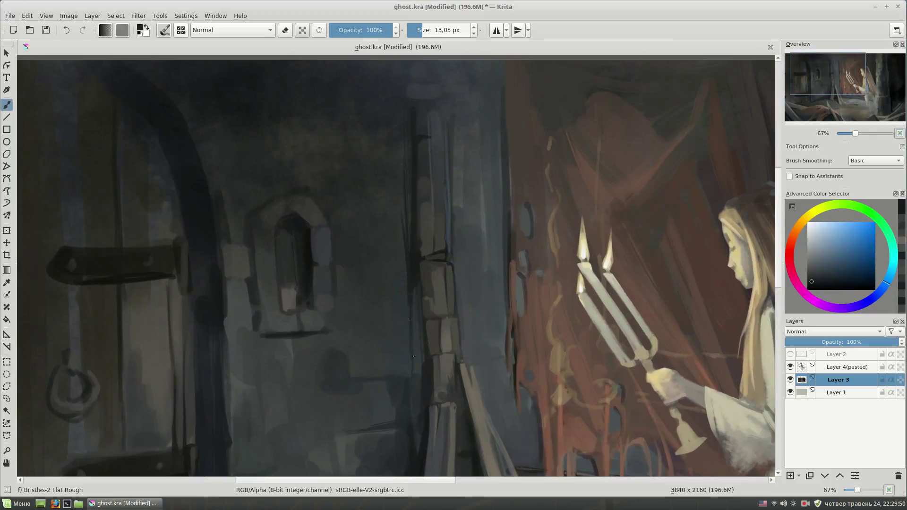
left_click(424, 203, "ctrl")
key("bracketright")
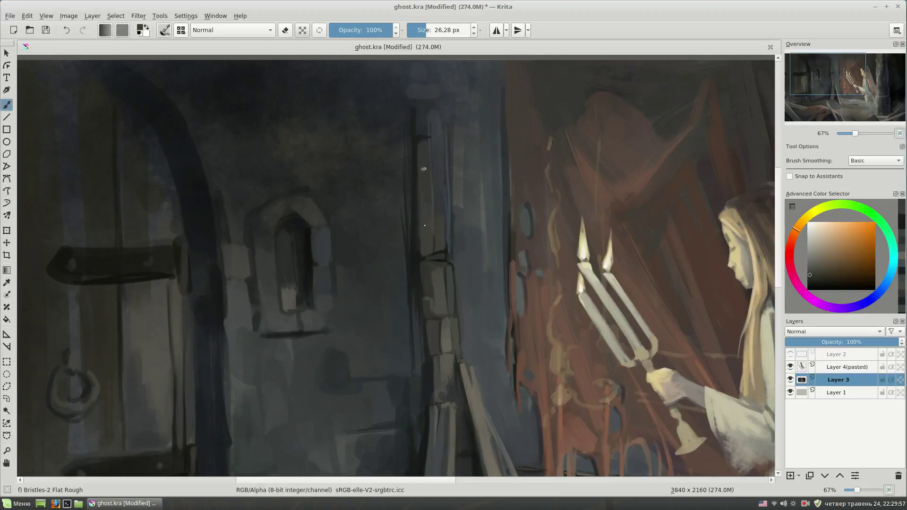
left_click(475, 354, "ctrl")
left_click_drag(437, 139, 437, 240)
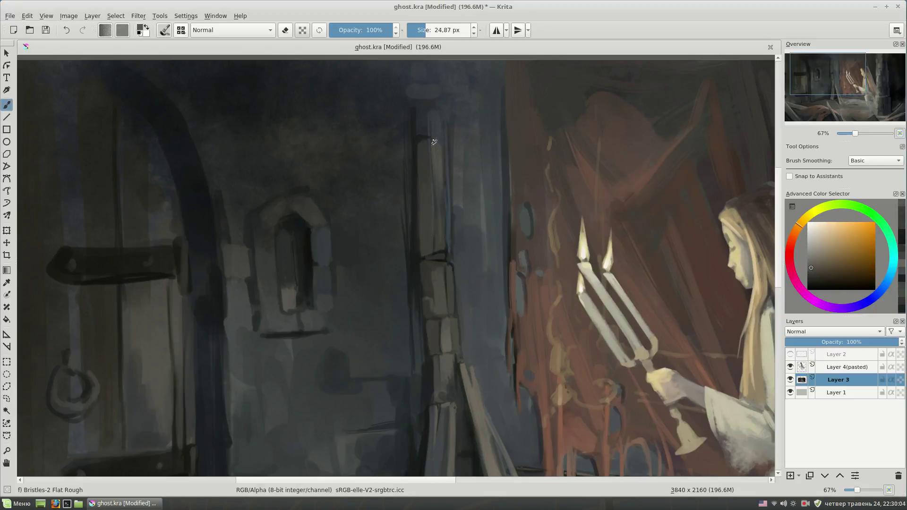
Step: Paint a dark blue horizontal stroke across the pillar top as its capital
left_click(461, 280, "ctrl")
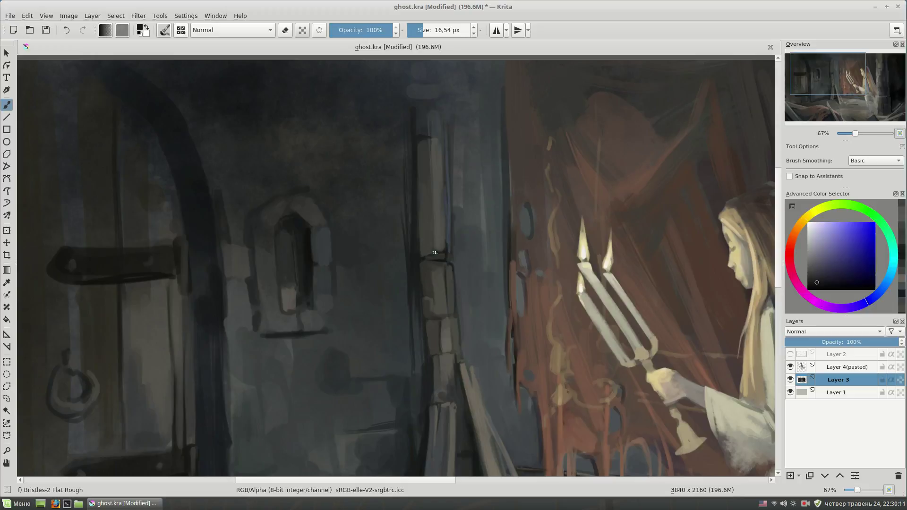
left_click(496, 253, "ctrl")
scroll(453, 274, "up", 3)
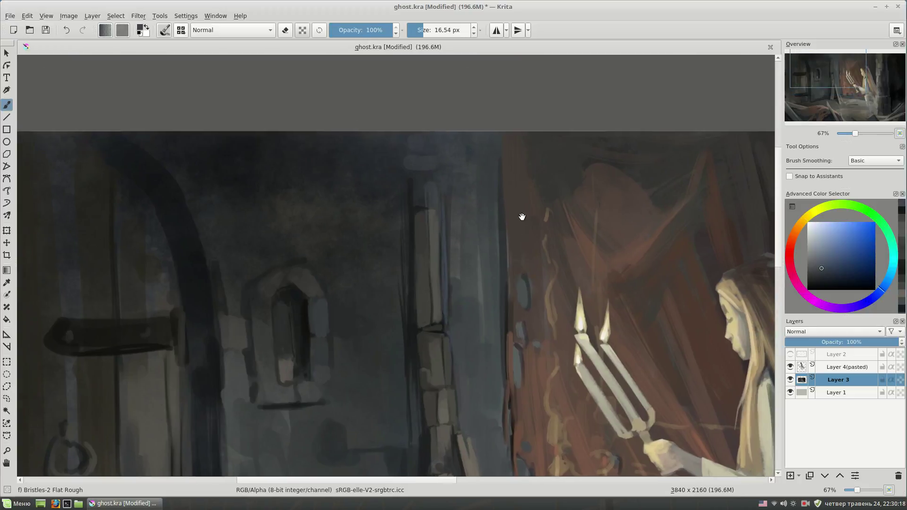
key("]")
left_click(430, 179, "ctrl")
key("bracketleft")
left_click_drag(447, 171, 411, 171)
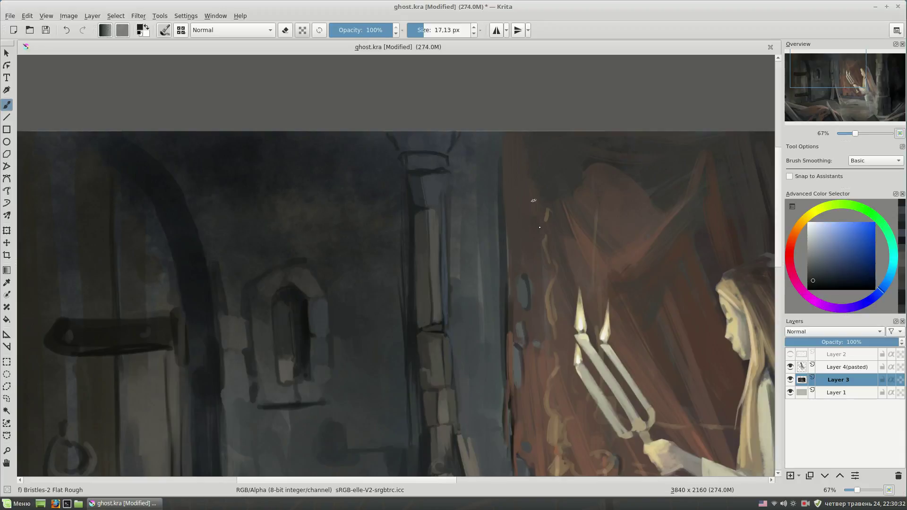
Step: With the soft Basic-2 Opacity brush, deepen the shadow along the pillar's edge
scroll(467, 131, "down", 2)
left_click(503, 186, "ctrl")
left_click_drag(486, 297, 494, 104)
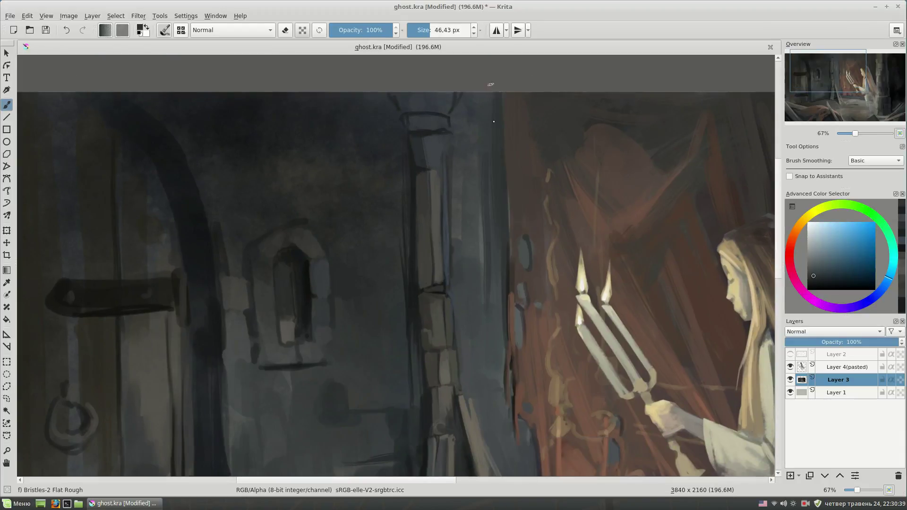
key("minus")
right_click(478, 229)
left_click(534, 288)
key("plus")
key("bracketleft")
key("bracketleft")
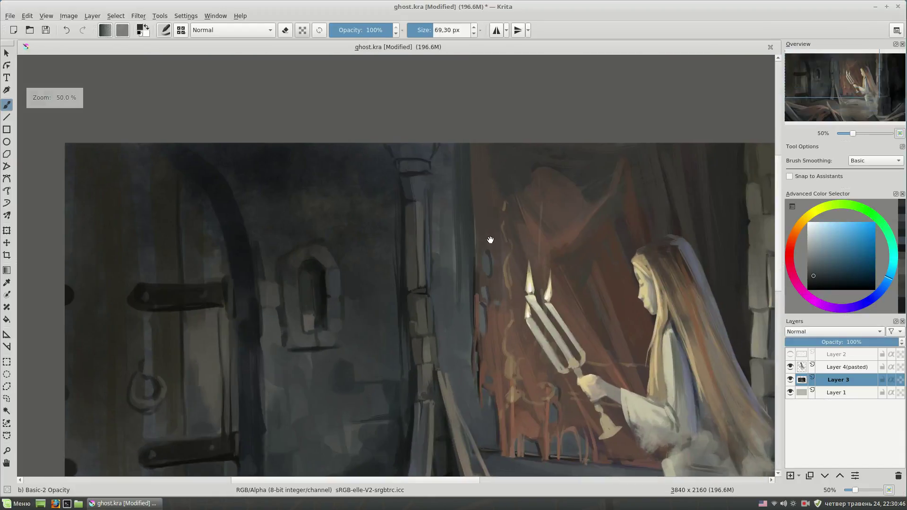
left_click_drag(438, 160, 458, 257)
left_click_drag(439, 227, 448, 331)
Step: With Bristles-2 Flat Rough, darken the pillar edge against the curtain and zoom out
scroll(448, 330, "down", 2)
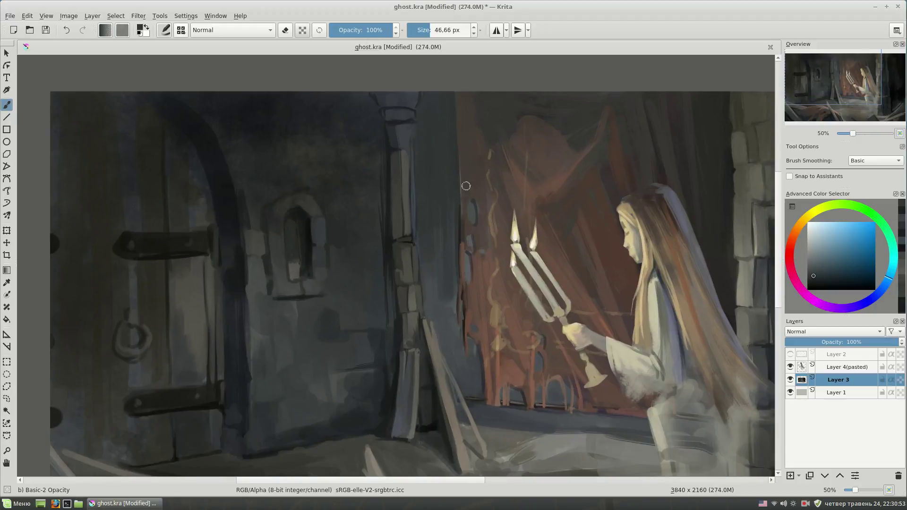
key("slash")
left_click(458, 194, "ctrl")
left_click_drag(456, 92, 456, 180)
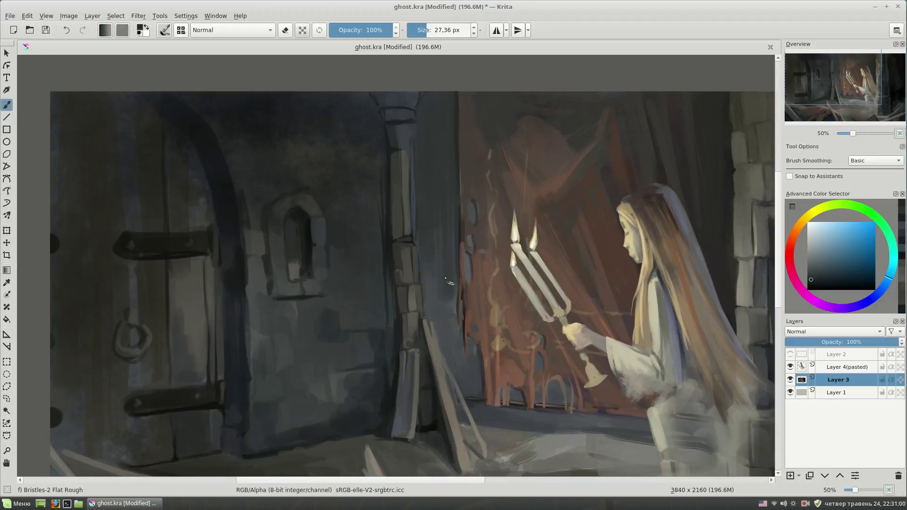
key("plus")
left_click(414, 147, "ctrl")
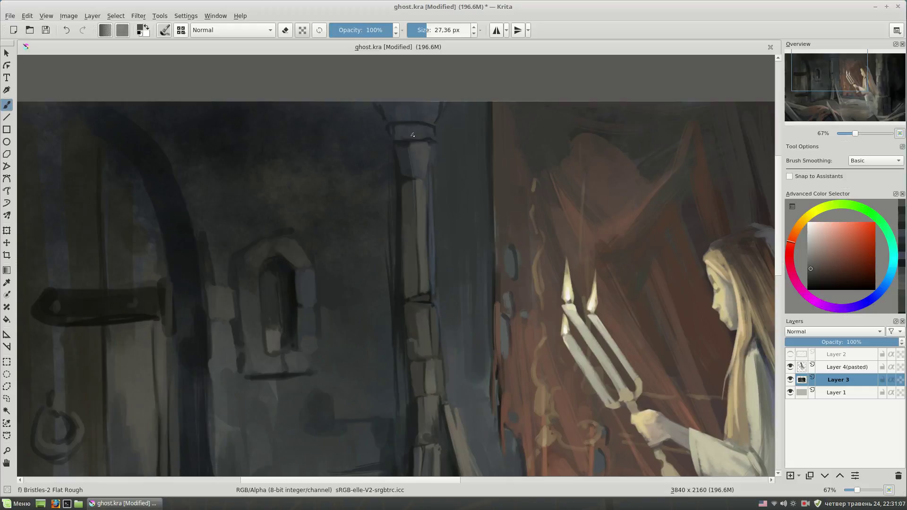
key("bracketleft")
key("bracketleft")
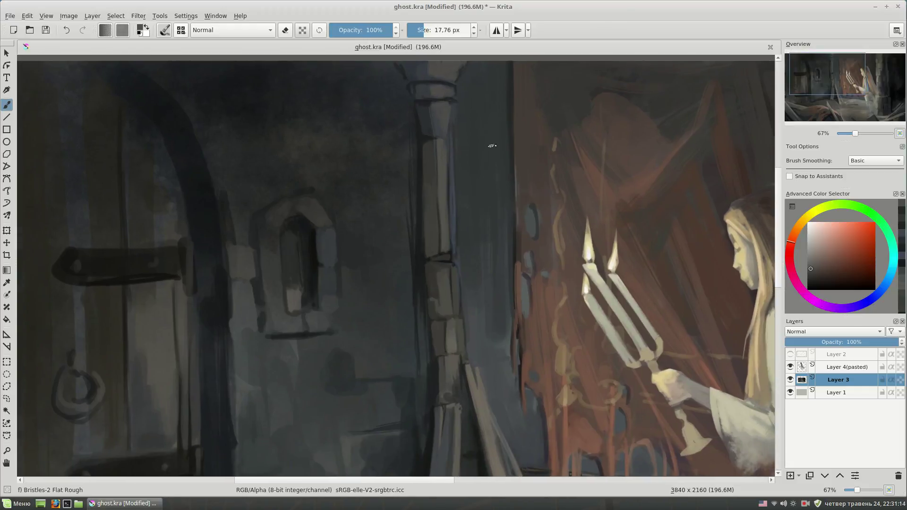
scroll(487, 219, "down", 3)
key("minus")
key("minus")
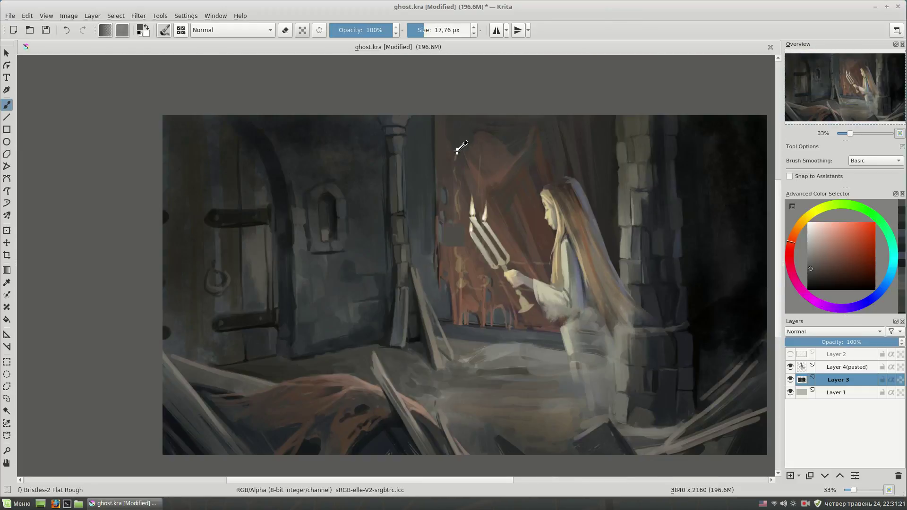
key("plus")
right_click(435, 212)
left_click(415, 210)
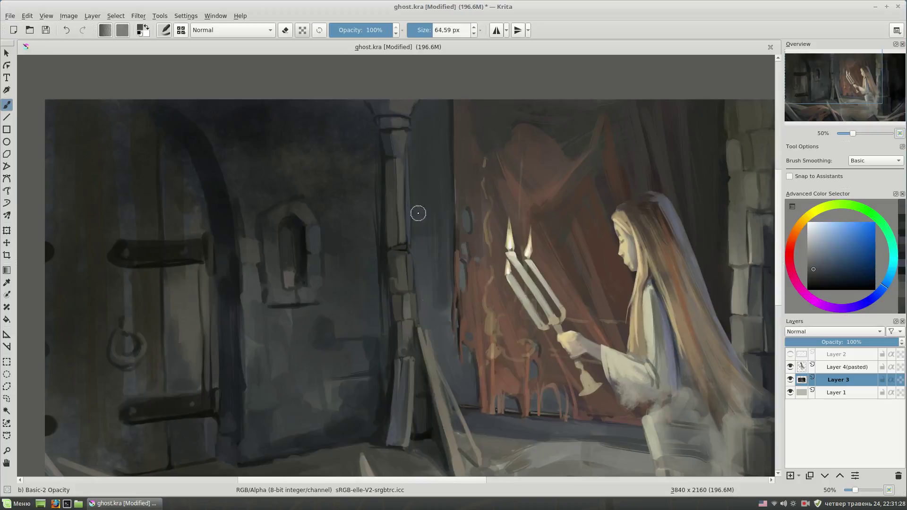
right_click(441, 321)
left_click(425, 318)
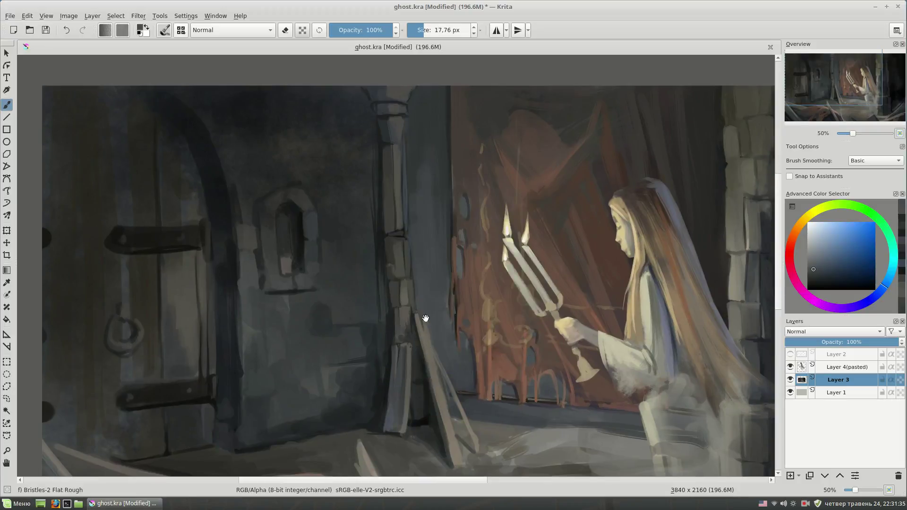
scroll(420, 283, "down", 3)
right_click(445, 214)
left_click(415, 217)
right_click(491, 229)
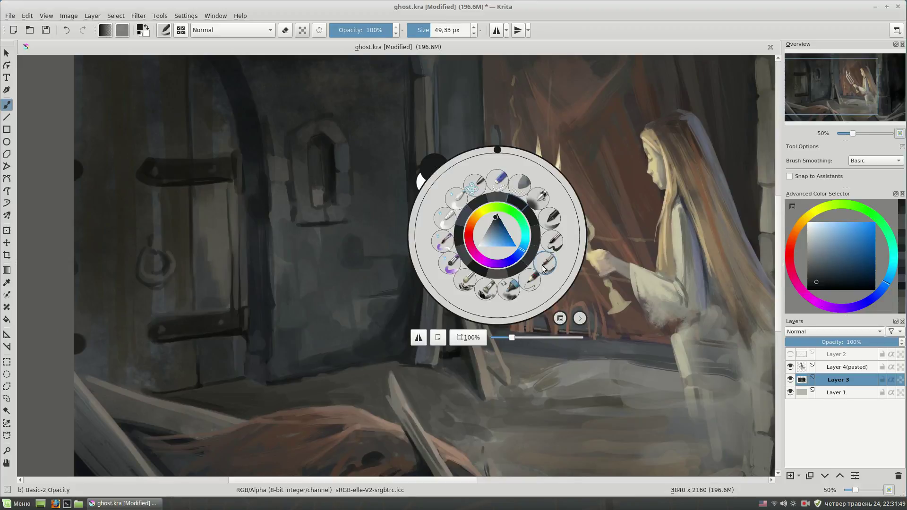
left_click(543, 263)
key("plus")
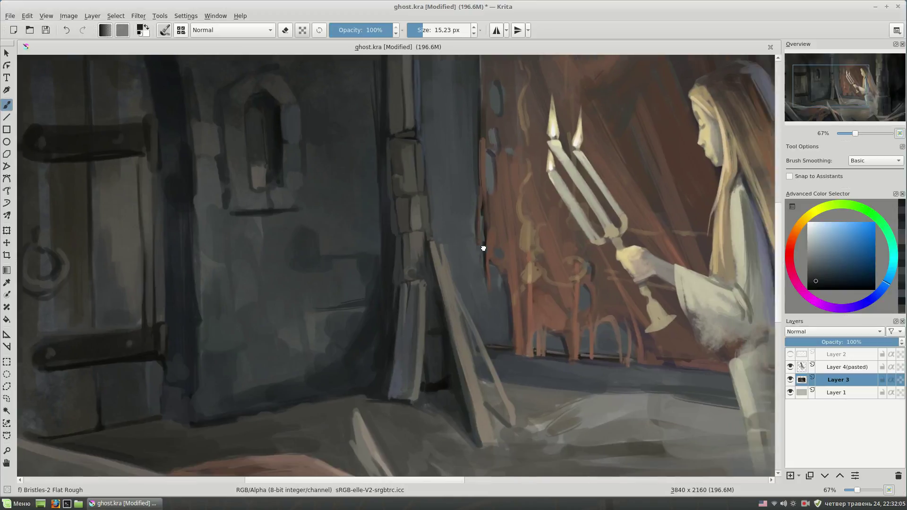
left_click_drag(435, 316, 432, 285)
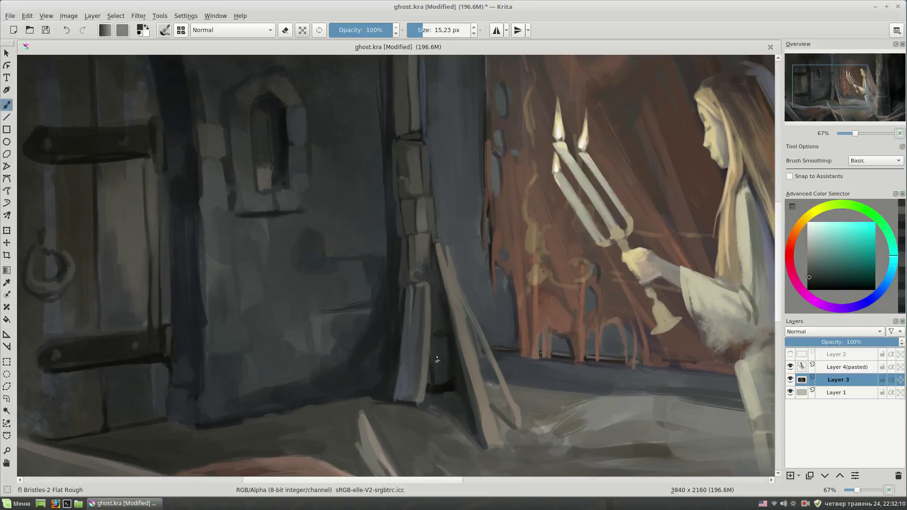
key("minus")
key("minus")
scroll(441, 227, "down", 3)
scroll(441, 227, "right", 2)
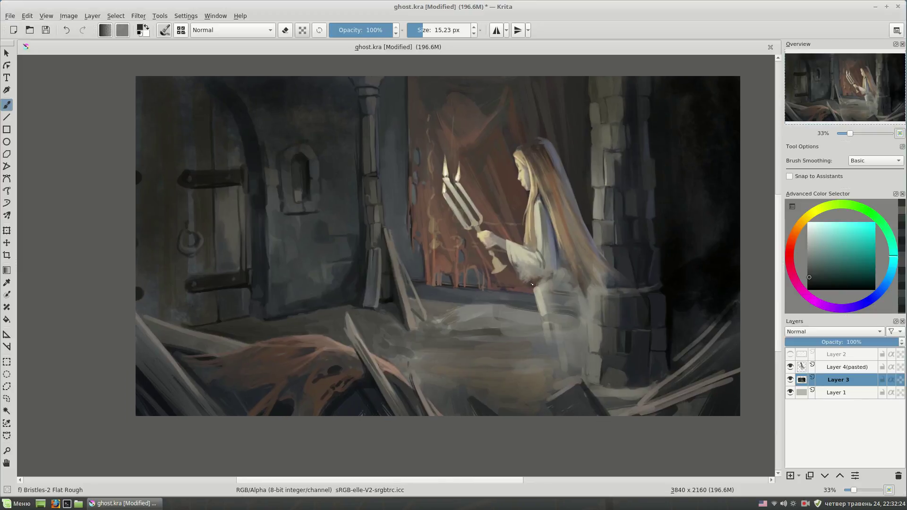
Step: Zoom in and paint a darker blue stroke across the ledge below the window
key("plus")
left_click(375, 274, "ctrl")
left_click_drag(374, 274, 354, 272)
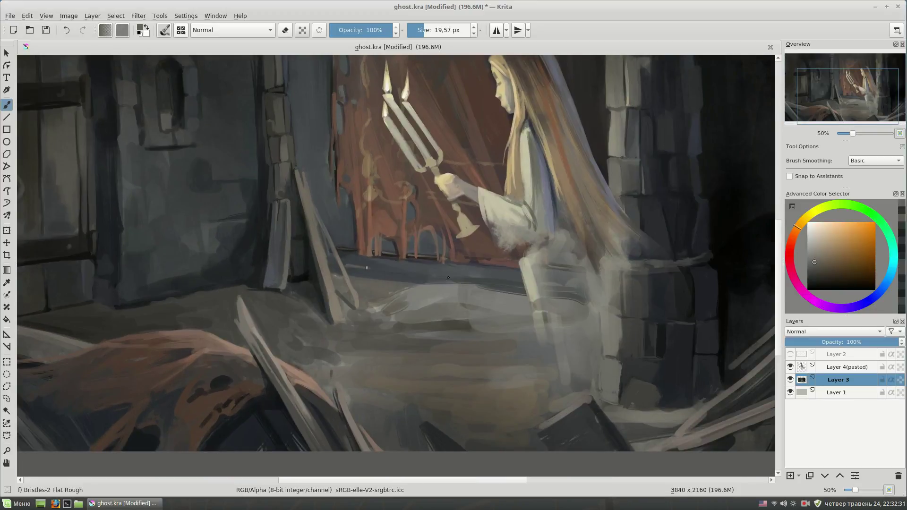
left_click(401, 278, "ctrl")
left_click_drag(491, 285, 429, 289)
left_click(332, 276, "ctrl")
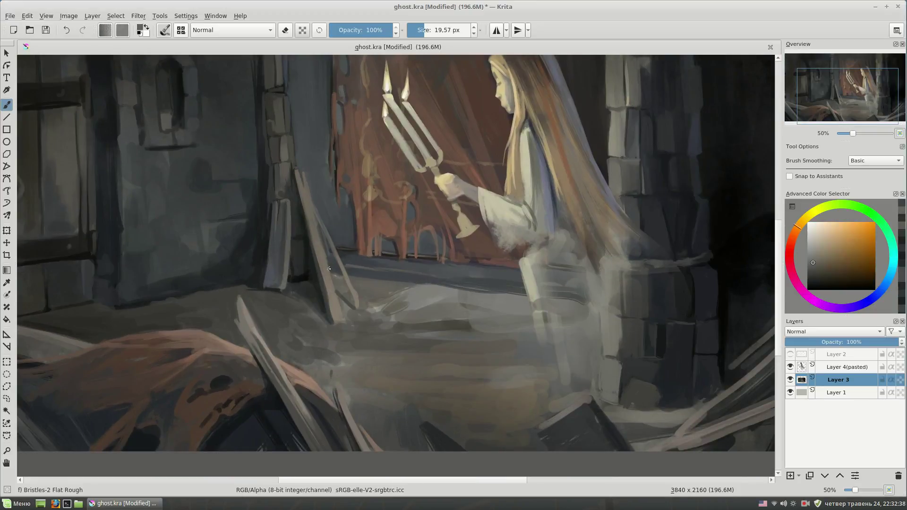
left_click_drag(465, 328, 533, 285)
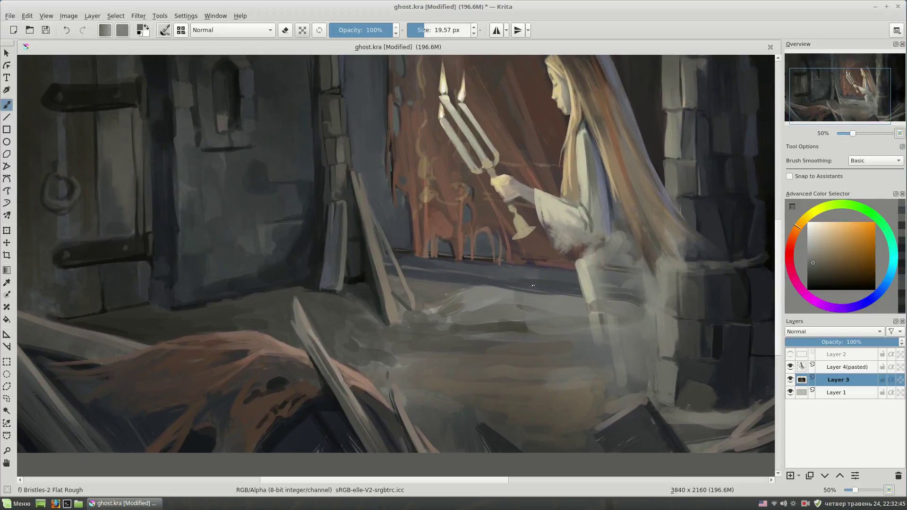
left_click_drag(533, 285, 449, 326)
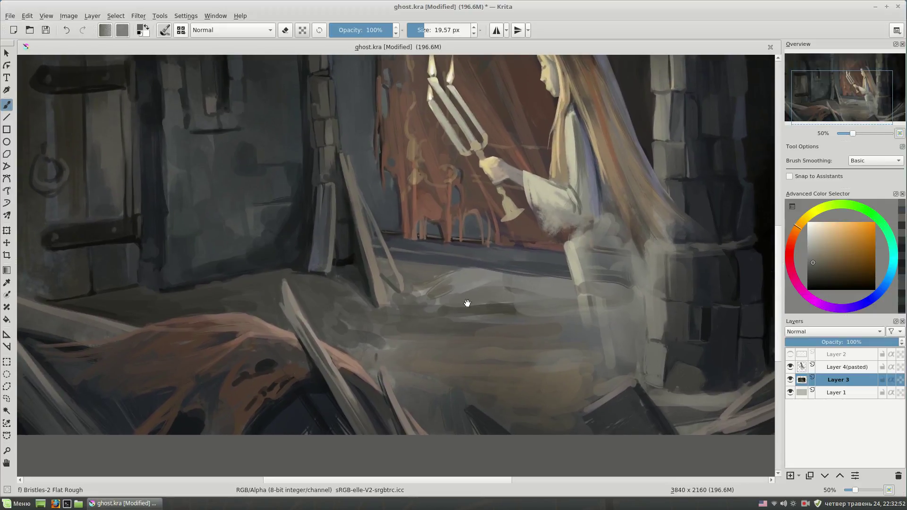
Step: Block in a dark oval pot with the Basic-2 Opacity brush, plus a shadow stroke beneath
right_click(494, 290)
key("slash")
left_click(512, 293, "ctrl")
key("bracketright")
mouse_move(510, 276)
left_mouse_down()
mouse_move(529, 276)
mouse_move(419, 295)
left_mouse_up()
left_click(560, 267, "ctrl")
key("bracketleft")
key("bracketleft")
left_click(546, 310, "ctrl")
mouse_move(586, 303)
left_mouse_down()
mouse_move(491, 305)
mouse_move(504, 309)
left_mouse_up()
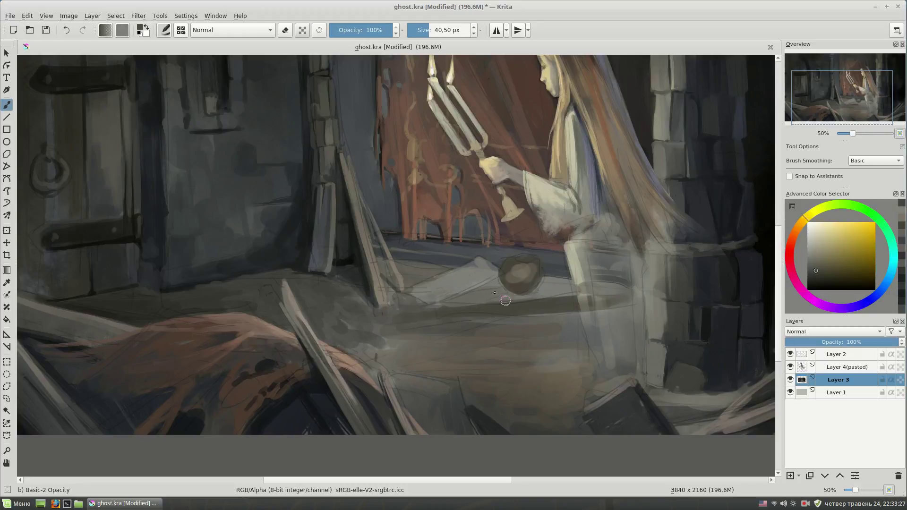
Step: Dab a light grey-tan highlight on the pot, then reset colours to default
left_click(790, 354)
key("bracketleft")
key("bracketleft")
scroll(693, 231, "up", 1)
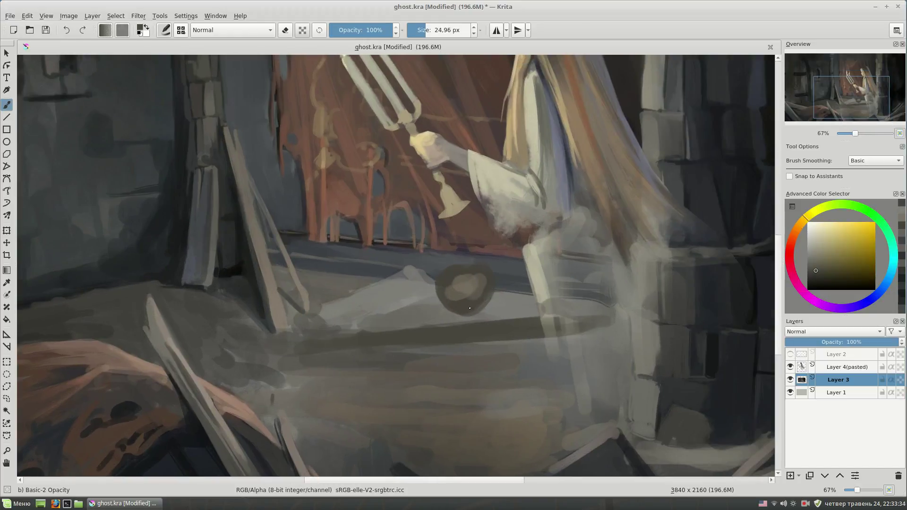
left_click(880, 296)
left_click(468, 276, "ctrl")
key("bracketleft")
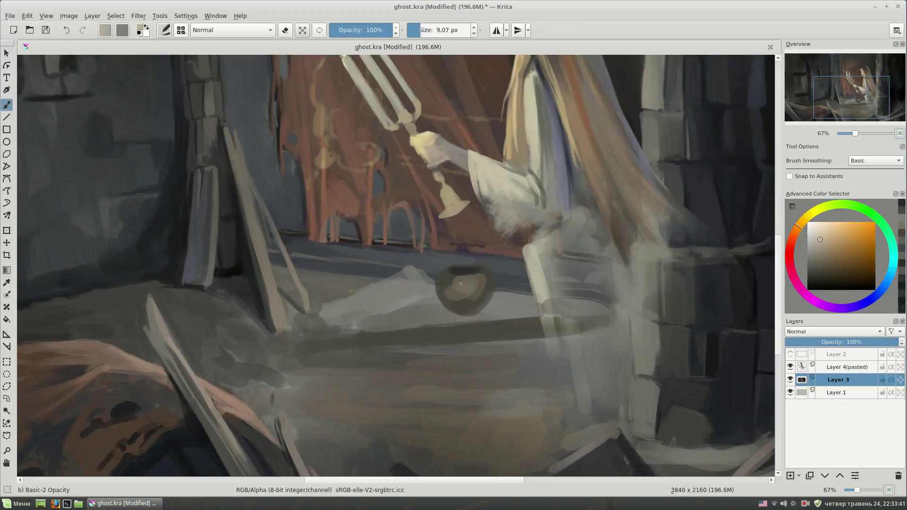
left_click(461, 284)
key("d")
Step: At 100% zoom with Bristles-2 Flat Rough, sample the pot's tan and reddish-brown rim tones
key("slash")
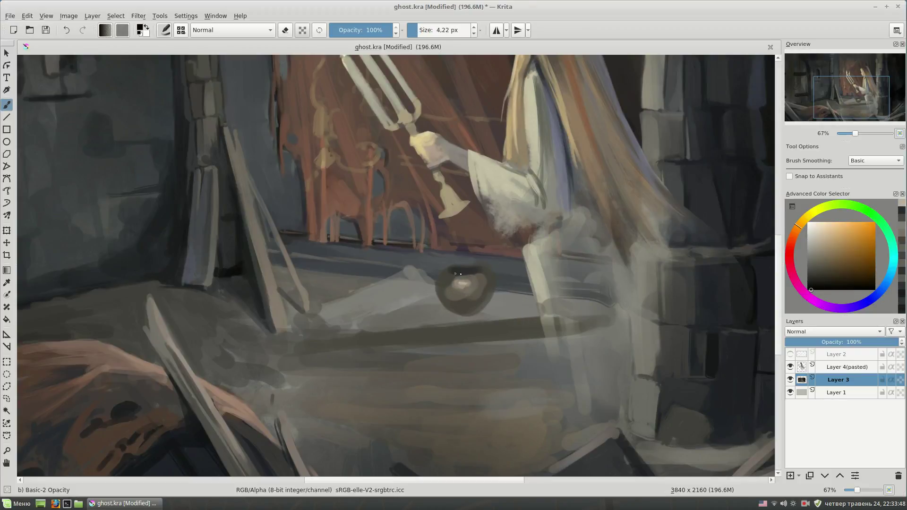
key("1")
key("bracketleft")
key("bracketleft")
left_click(496, 292, "ctrl")
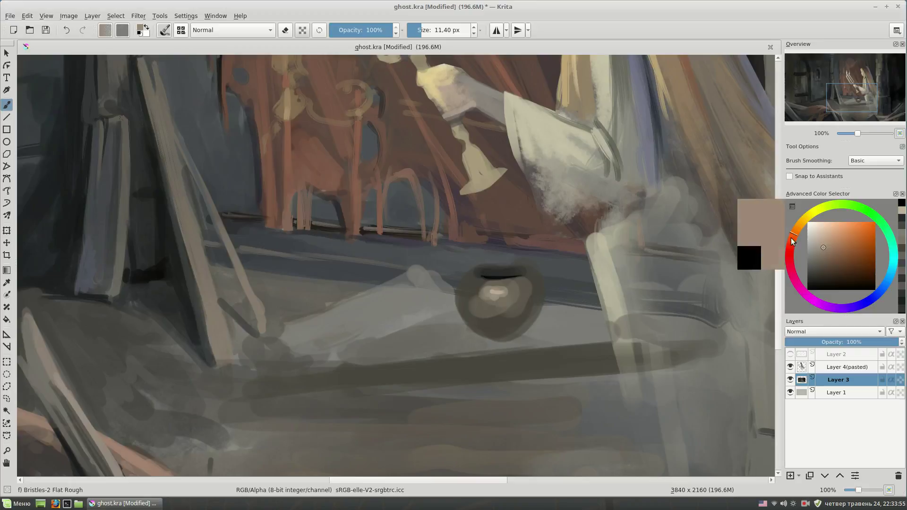
left_click(488, 268, "ctrl")
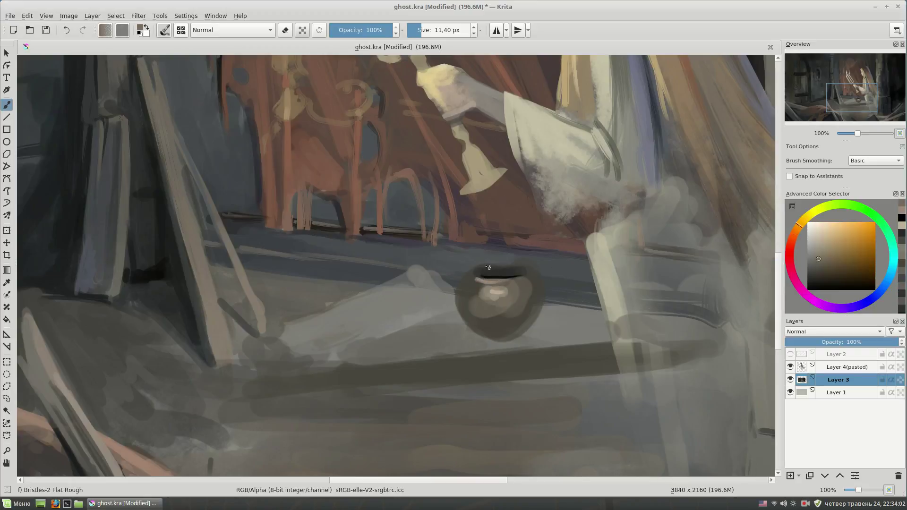
left_click(504, 279, "ctrl")
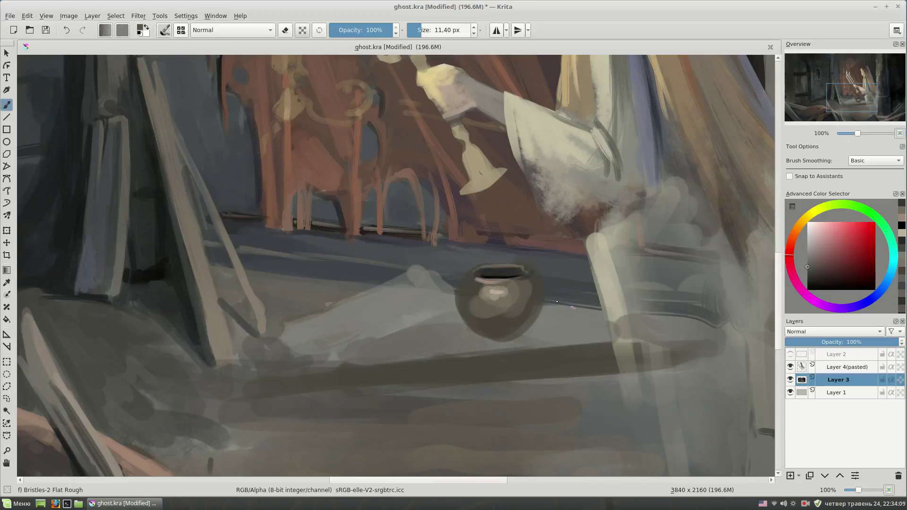
key("bracketright")
key("bracketright")
key("bracketright")
Step: Paint a muted orange-brown highlight on the pot body and pick darker reddish shading tones
left_click(585, 265, "ctrl")
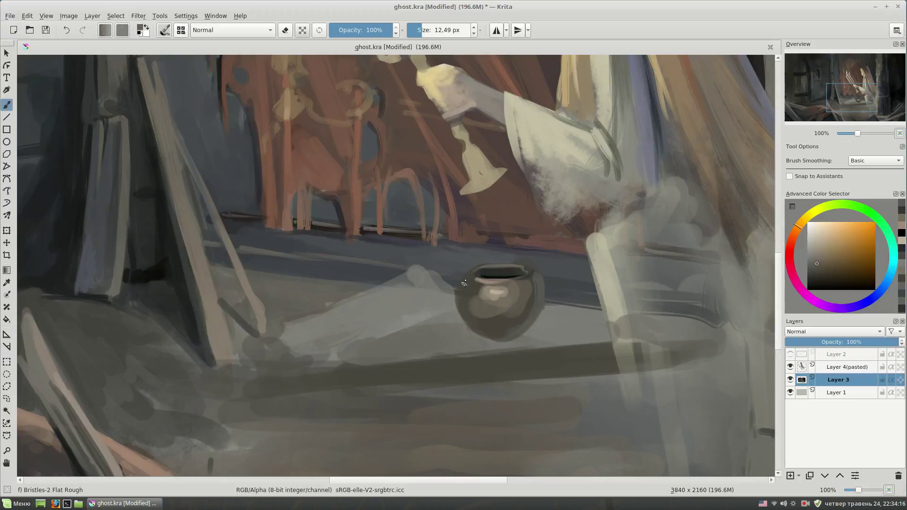
left_click_drag(492, 292, 496, 300)
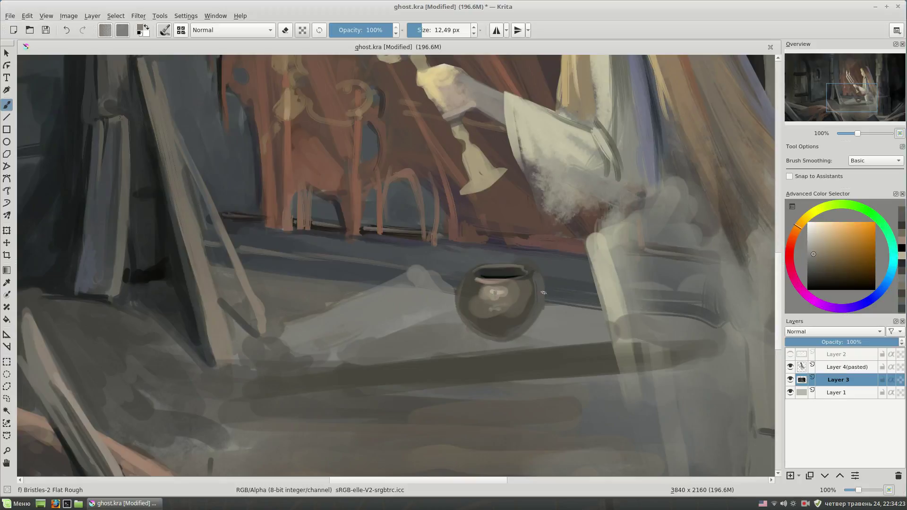
left_click(513, 301, "ctrl")
key("bracketright")
key("bracketright")
key("bracketright")
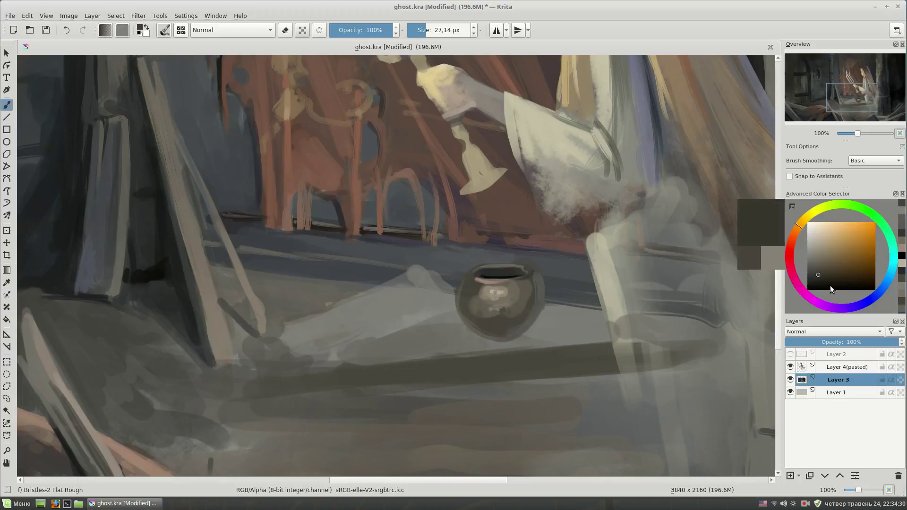
left_click(514, 320, "ctrl")
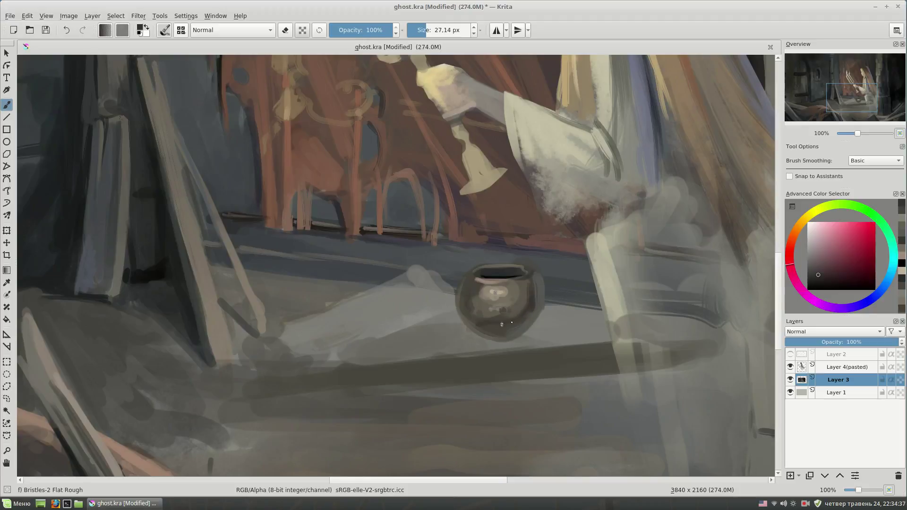
Step: Zoom out and paint pale warm-grey strokes on the ledge left of the pot
key("minus")
key("minus")
left_click(473, 306, "ctrl")
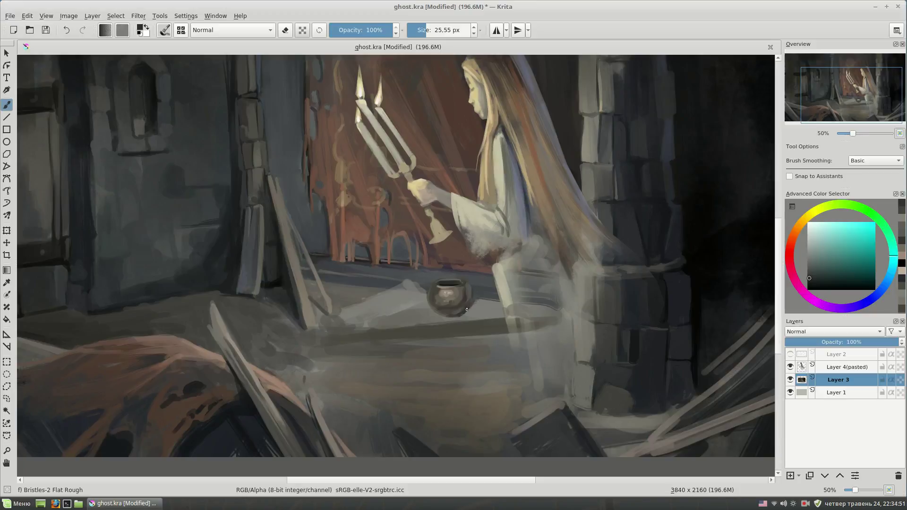
left_click(416, 294, "ctrl")
mouse_move(416, 293)
left_mouse_down()
mouse_move(359, 313)
mouse_move(413, 285)
mouse_move(408, 294)
left_mouse_up()
left_click(373, 303, "ctrl")
Step: Paint a brown plank left of the pot, edging its top with dark blue-grey
key("plus")
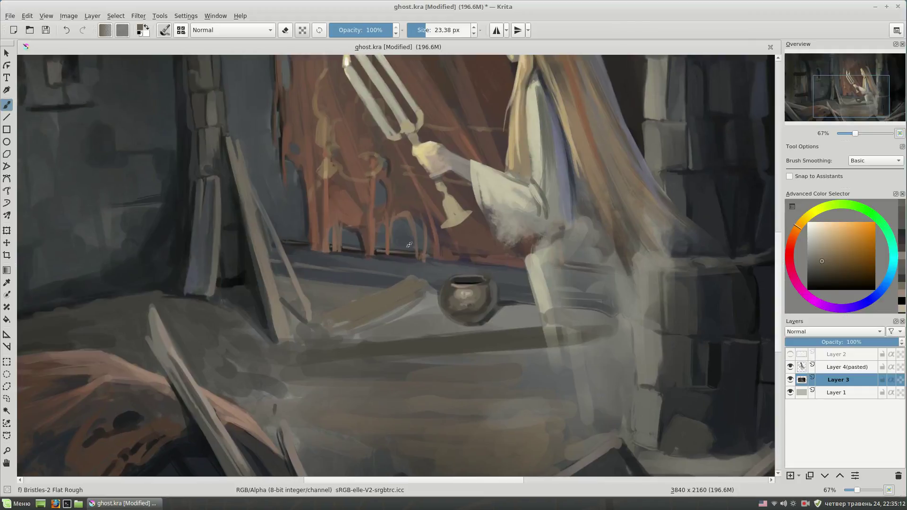
mouse_move(380, 312)
left_mouse_down()
mouse_move(338, 328)
mouse_move(315, 317)
left_mouse_up()
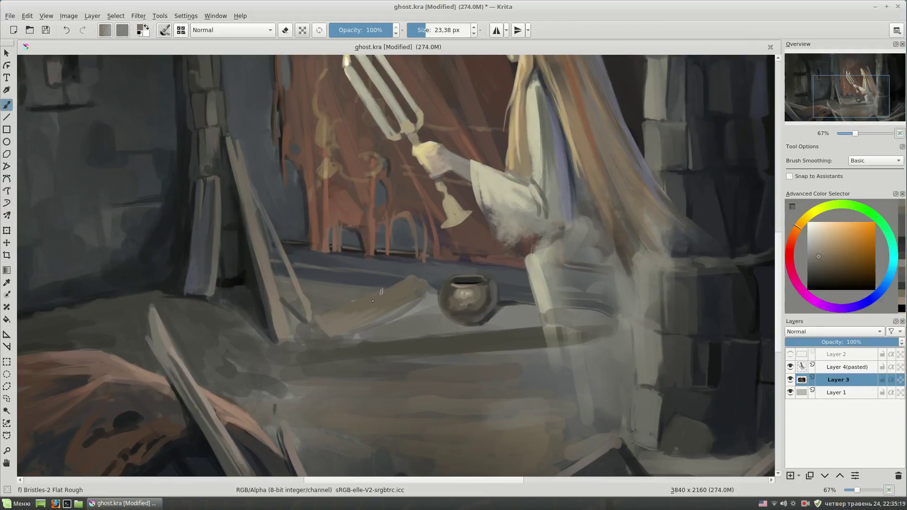
mouse_move(376, 315)
left_mouse_down()
mouse_move(332, 340)
mouse_move(435, 294)
left_mouse_up()
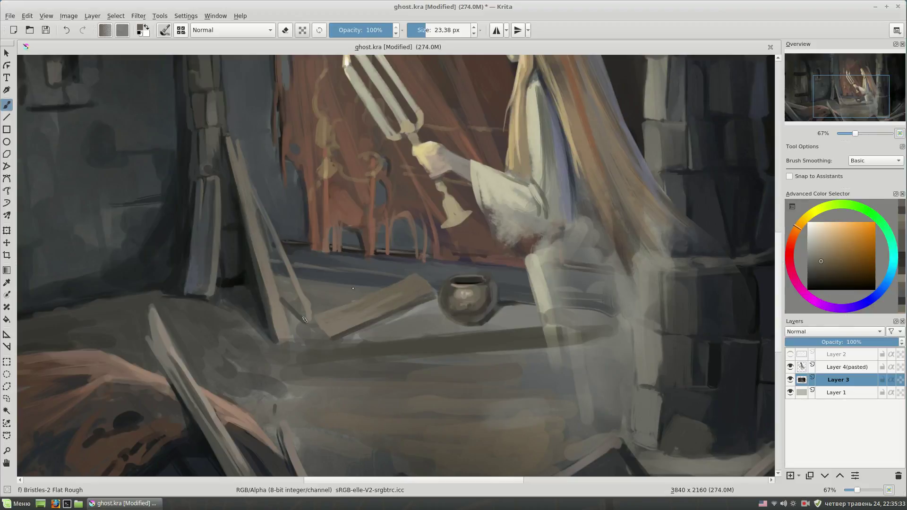
left_click(304, 320, "ctrl")
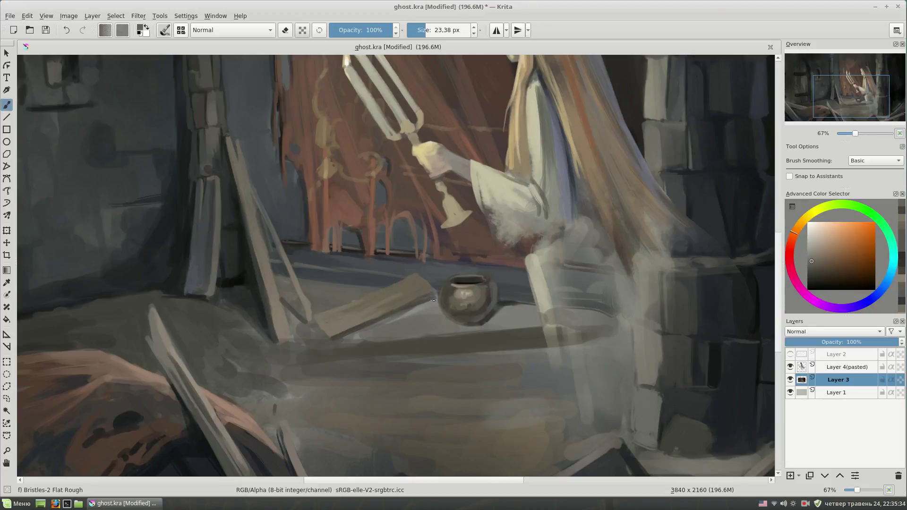
left_click(259, 297, "ctrl")
left_click_drag(315, 315, 376, 289)
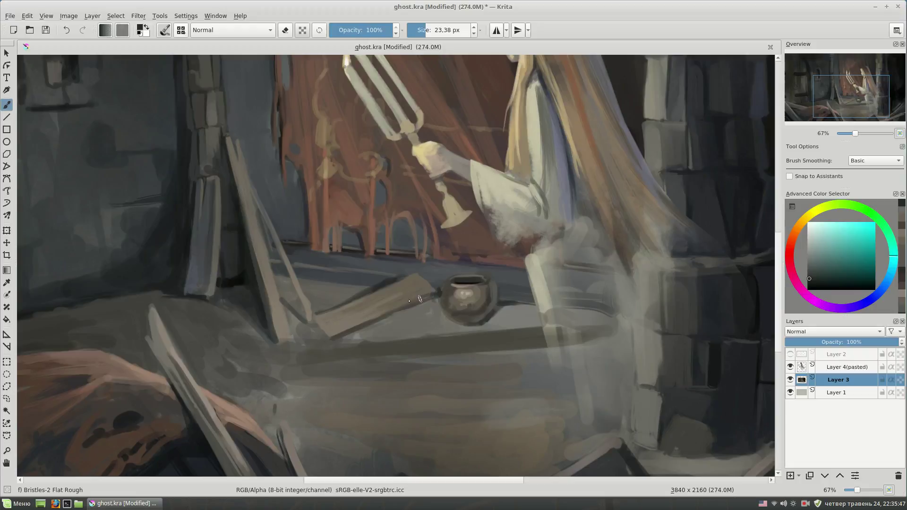
Step: Switch to the Basic-2 Opacity brush and choose a warm orange hue
right_click(427, 330)
right_click(431, 299)
left_click(435, 289)
Step: Block in a dark rounded shield shape over the plank, using sampled greys and darker shades
left_click(793, 230)
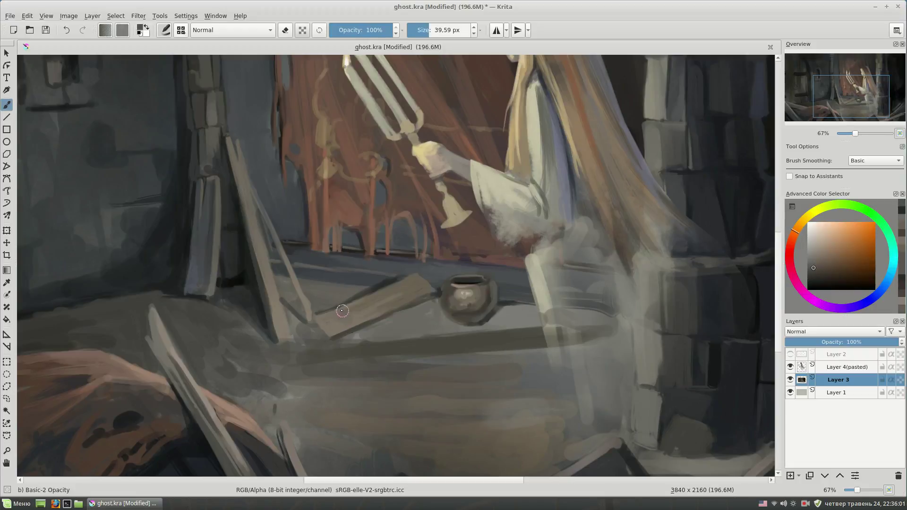
left_click_drag(336, 326, 408, 333)
left_click_drag(384, 362, 354, 311)
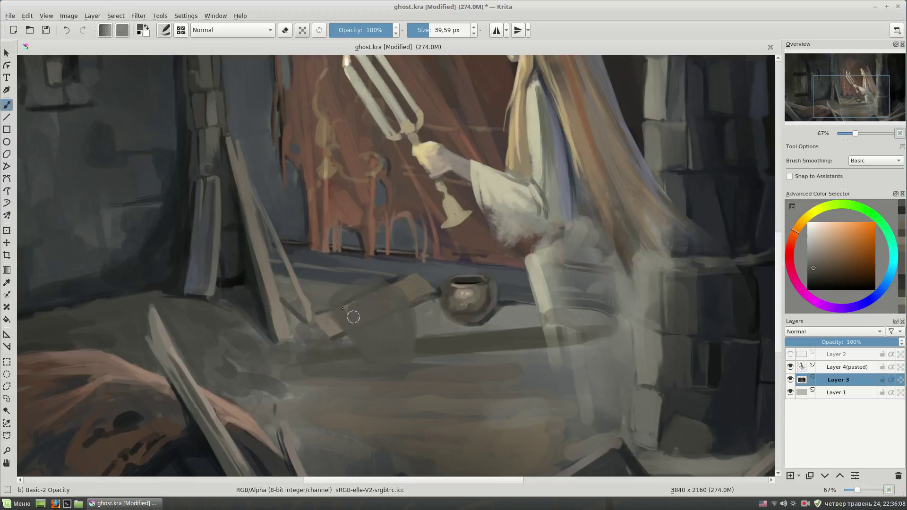
left_click(818, 273)
left_click_drag(392, 363, 333, 310)
left_click_drag(411, 297, 399, 371)
left_click_drag(380, 286, 348, 314)
left_click_drag(399, 303, 399, 359)
Step: Add a light vertical band and right-edge highlight to the shield, then deepen its shadows in dark purple
left_click(817, 258)
left_click_drag(373, 287, 393, 354)
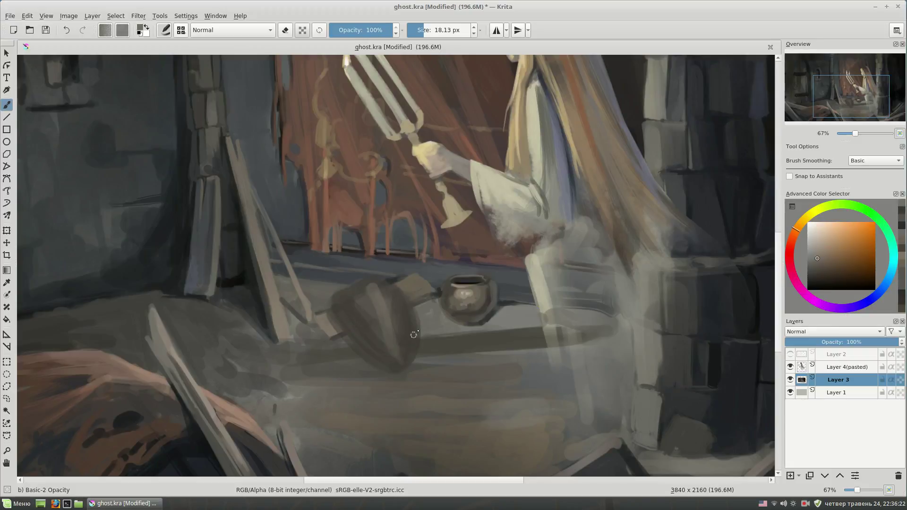
left_click(425, 302, "ctrl")
left_click_drag(411, 303, 408, 366)
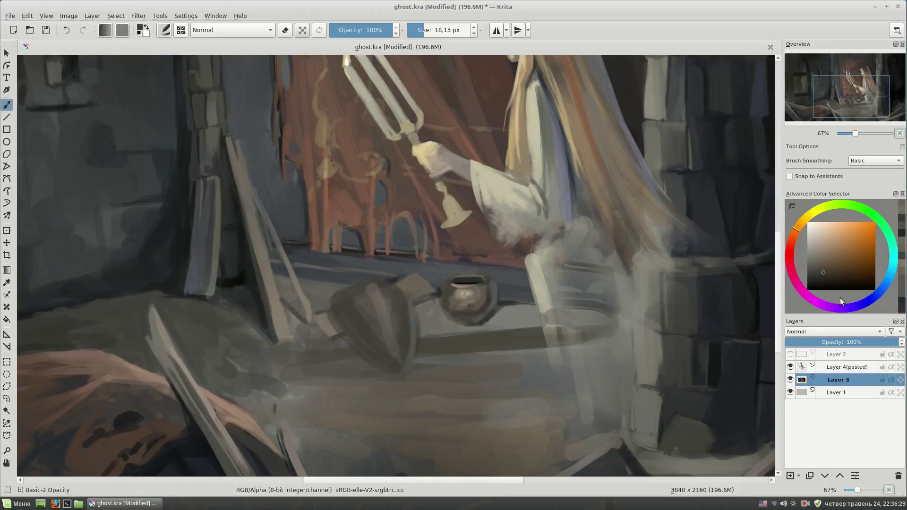
left_click_drag(857, 300, 846, 306)
left_click(818, 275)
mouse_move(394, 300)
left_mouse_down()
mouse_move(404, 360)
mouse_move(328, 312)
left_mouse_up()
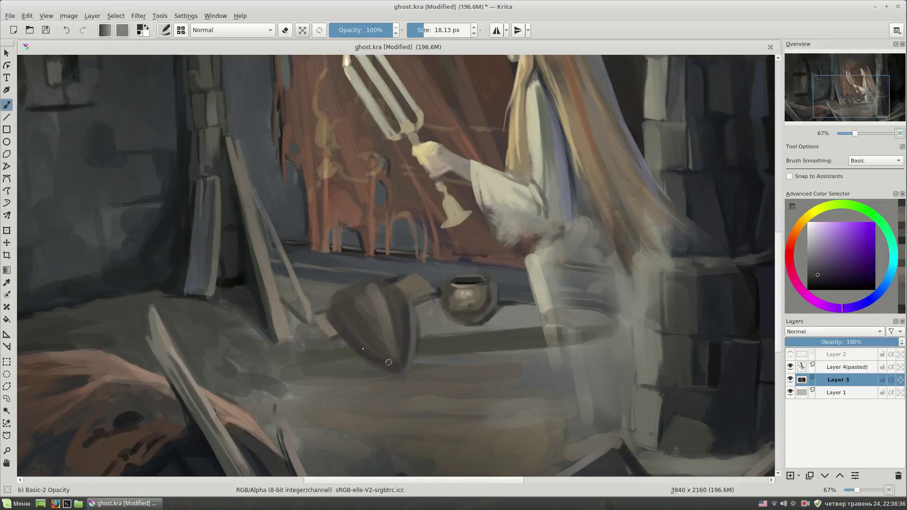
left_click(394, 343, "ctrl")
Step: Switch back to the Bristles-2 Flat Rough brush and try purple and orange-brown tones
right_click(436, 252)
left_click(492, 276)
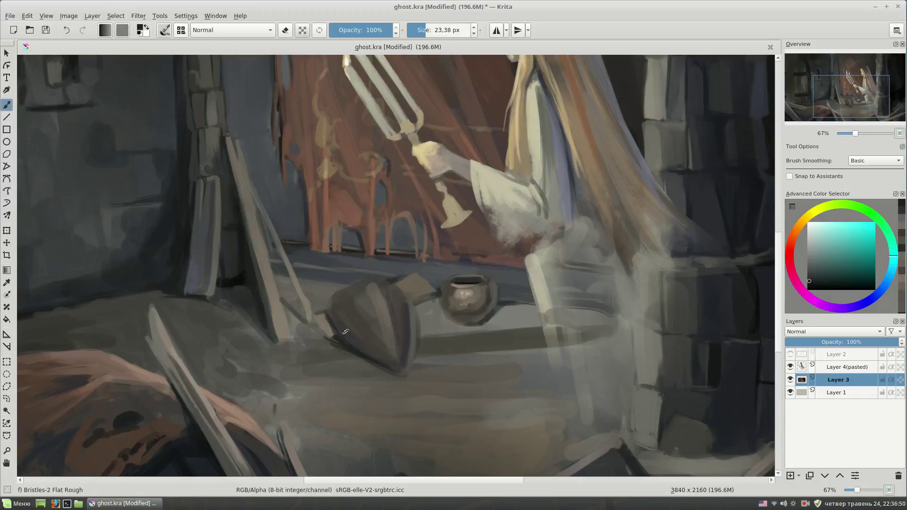
left_click(341, 322, "ctrl")
left_click(356, 303, "ctrl")
left_click(373, 285, "ctrl")
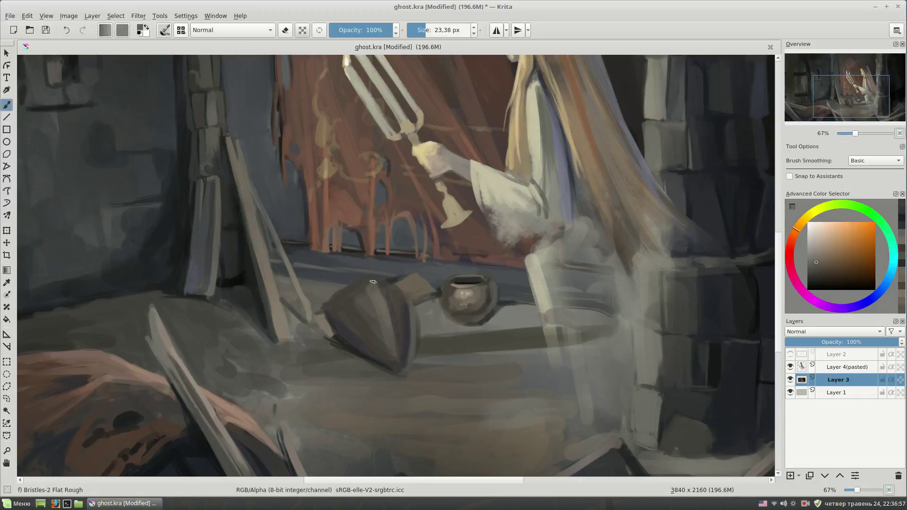
left_click_drag(373, 286, 359, 274)
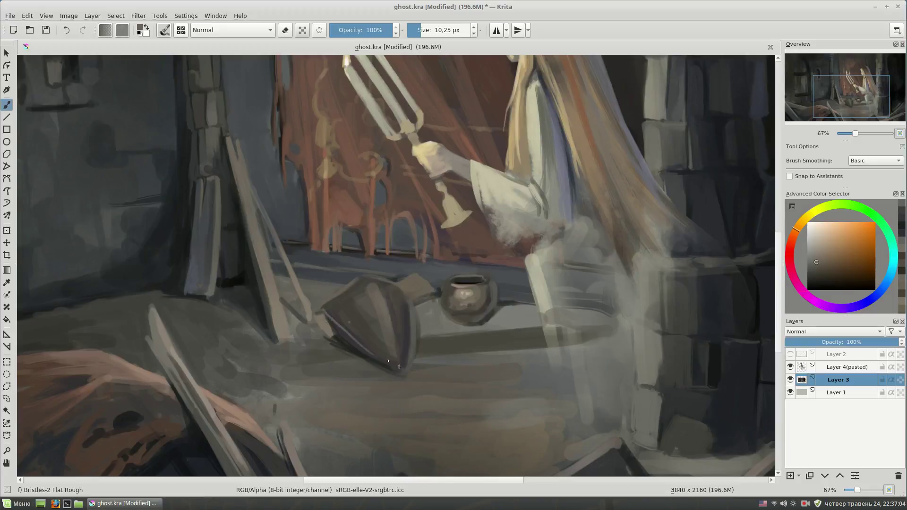
left_click_drag(359, 333, 392, 333)
Step: With a smaller brush, paint a light orange-brown highlight along the shield's right edge
left_click(351, 330, "ctrl")
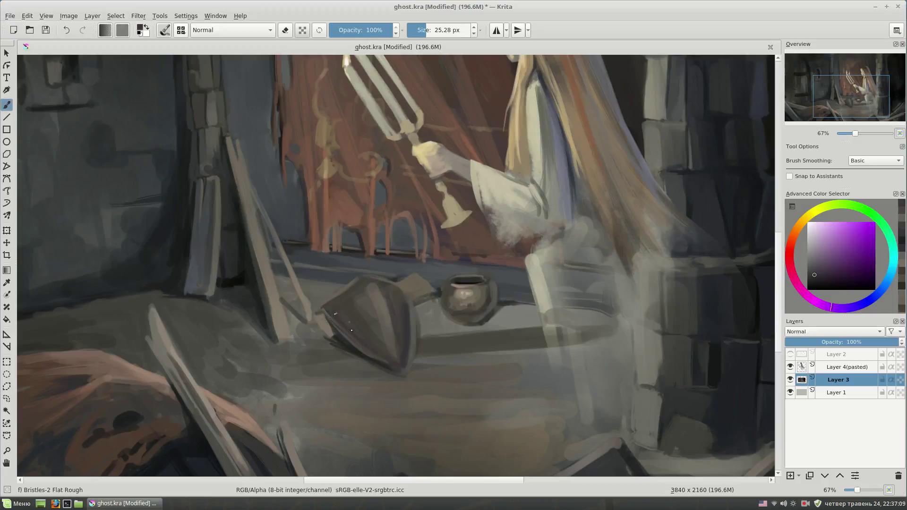
left_click(384, 303, "ctrl")
left_click_drag(380, 302, 368, 277)
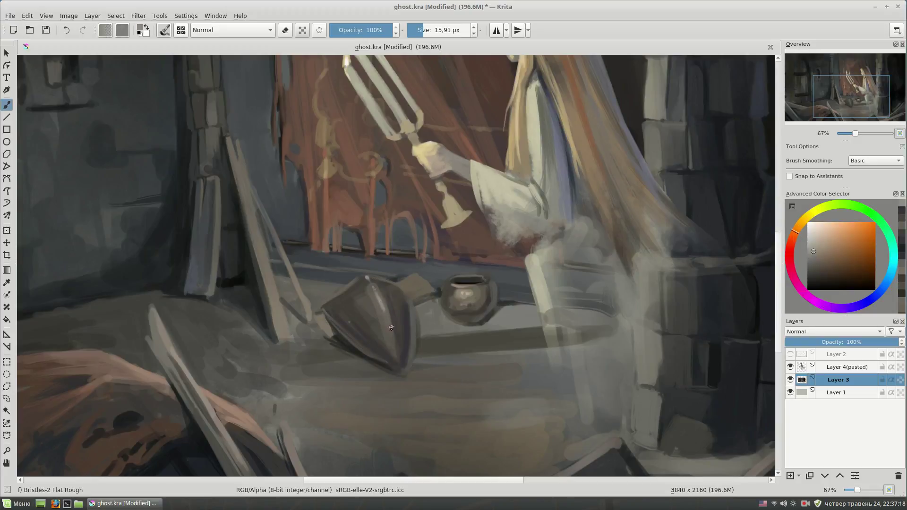
left_click(410, 331, "ctrl")
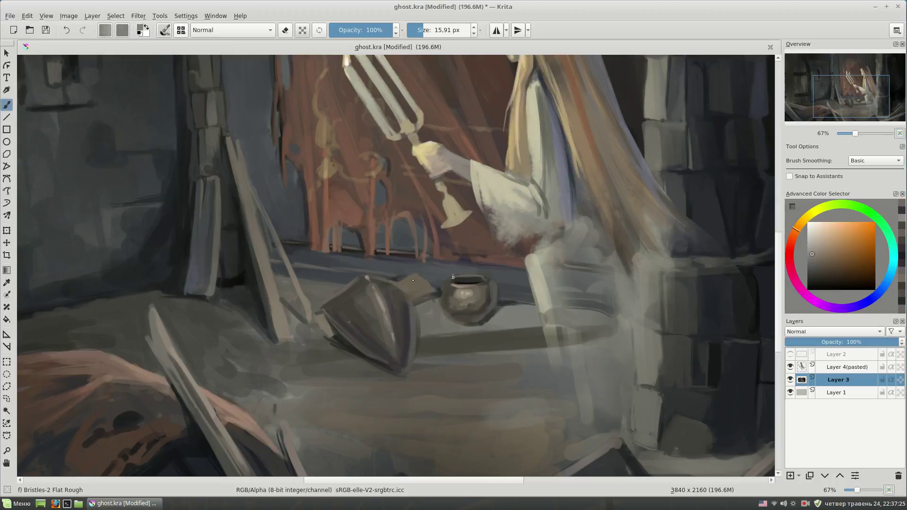
left_click_drag(417, 326, 413, 362)
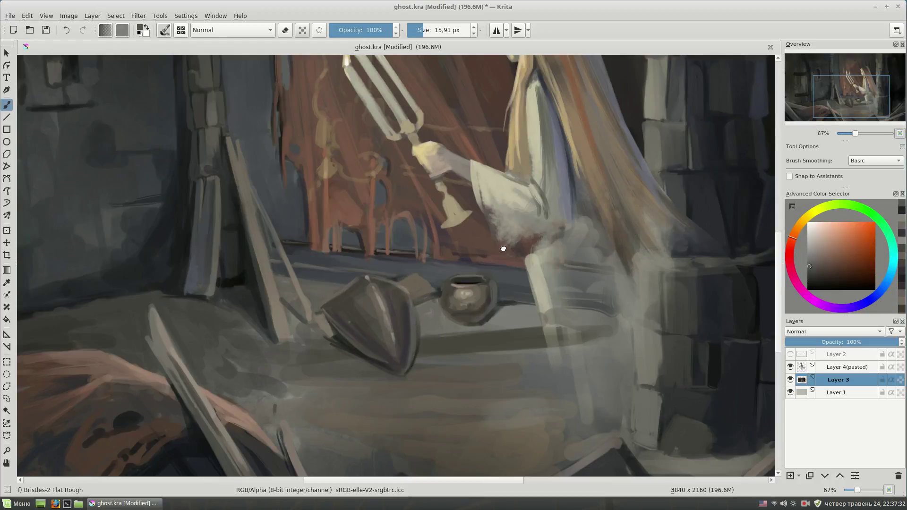
key("minus")
key("minus")
Step: Zoom in on the shield and paint dark strokes along the shelf edge to its right
key("plus")
key("plus")
key("plus")
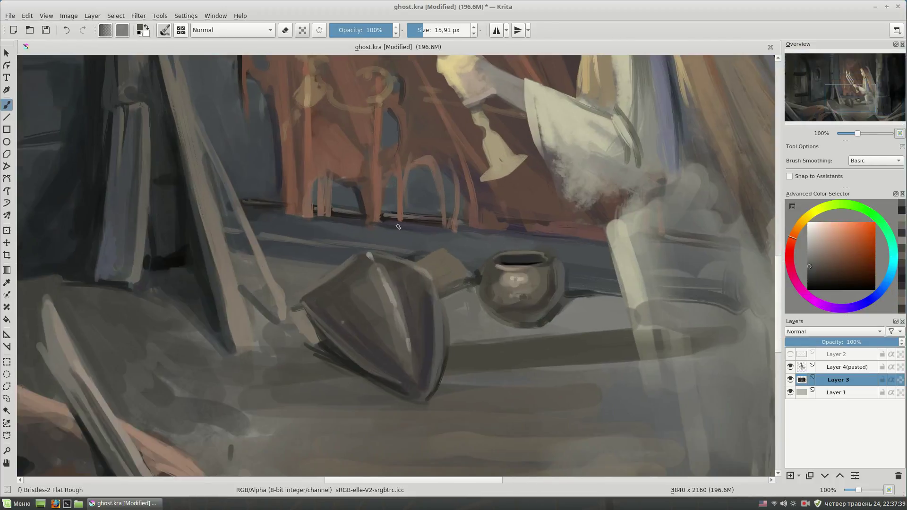
key("bracketleft")
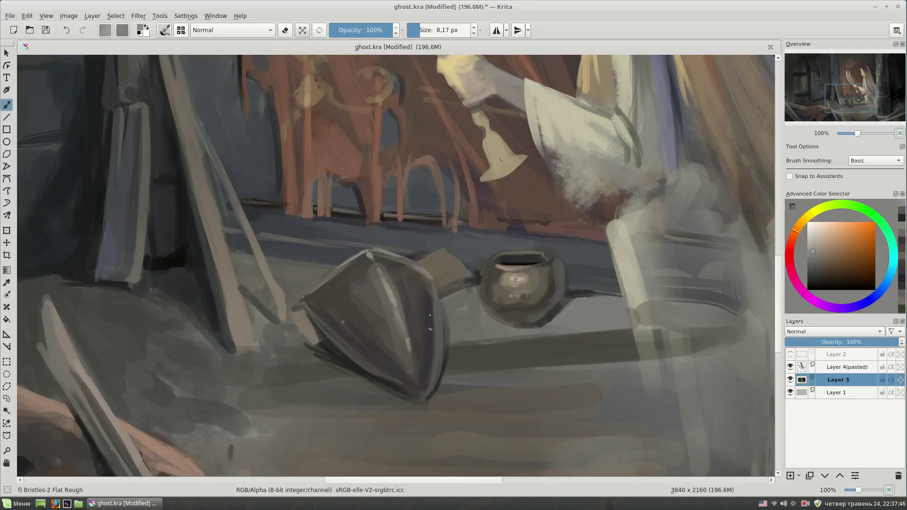
left_click_drag(430, 316, 403, 301)
key("bracketright")
left_click(472, 351, "ctrl")
left_click_drag(425, 359, 599, 342)
left_click_drag(510, 348, 364, 342)
Step: Hide the ghost girl layer, darken the shelf edge beneath it, and add a dark stroke by the blade
left_click(790, 367)
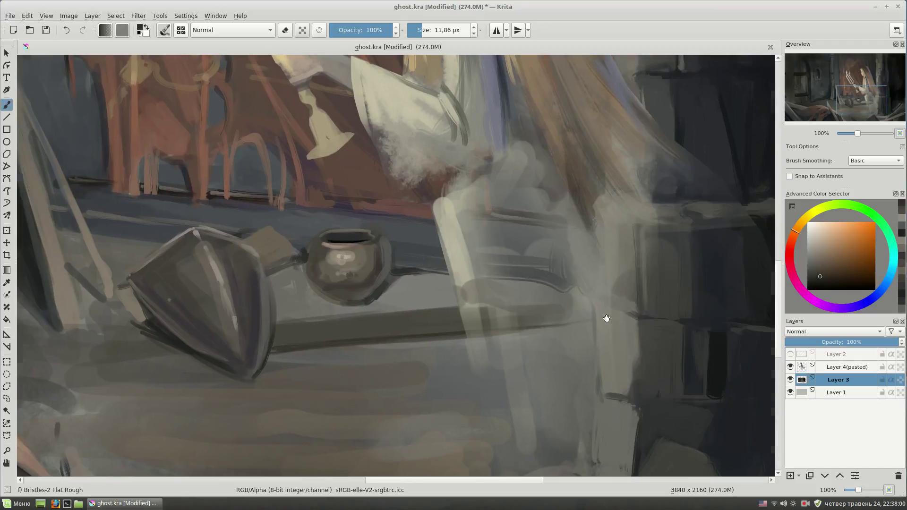
left_click(464, 317, "ctrl")
left_click_drag(496, 310, 588, 296)
left_click_drag(453, 314, 590, 298)
mouse_move(491, 309)
left_mouse_down()
mouse_move(593, 300)
mouse_move(522, 312)
mouse_move(649, 326)
left_mouse_up()
key("bracketleft")
key("bracketleft")
left_click(243, 312, "ctrl")
left_click_drag(243, 312, 276, 340)
Step: Paint light strokes on the floor below the shield, undoing a stray grey dab
left_click_drag(213, 261, 345, 276)
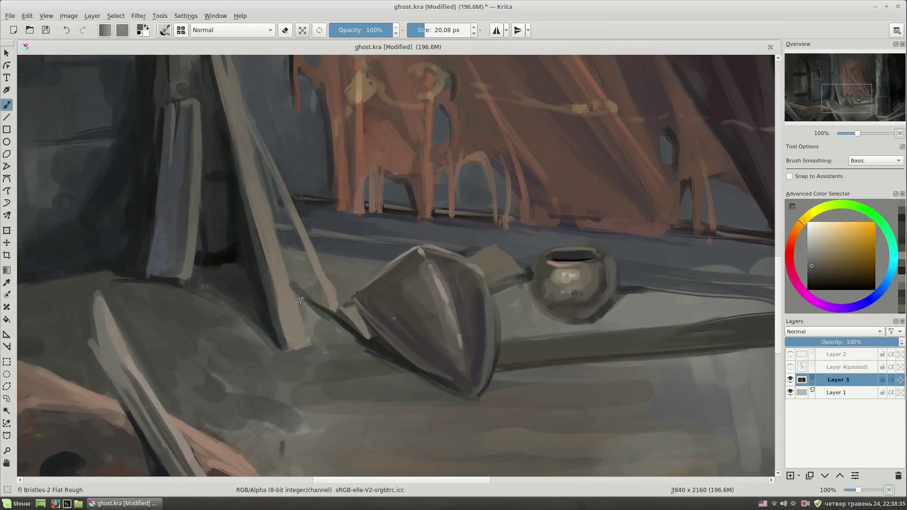
left_click_drag(302, 357, 308, 323)
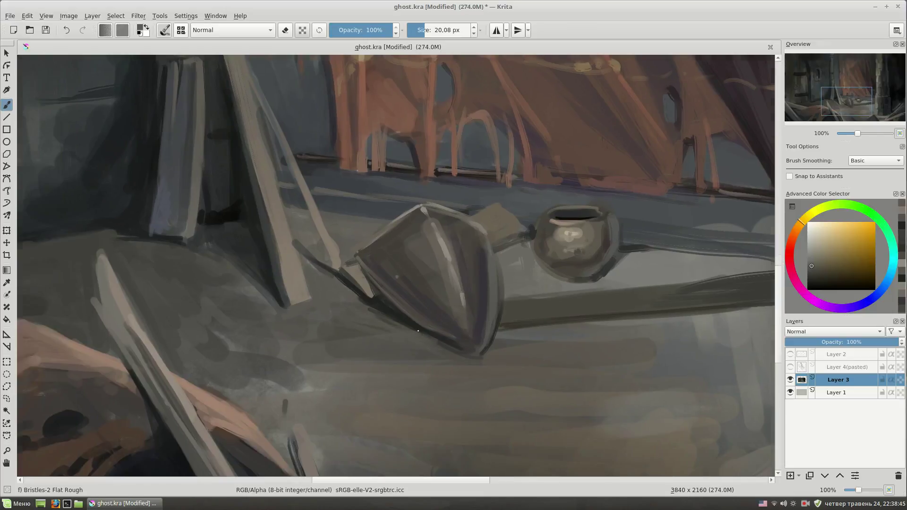
left_click(336, 329, "ctrl")
left_click_drag(347, 311, 332, 278)
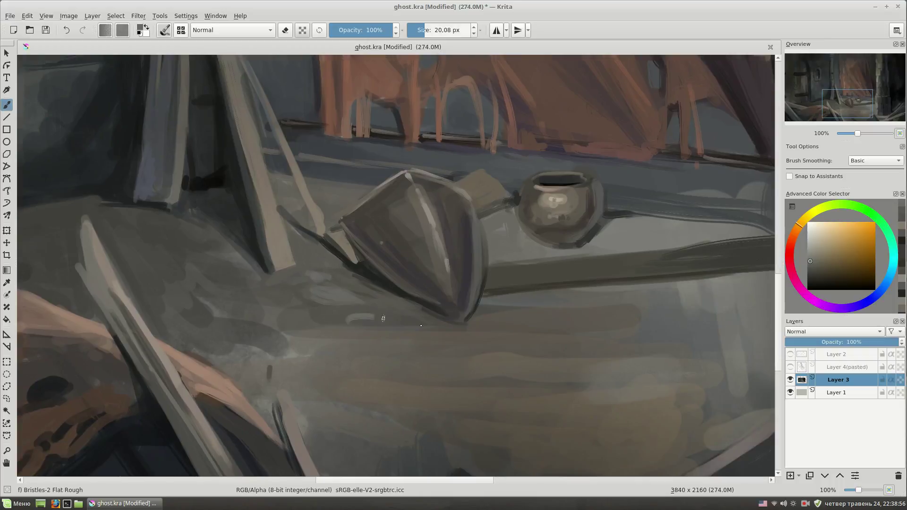
mouse_move(465, 303)
left_mouse_down()
mouse_move(357, 316)
mouse_move(444, 333)
left_mouse_up()
left_click_drag(392, 342, 449, 337)
left_click(418, 364)
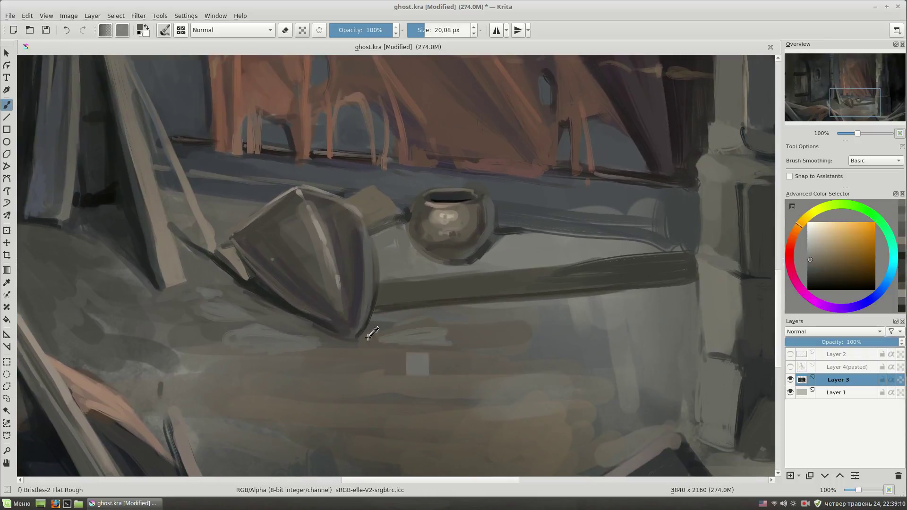
key("ctrl+z")
Step: Sample darker, dark magenta-red and warm grey-orange tones while adjusting brush size
left_click_drag(597, 320, 584, 315)
key("bracketleft")
key("bracketleft")
key("bracketleft")
key("bracketright")
key("bracketright")
key("bracketright")
left_click(267, 243, "ctrl")
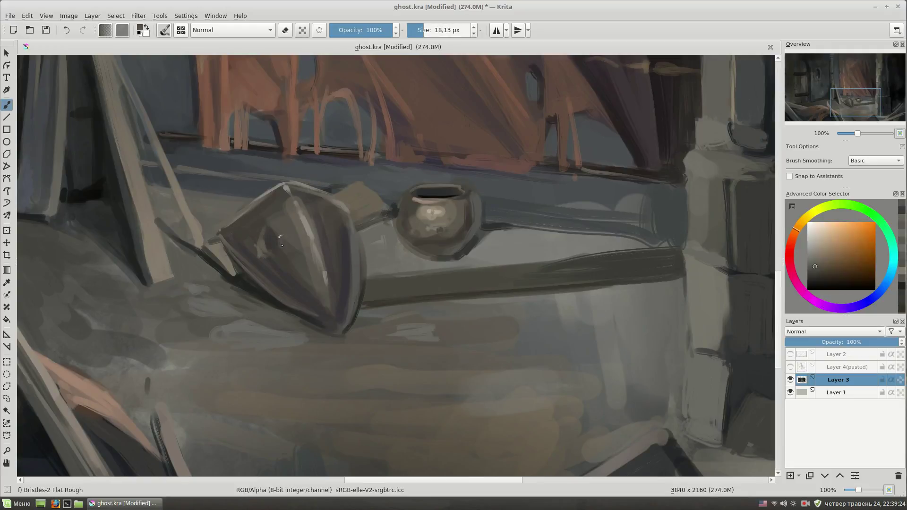
left_click(281, 257, "ctrl")
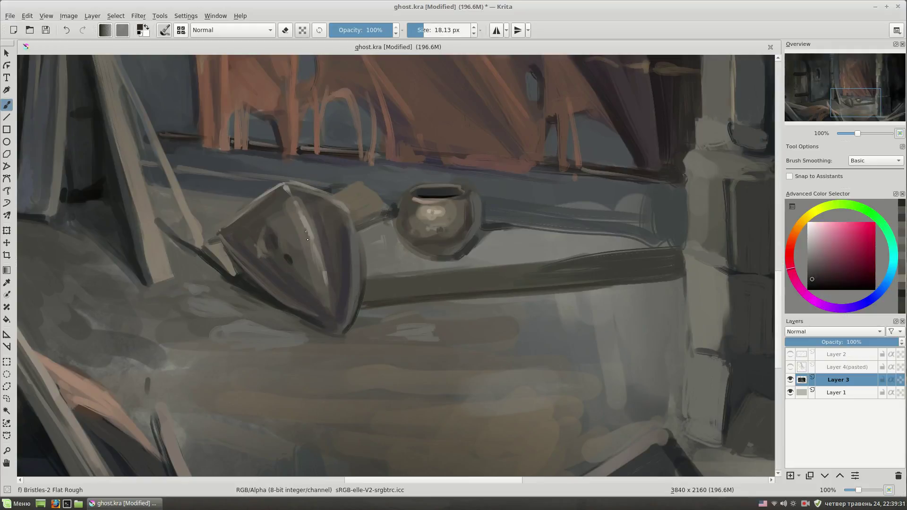
left_click(305, 250, "ctrl")
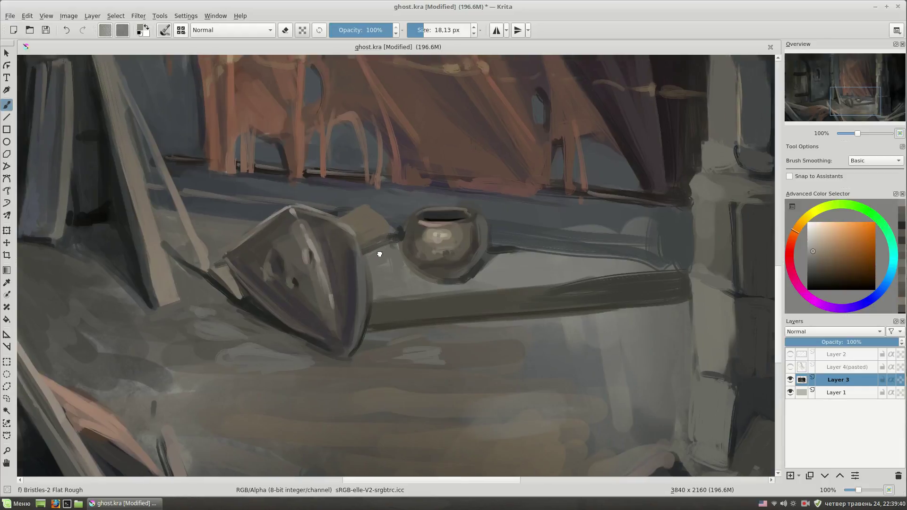
Step: Pick an orange tone from the shield at a fine brush size and recentre on the ledge and pillar
left_click_drag(312, 263, 318, 287)
left_click(270, 205, "ctrl")
key("bracketleft")
key("bracketleft")
key("bracketleft")
left_click(275, 222, "ctrl")
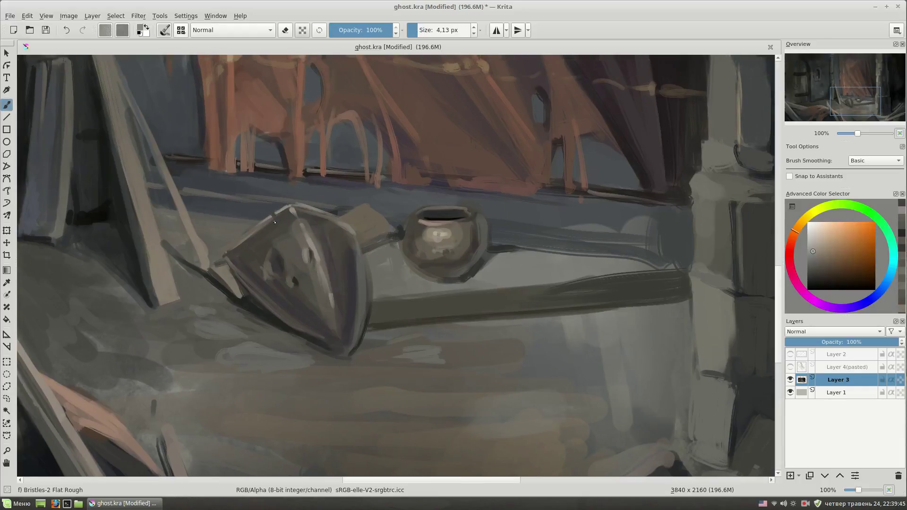
key("minus")
key("minus")
mouse_move(464, 320)
left_mouse_down()
mouse_move(493, 336)
mouse_move(593, 264)
left_mouse_up()
key("plus")
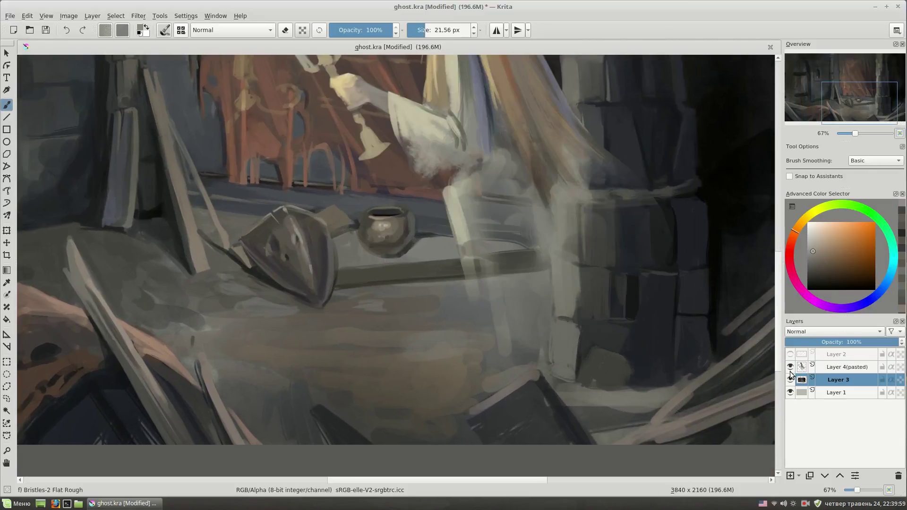
Step: Lighten the beam's lower edge with a yellowish tone and darken where the shield meets it
left_click(704, 289, "ctrl")
left_click_drag(339, 282, 418, 278)
left_click(381, 273, "ctrl")
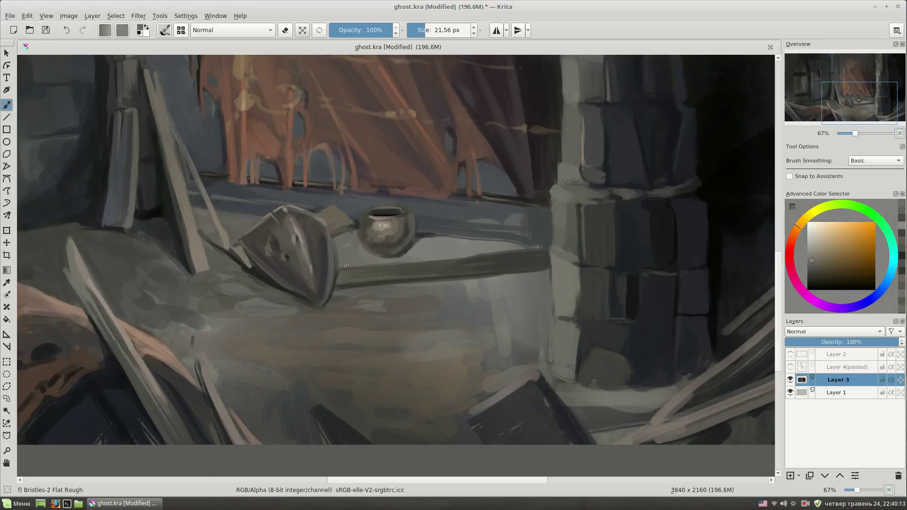
key("plus")
left_click(329, 308, "ctrl")
left_click_drag(332, 304, 338, 290)
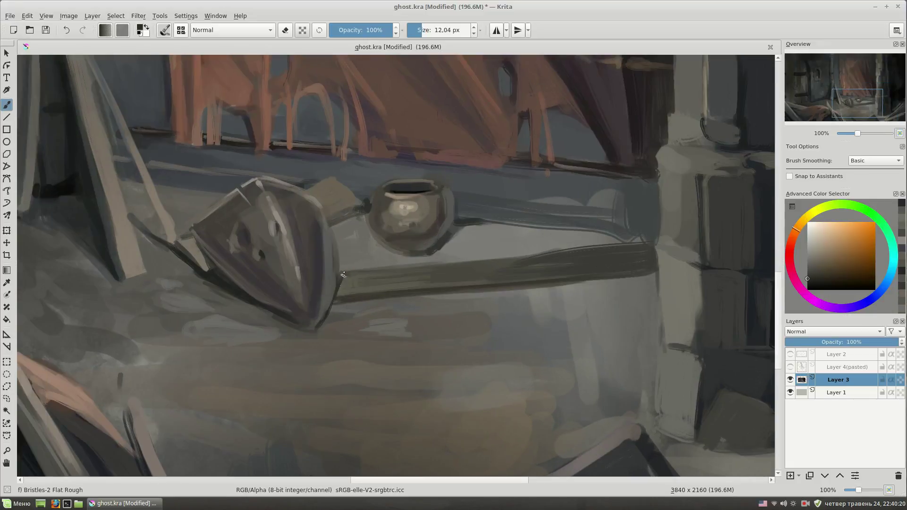
Step: Darken the beam's lower edge further toward the right and sample a lighter warm grey
scroll(426, 292, "down", 1)
mouse_move(357, 282)
left_mouse_down()
mouse_move(648, 257)
mouse_move(656, 314)
left_mouse_up()
left_click(381, 218, "ctrl")
left_click_drag(385, 232, 707, 302)
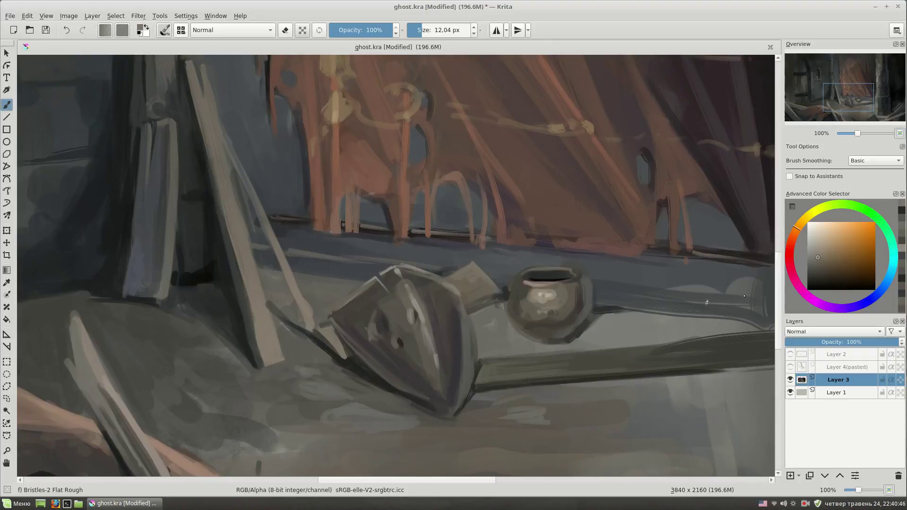
Step: Sketch a small dark-green bottle outline beside the shield, then switch to a soft opacity brush
left_click(842, 206)
left_click(827, 277)
mouse_move(342, 275)
left_mouse_down()
mouse_move(333, 295)
mouse_move(343, 280)
mouse_move(337, 268)
left_mouse_up()
right_click(395, 245)
left_click(425, 189)
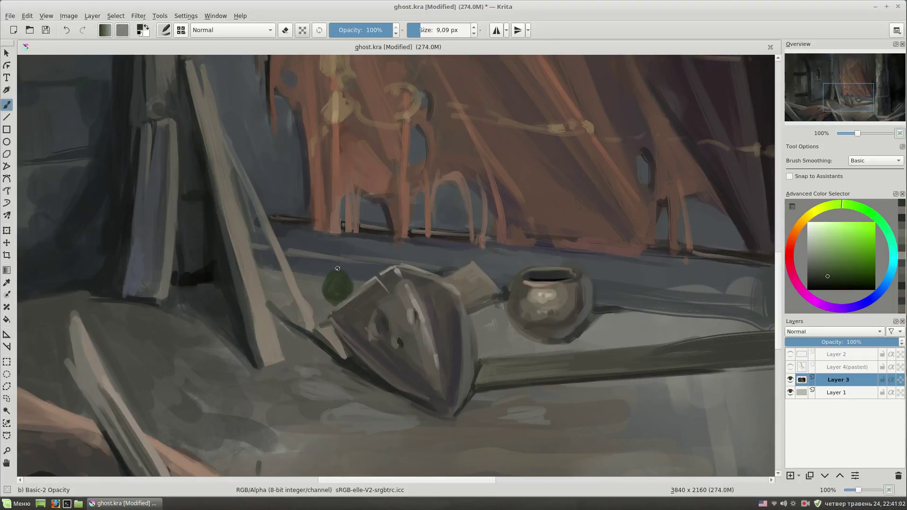
Step: Choose a yellow-green for the bottle, shrink the brush and zoom in on it
left_click(322, 270, "ctrl")
left_click(322, 253, "ctrl")
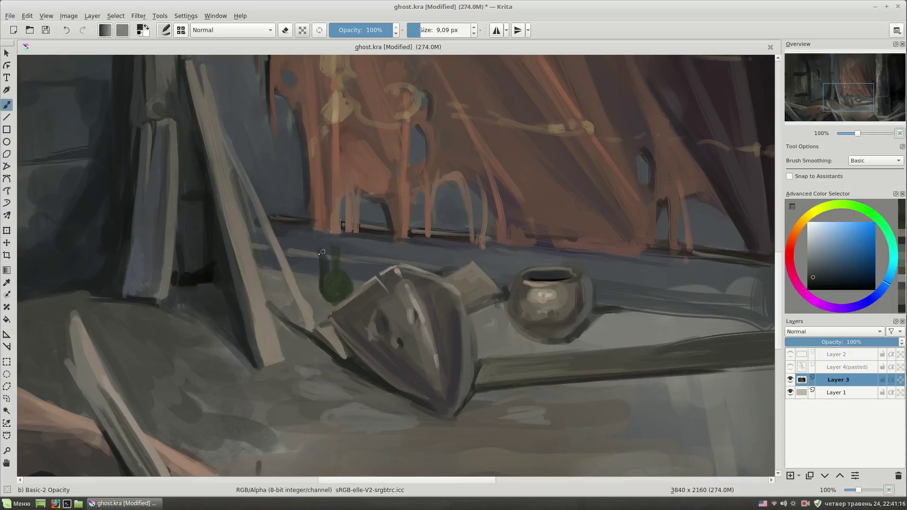
left_click(824, 206)
left_click(819, 265)
left_click_drag(372, 201, 379, 220)
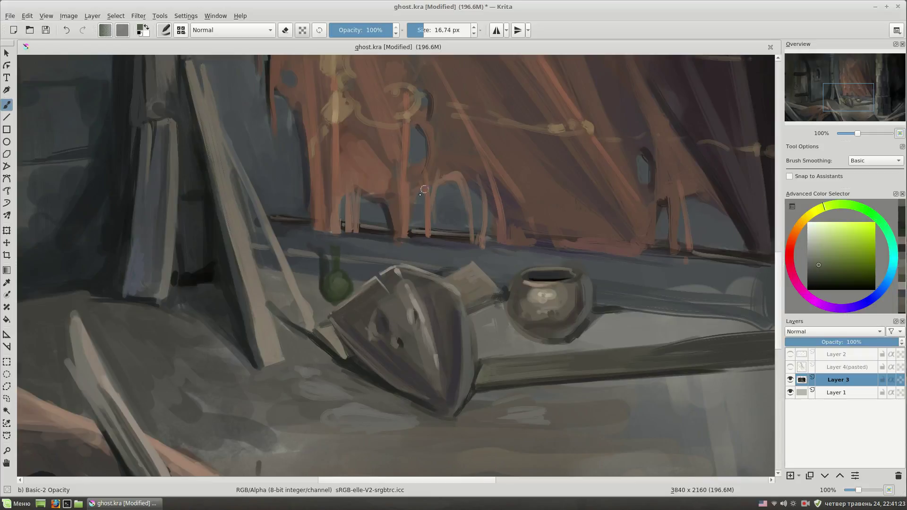
key("plus")
left_click_drag(320, 236, 358, 237)
Step: Paint a grey-green highlight and a soft dark-green stroke on the bottle's glass
left_click(823, 243)
right_click(464, 236)
left_click_drag(352, 282, 353, 288)
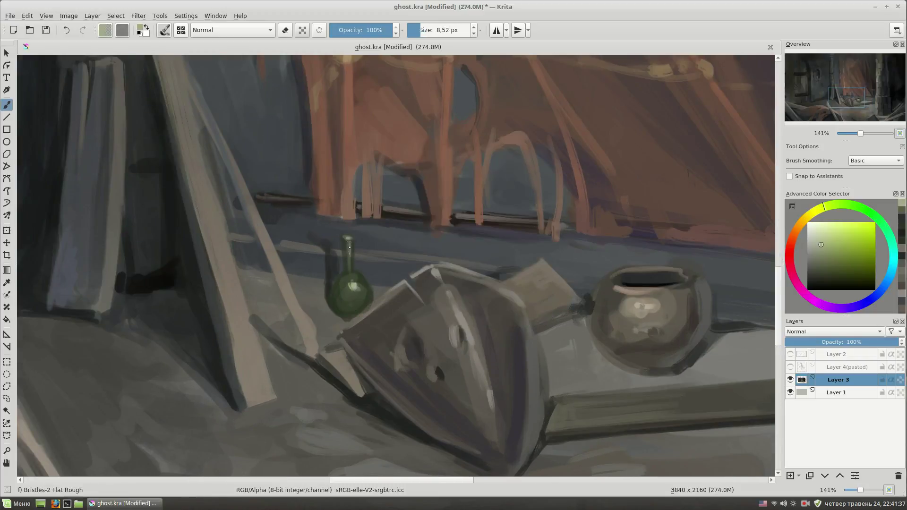
left_click(807, 260)
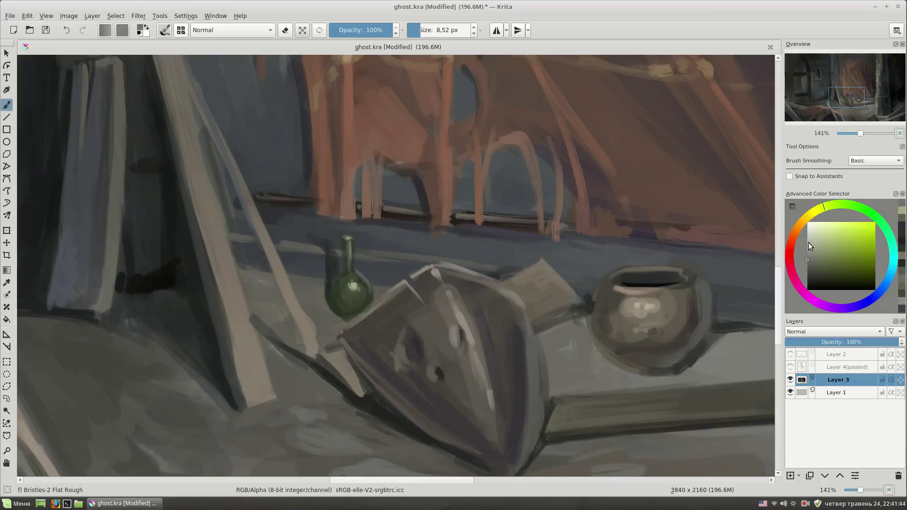
left_click(802, 219)
left_click(815, 250)
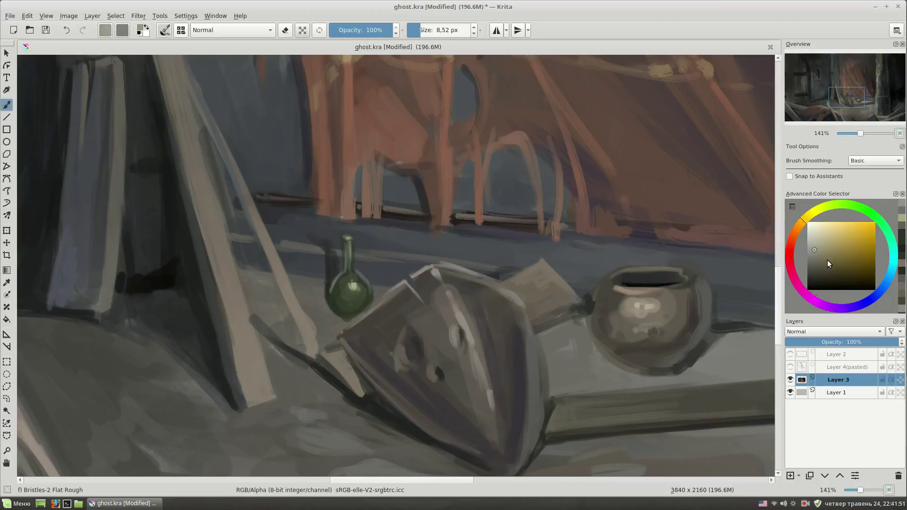
left_click(345, 279, "ctrl")
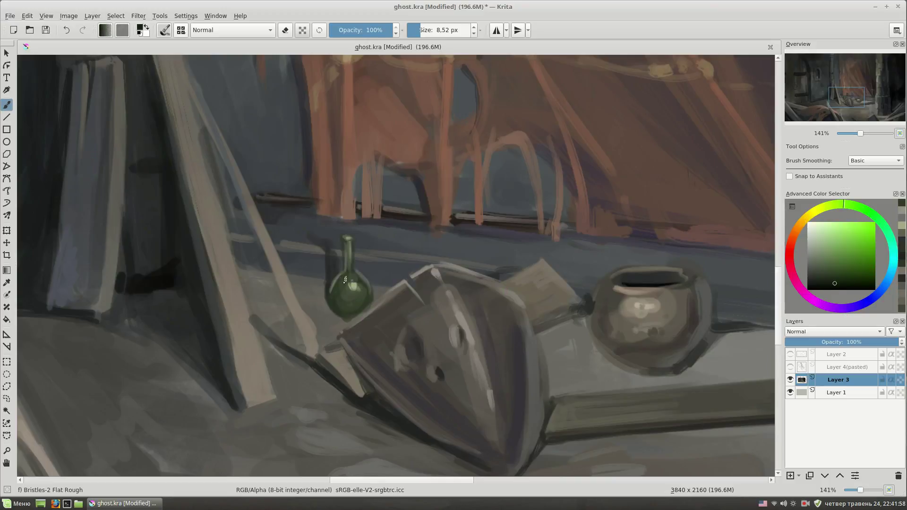
left_click_drag(345, 279, 346, 306)
left_click(388, 273, "ctrl")
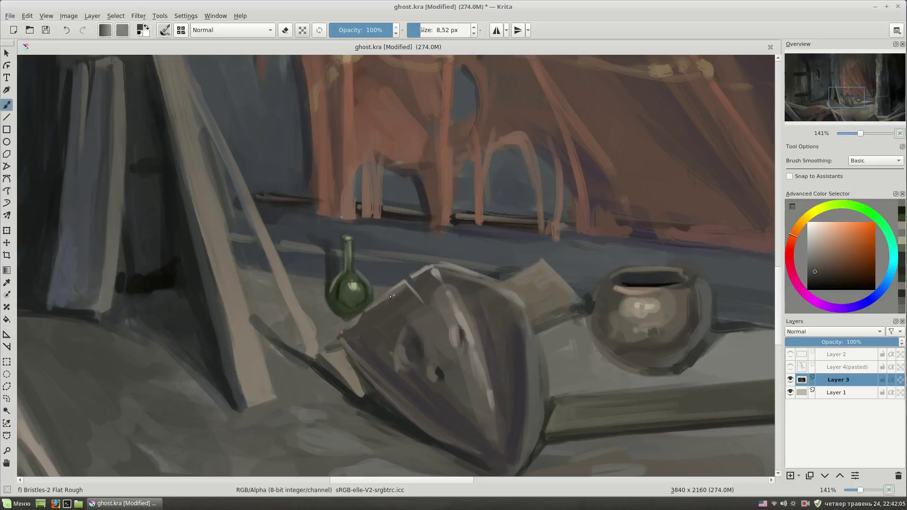
key("minus")
key("minus")
key("minus")
Step: Paint broad brown paving-stone dabs on the floor in front of the ledge with an enlarged brush
mouse_move(542, 265)
left_mouse_down()
mouse_move(516, 300)
mouse_move(540, 270)
left_mouse_up()
key("bracketright")
left_click(354, 352, "ctrl")
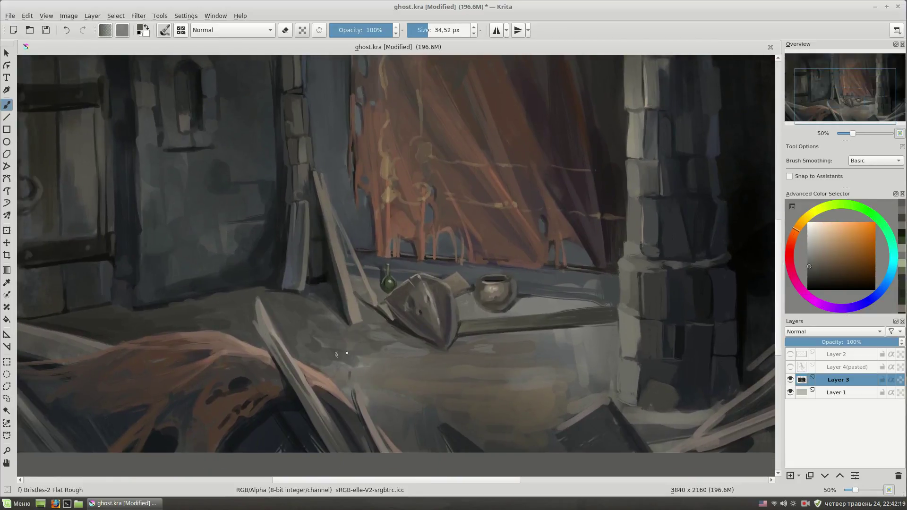
left_click_drag(359, 371, 330, 350)
left_click(323, 332, "ctrl")
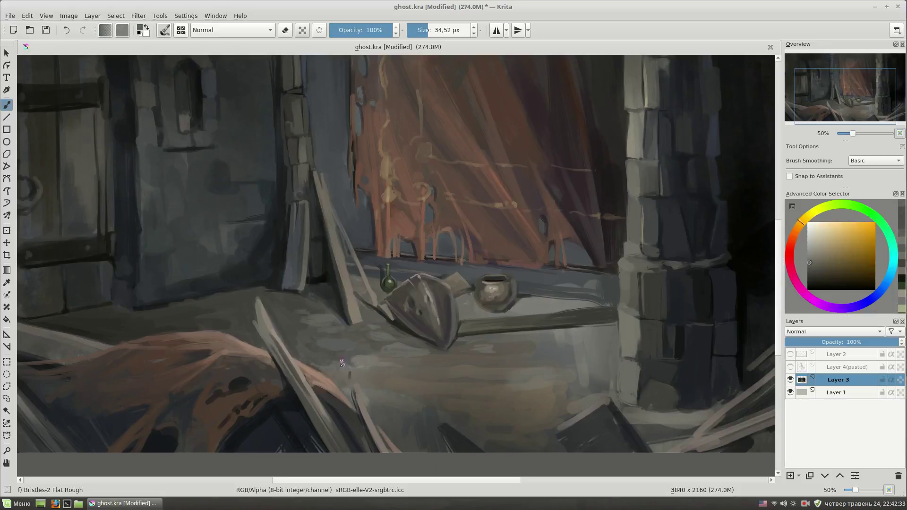
left_click(350, 360, "ctrl")
left_click(401, 378, "ctrl")
left_click(417, 360, "ctrl")
Step: Show the ghost girl layer again and sample dark yellow-brown tones from the painting
left_click_drag(278, 311, 383, 293)
left_click(409, 298, "ctrl")
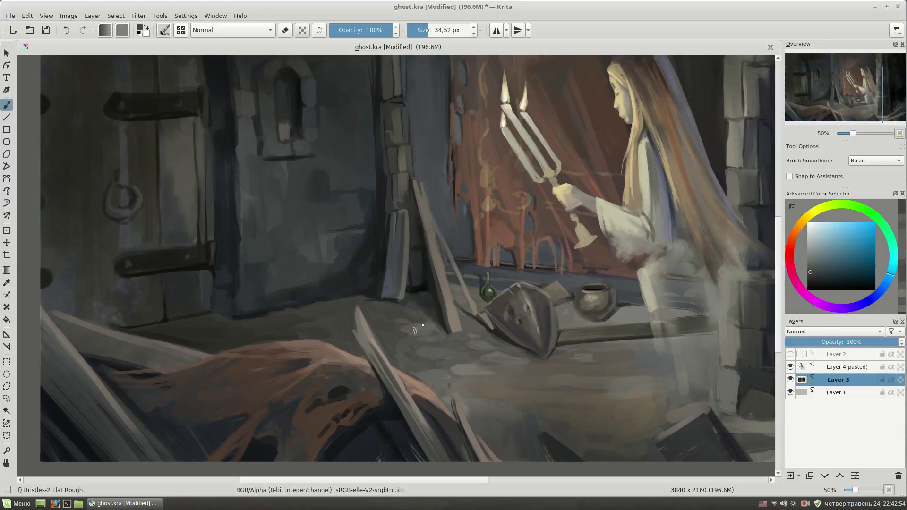
left_click(423, 325, "ctrl")
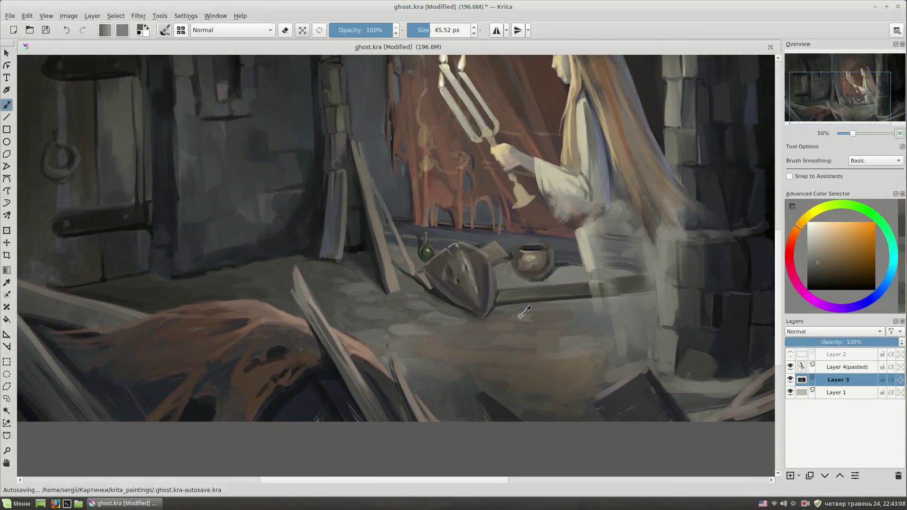
left_click(493, 328, "ctrl")
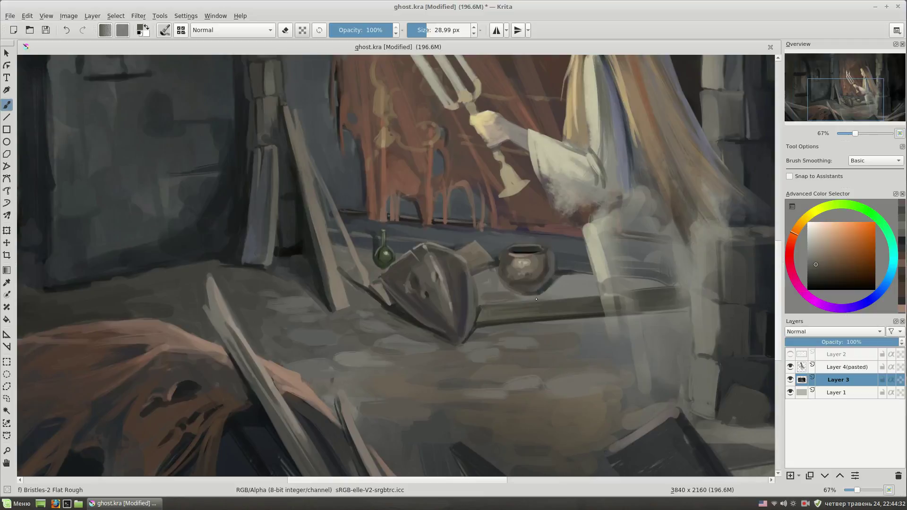
Step: Paint dark reddish-purple strokes on the ledge right of the pot, then lighter pink over them
left_click(498, 296, "ctrl")
left_click_drag(562, 284, 598, 286)
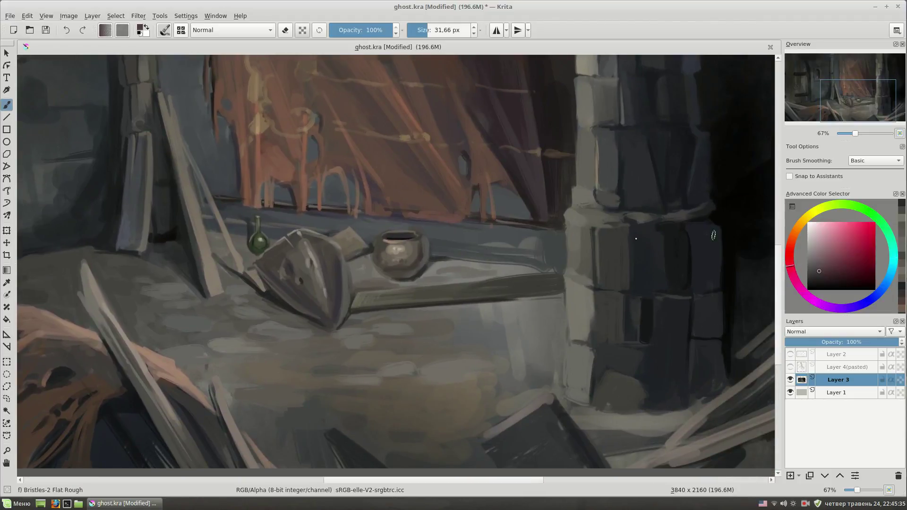
mouse_move(422, 266)
left_mouse_down()
mouse_move(388, 303)
mouse_move(501, 249)
mouse_move(536, 267)
mouse_move(486, 263)
mouse_move(434, 309)
mouse_move(399, 302)
left_mouse_up()
left_click(425, 288, "ctrl")
left_click_drag(482, 256, 416, 274)
left_click_drag(470, 287, 414, 313)
Step: Paint muted pink strokes and folds over the purple cloth's lower part
left_click(614, 284, "ctrl")
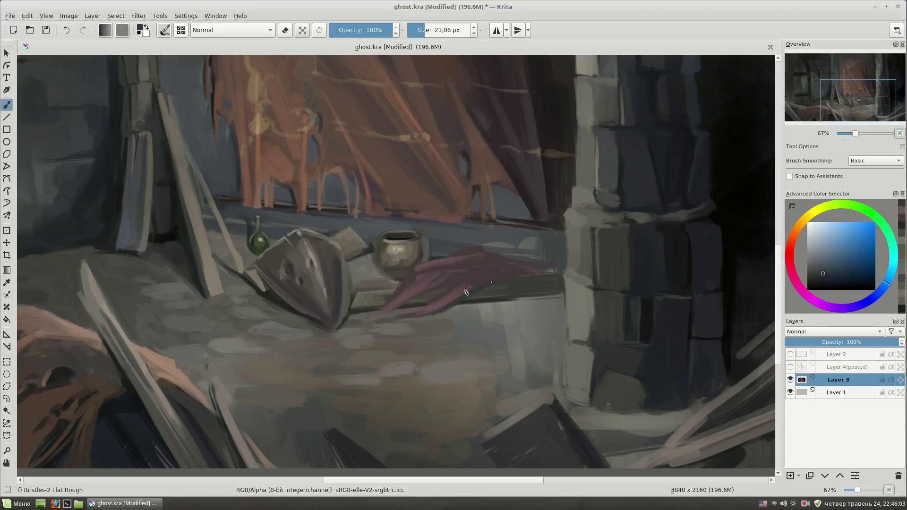
left_click(691, 264, "ctrl")
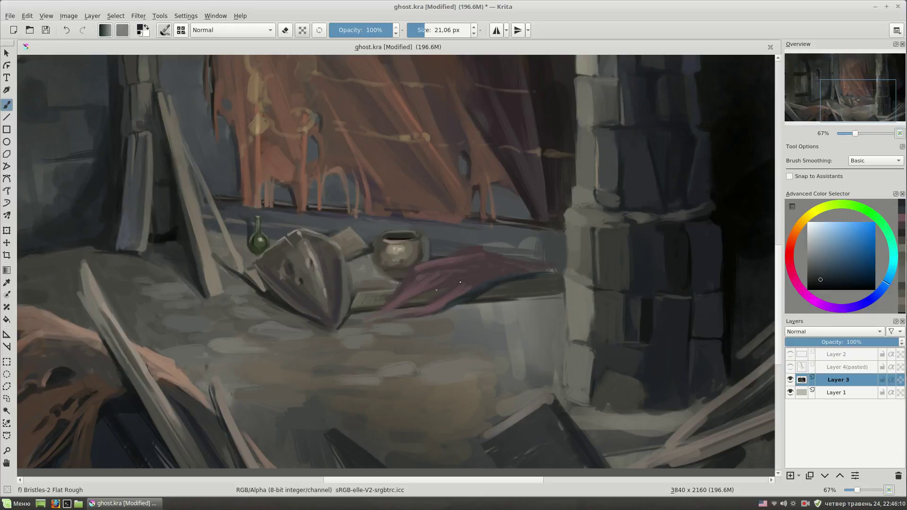
left_click(407, 299, "ctrl")
left_click_drag(400, 294, 368, 311)
left_click_drag(414, 294, 390, 305)
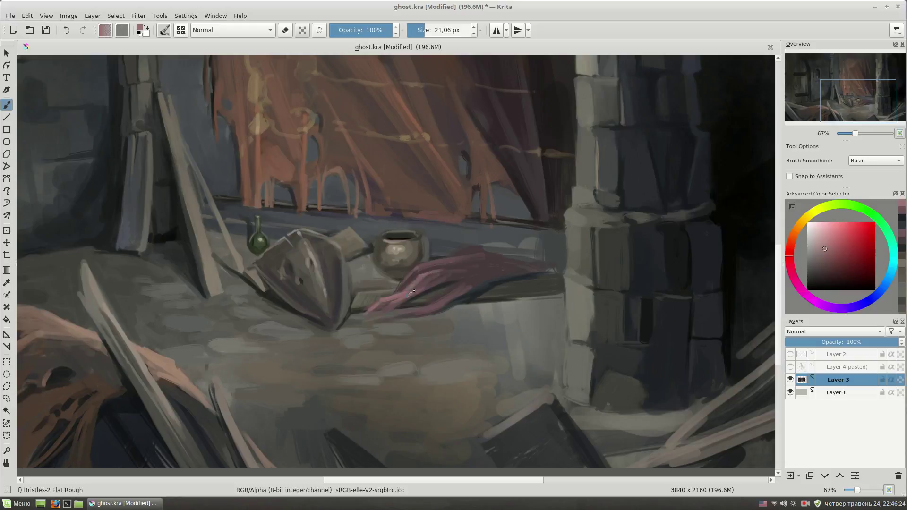
left_click(449, 263, "ctrl")
left_click(439, 307, "ctrl")
left_click_drag(458, 309, 415, 322)
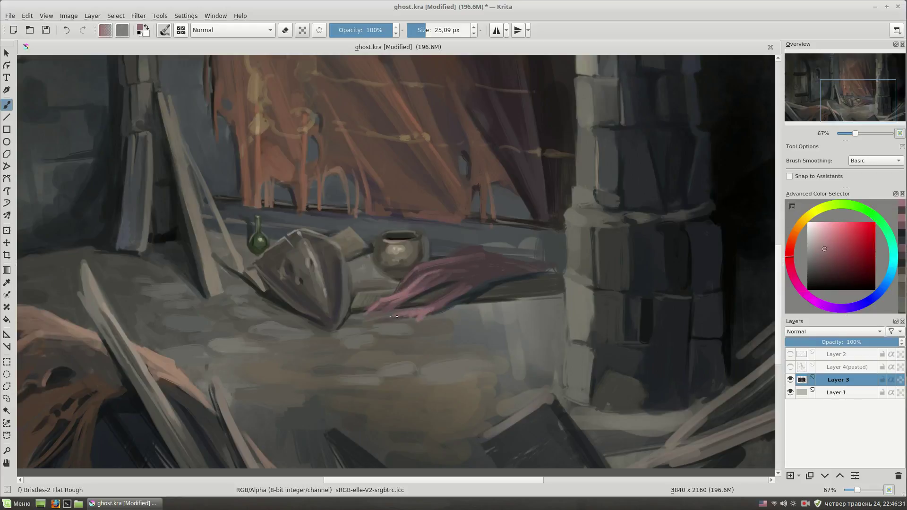
Step: With a smaller brush, paint a dark maroon edge along the cloth's top
key("bracketleft")
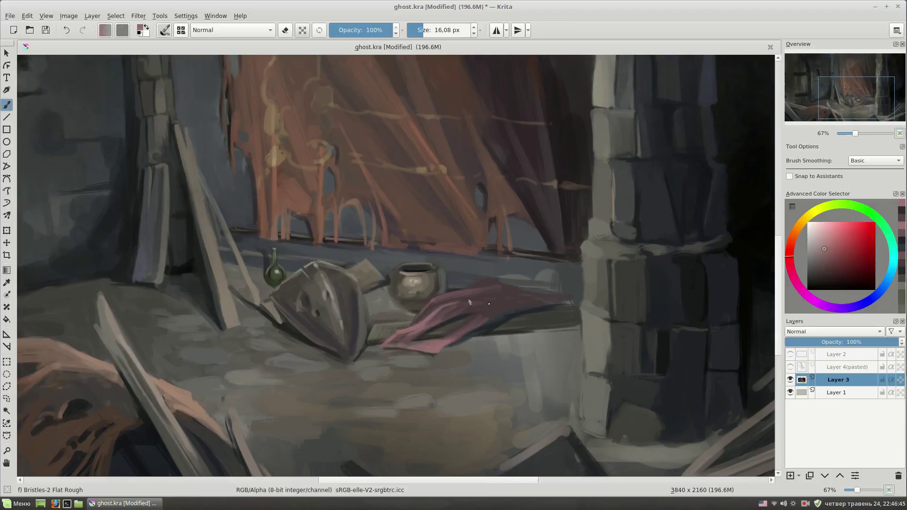
left_click(480, 319, "ctrl")
left_click(513, 282, "ctrl")
left_click_drag(519, 286, 572, 286)
key("bracketright")
key("bracketright")
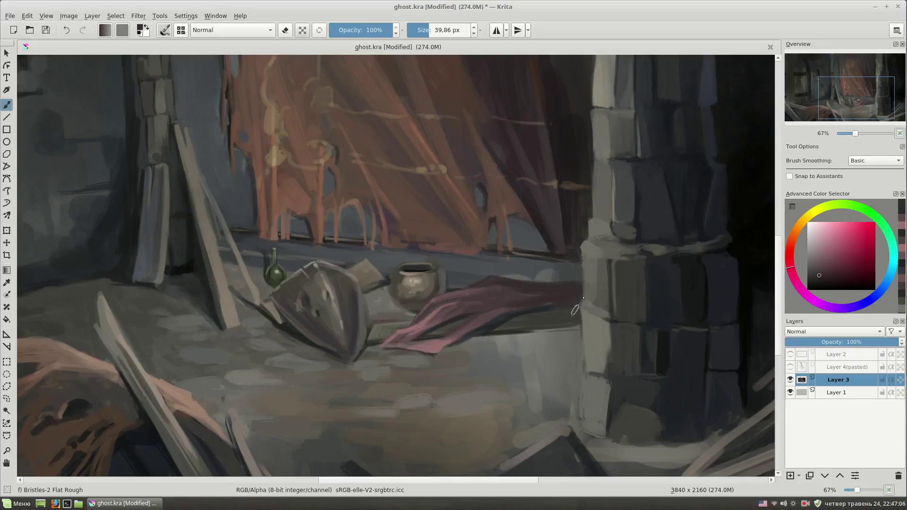
left_click(547, 338, "ctrl")
key("bracketleft")
key("bracketleft")
key("bracketleft")
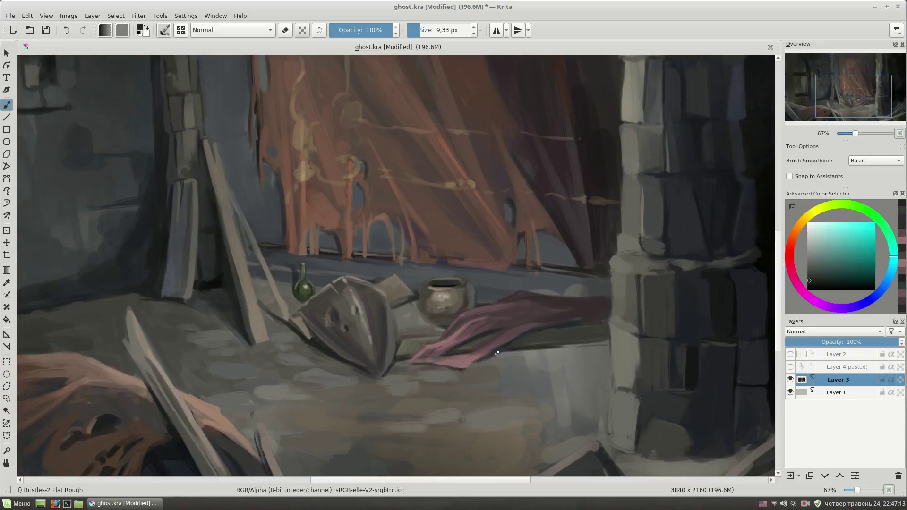
left_click(472, 365, "ctrl")
left_click(511, 344, "ctrl")
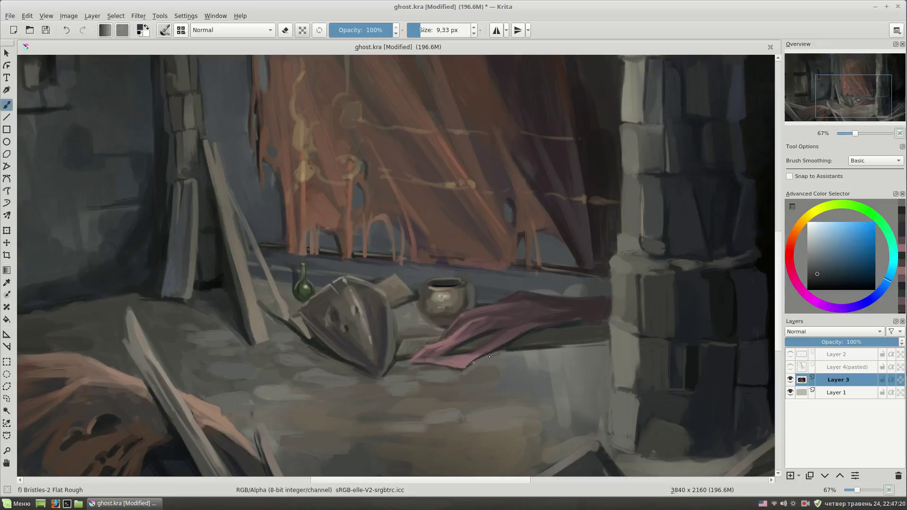
Step: Show the ghost girl layer again and paint short dark red strokes along the cloth's lower edge
key("minus")
key("minus")
key("plus")
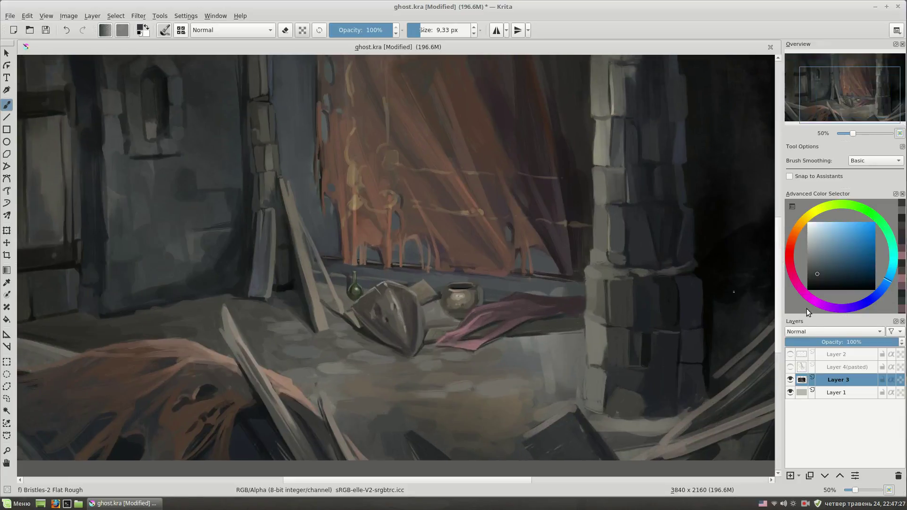
left_click(790, 367)
key("plus")
key("plus")
left_click(503, 316, "ctrl")
left_click_drag(467, 328, 569, 284)
left_click(520, 313, "ctrl")
left_click(519, 319, "ctrl")
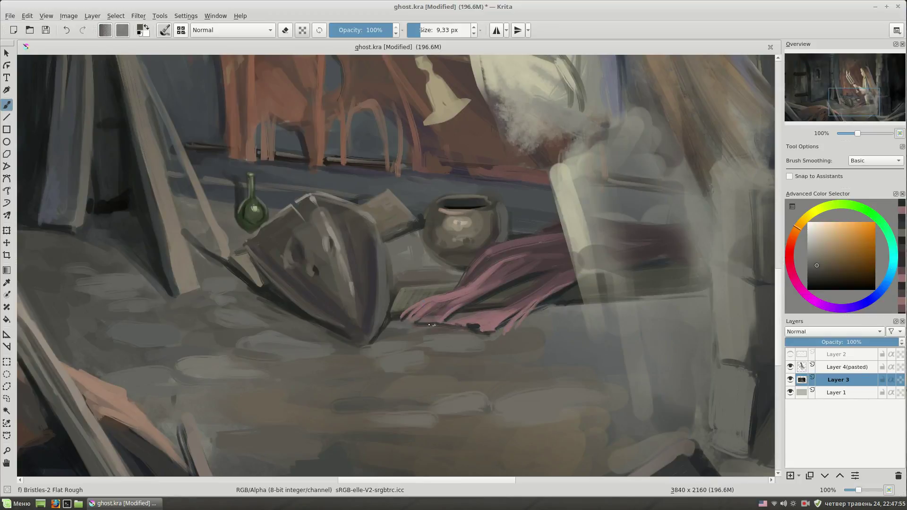
left_click(522, 294, "ctrl")
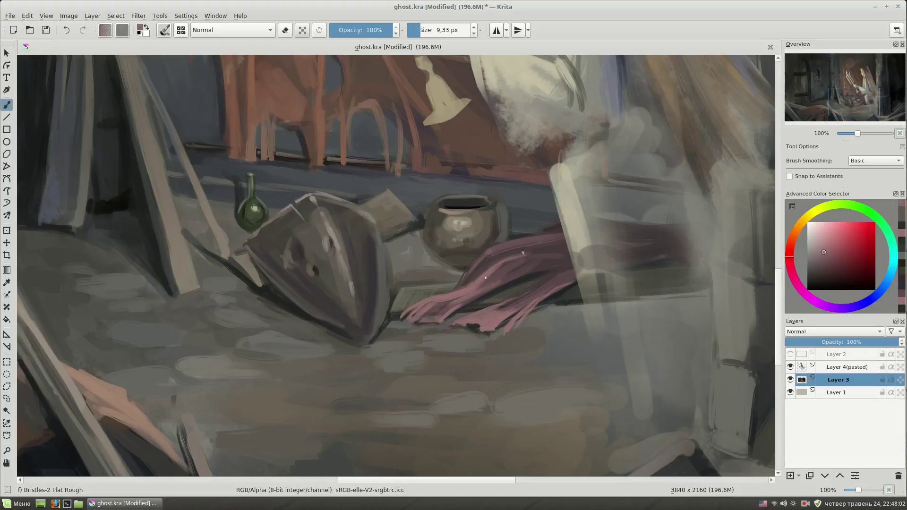
left_click(502, 309, "ctrl")
scroll(576, 241, "down", 2)
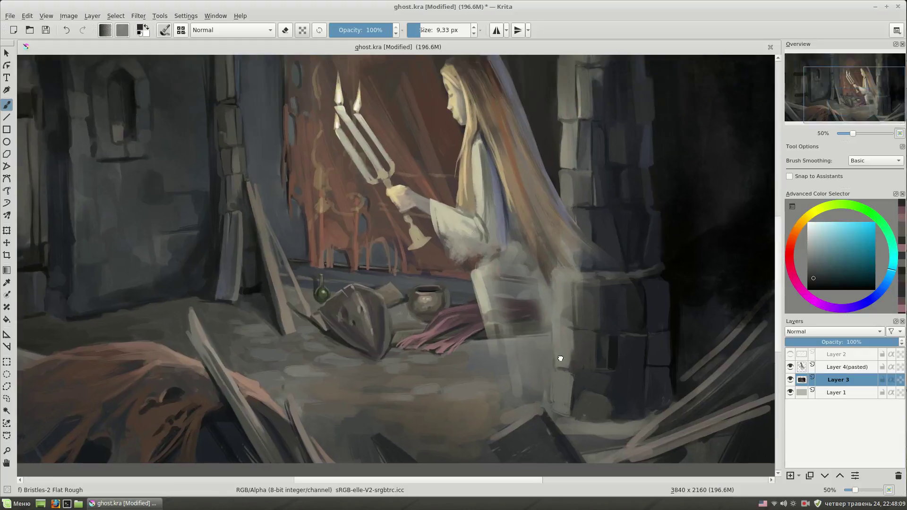
left_click_drag(532, 357, 566, 324)
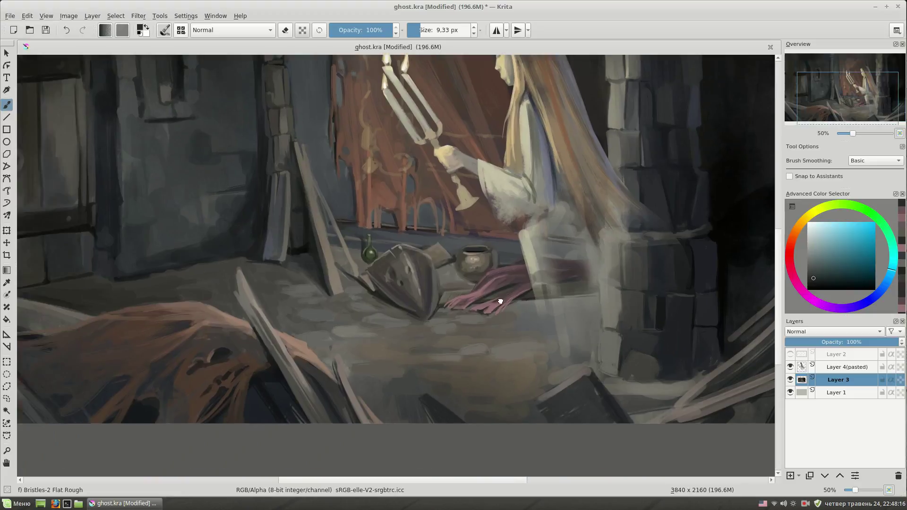
left_click_drag(471, 349, 488, 320)
left_click(419, 350, "ctrl")
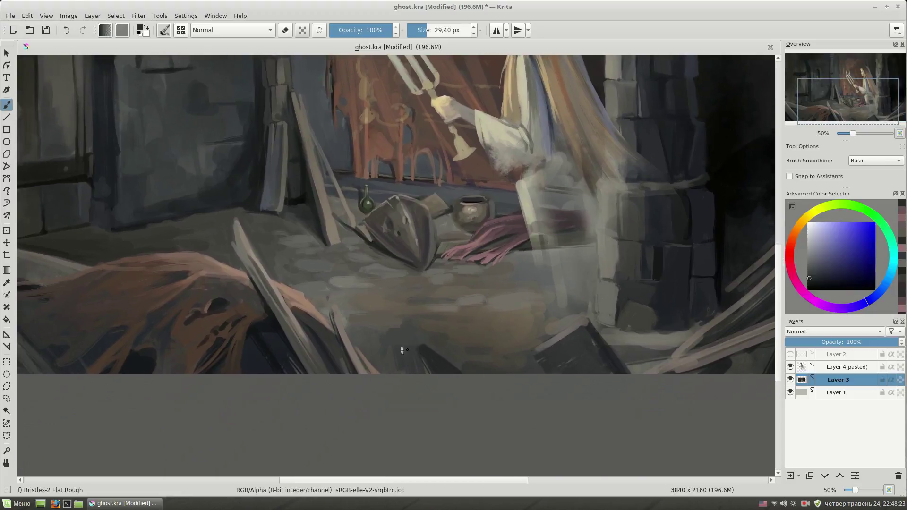
Step: Paint a dark sword hilt and blade planted into the foreground floor debris
mouse_move(436, 345)
left_mouse_down()
mouse_move(453, 367)
mouse_move(477, 337)
left_mouse_up()
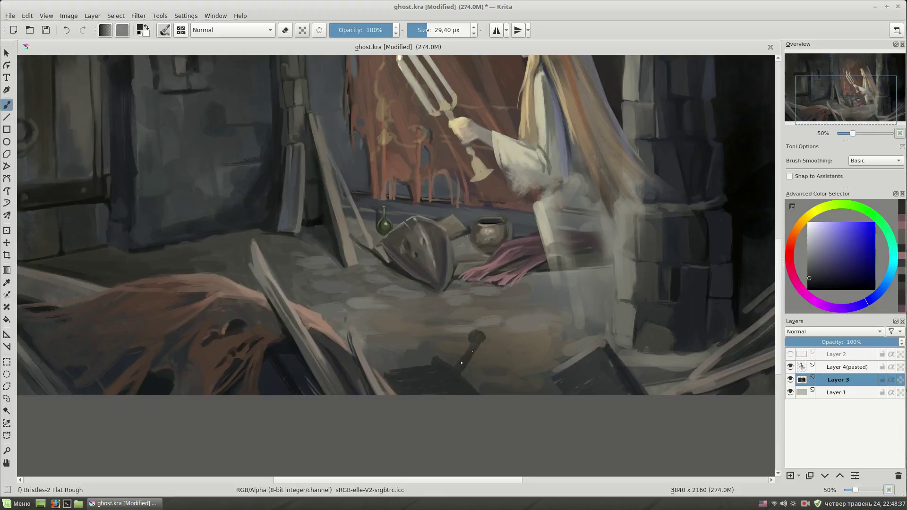
left_click(477, 337, "ctrl")
left_click_drag(477, 337, 448, 384)
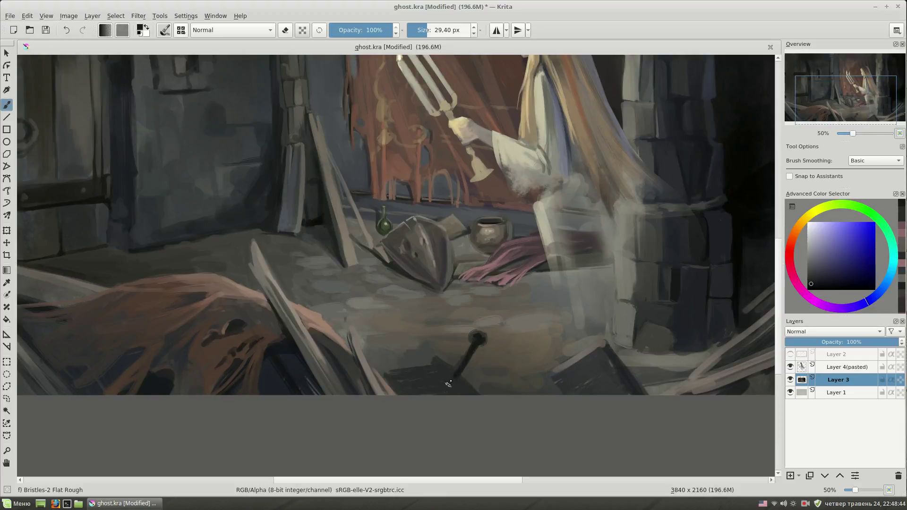
left_click(814, 262)
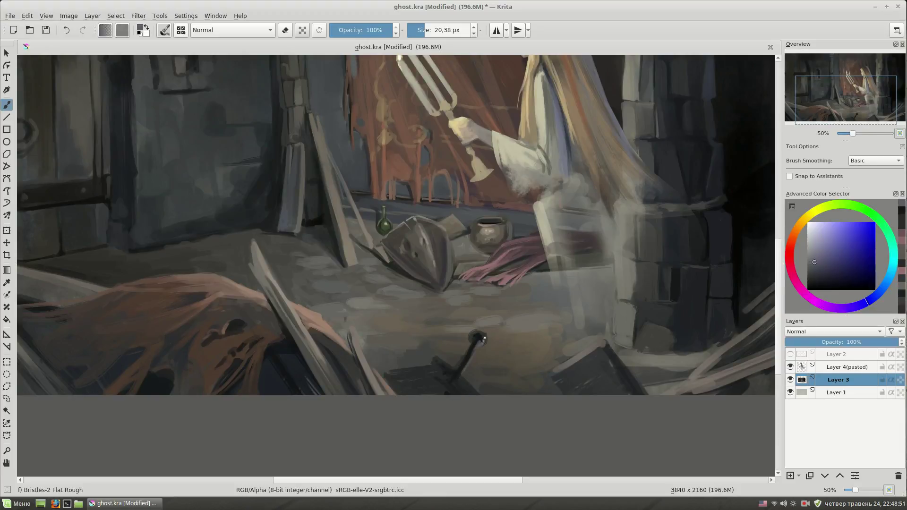
left_click(478, 334, "ctrl")
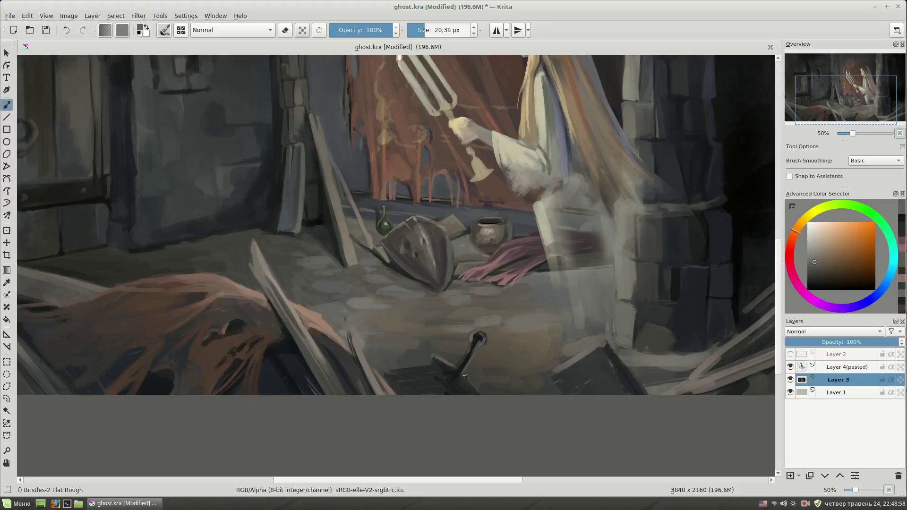
left_click_drag(440, 361, 449, 400)
left_click_drag(495, 318, 443, 273)
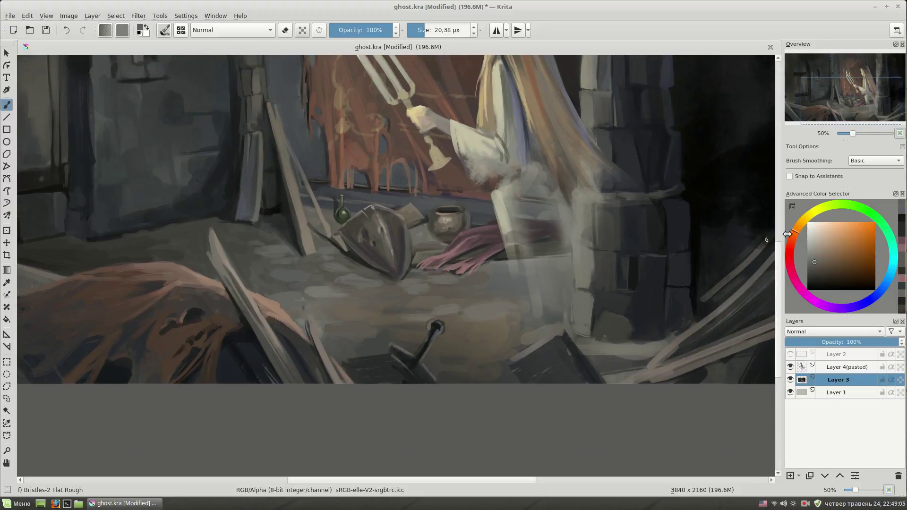
Step: Sample blue and orange-brown tones around the crate, then hide the ghost girl Layer 4(pasted)
left_click(902, 284)
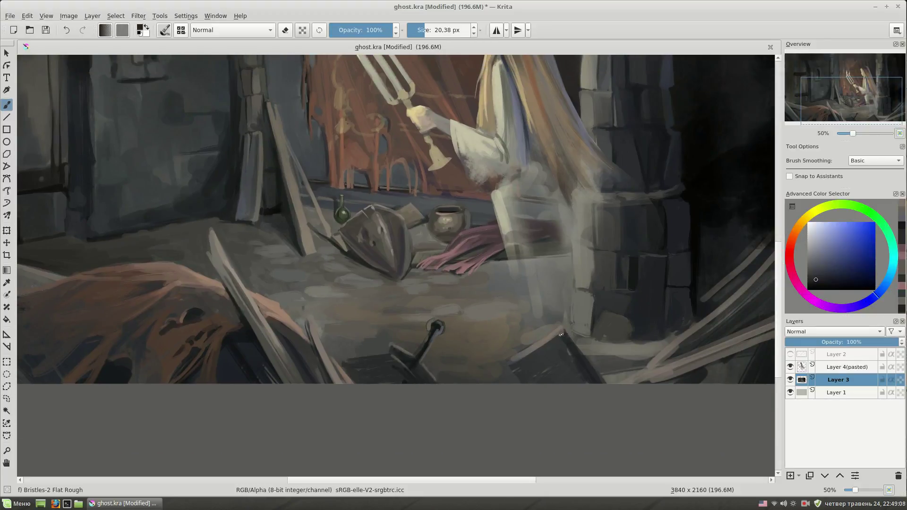
left_click(526, 347, "ctrl")
left_click(527, 358, "ctrl")
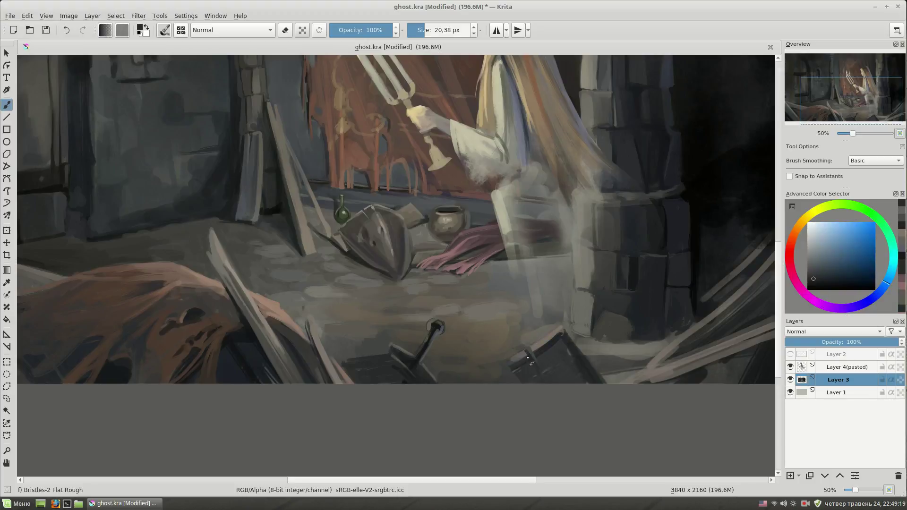
left_click(549, 380, "ctrl")
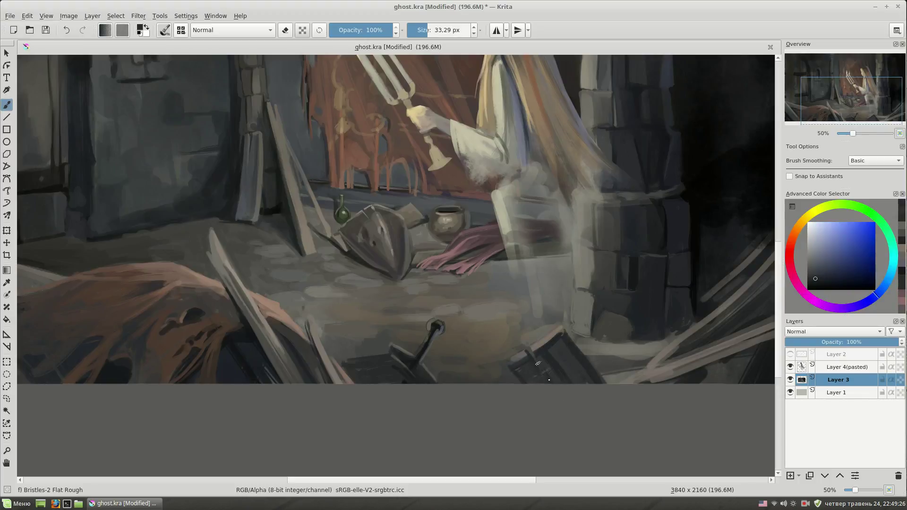
left_click(548, 369, "ctrl")
key("bracketleft")
key("bracketleft")
left_click(536, 356, "ctrl")
mouse_move(656, 229)
left_mouse_down()
mouse_move(645, 236)
mouse_move(681, 261)
left_mouse_up()
key("bracketright")
key("bracketright")
left_click(790, 367)
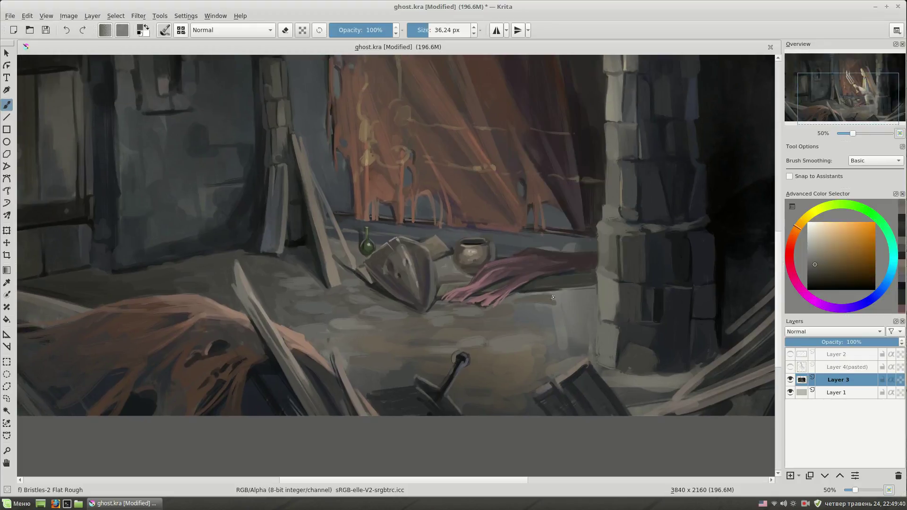
Step: Sample dark green-grey and olive floor tones with a larger brush, panning toward the left wall and door
left_click(540, 299, "ctrl")
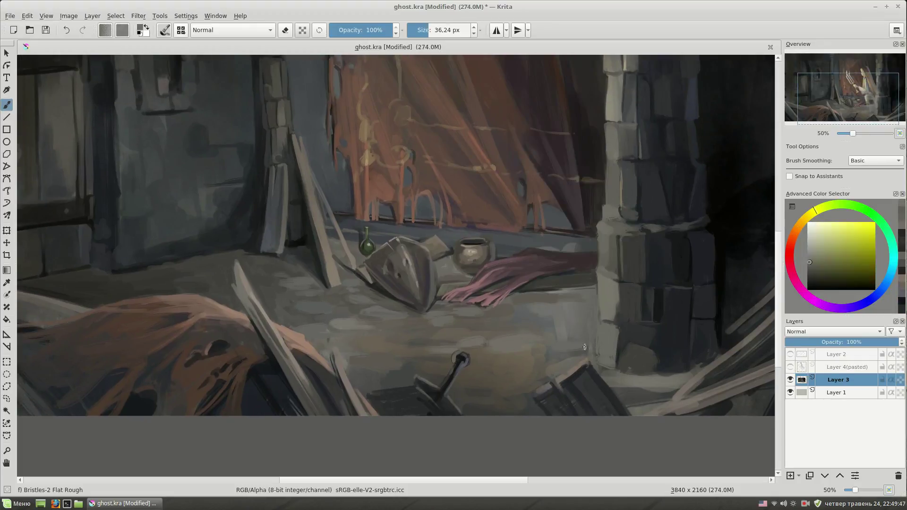
left_click(574, 340, "ctrl")
key("bracketright")
key("bracketright")
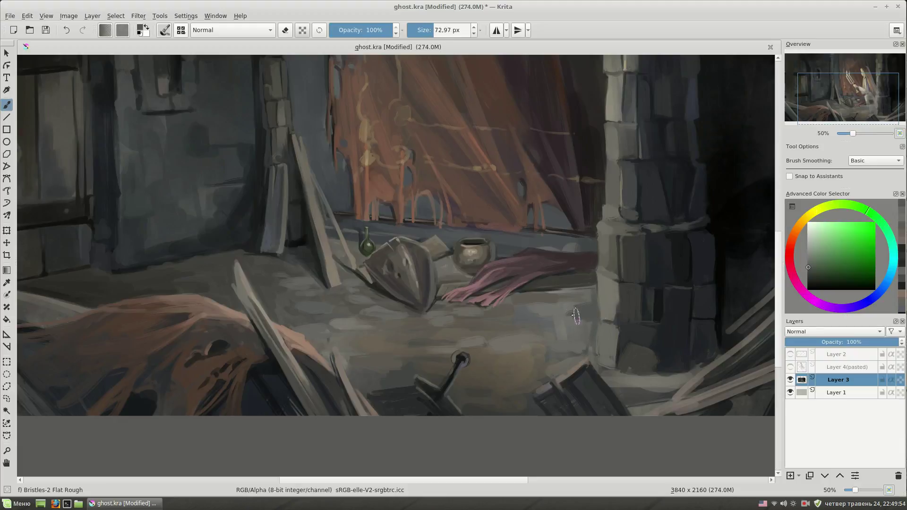
left_click(519, 334, "ctrl")
left_click_drag(513, 325, 501, 311)
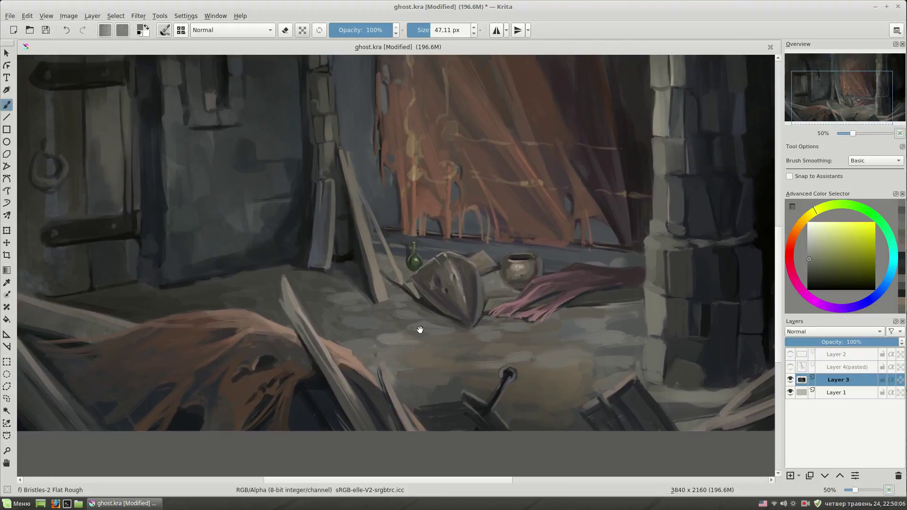
left_click_drag(420, 329, 490, 314)
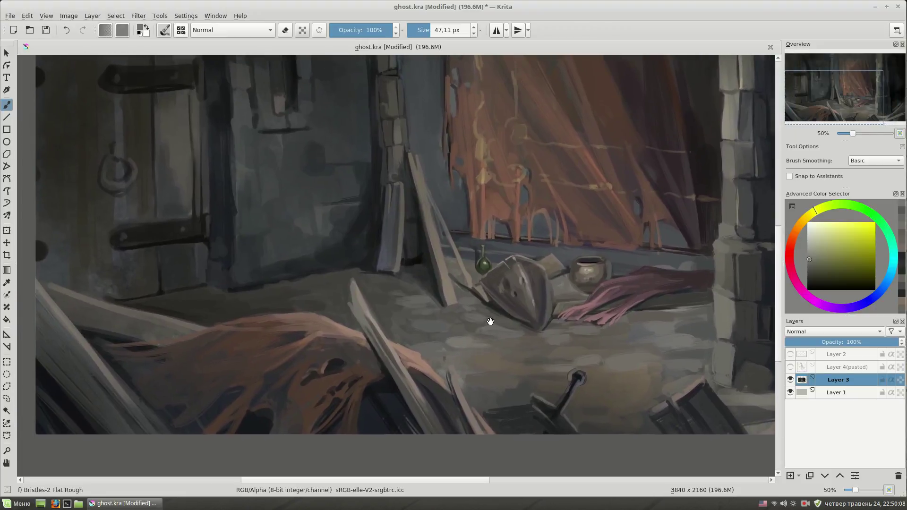
left_click(345, 314, "ctrl")
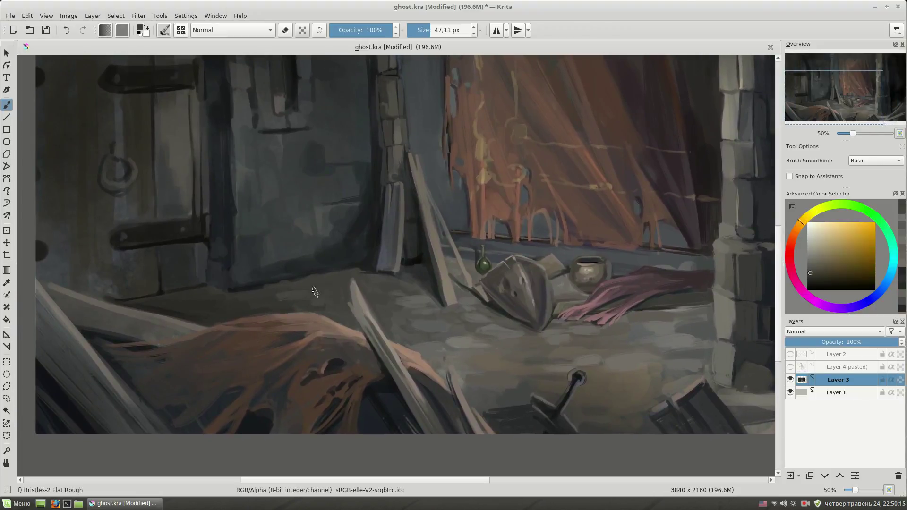
left_click(308, 287, "ctrl")
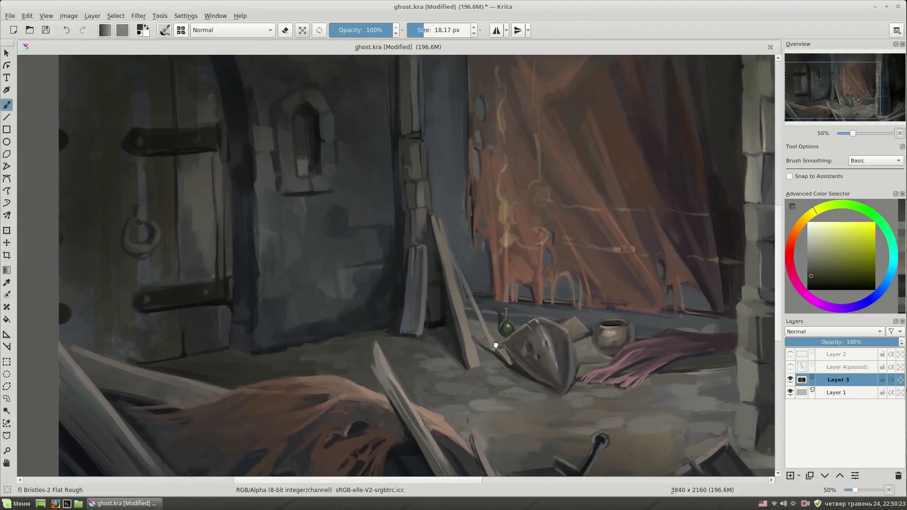
Step: Pick darker grey-brown floor tones with a smaller brush and zoom in on the foreground floor
left_click_drag(357, 268, 316, 315)
left_click(316, 314, "ctrl")
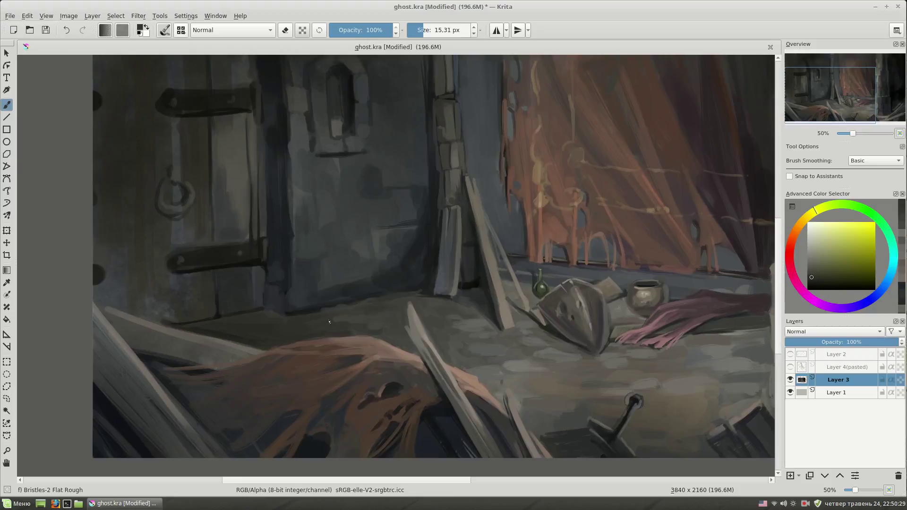
left_click(319, 324, "ctrl")
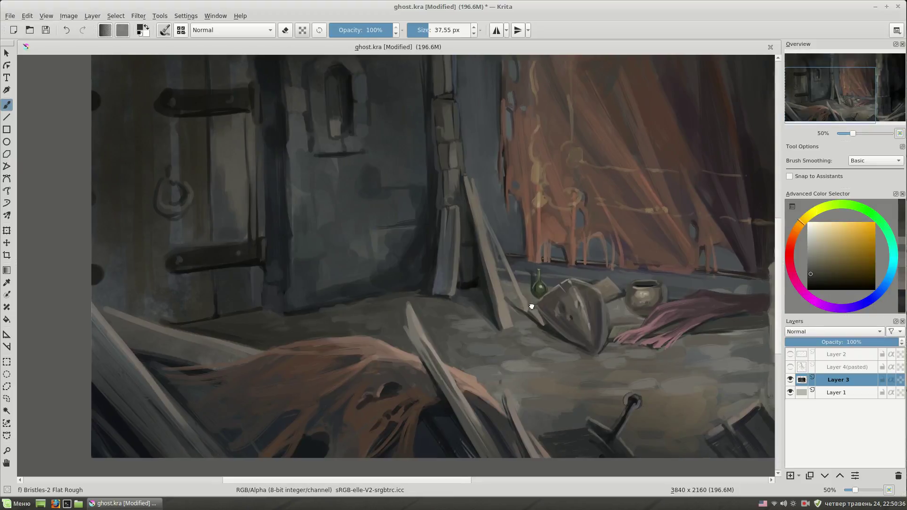
left_click_drag(543, 310, 535, 308)
left_click(373, 305, "ctrl")
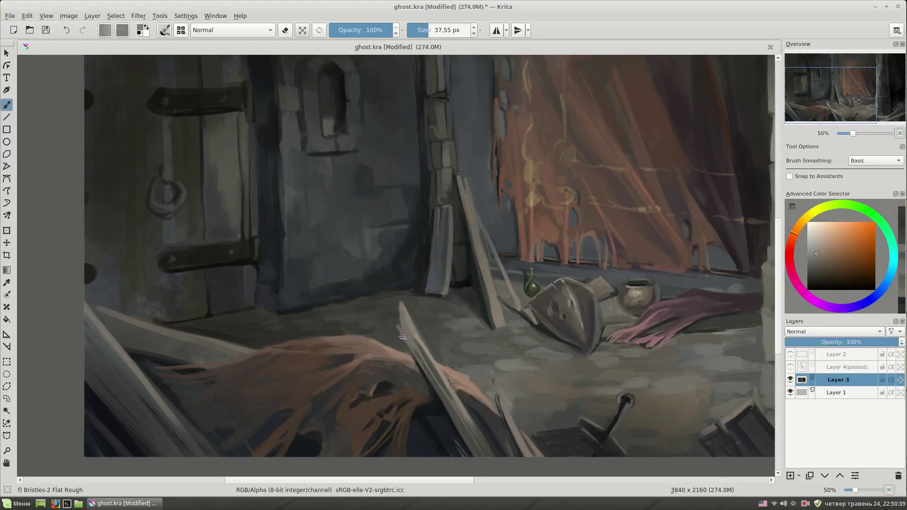
left_click(376, 307, "ctrl")
left_click_drag(472, 292, 434, 278)
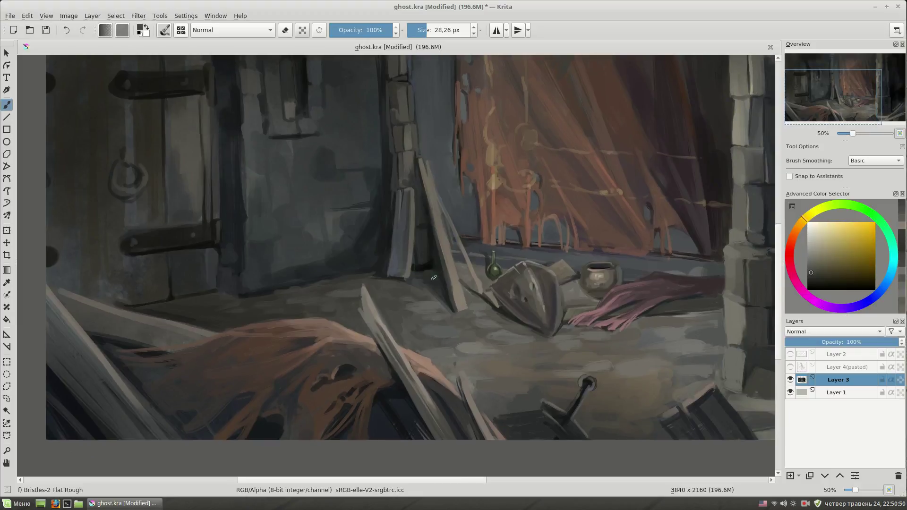
left_click(359, 282, "ctrl")
left_click(361, 288, "ctrl")
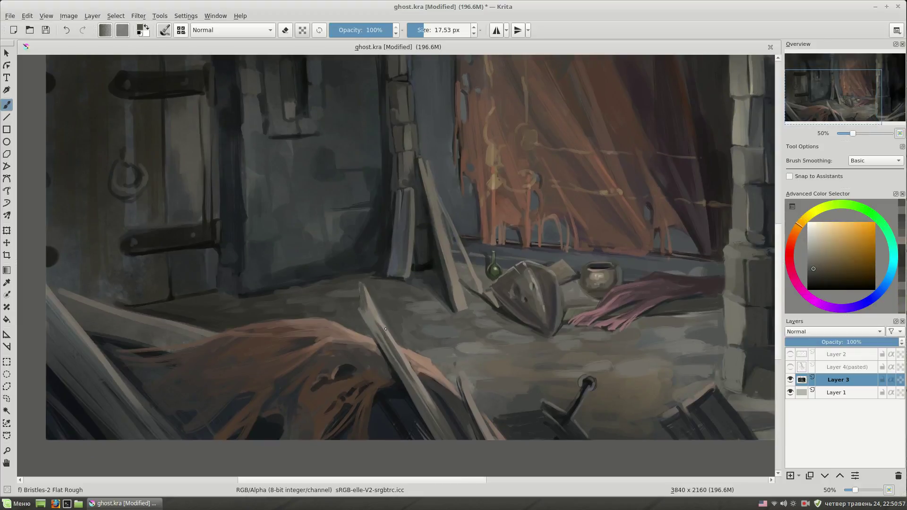
key("1")
left_click_drag(428, 383, 430, 287)
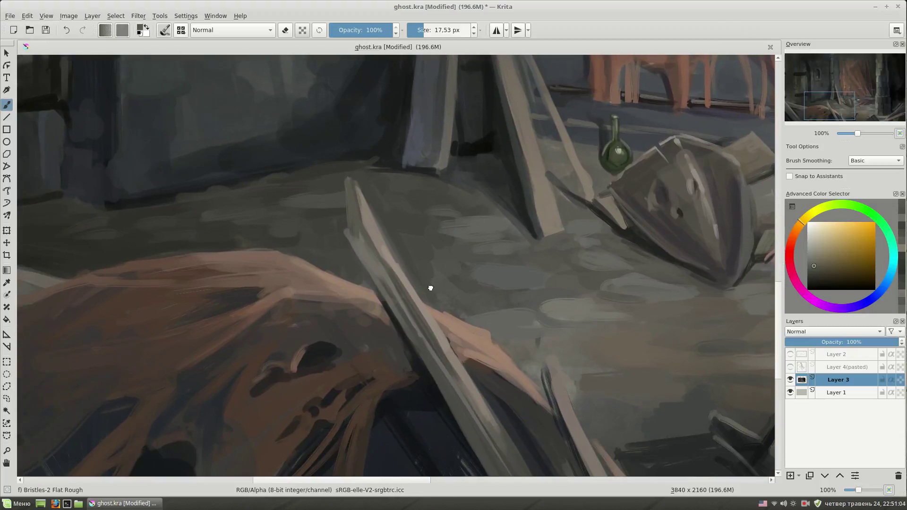
Step: Trace thin pale ochre vein lines across the brown foreground cloth using sampled light and dark tones
key("minus")
key("minus")
left_click(417, 282, "ctrl")
key("bracketright")
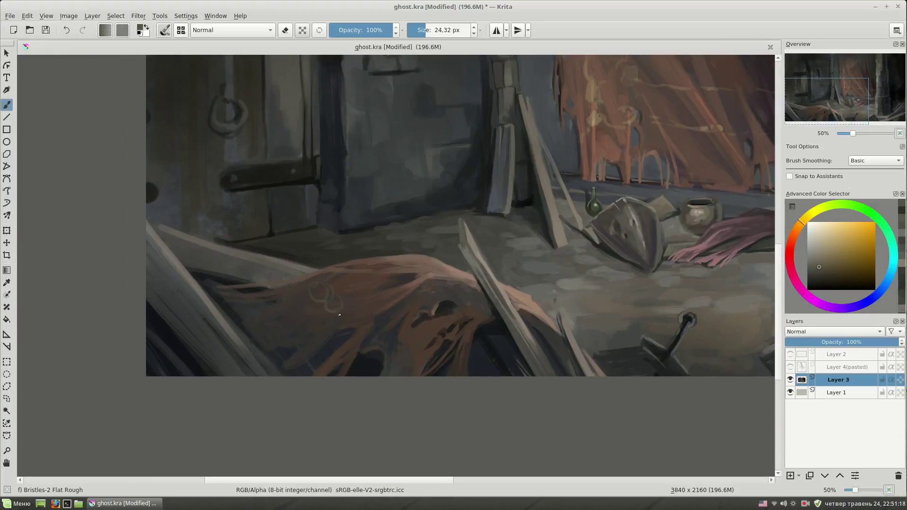
left_click(353, 272, "ctrl")
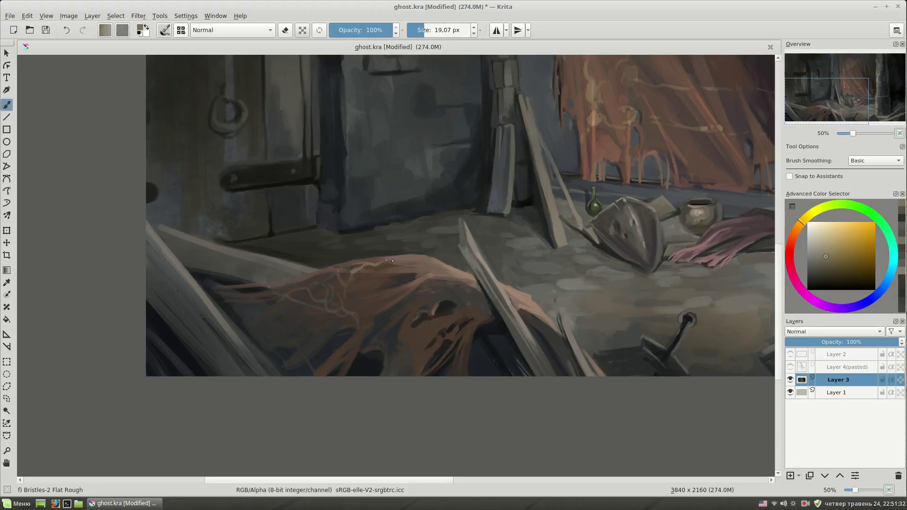
left_click(421, 282, "ctrl")
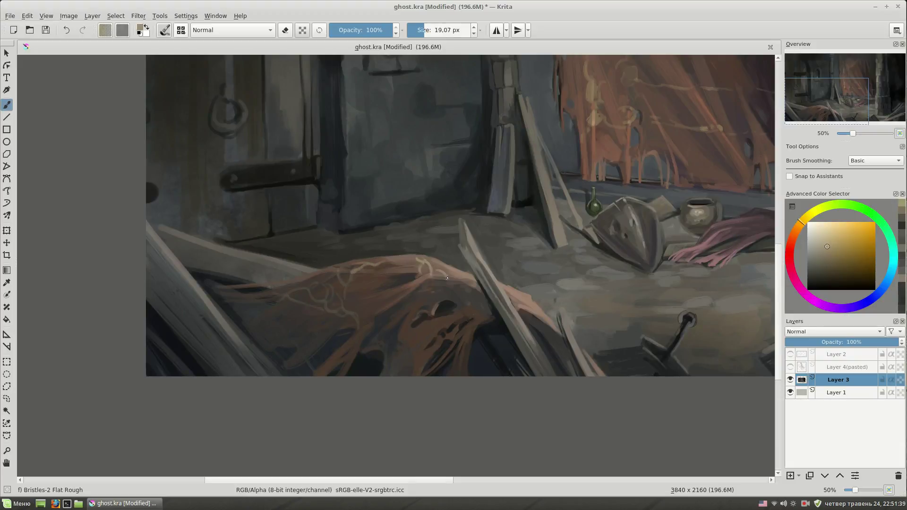
left_click(428, 283, "ctrl")
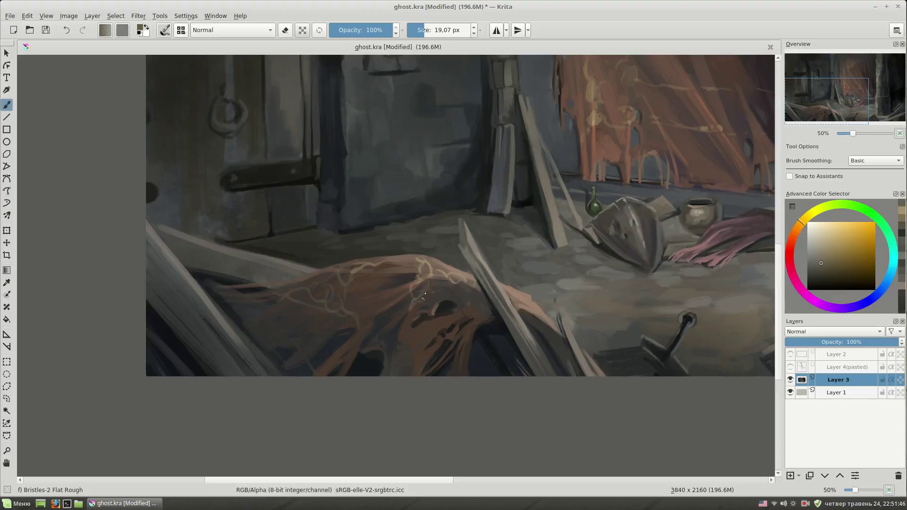
mouse_move(603, 250)
left_mouse_down()
mouse_move(502, 304)
mouse_move(535, 298)
left_mouse_up()
left_click_drag(400, 256, 417, 263)
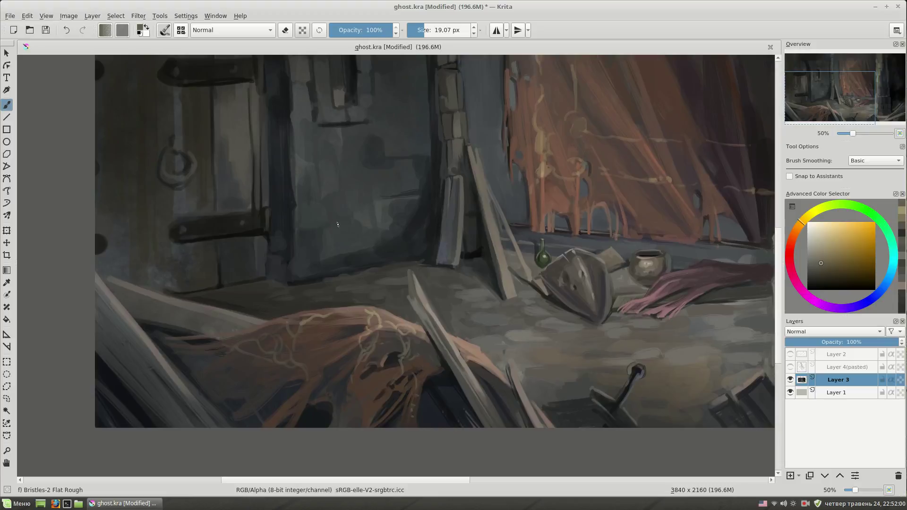
scroll(337, 225, "down", 1)
left_click_drag(563, 276, 431, 299)
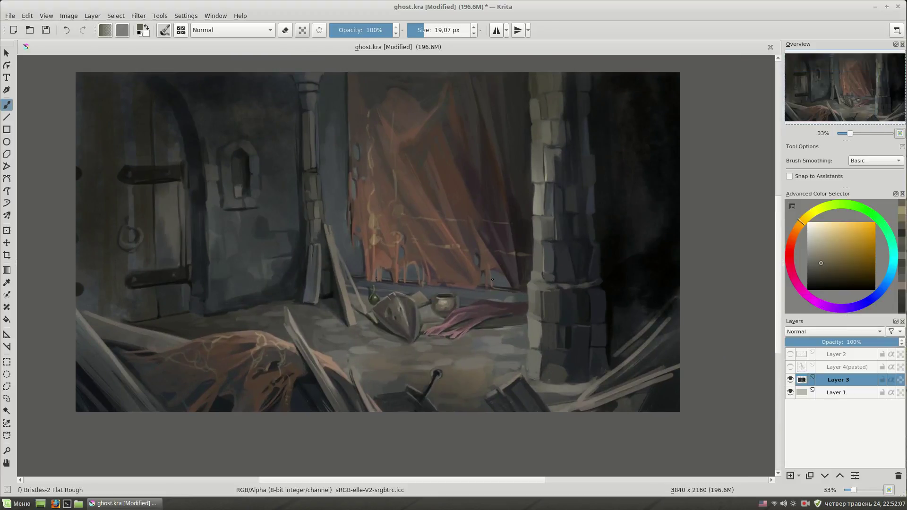
Step: Zoom in on the lower right and paint light strokes along the broken planks
scroll(493, 280, "up", 1)
left_click_drag(589, 376, 454, 265)
left_click_drag(612, 330, 630, 332, "shift")
left_click(572, 335, "ctrl")
mouse_move(572, 335)
left_mouse_down()
mouse_move(565, 348)
mouse_move(680, 227)
left_mouse_up()
left_click(614, 303, "ctrl")
left_click_drag(631, 299, 608, 299)
left_click(610, 302, "ctrl")
left_click_drag(566, 336, 617, 290)
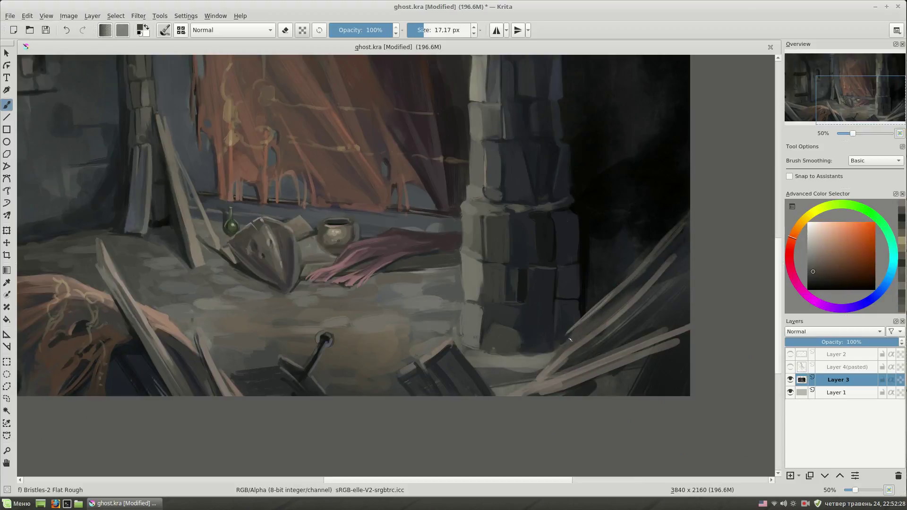
left_click(585, 344, "ctrl")
mouse_move(585, 344)
left_mouse_down("shift")
mouse_move(610, 343)
mouse_move(536, 376)
mouse_move(565, 364)
left_mouse_up("shift")
Step: With a smaller brush and muted orange-brown, add a long light stroke across the planks
left_click(559, 370, "ctrl")
left_click(716, 270, "ctrl")
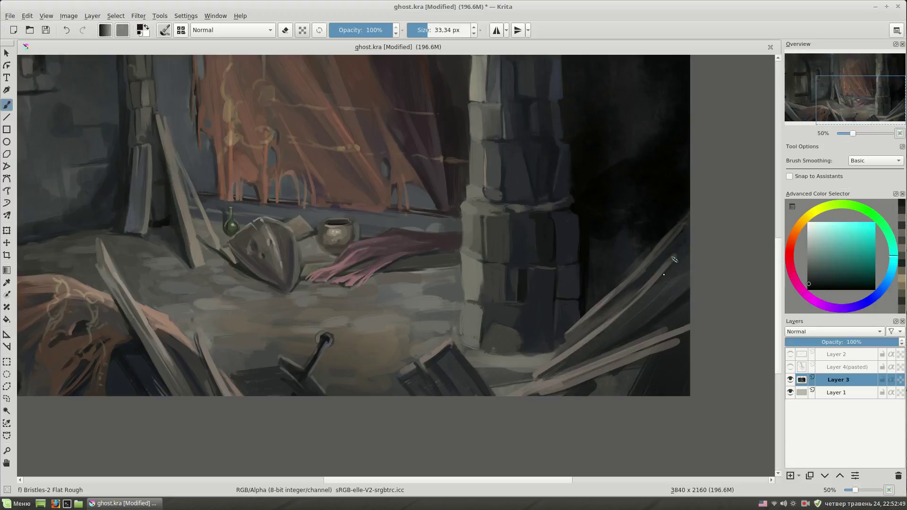
left_click_drag(592, 388, 595, 378)
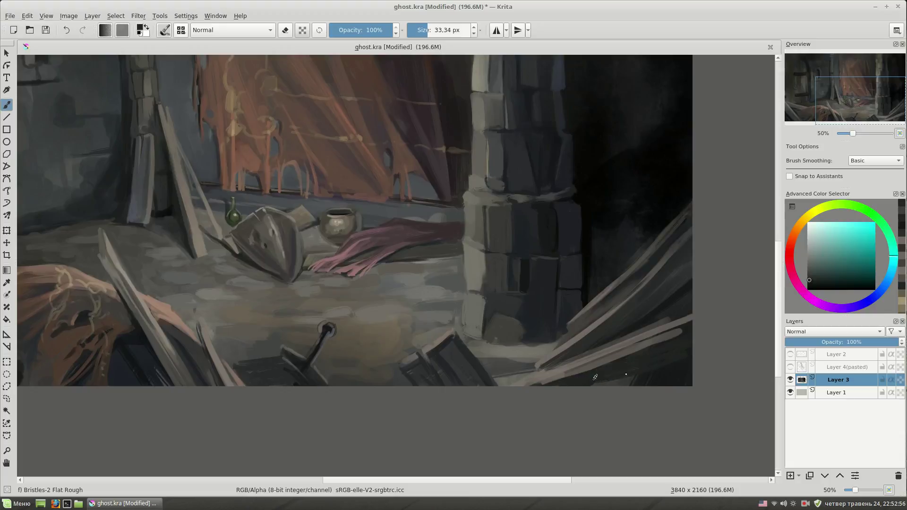
left_click(609, 380, "ctrl")
left_click_drag(628, 349, 610, 349, "shift")
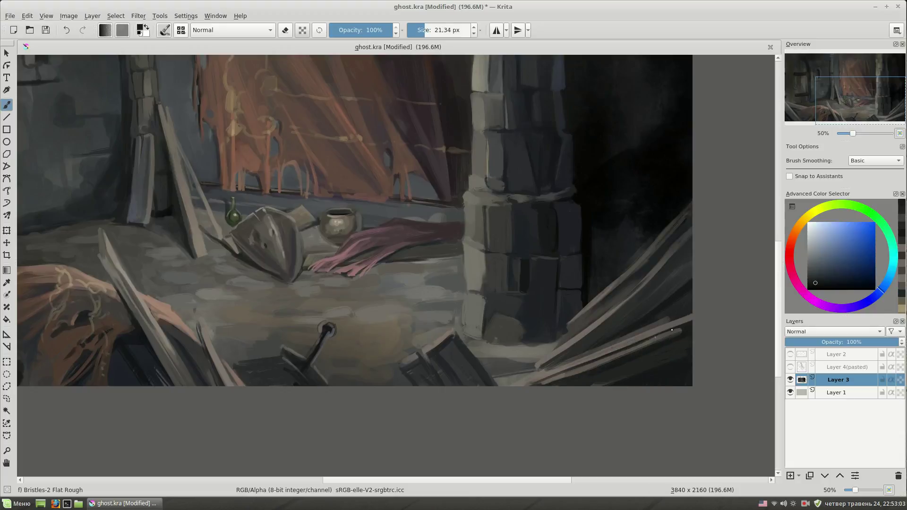
left_click(666, 331, "ctrl")
mouse_move(671, 321)
left_mouse_down()
mouse_move(546, 370)
mouse_move(502, 364)
left_mouse_up()
left_click(513, 378, "ctrl")
Step: Enlarge the brush and bring the door and window niche into view, sampling a dark wall blue
left_click(398, 347, "ctrl")
left_click_drag(399, 347, 531, 345, "shift")
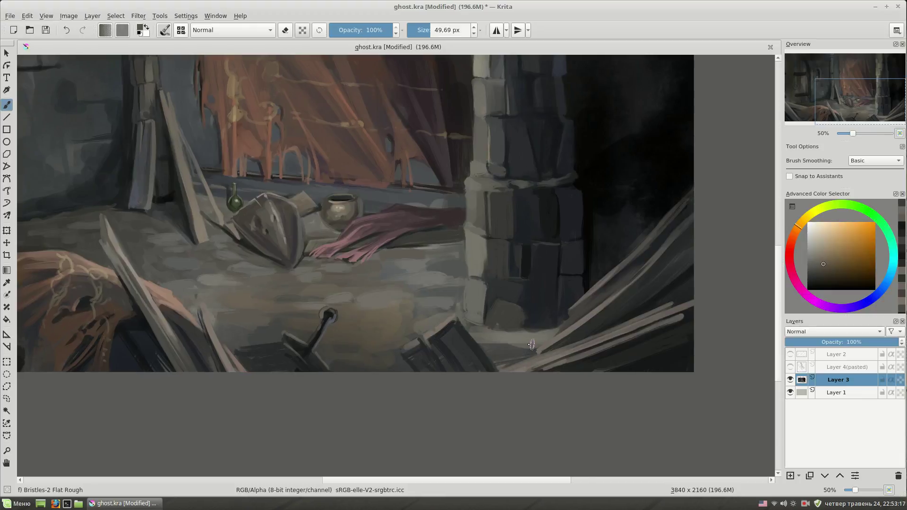
scroll(533, 346, "left", 2)
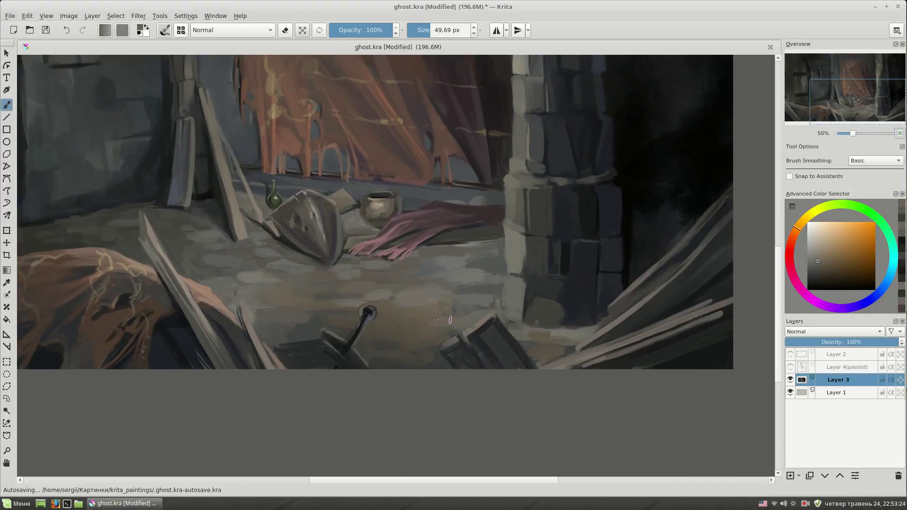
left_click_drag(566, 294, 580, 329)
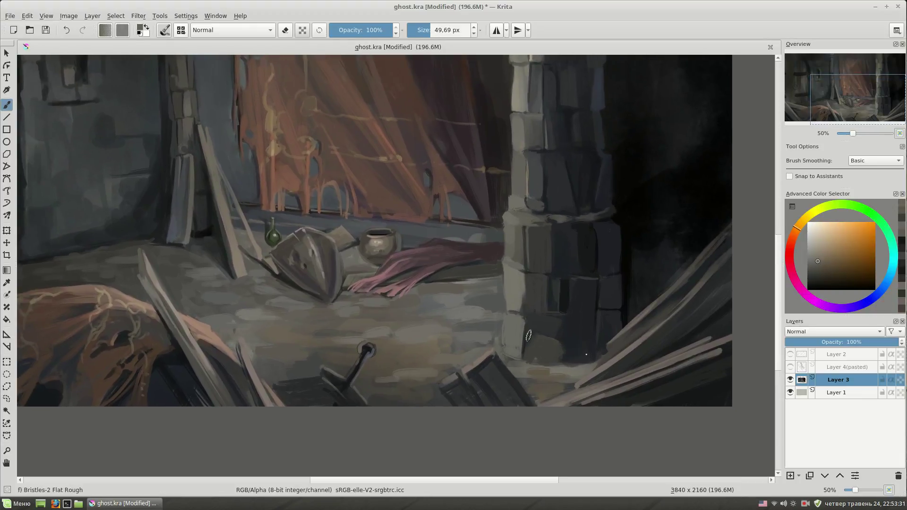
left_click_drag(529, 335, 409, 308)
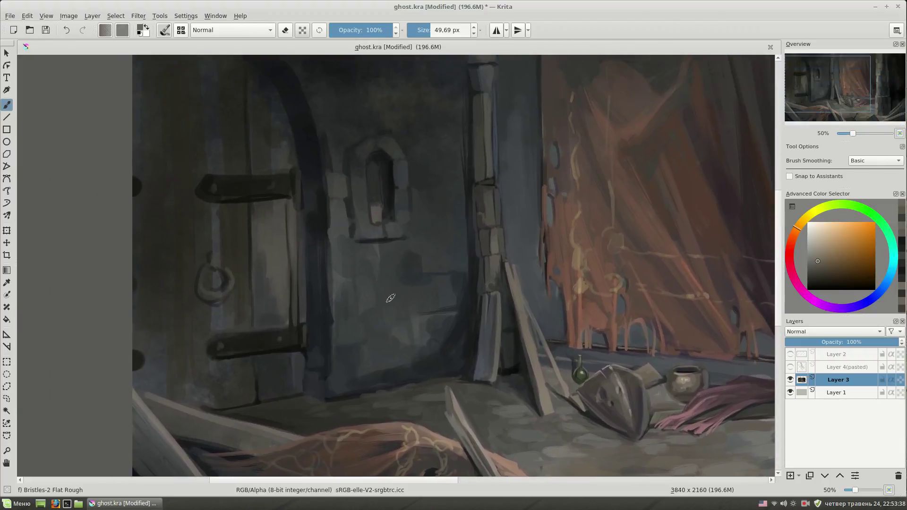
scroll(409, 308, "up", 1)
key("bracketleft")
left_click(474, 286, "ctrl")
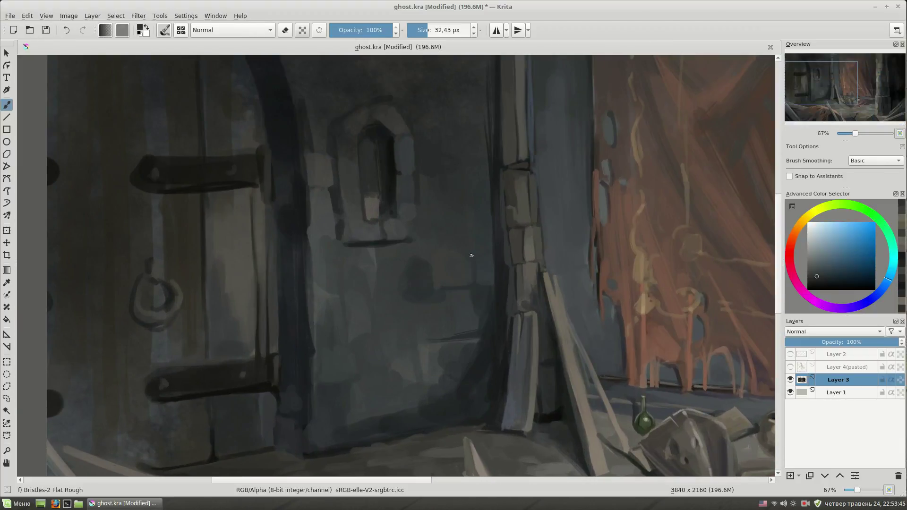
Step: Sample blue and dark green-grey wall tones and paint a light stone edge left of the niche
left_click(468, 296, "ctrl")
left_click(430, 288, "ctrl")
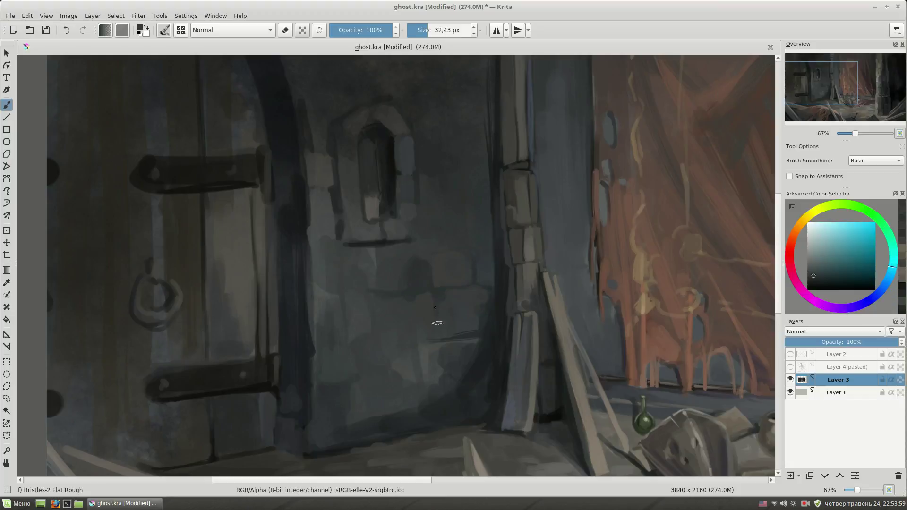
left_click_drag(480, 305, 505, 297)
left_click(496, 306, "ctrl")
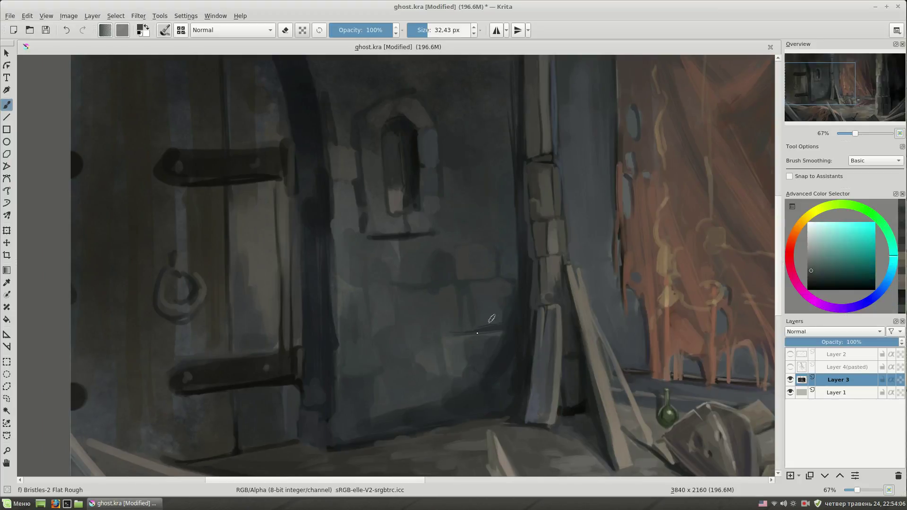
left_click(354, 327, "ctrl")
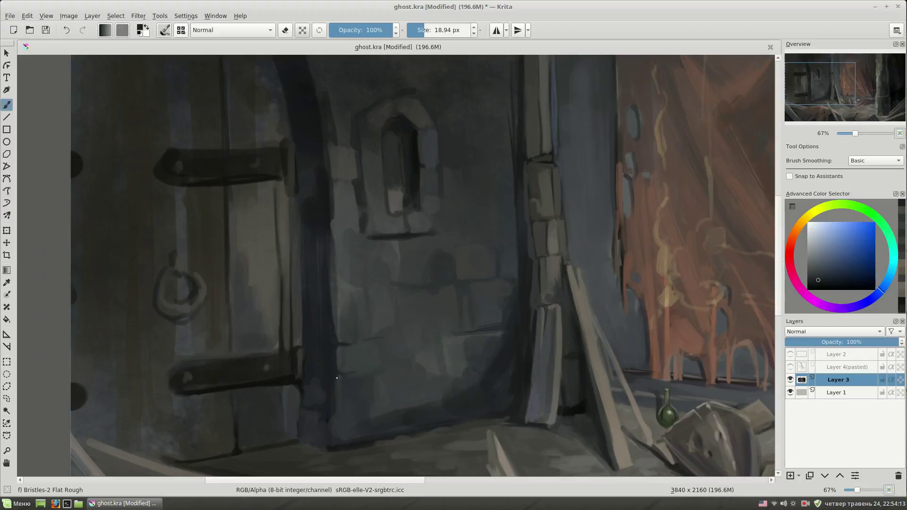
left_click(333, 391, "ctrl")
key("bracketright")
left_click_drag(329, 283, 341, 332)
Step: Gather lighter cyan-blue and teal tones from the wall with a smaller brush
key("bracketleft")
left_click(357, 336, "ctrl")
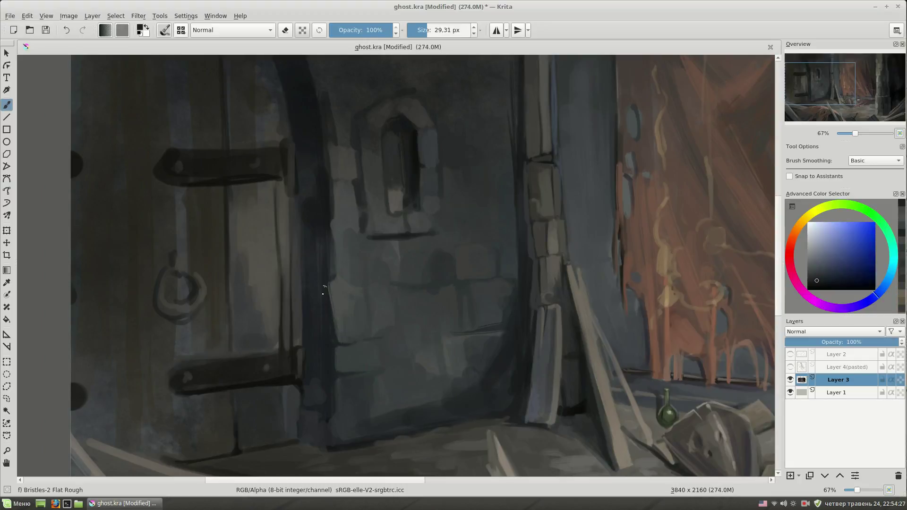
left_click(327, 268, "ctrl")
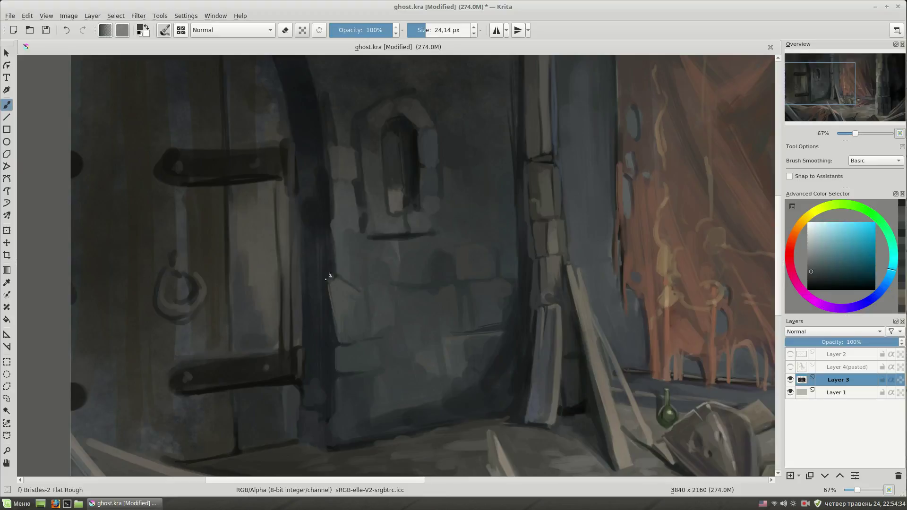
left_click(326, 283, "ctrl")
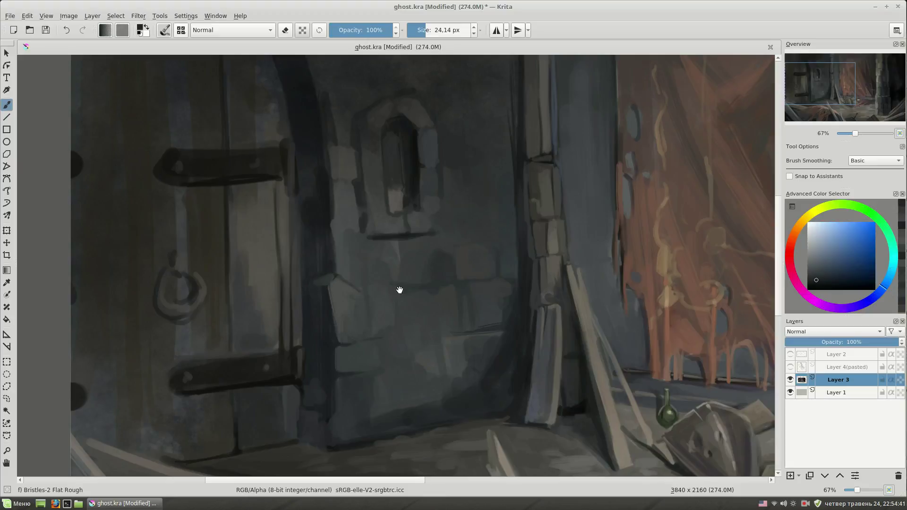
left_click_drag(400, 289, 431, 294)
left_click(372, 239, "ctrl")
left_click(406, 283, "ctrl")
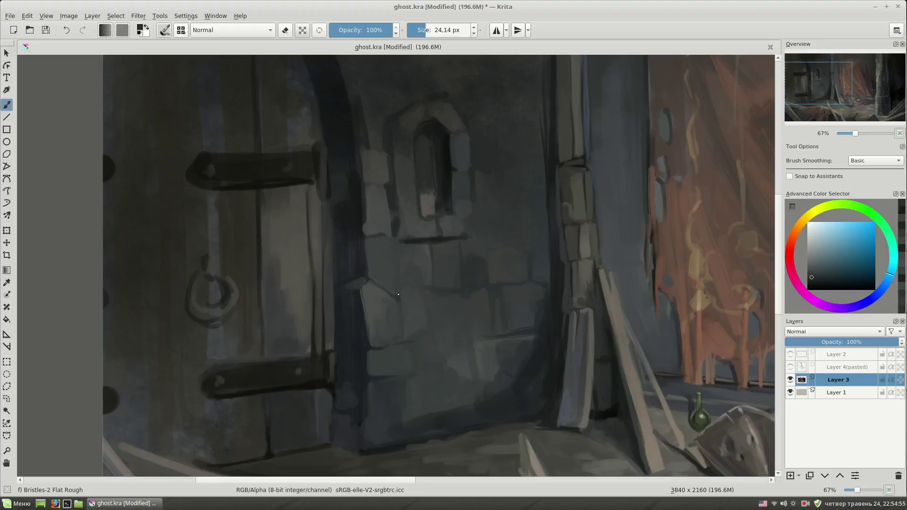
Step: Sample cyan-teal and blue wall tones while moving the view toward the door and niche
left_click_drag(395, 326, 413, 363)
left_click(397, 176, "ctrl")
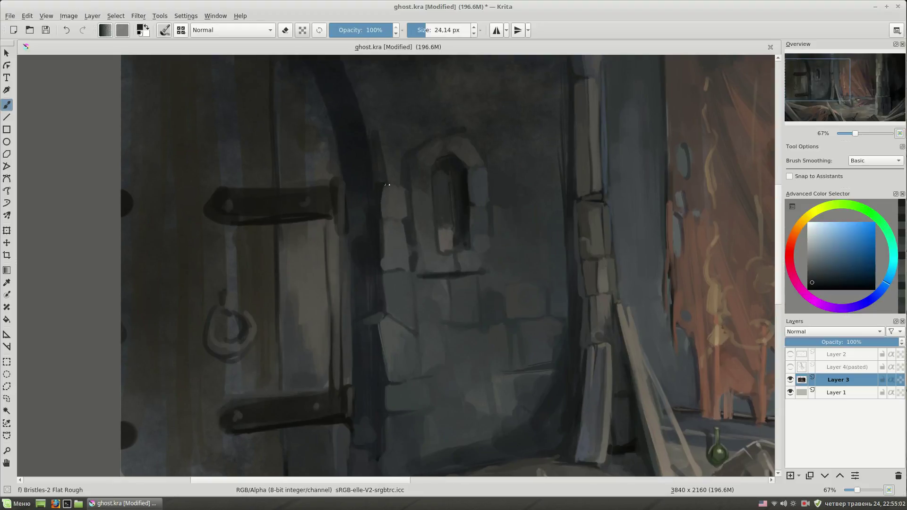
left_click_drag(380, 178, 418, 211)
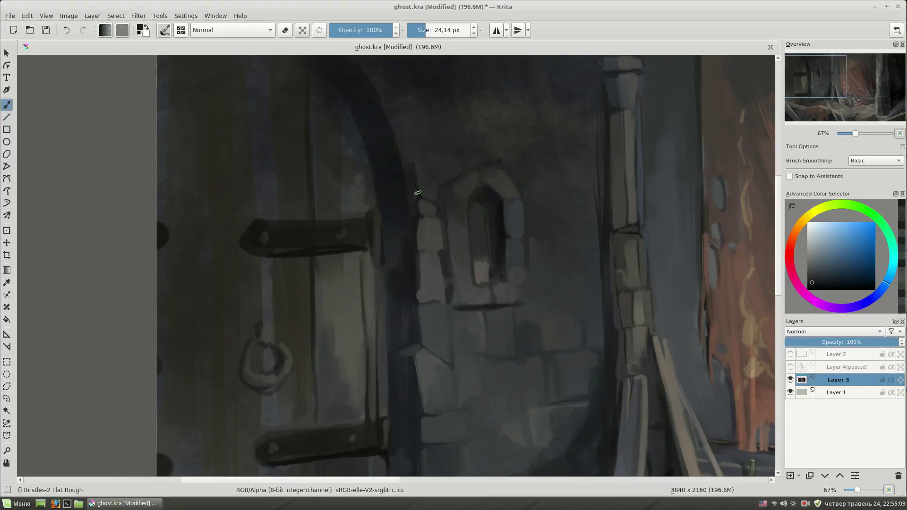
left_click(409, 195, "ctrl")
mouse_move(510, 289)
left_mouse_down()
mouse_move(487, 246)
mouse_move(492, 261)
left_mouse_up()
left_click(454, 251, "ctrl")
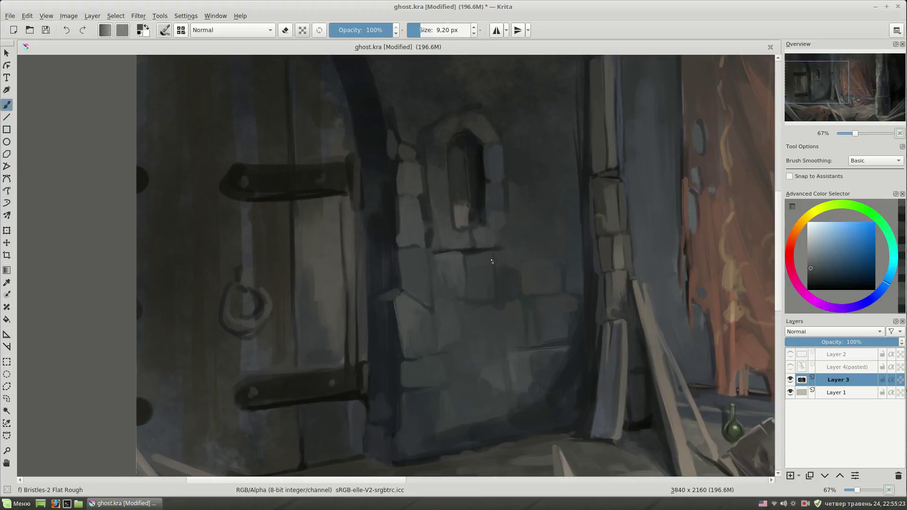
Step: With a larger brush, shade across the stone wall and its lower blocks in darker tones
left_click_drag(521, 302, 543, 300)
left_click(501, 349, "ctrl")
mouse_move(498, 350)
left_mouse_down()
mouse_move(450, 352)
mouse_move(449, 341)
left_mouse_up()
left_click(461, 343, "ctrl")
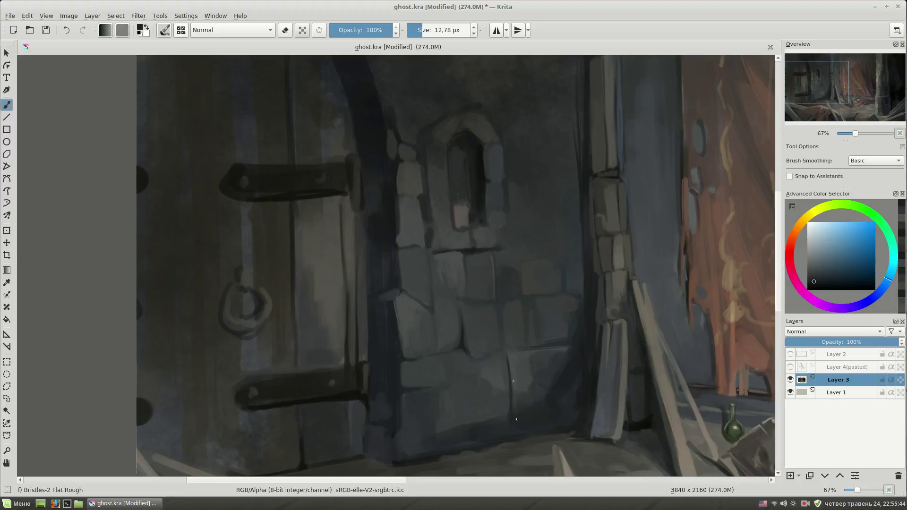
left_click_drag(511, 370, 520, 331)
left_click(537, 362, "ctrl")
left_click_drag(520, 366, 522, 365)
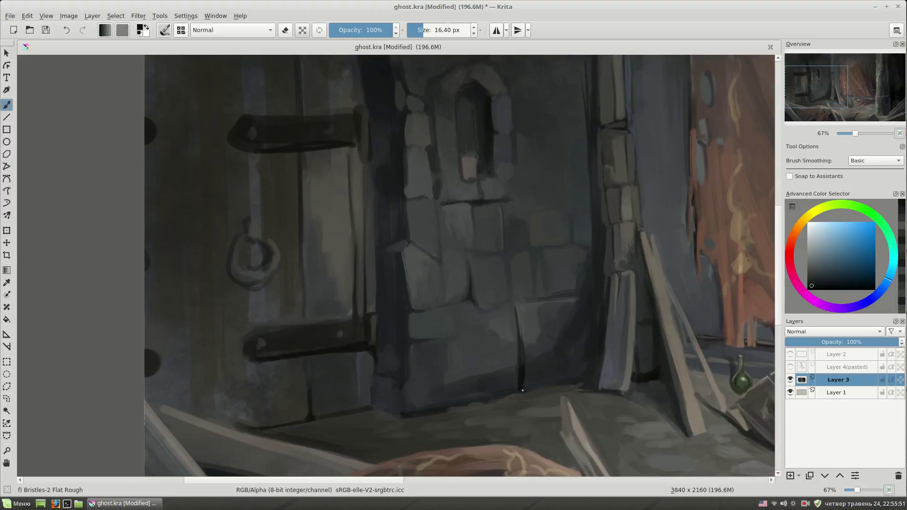
Step: Sample teal, blue-grey and darker blue stone colours, resizing the brush for the strokes
left_click(522, 304, "ctrl")
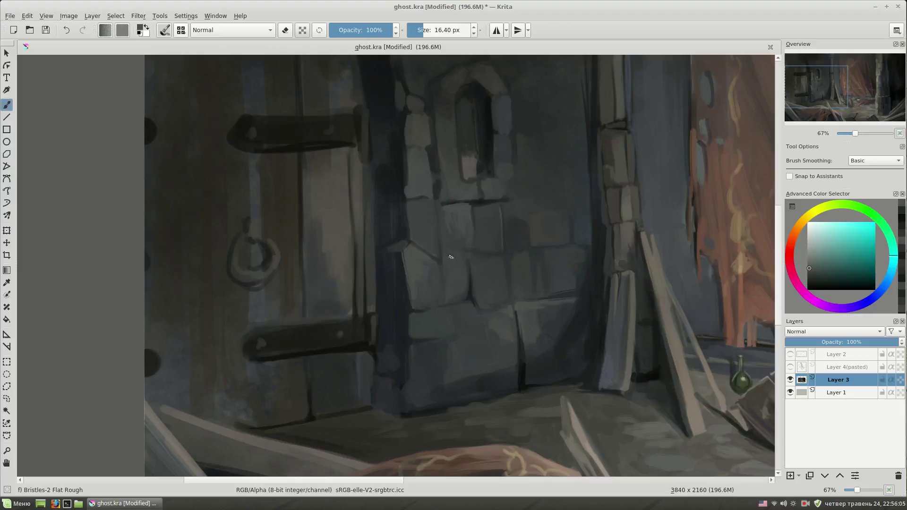
left_click(472, 317, "ctrl")
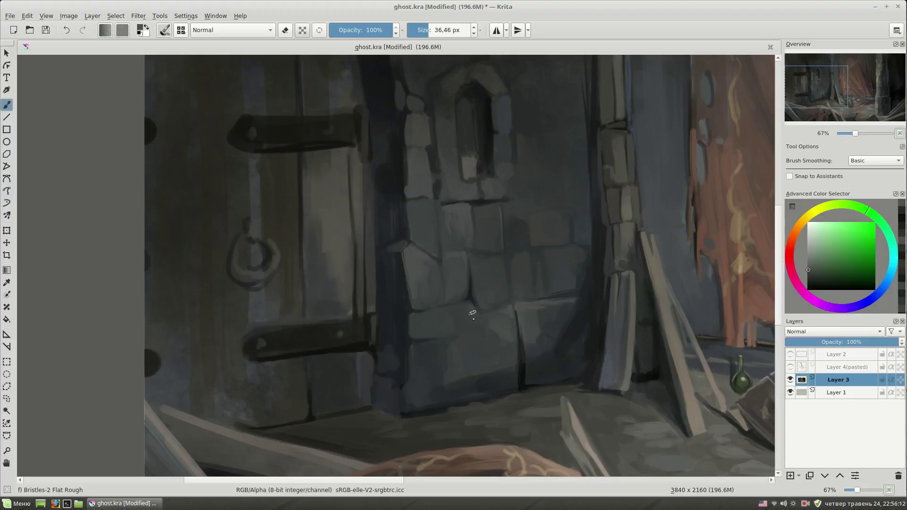
left_click(460, 313, "ctrl")
left_click(443, 342, "ctrl")
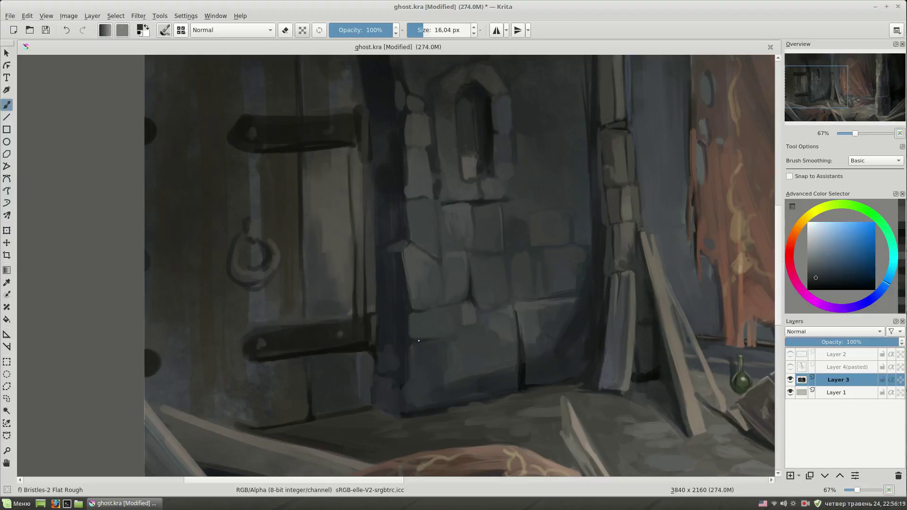
left_click(449, 398, "ctrl")
left_click_drag(438, 397, 438, 397)
left_click_drag(551, 322, 548, 305)
Step: Pick dark magenta, dark blue and teal shades with the brush narrowed to about 13-15 px
left_click(373, 292, "ctrl")
left_click(390, 307, "ctrl")
left_click_drag(407, 310, 397, 310)
left_click(391, 309, "ctrl")
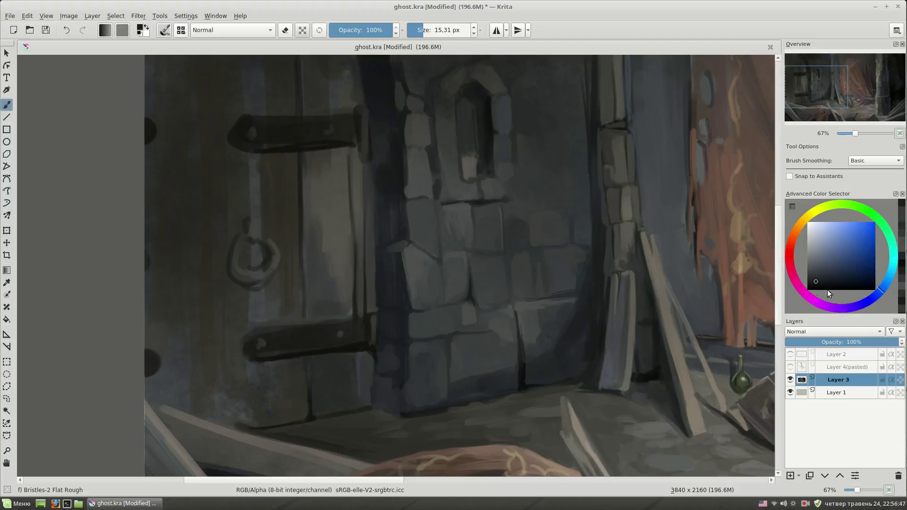
left_click(408, 309, "ctrl")
scroll(476, 353, "up", 3)
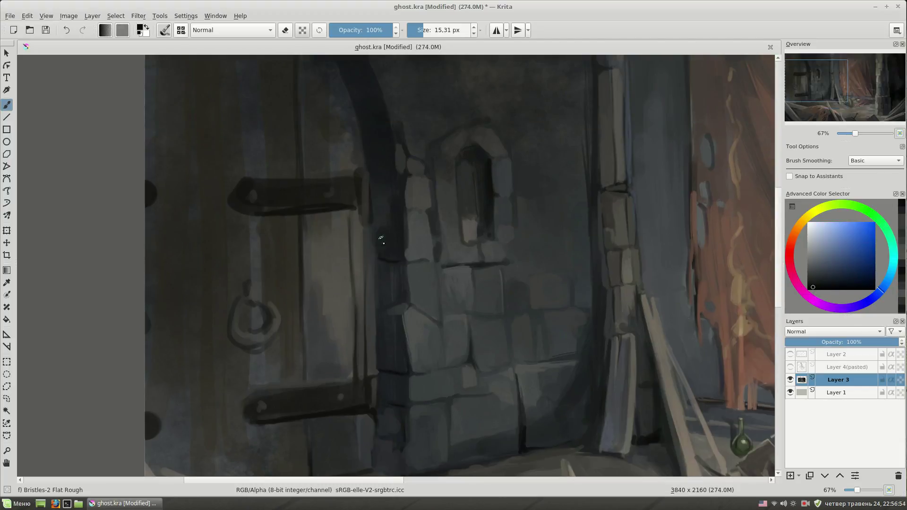
left_click(378, 217, "ctrl")
left_click(394, 211, "ctrl")
left_click_drag(397, 211, 390, 210)
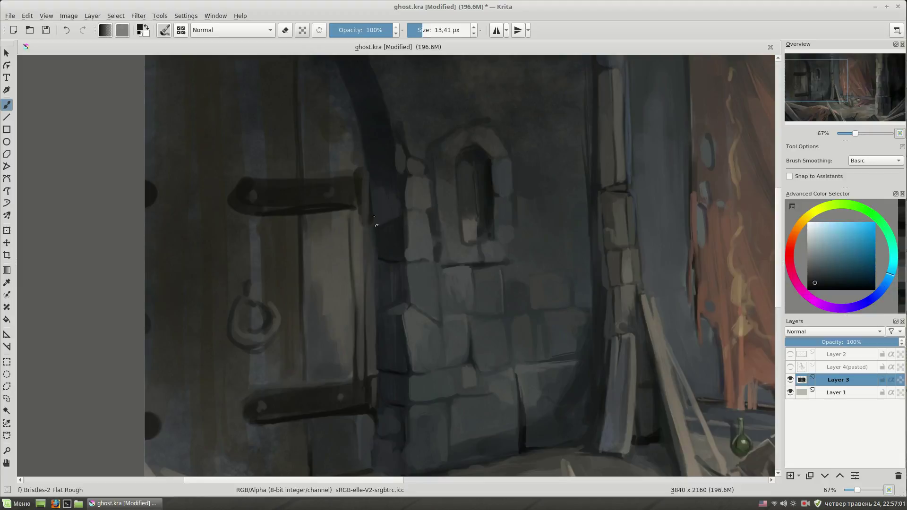
Step: Move down the wall, sample a magenta-grey tone and enlarge the brush to about 33 px
mouse_move(451, 220)
left_mouse_down()
mouse_move(448, 251)
mouse_move(401, 195)
left_mouse_up()
left_click(381, 268, "ctrl")
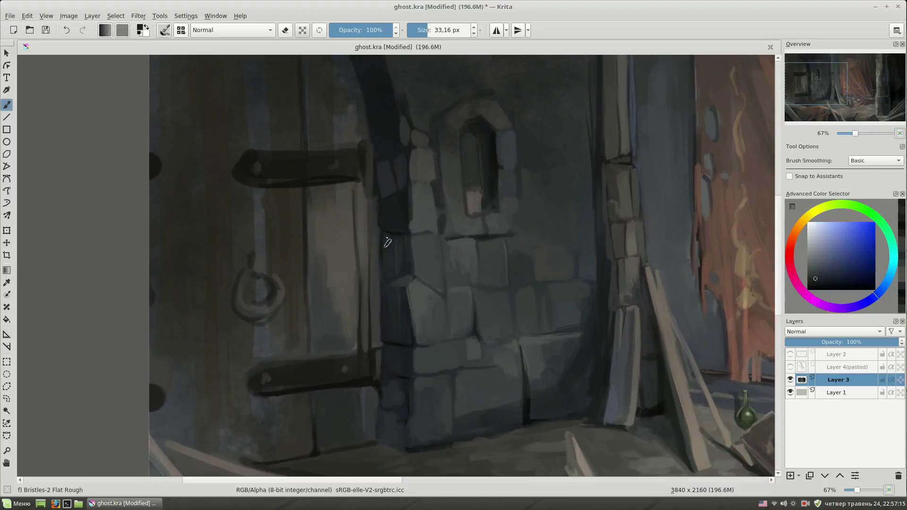
left_click(381, 268, "ctrl")
left_click_drag(508, 265, 500, 263)
scroll(501, 263, "down", 3)
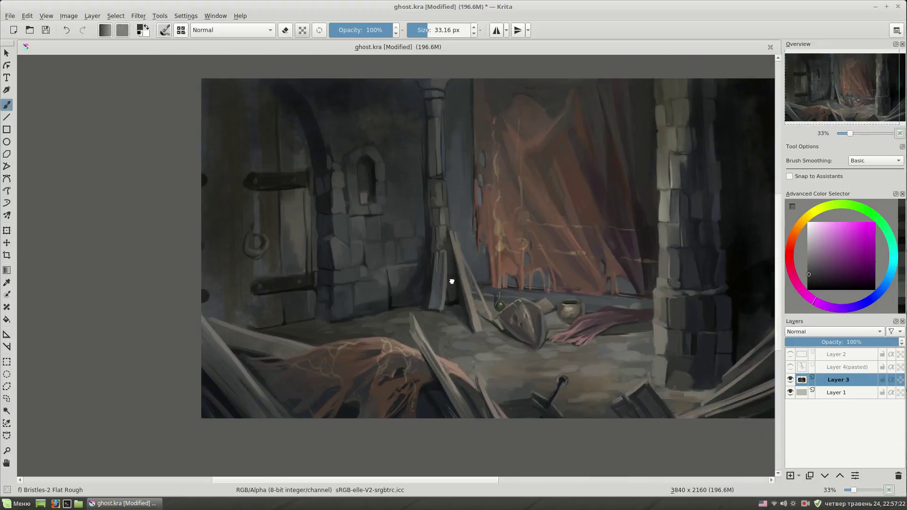
Step: With the soft opacity brush, sample green-grey and yellowish tones from the wall
scroll(454, 280, "up", 1)
scroll(441, 314, "up", 1)
scroll(347, 255, "up", 1)
key("slash")
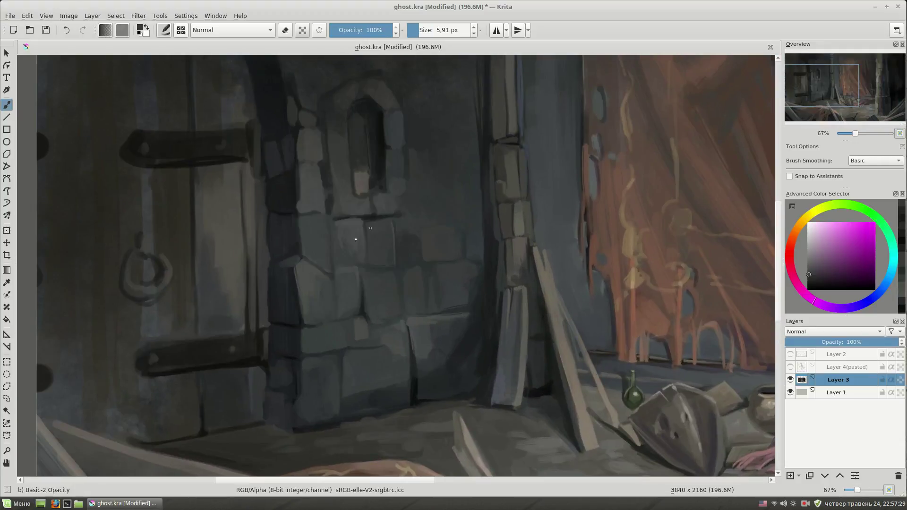
left_click(344, 247, "ctrl")
left_click(312, 302, "ctrl")
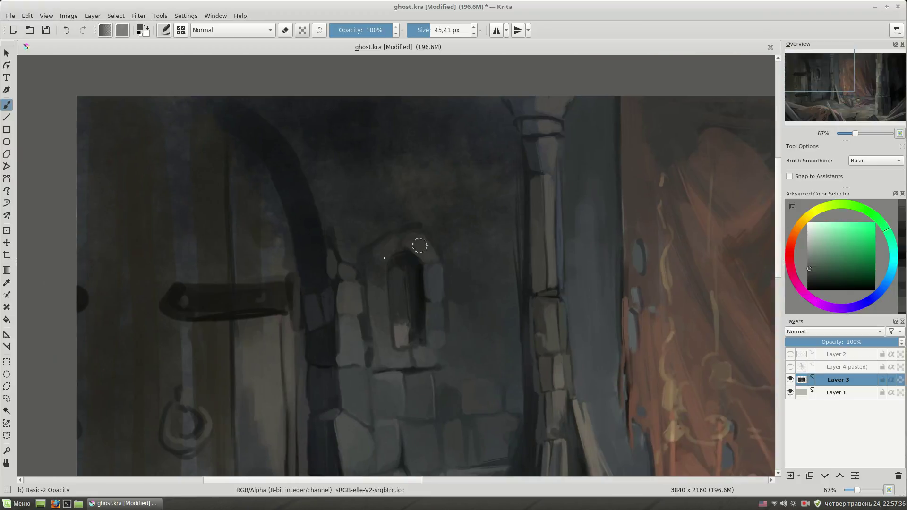
left_click(382, 254, "ctrl")
Step: With an 18 px flat rough bristle brush, paint the dark niche opening and a light orange-grey candle
key("slash")
key("bracketleft")
key("bracketleft")
key("bracketleft")
left_click(423, 267, "ctrl")
left_click_drag(408, 272, 407, 296)
left_click(402, 334, "ctrl")
left_click_drag(401, 328, 401, 345)
Step: Shade the niche and ledge with orange-grey, dark blue and purple-blue wall tones
left_click(432, 331, "ctrl")
left_click(421, 334, "ctrl")
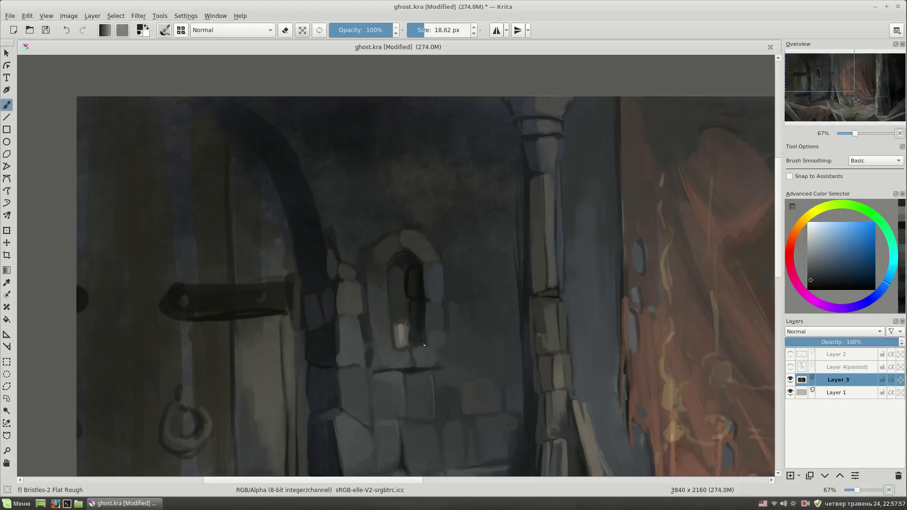
left_click(432, 348, "ctrl")
left_click(369, 364, "ctrl")
left_click(432, 399, "ctrl")
left_click(383, 325, "ctrl")
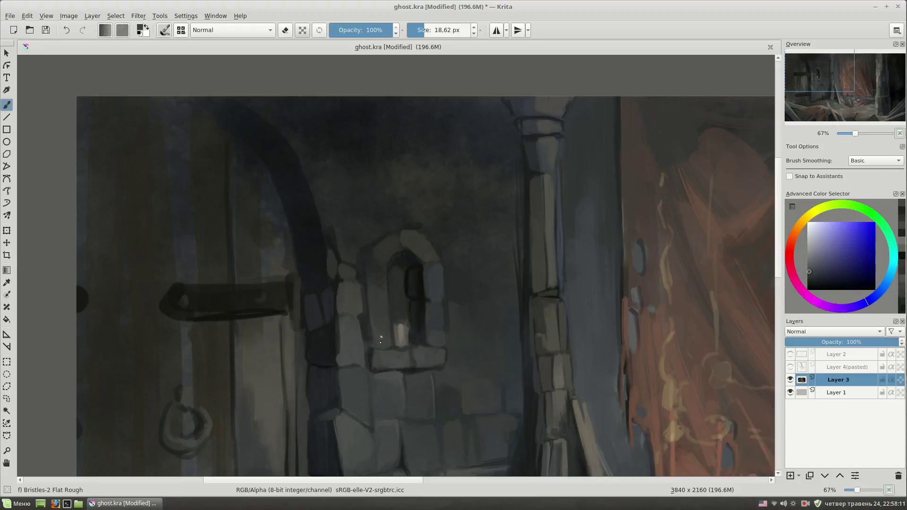
scroll(520, 211, "down", 2)
Step: Add a light blue-grey stone block beside the niche with a 14 px brush, then enlarge to 41 px
key("bracketleft")
left_click(512, 305, "ctrl")
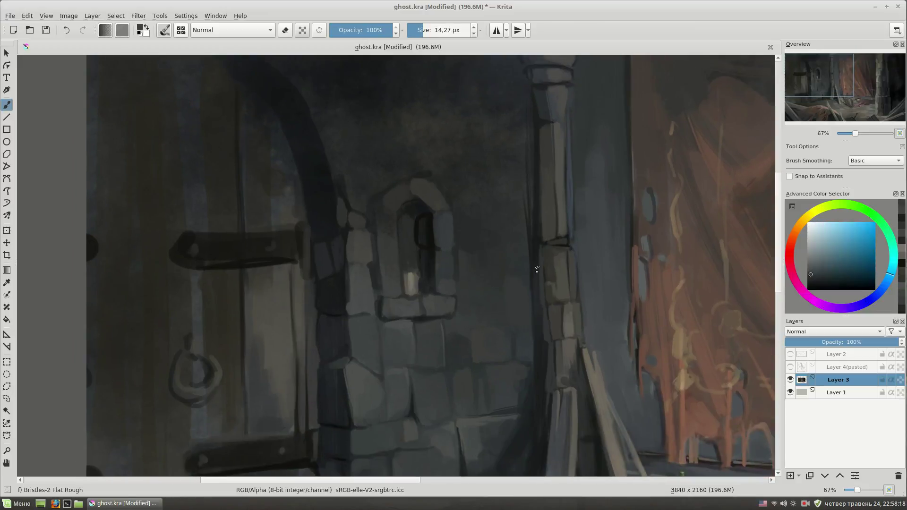
left_click(503, 288, "ctrl")
scroll(620, 301, "down", 2)
scroll(529, 223, "up", 2)
left_click(505, 305, "ctrl")
key("bracketright")
key("bracketright")
key("bracketright")
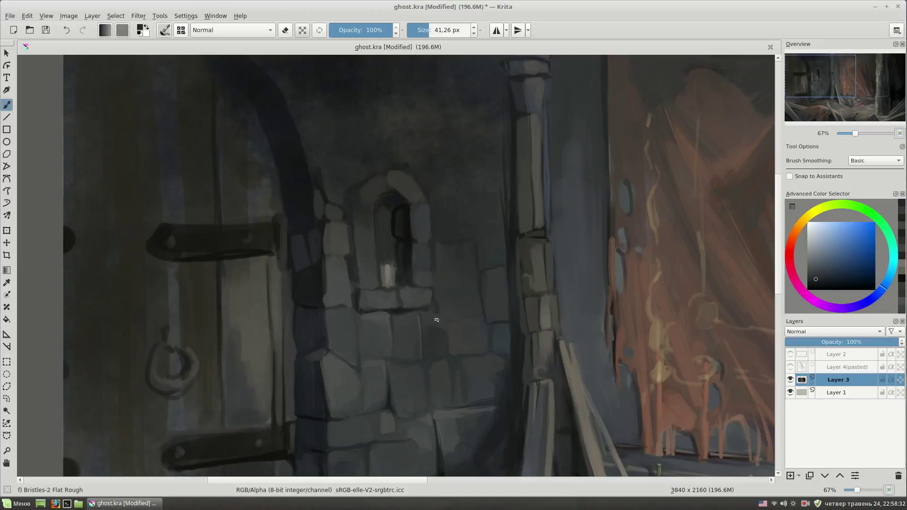
Step: Paint cyan-grey and blue wall tones near the niche with a 24 px brush
left_click_drag(475, 253, 492, 257)
left_click(478, 265, "ctrl")
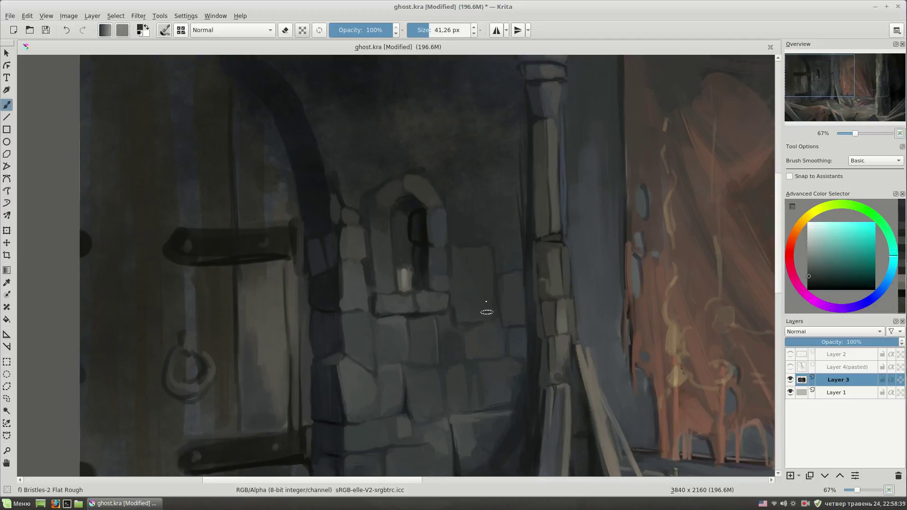
left_click_drag(486, 312, 497, 335)
left_click(478, 260, "ctrl")
key("bracketleft")
key("bracketleft")
left_click(527, 288, "ctrl")
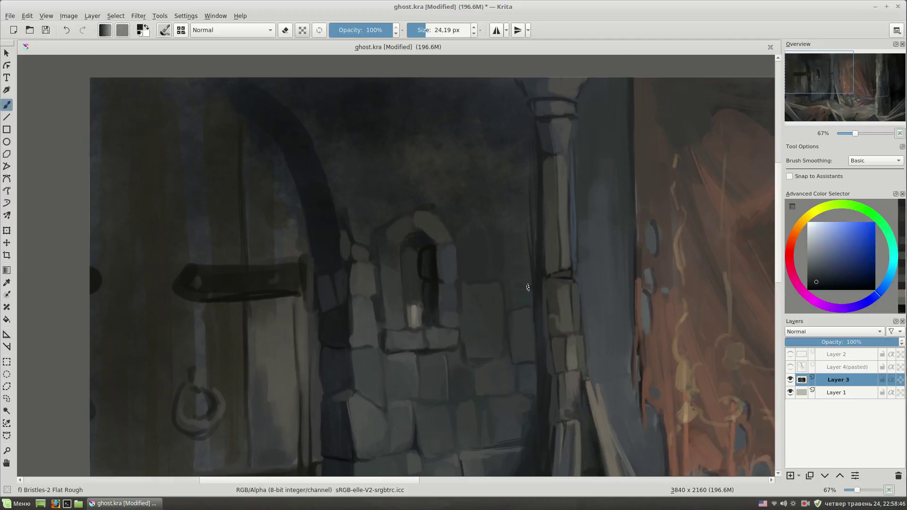
left_click(536, 302, "ctrl")
Step: Bring the upper wall into view and select the Basic-2 Opacity brush preset
left_click_drag(555, 335, 564, 221)
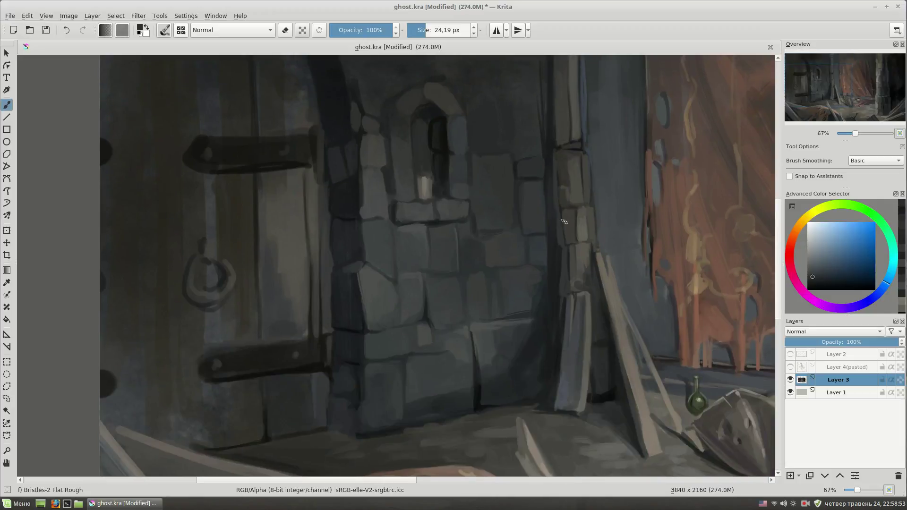
left_click_drag(563, 368, 584, 330)
right_click(523, 296)
left_click(461, 343)
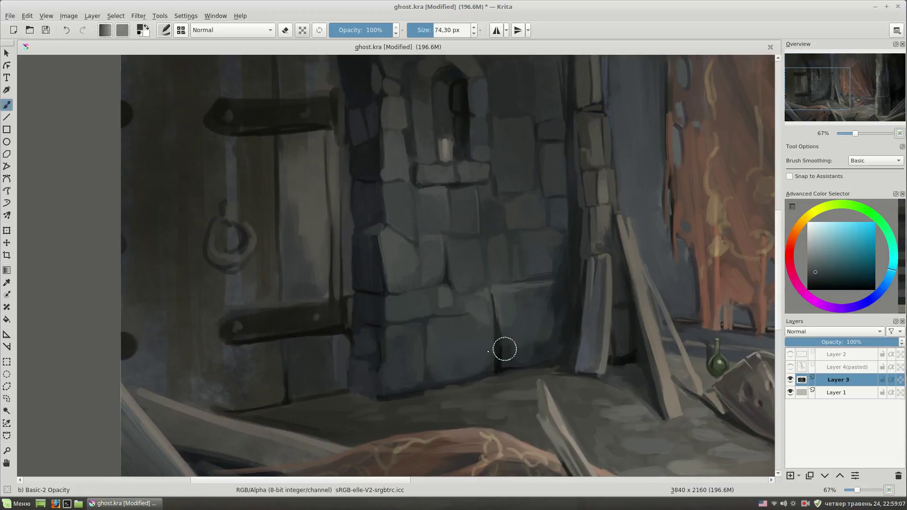
left_click_drag(504, 284, 514, 354)
left_click_drag(544, 227, 543, 307)
Step: Paint dark blue wall tones, alternating the Bristles-2 Flat Rough and Basic-2 Opacity brushes
left_click(498, 210, "ctrl")
left_click(545, 208, "ctrl")
right_click(544, 213)
left_click(478, 186)
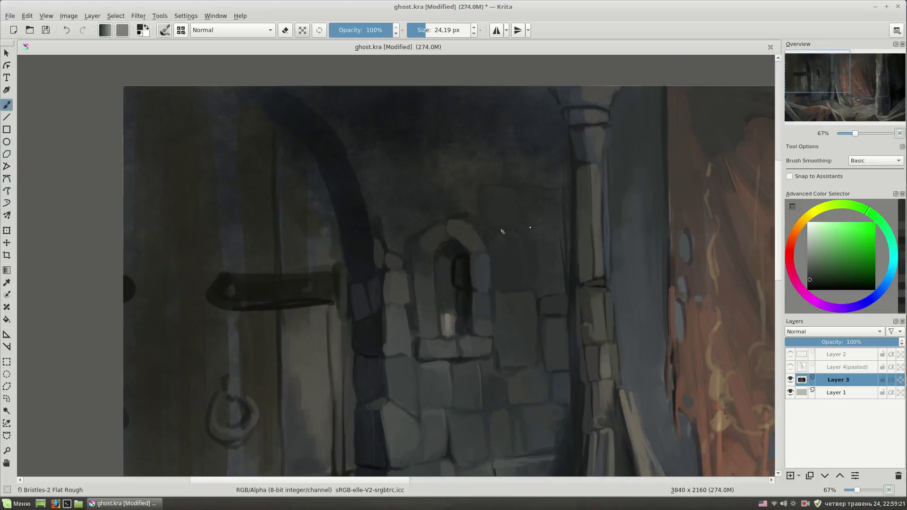
left_click(503, 232, "ctrl")
right_click(554, 216)
left_click(491, 259)
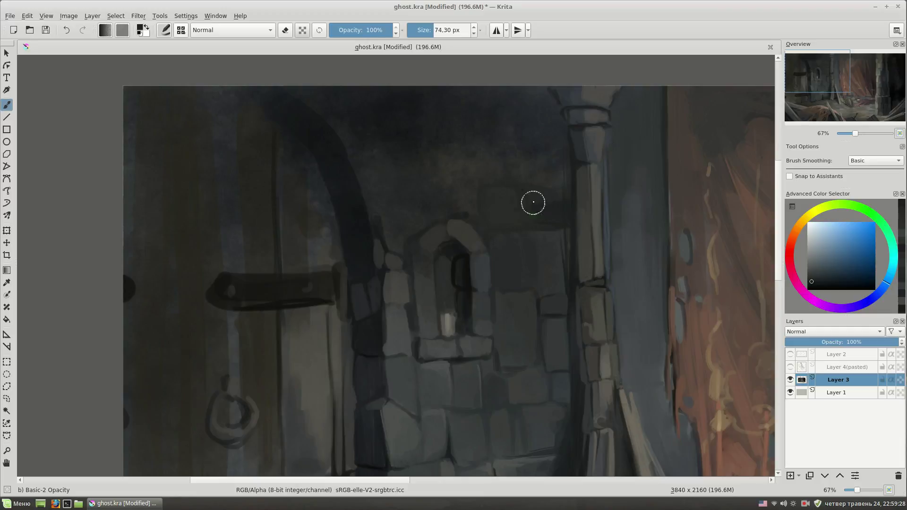
key("slash")
Step: Paint dark teal and dark blue stones in the wall above the window arch
left_click(549, 238, "ctrl")
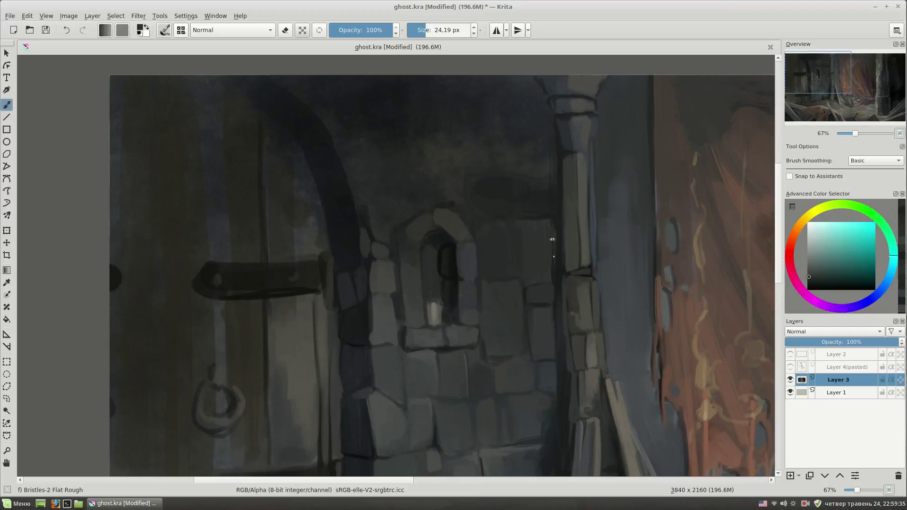
left_click(535, 290, "ctrl")
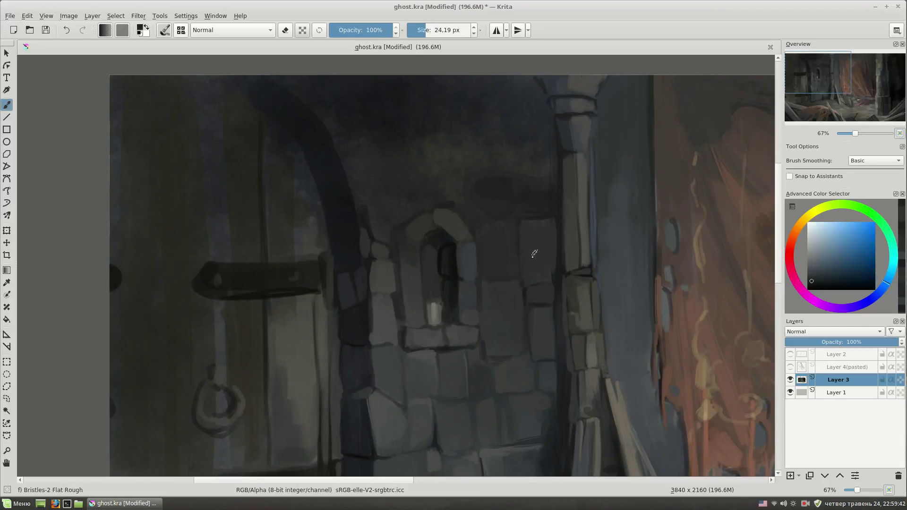
left_click(533, 184, "ctrl")
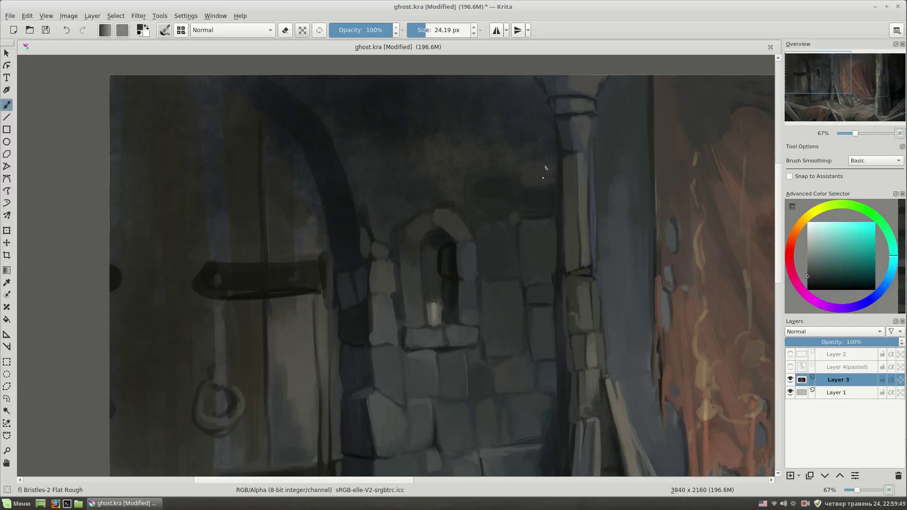
left_click(538, 173, "ctrl")
left_click(550, 181, "ctrl")
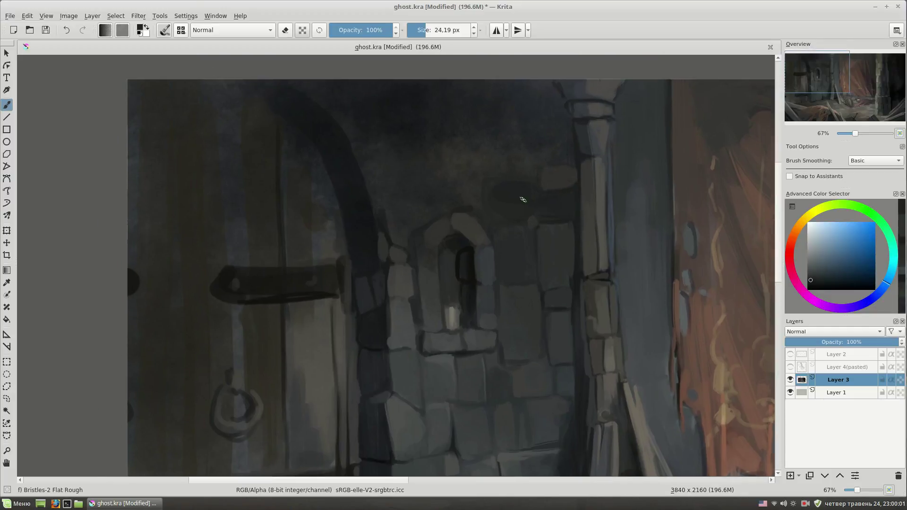
Step: Shade the arch stones in purple-blue and dark teal with a 16–17 px brush
left_click(421, 244, "ctrl")
key("bracketleft")
key("bracketleft")
left_click(455, 234, "ctrl")
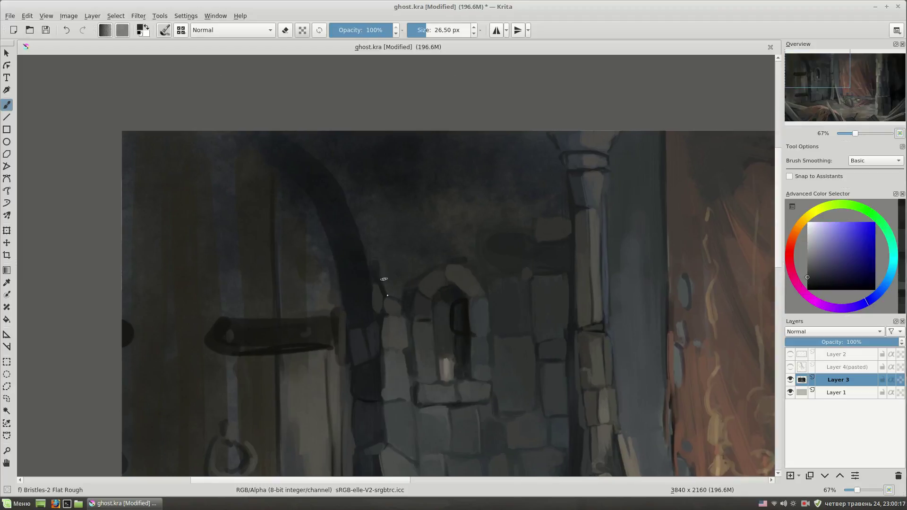
left_click(378, 246, "ctrl")
left_click(370, 257, "ctrl")
key("bracketleft")
key("bracketleft")
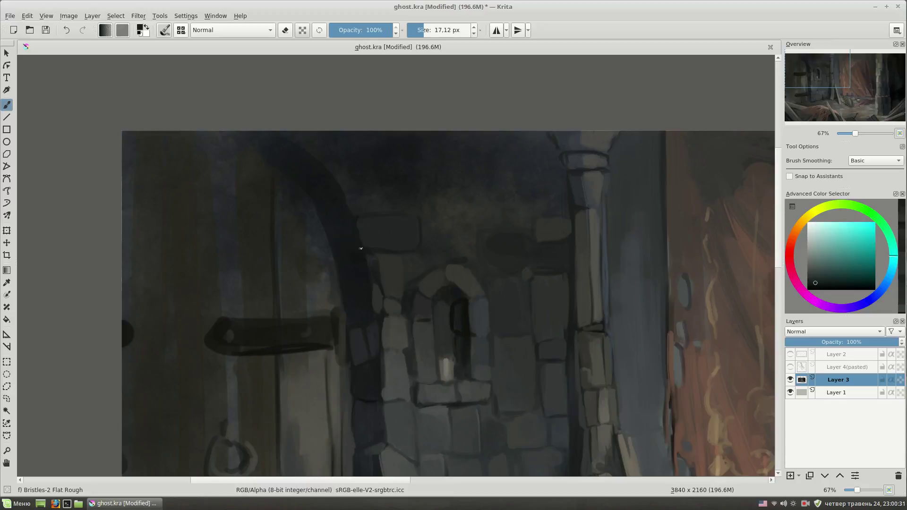
left_click(373, 261, "ctrl")
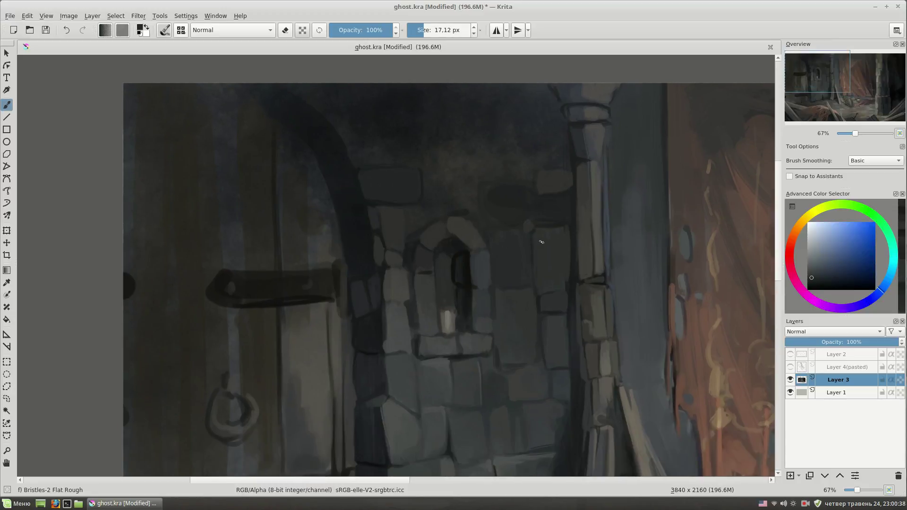
Step: Add dark olive, teal and bluish tones to the stone blocks above the niche
left_click(488, 287, "ctrl")
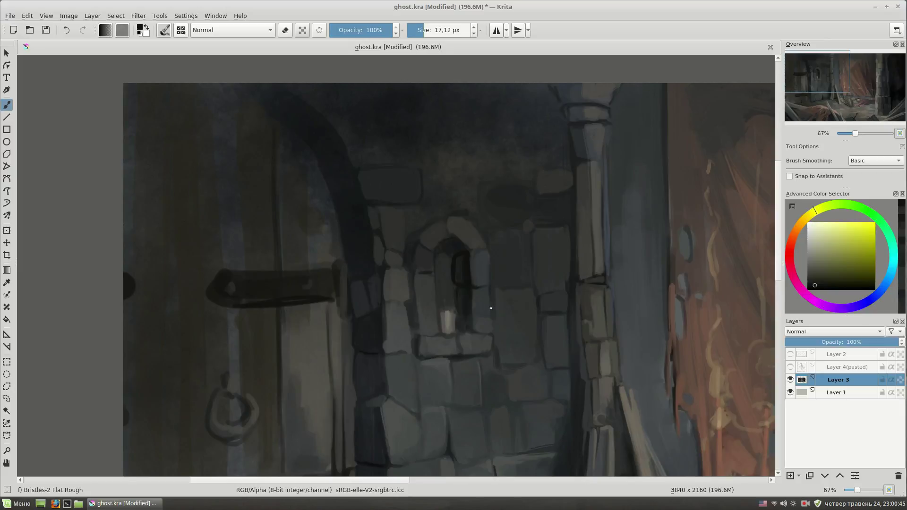
left_click(528, 231, "ctrl")
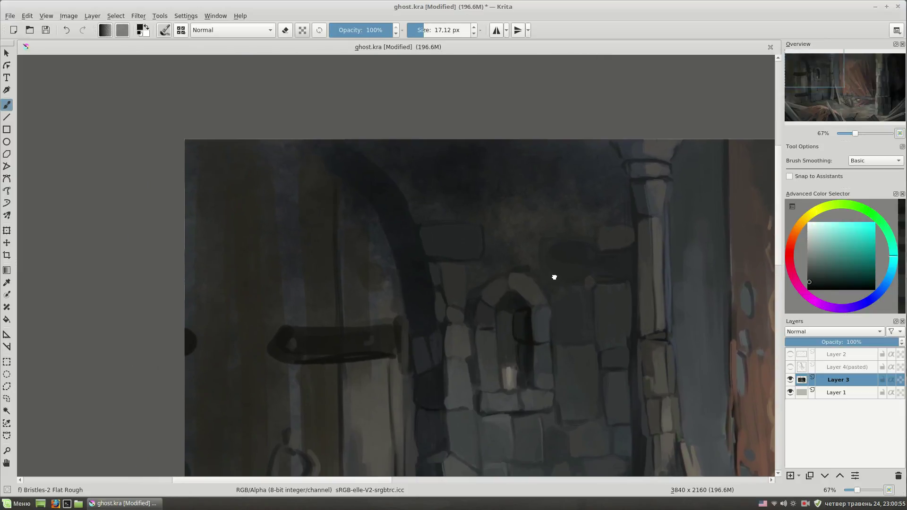
left_click(467, 273, "ctrl")
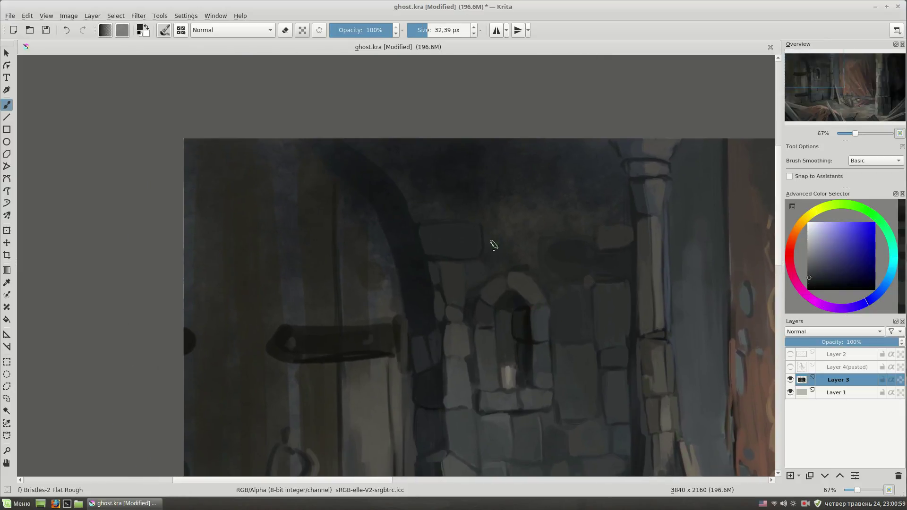
left_click(494, 240, "ctrl")
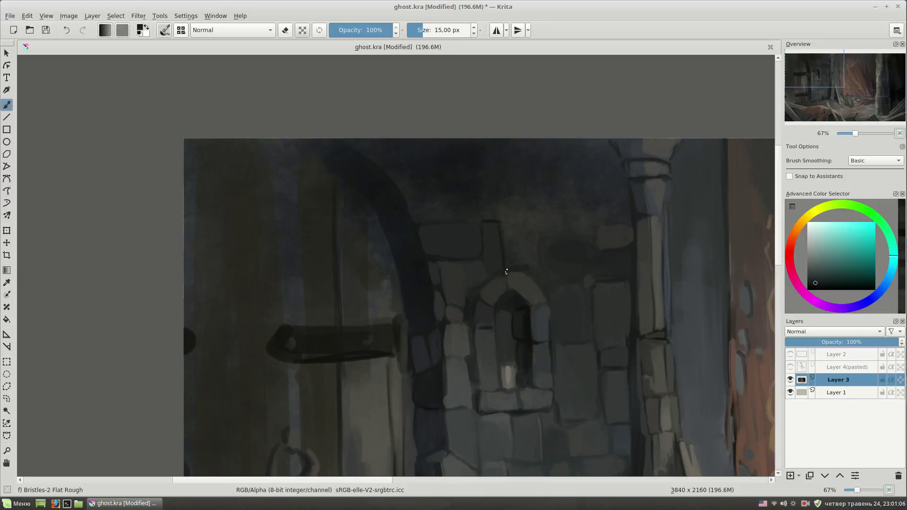
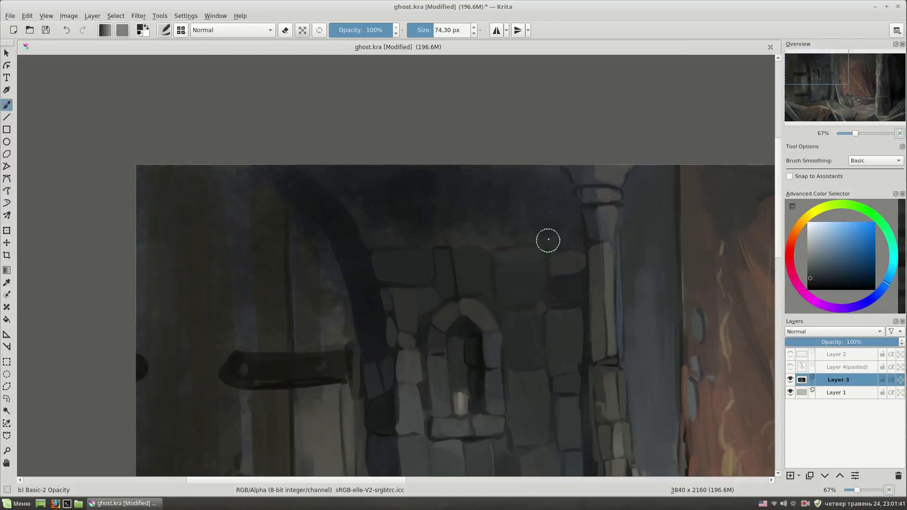
Step: Pick a darker blue and outline the arch stone blocks with dark strokes
left_click(354, 223, "ctrl")
left_click(354, 226, "ctrl")
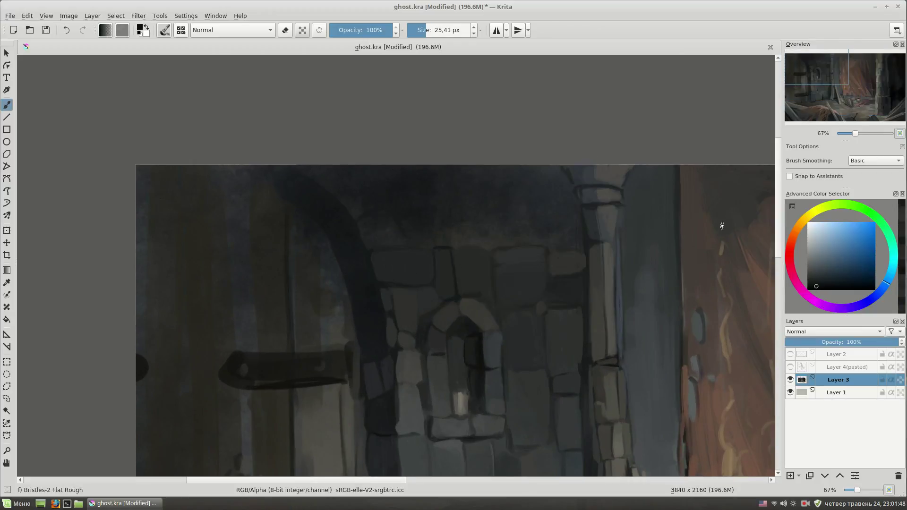
left_click_drag(406, 244, 371, 248)
left_click_drag(387, 198, 344, 193)
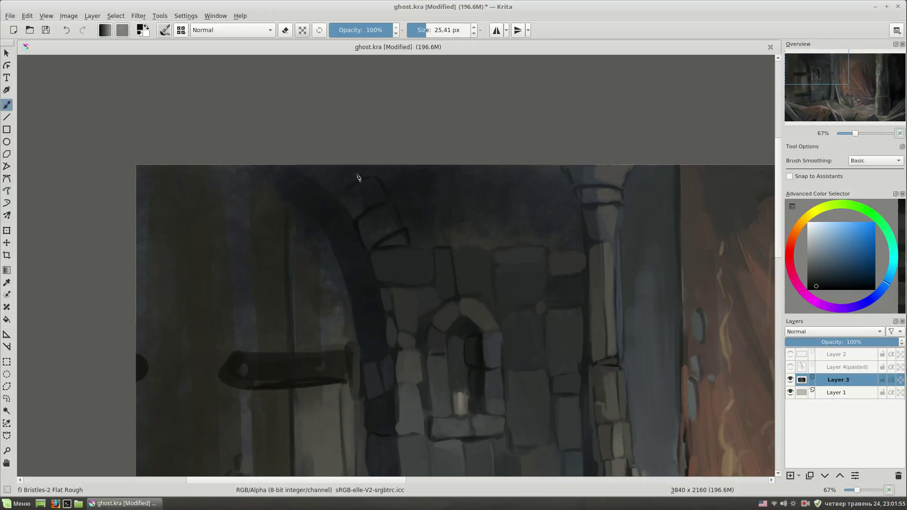
Step: Sample stone blues and a dark yellowish tone, resizing the brush to about 13 px, then 35 px
left_click(361, 226, "ctrl")
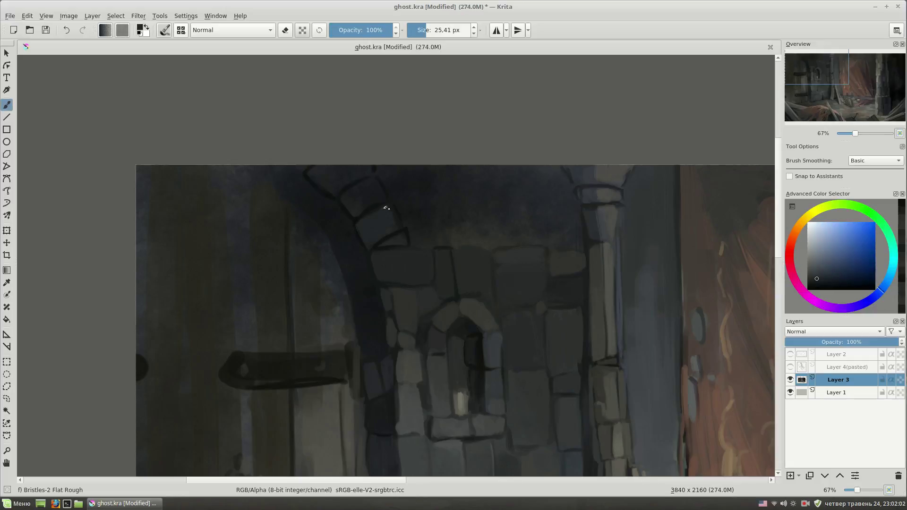
left_click(391, 233, "ctrl")
left_click(402, 206, "ctrl")
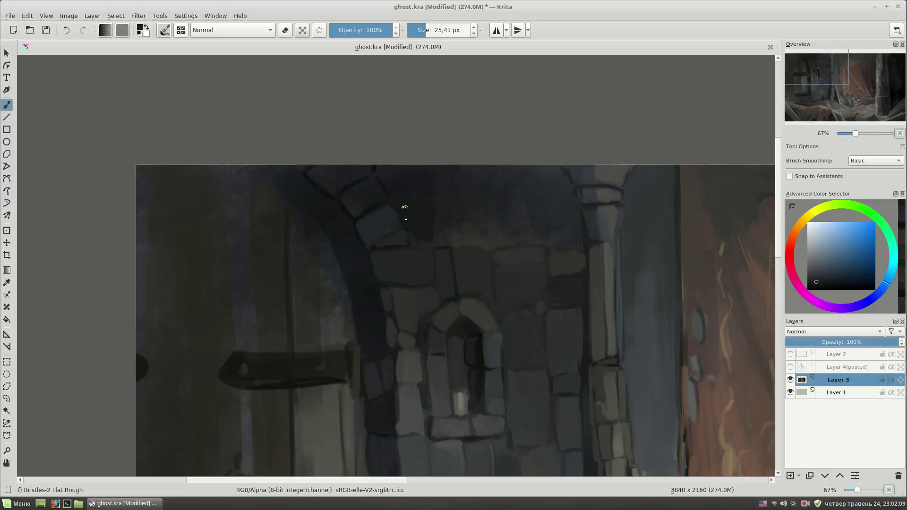
left_click(436, 197, "ctrl")
left_click_drag(435, 196, 395, 199)
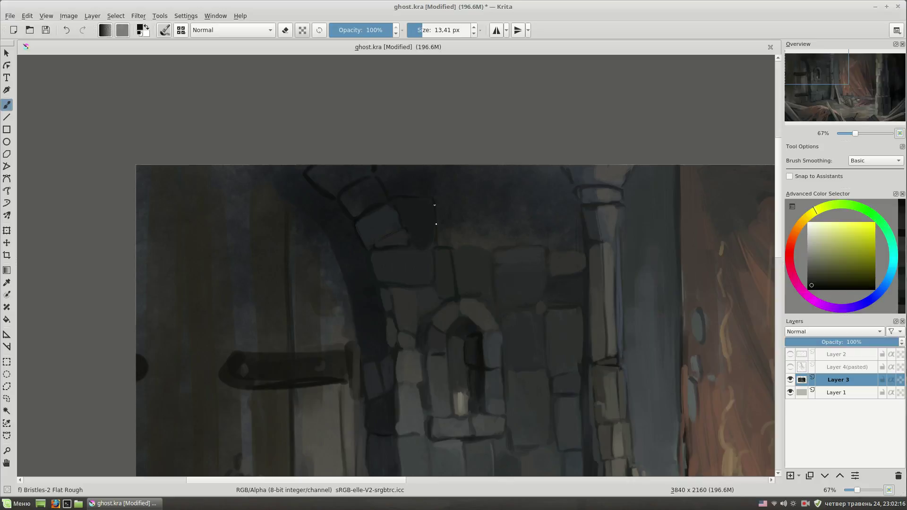
left_click_drag(363, 245, 376, 248)
Step: Sample dark blue-greys from the arch and wall, shrinking the brush to about 24 px
left_click(326, 245, "ctrl")
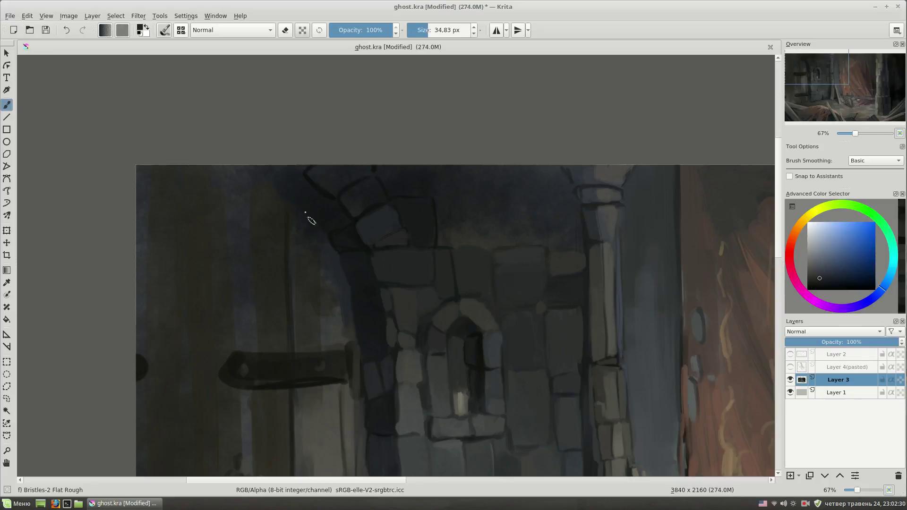
left_click(304, 231, "ctrl")
left_click(305, 217, "ctrl")
left_click_drag(314, 217, 318, 213)
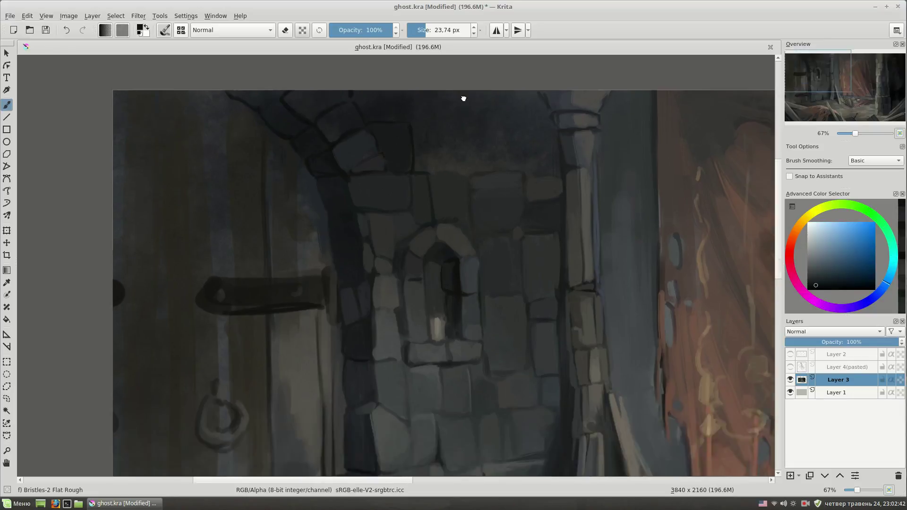
left_click_drag(291, 181, 410, 169)
Step: Paint blue over the upper arch stones, then add cyan-grey stone strokes
left_click(408, 184, "ctrl")
left_click(409, 197, "ctrl")
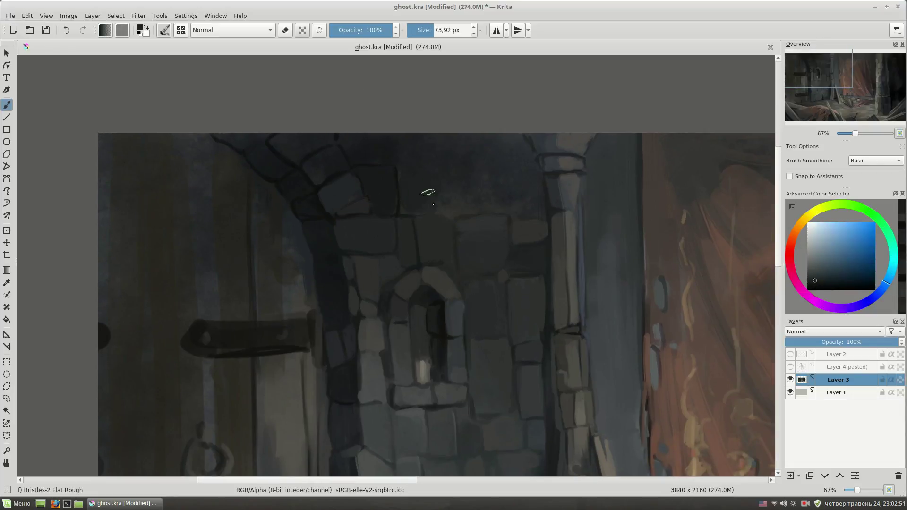
left_click(353, 146, "ctrl")
left_click_drag(353, 146, 514, 185)
left_click(447, 204, "ctrl")
left_click(463, 213, "ctrl")
left_click(403, 203, "ctrl")
left_click_drag(434, 212, 439, 213)
scroll(478, 213, "down", 1)
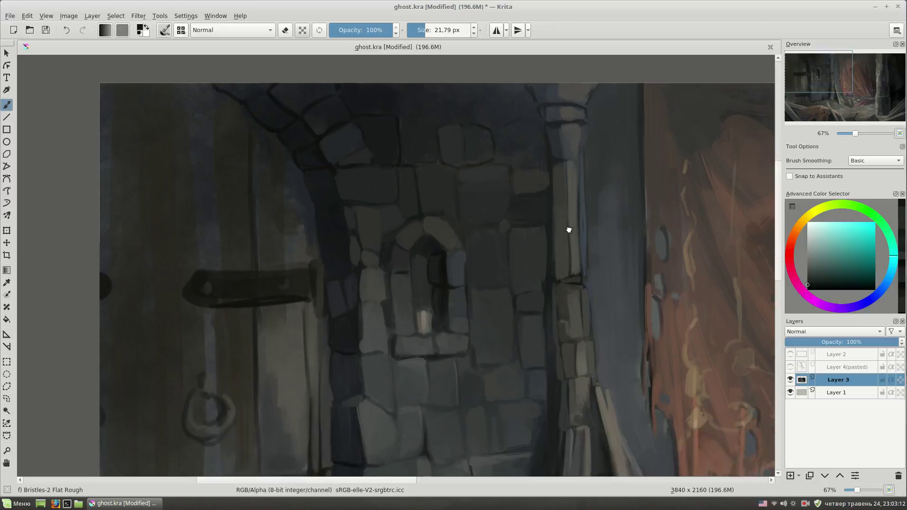
Step: With sampled dark blues and teal-grey, paint faint and dark strokes along the upper arch edge
left_click(481, 125, "ctrl")
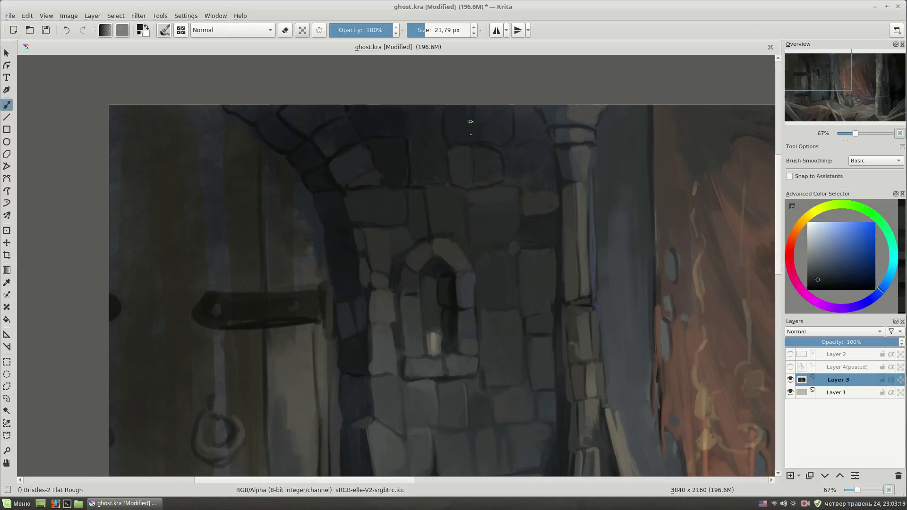
left_click(510, 130, "ctrl")
left_click_drag(532, 133, 551, 151)
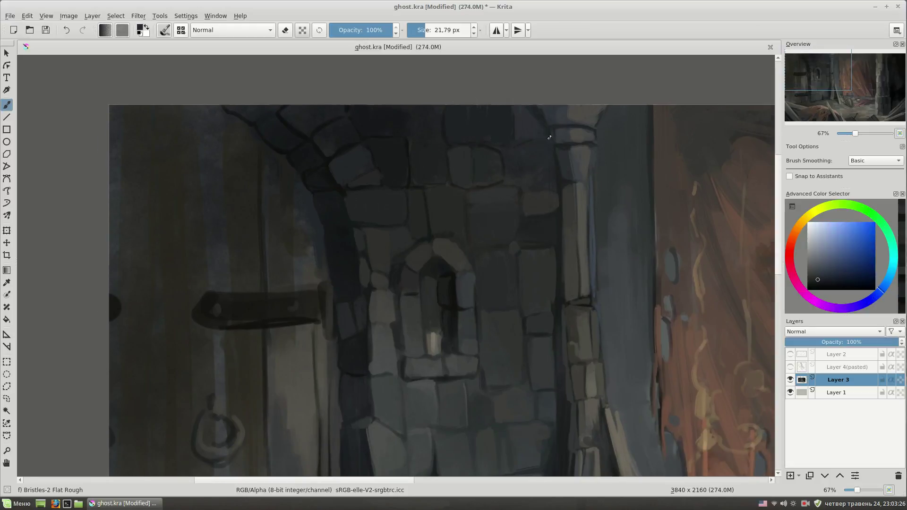
left_click(518, 143, "ctrl")
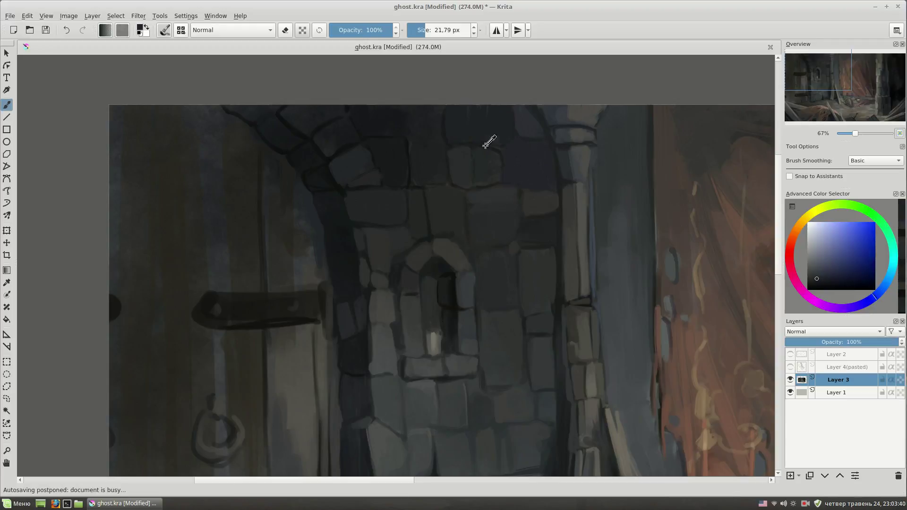
left_click(484, 168, "ctrl")
key("[")
left_click_drag(517, 134, 550, 127)
Step: Try another preset from the pop-up brush palette, revert to the previous brush, and pick a new colour
right_click(454, 158)
left_click(420, 118)
key("slash")
scroll(520, 330, "down", 1)
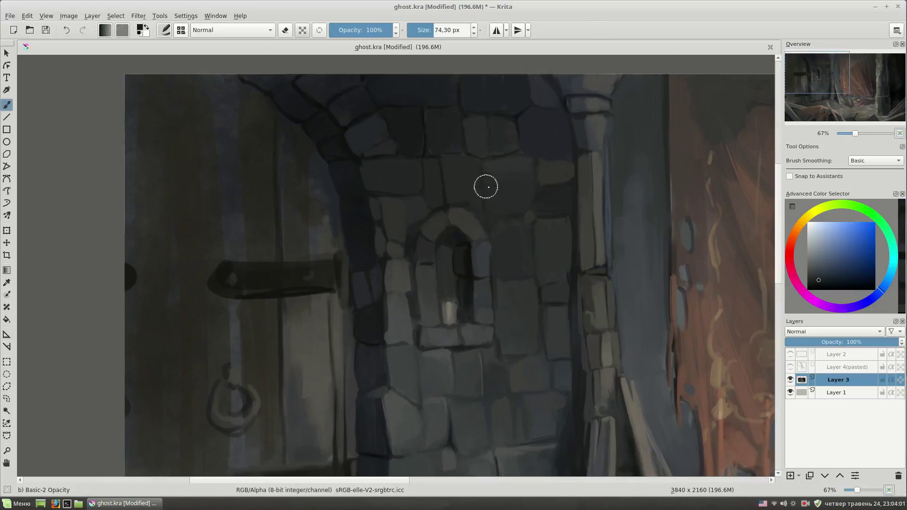
left_click(474, 267, "ctrl")
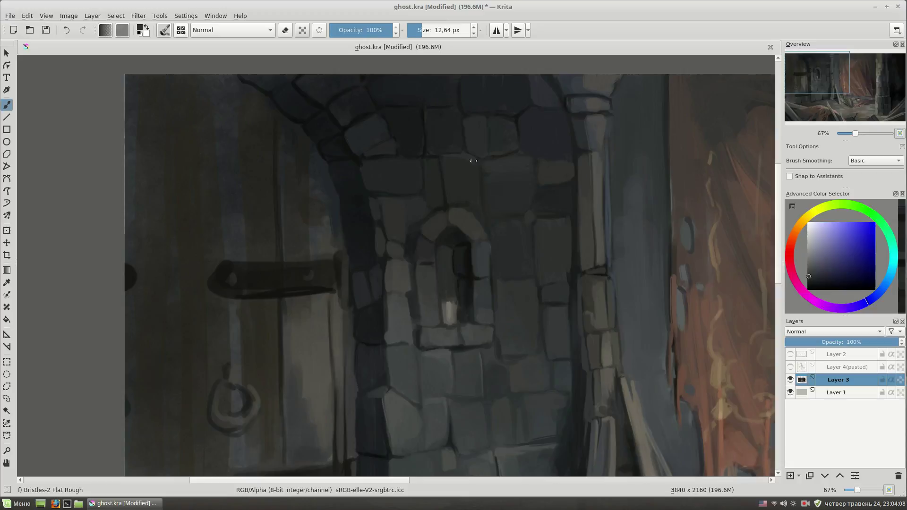
Step: Paint vertical warm brown-grey grain streaks down the door plank
left_click_drag(441, 225, 485, 249)
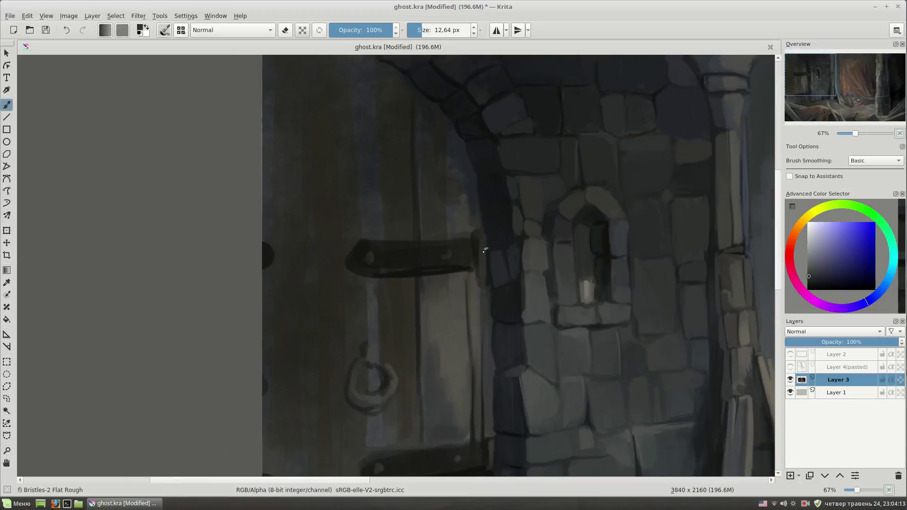
left_click(449, 298, "ctrl")
left_click_drag(464, 280, 463, 385)
mouse_move(452, 307)
left_mouse_down()
mouse_move(453, 401)
mouse_move(444, 350)
left_mouse_up()
left_click_drag(437, 304, 439, 363)
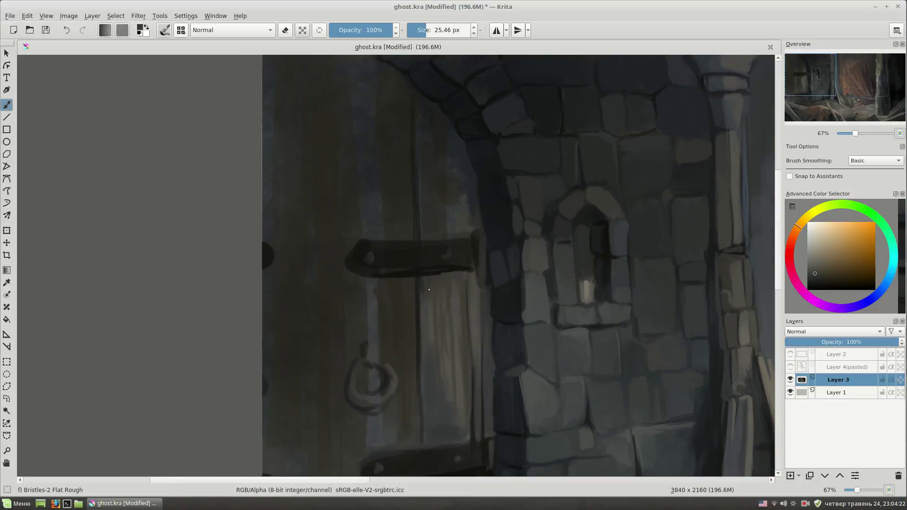
Step: Darken the upper hinge's vertical edge in black and add a light grey highlight beside it
left_click_drag(528, 258, 526, 225)
left_click(808, 289)
left_click_drag(475, 208, 483, 253)
key("bracketleft")
left_click(808, 248)
key("bracketleft")
left_click_drag(480, 208, 480, 245)
Step: In dark purple-blue, darken the hinge's lower edge, add plank lines, and outline the ring knocker
left_click(496, 234, "ctrl")
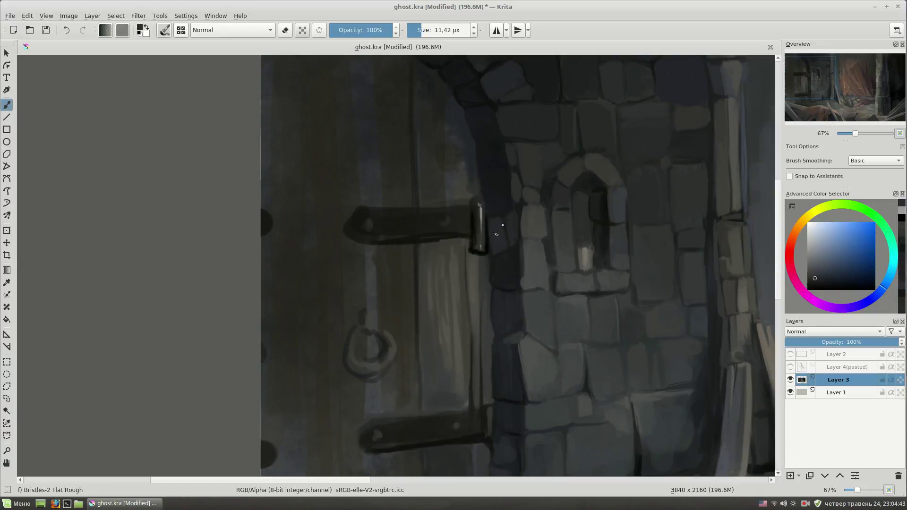
left_click(469, 271, "ctrl")
mouse_move(345, 234)
left_mouse_down()
mouse_move(377, 245)
mouse_move(417, 289)
left_mouse_up()
left_click_drag(465, 239, 465, 287)
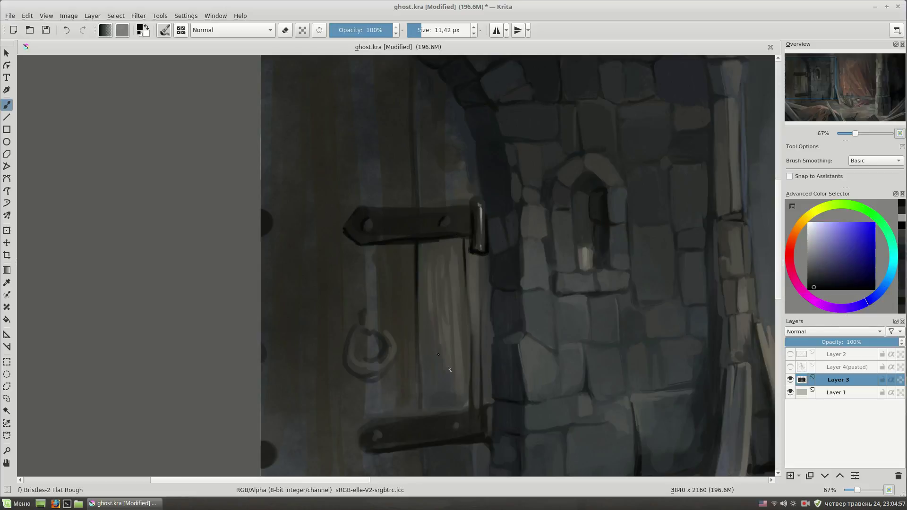
left_click_drag(369, 332, 352, 359)
Step: Add short lighter and dark yellow-grey strokes on the door, adjusting brush size
left_click(401, 365, "ctrl")
left_click_drag(395, 349, 426, 304)
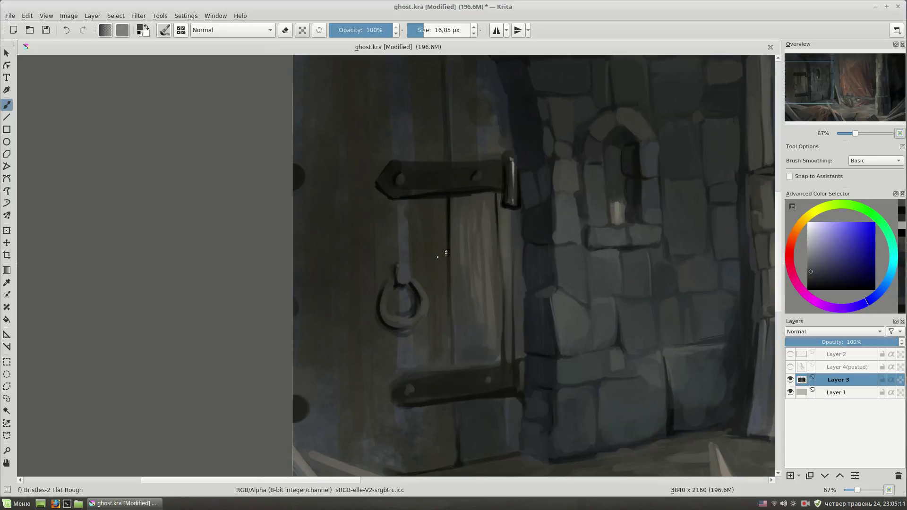
key("bracketright")
key("bracketright")
key("bracketright")
left_click(404, 231, "ctrl")
mouse_move(401, 208)
left_mouse_down()
mouse_move(407, 314)
mouse_move(422, 363)
mouse_move(439, 340)
mouse_move(435, 352)
left_mouse_up()
key("bracketleft")
key("bracketleft")
key("bracketleft")
Step: Rearrange and resize the colour selector docker, then restore the usual workspace layout
left_click_drag(818, 193, 819, 230)
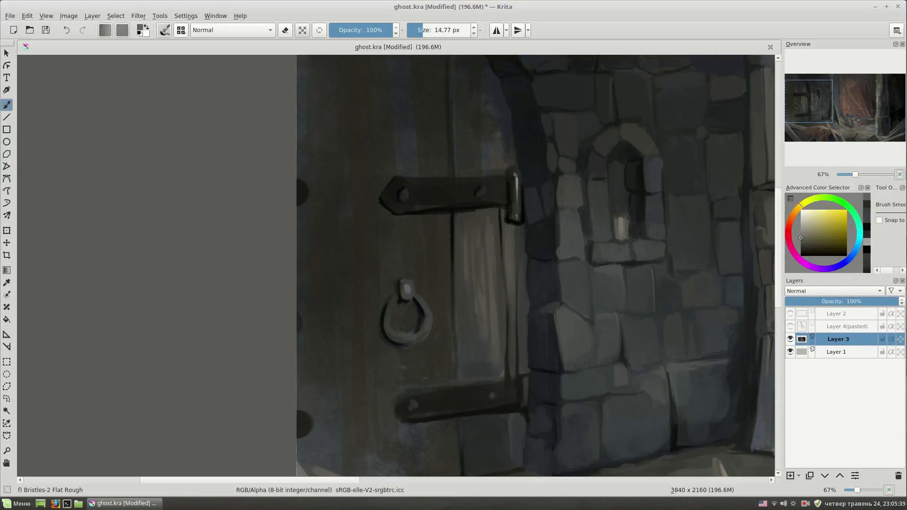
left_click_drag(818, 247, 819, 341)
left_click_drag(874, 231, 885, 191)
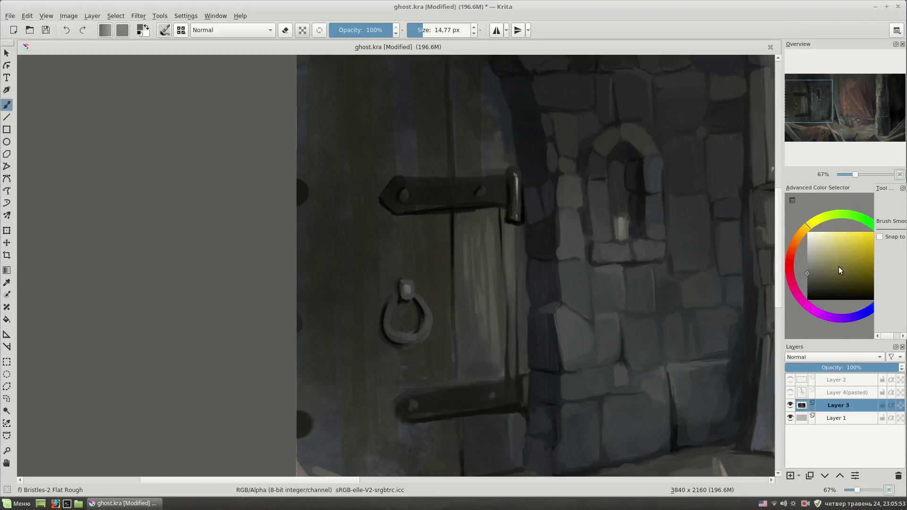
left_click(896, 30)
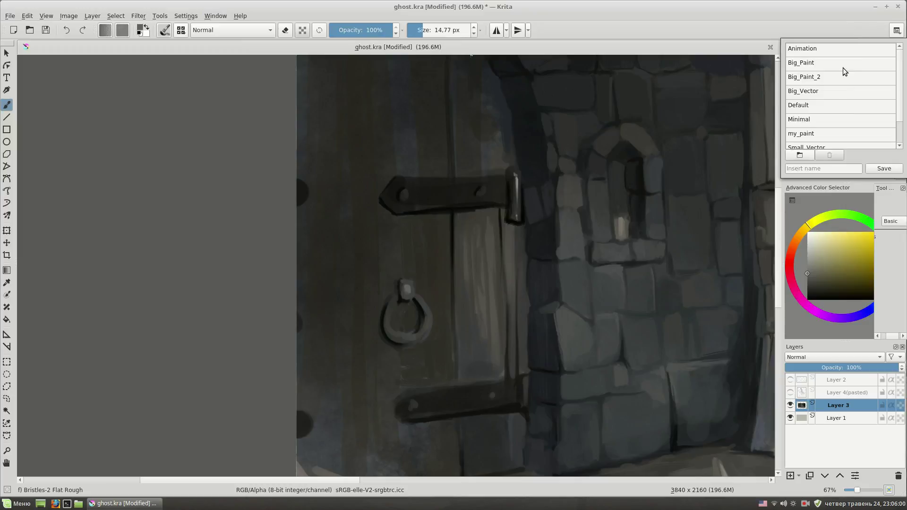
left_click(831, 133)
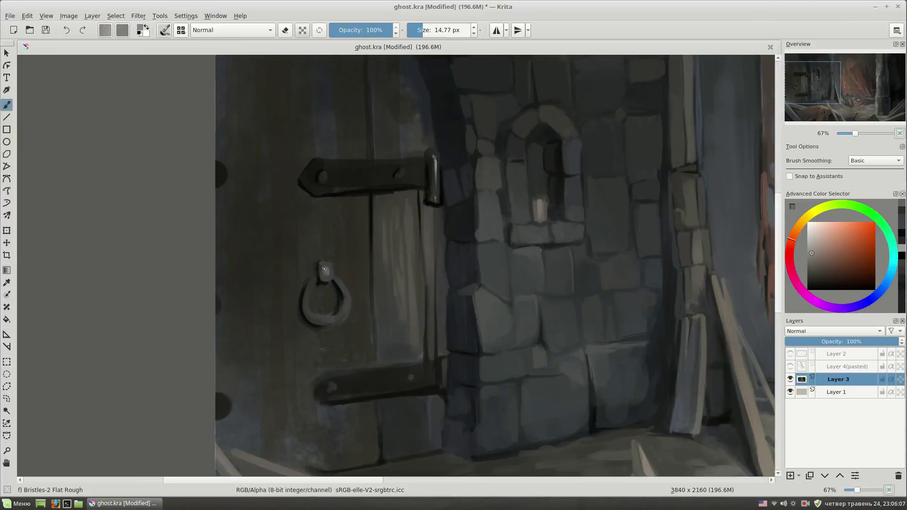
Step: Highlight the door ring, zoom out and back in to check, and pick a dark teal
left_click(325, 270)
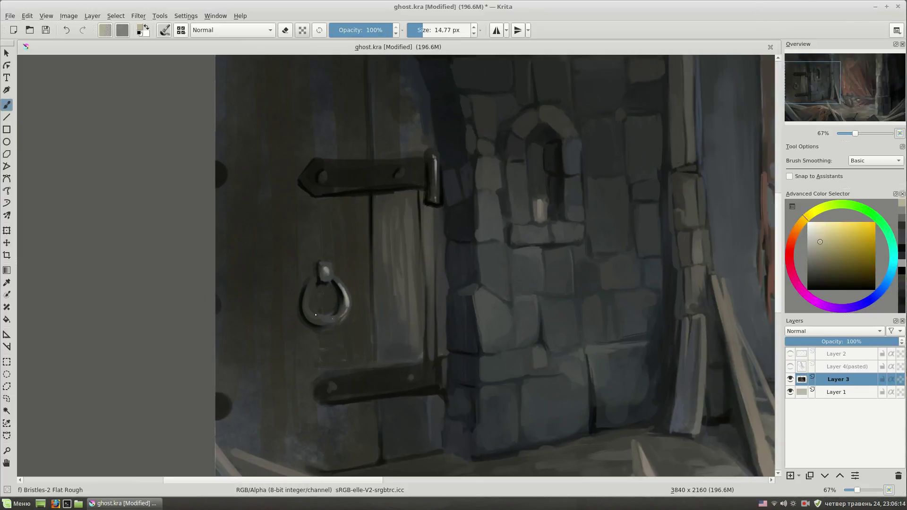
scroll(454, 246, "down", 2, "ctrl")
scroll(450, 249, "up", 2, "ctrl")
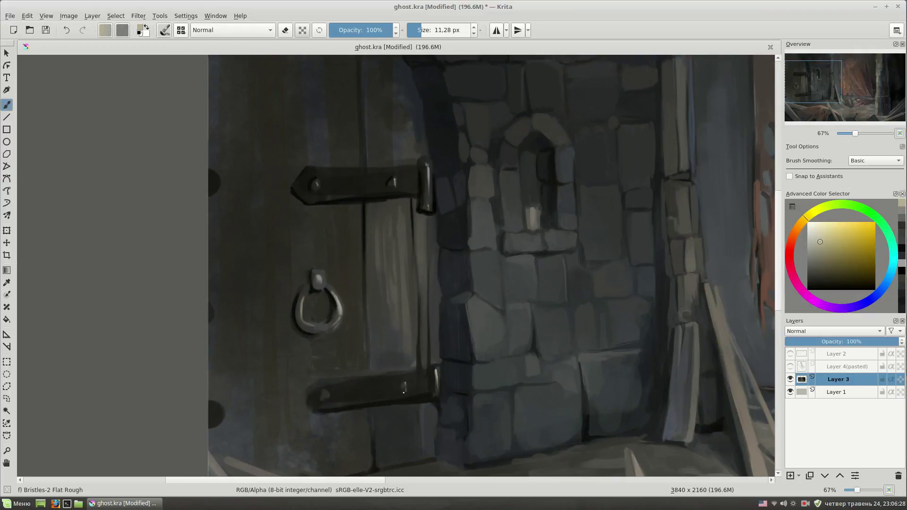
scroll(327, 393, "down", 1, "ctrl")
scroll(404, 296, "down", 1, "ctrl")
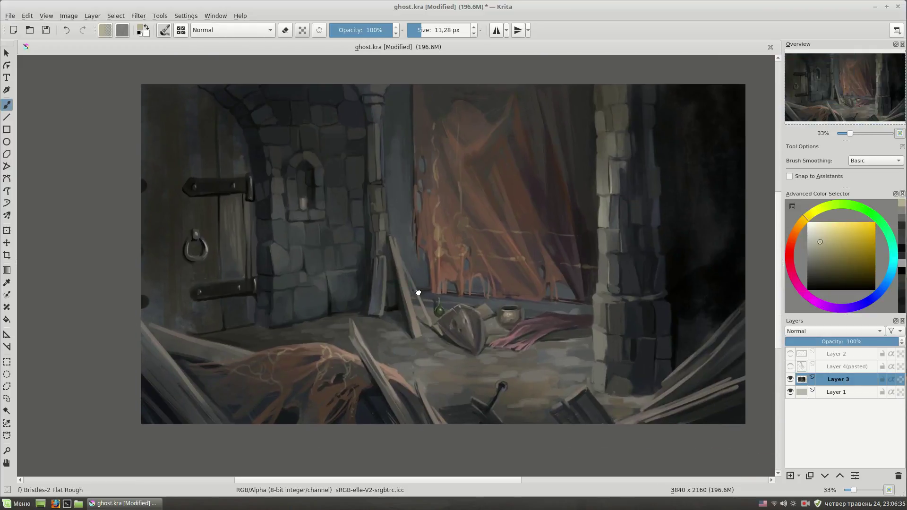
scroll(437, 320, "up", 2, "ctrl")
scroll(378, 236, "left", 3)
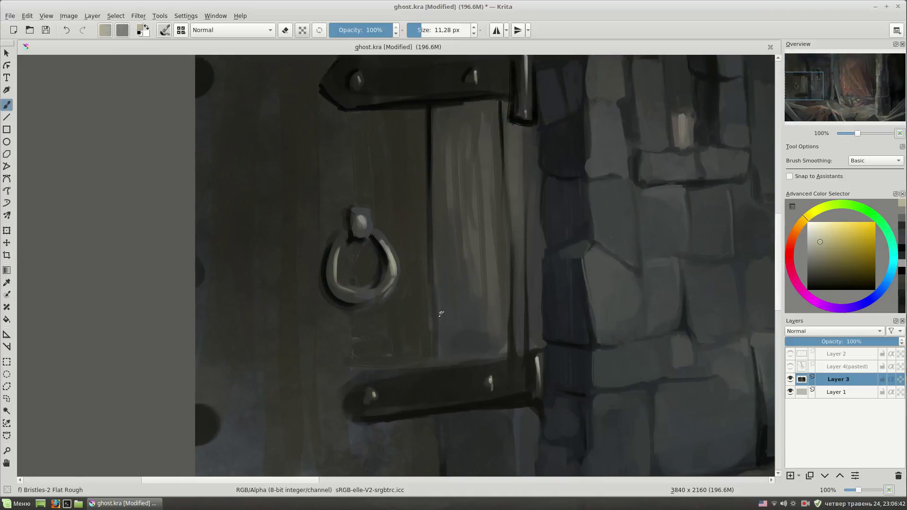
scroll(359, 211, "left", 3)
left_click(440, 195, "ctrl")
Step: Reinforce the upper hinge with dark strokes, then sample dark olive-yellow and dark blue
left_click_drag(368, 153, 430, 154)
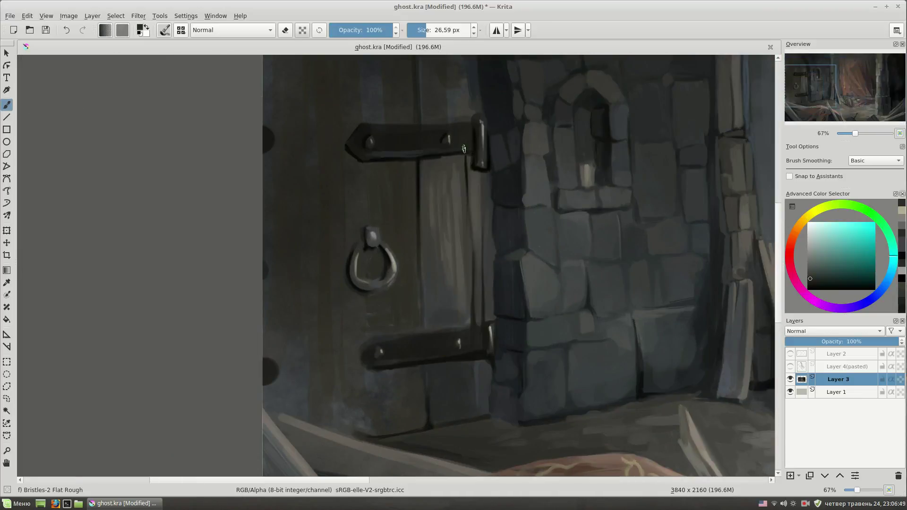
left_click_drag(366, 126, 420, 125)
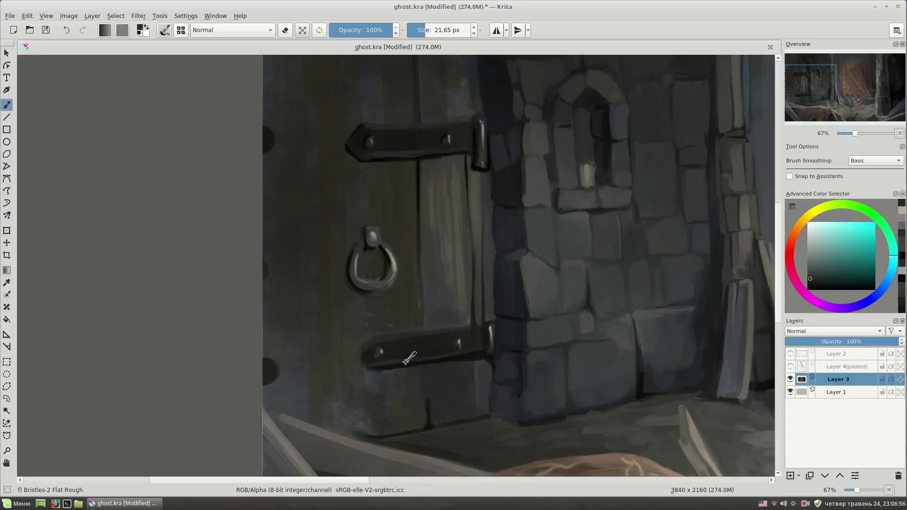
left_click(363, 349, "ctrl")
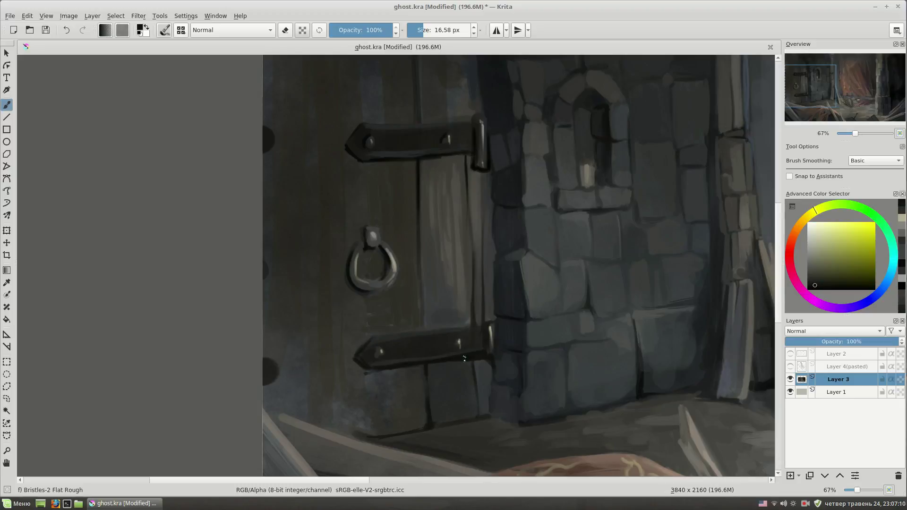
left_click(416, 297, "ctrl")
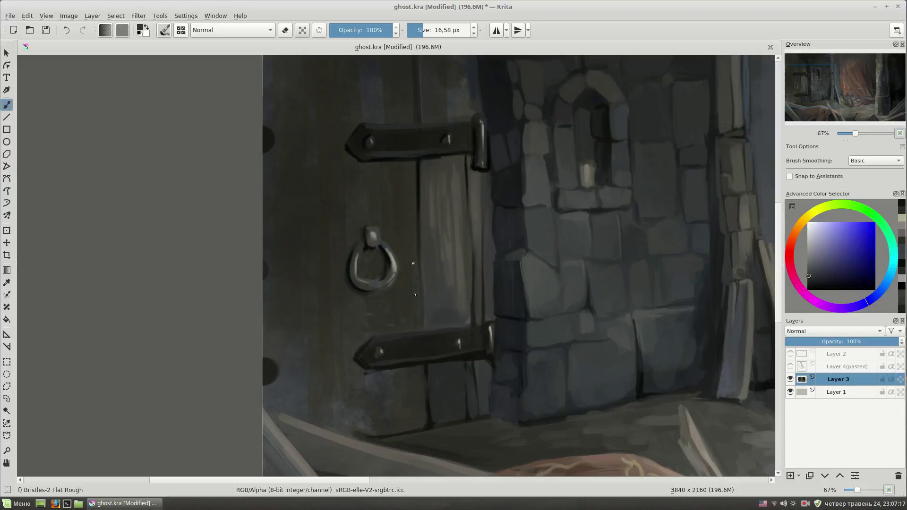
Step: Switch briefly to Basic-2 Opacity, return to Bristles-2 Flat Rough, and paint a dark stroke below the ring
right_click(402, 329)
left_click(373, 378)
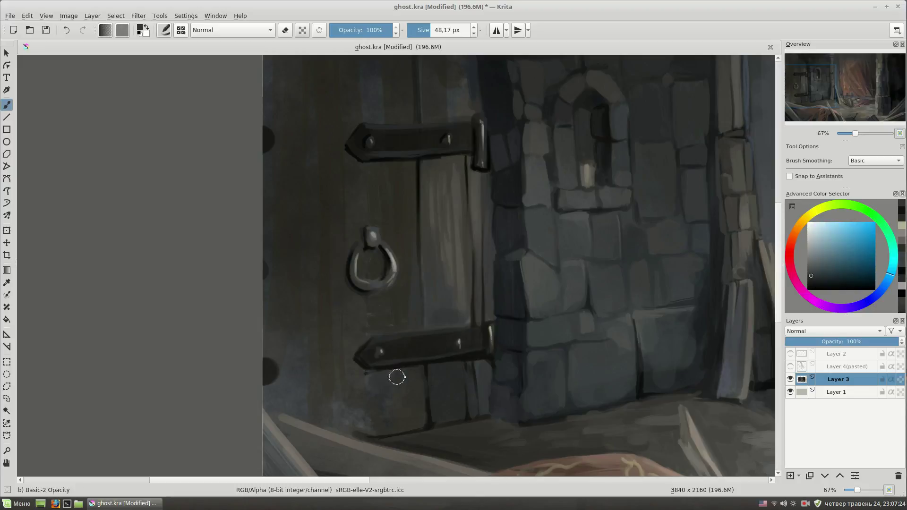
right_click(383, 322)
left_click(369, 203)
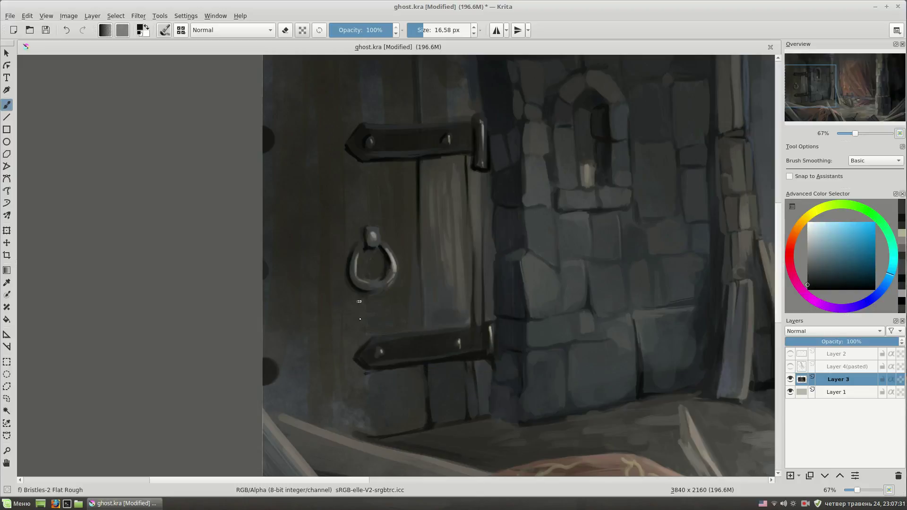
left_click_drag(367, 296, 366, 326)
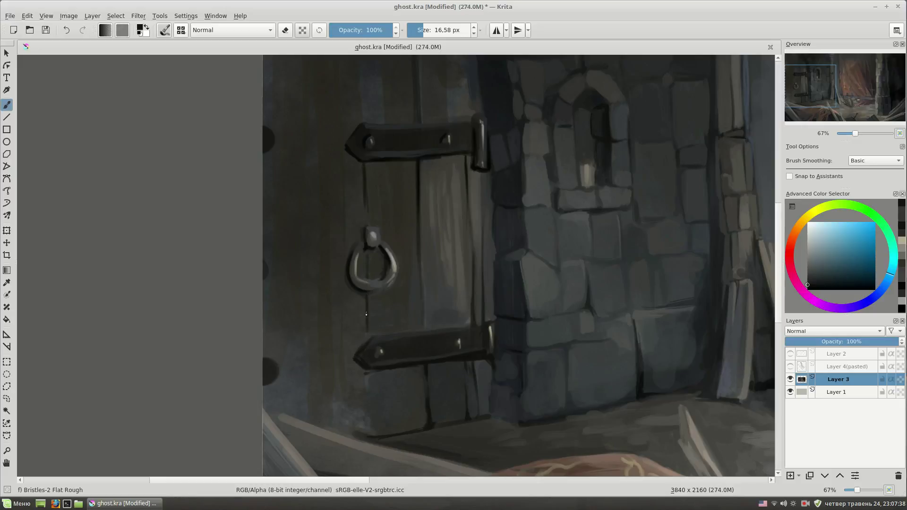
Step: Sample a dark warm brown and repaint the area around the lower hinge
left_click(391, 313, "ctrl")
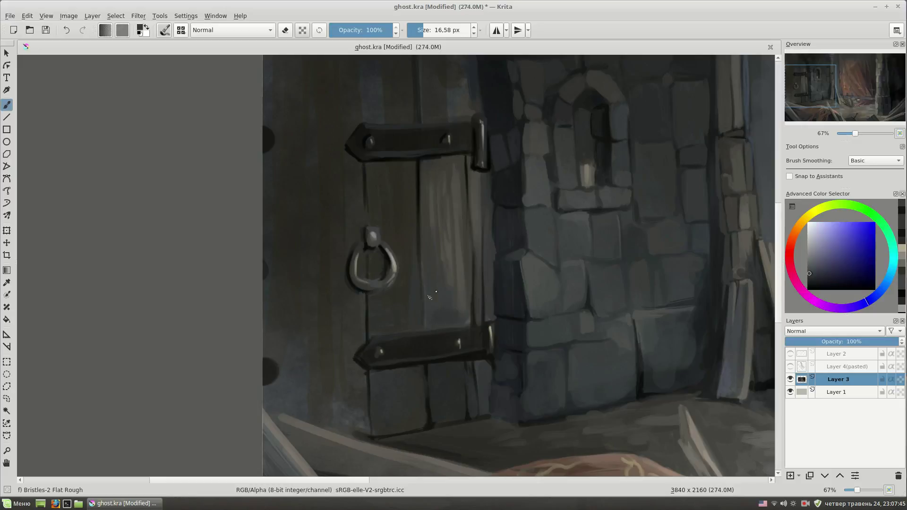
left_click(364, 330, "ctrl")
left_click_drag(376, 390, 416, 373)
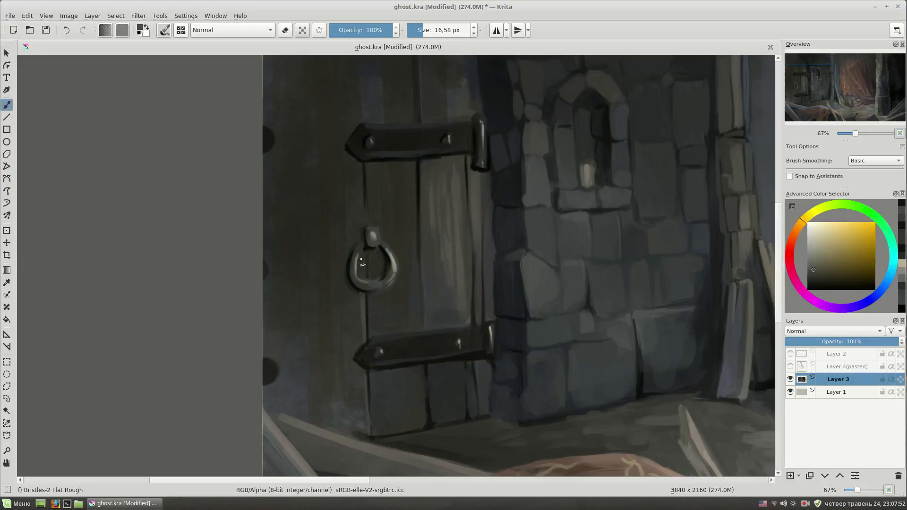
left_click_drag(393, 216, 412, 387)
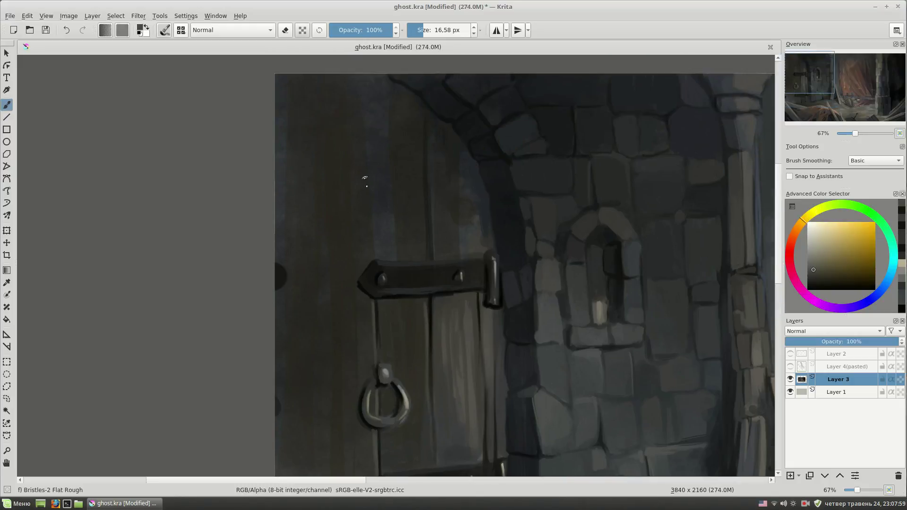
Step: Mix a darker purple-blue and paint a stroke above the hinge with Bristles-2 Flat Rough, then undo it
right_click(425, 229)
left_click(401, 281)
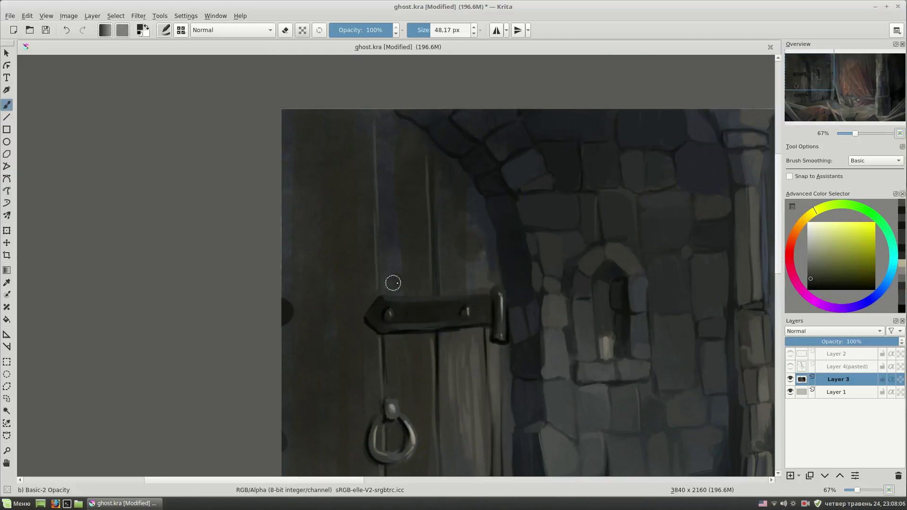
left_click(415, 241, "ctrl")
left_click(445, 203, "ctrl")
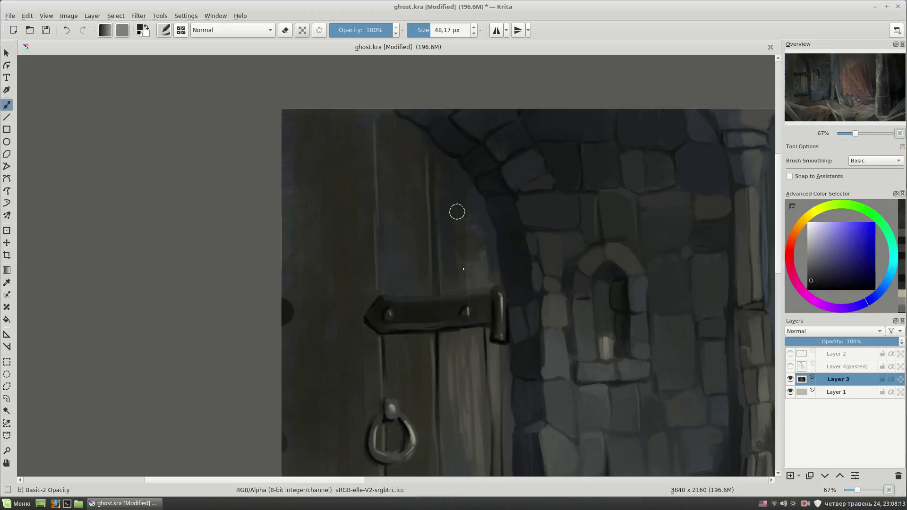
left_click_drag(484, 286, 475, 255)
right_click(474, 255)
left_click(426, 265)
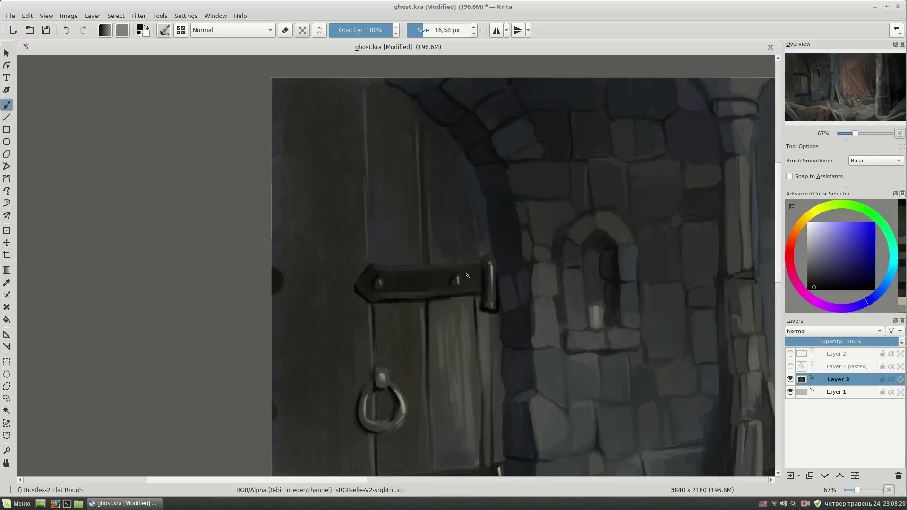
left_click_drag(427, 265, 427, 220)
key("ctrl+z")
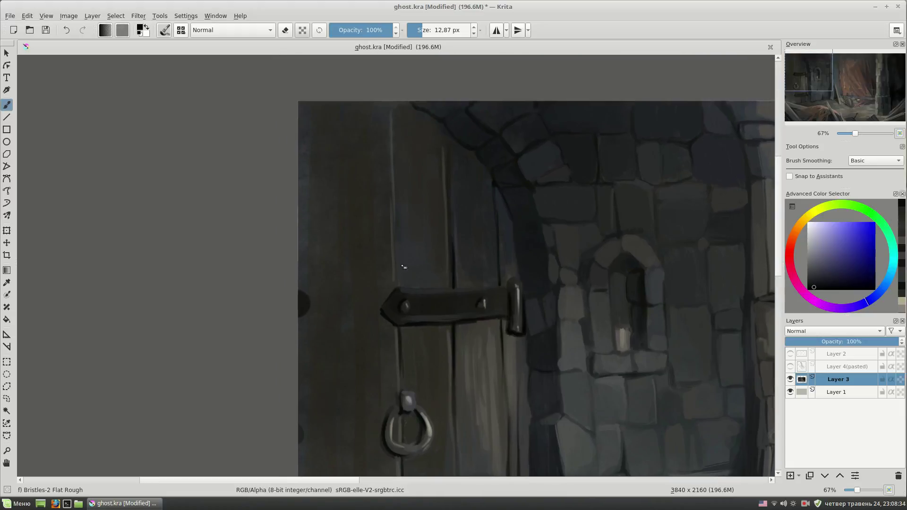
Step: Sample brownish-orange tones and paint a light stroke along the door's left edge
left_click(453, 324, "ctrl")
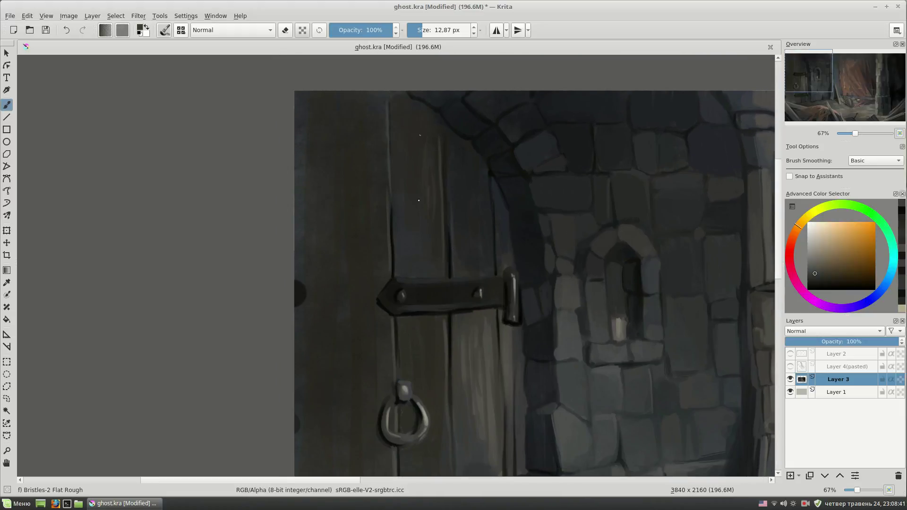
left_click_drag(338, 319, 387, 202)
mouse_move(401, 406)
left_mouse_down()
mouse_move(404, 329)
mouse_move(440, 407)
left_mouse_up()
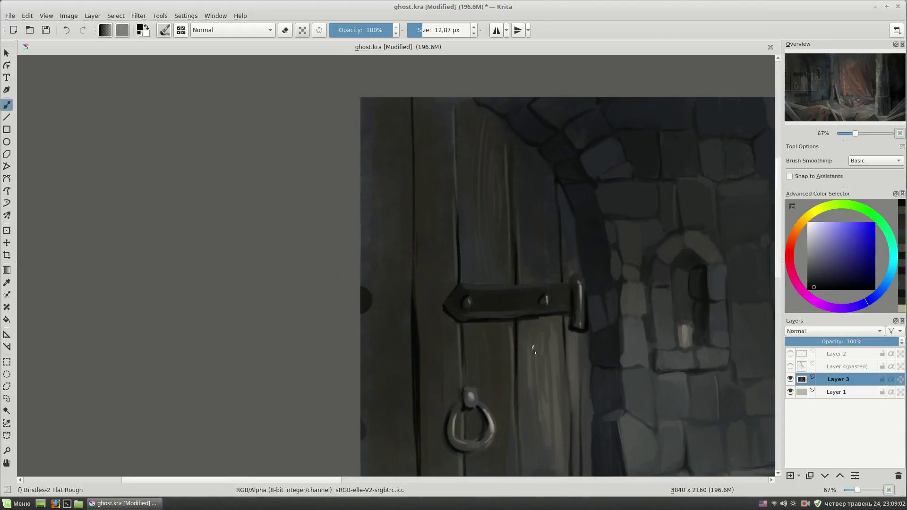
left_click(411, 133, "ctrl")
left_click_drag(410, 325, 414, 255)
left_click_drag(414, 215, 412, 321)
left_click_drag(428, 415, 418, 260)
Step: With the Basic-2 Opacity brush, glaze along the door's left edge in a fine-tuned colour
right_click(432, 294)
left_click(434, 213)
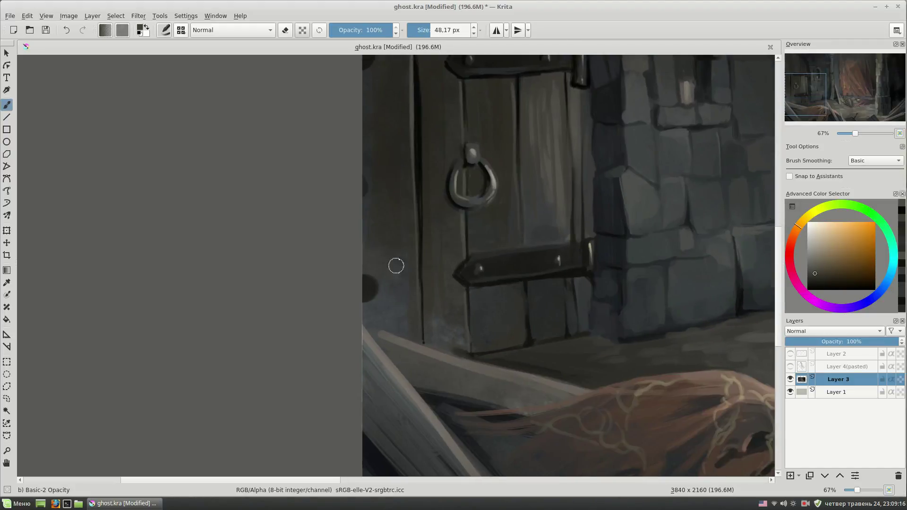
left_click(405, 292, "ctrl")
left_click_drag(378, 306, 399, 320)
left_click(432, 304, "ctrl")
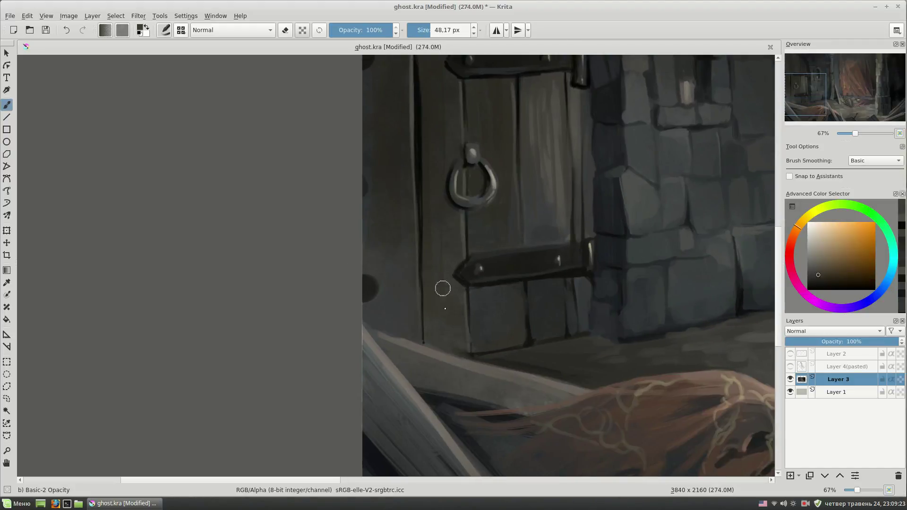
left_click_drag(443, 276, 401, 364)
Step: Return to Bristles-2 Flat Rough and sample dark blues and browns across the door and hinges
right_click(468, 243)
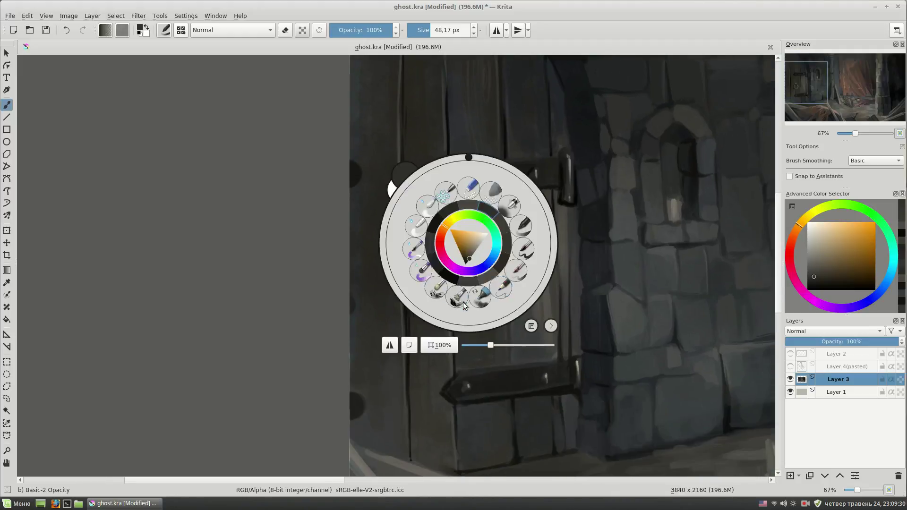
left_click(485, 303)
left_click(406, 222, "ctrl")
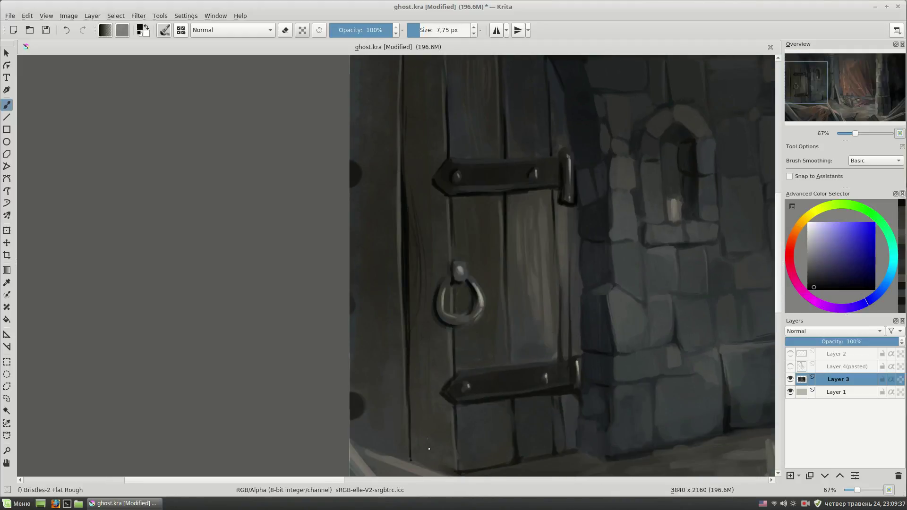
left_click_drag(424, 404, 457, 474)
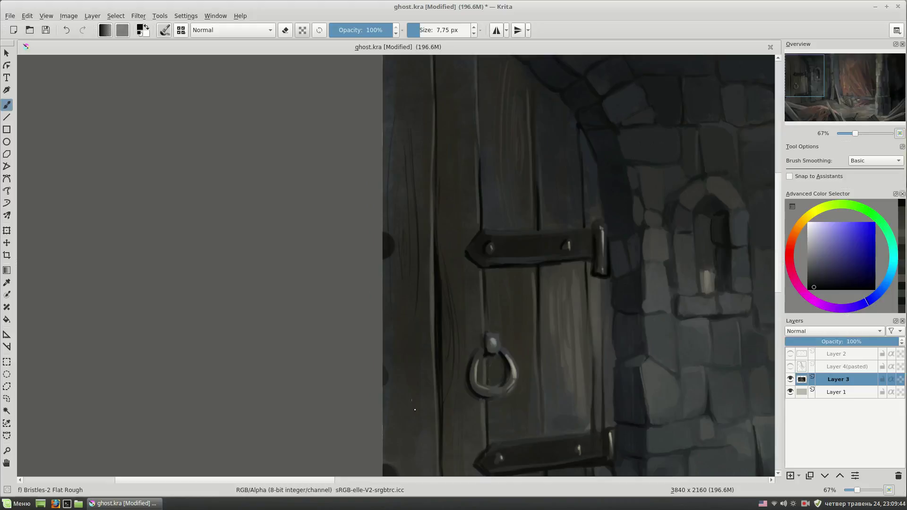
left_click_drag(401, 341, 401, 226)
left_click(472, 210, "ctrl")
left_click_drag(543, 204, 539, 241)
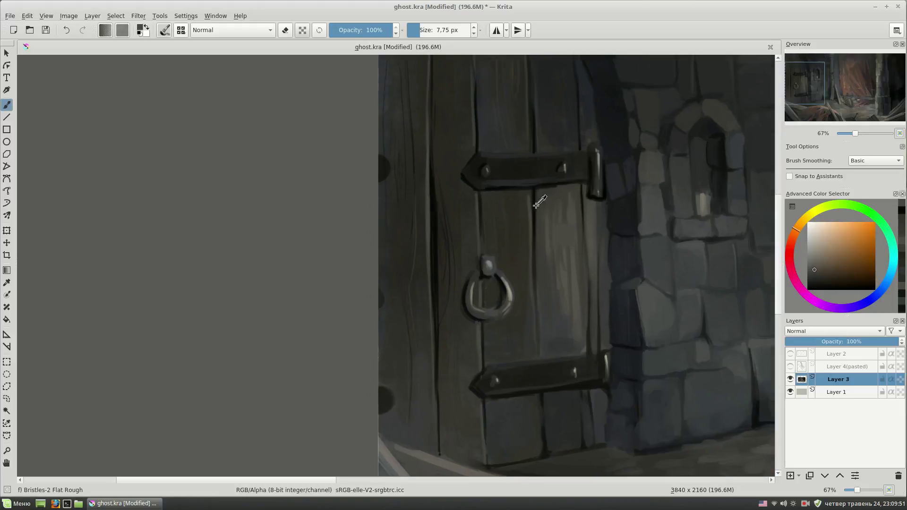
left_click(548, 232, "ctrl")
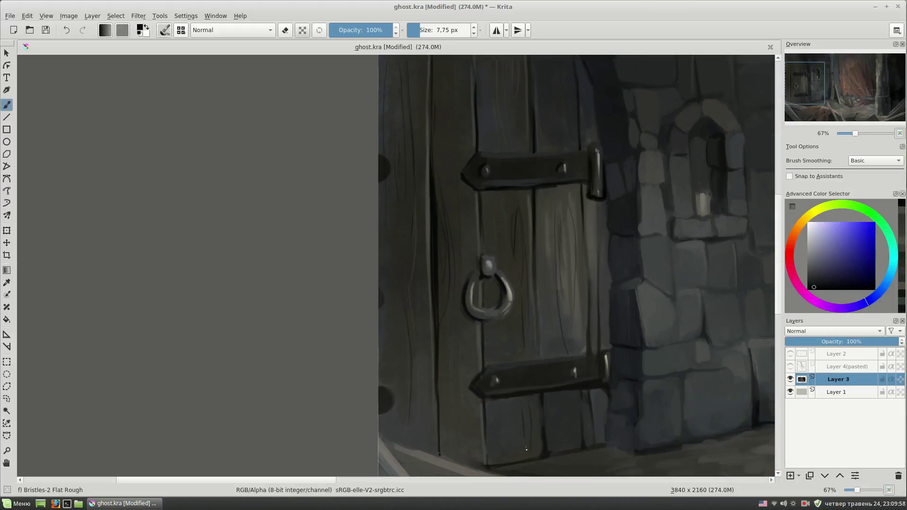
left_click_drag(520, 125, 526, 249)
left_click(526, 314, "ctrl")
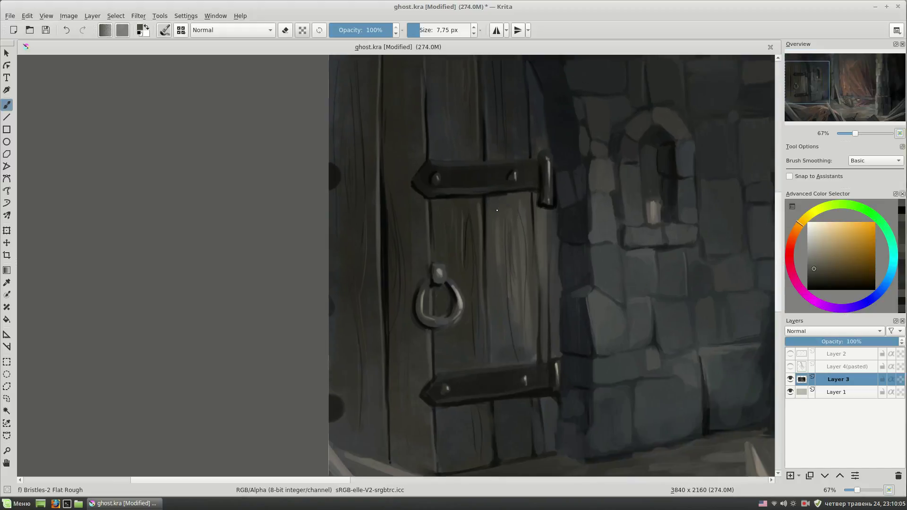
Step: Pick dark teal and dark yellow tones and slightly enlarge the brush, sampling the door ring
scroll(503, 314, "down", 2)
scroll(335, 284, "up", 3)
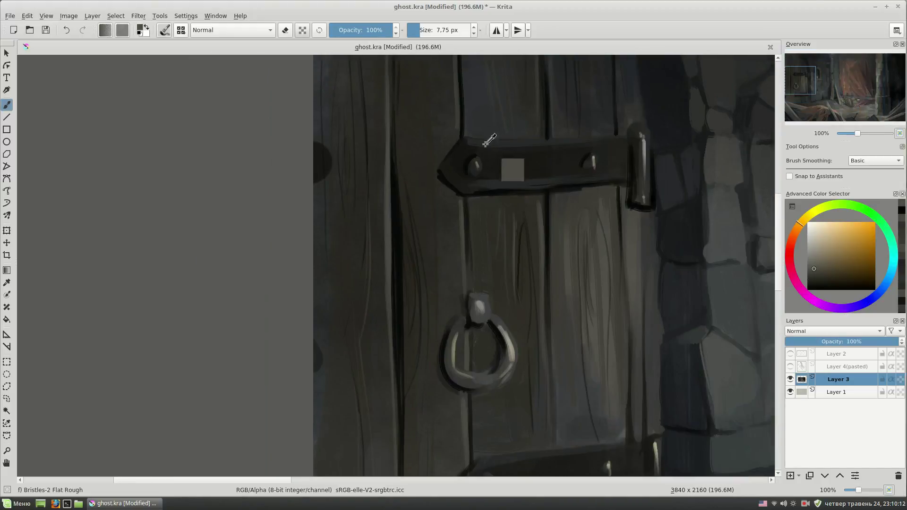
left_click(321, 331, "ctrl")
mouse_move(312, 336)
left_mouse_down()
mouse_move(323, 336)
mouse_move(389, 239)
left_mouse_up()
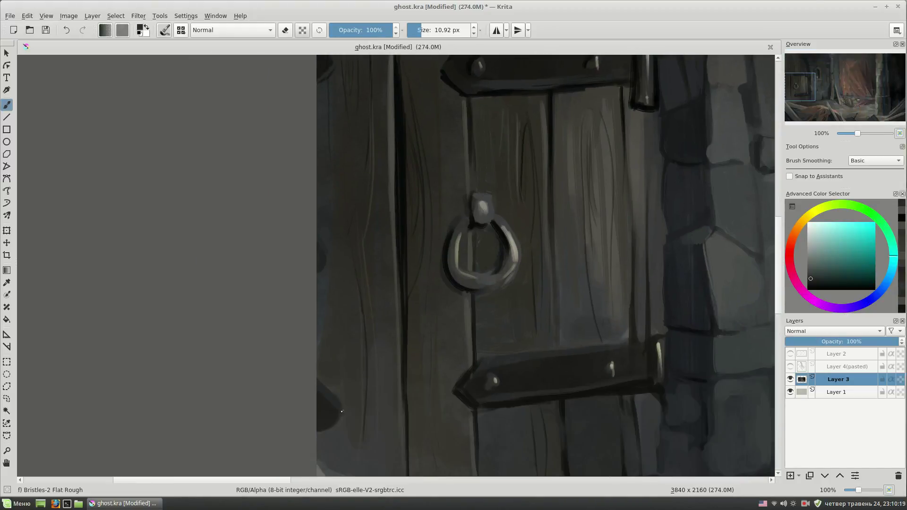
left_click(326, 399, "ctrl")
left_click_drag(294, 63, 341, 204)
left_click(543, 359, "ctrl")
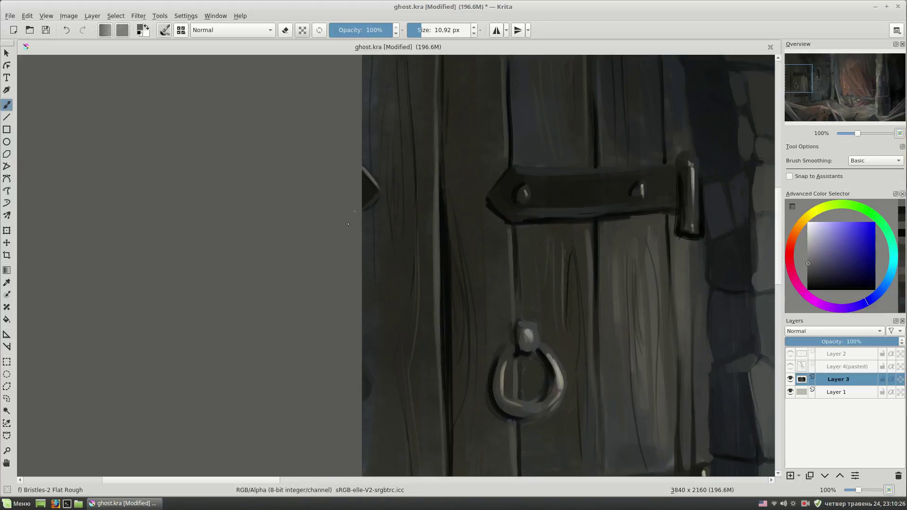
left_click_drag(543, 359, 487, 170)
left_click_drag(510, 320, 498, 474)
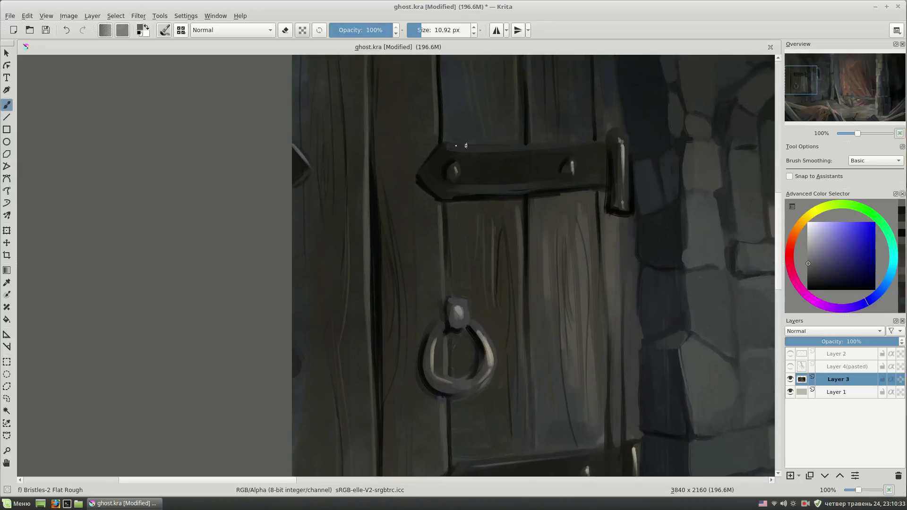
scroll(546, 201, "down", 3)
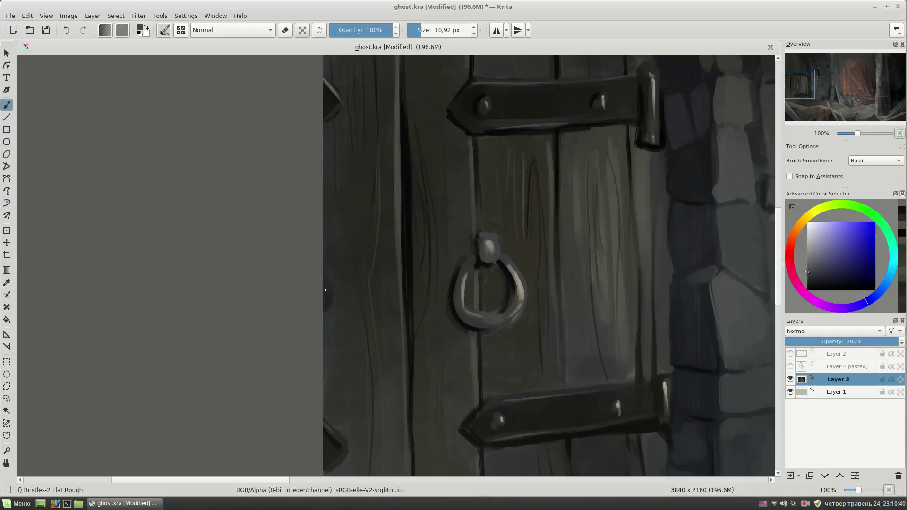
left_click(341, 281, "ctrl")
scroll(341, 281, "down", 2)
Step: Darken the plank edge with dark blue-grey strokes, shrinking the brush partway
mouse_move(501, 344)
left_mouse_down()
mouse_move(441, 314)
mouse_move(290, 302)
left_mouse_up()
left_click(258, 326, "ctrl")
left_click(225, 348, "ctrl")
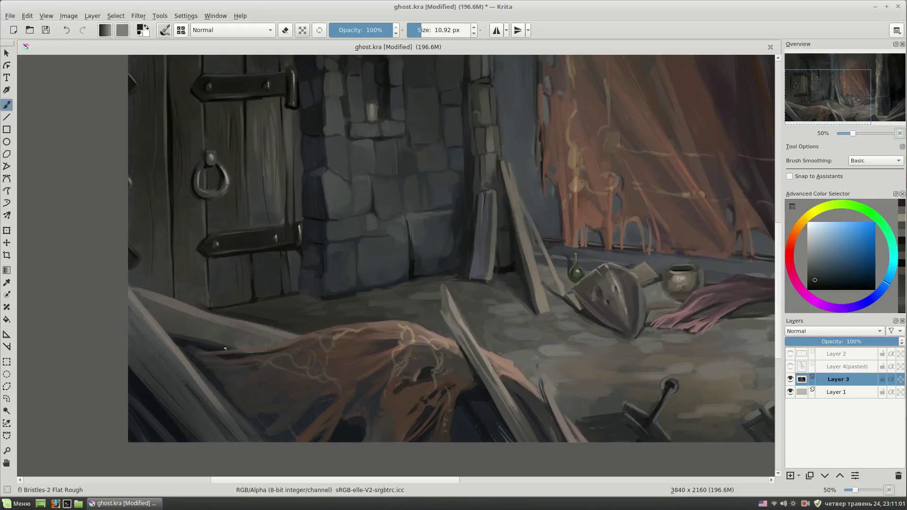
mouse_move(225, 349)
left_mouse_down()
mouse_move(288, 340)
mouse_move(207, 324)
left_mouse_up()
key("bracketleft")
mouse_move(265, 333)
left_mouse_down()
mouse_move(199, 319)
mouse_move(280, 341)
mouse_move(148, 307)
left_mouse_up()
Step: Switch the brush from Basic-2 Opacity to Bristles-2 Flat Rough via the quick brush palette
right_click(281, 342)
left_click(227, 284)
right_click(367, 314)
left_click(335, 265)
Step: Try orange and blue-grey samples, settle on a dull orange, then zoom out to 33%
left_click(193, 316, "ctrl")
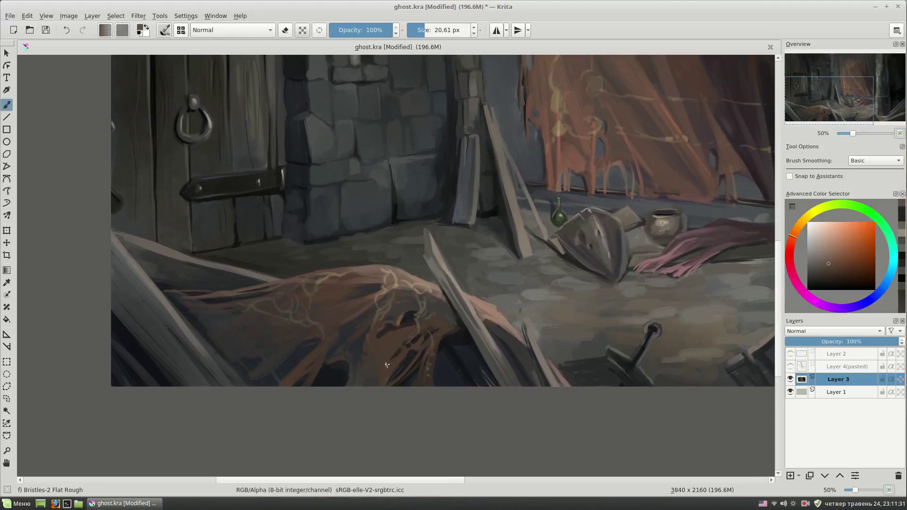
left_click_drag(365, 340, 370, 339)
left_click(437, 336, "ctrl")
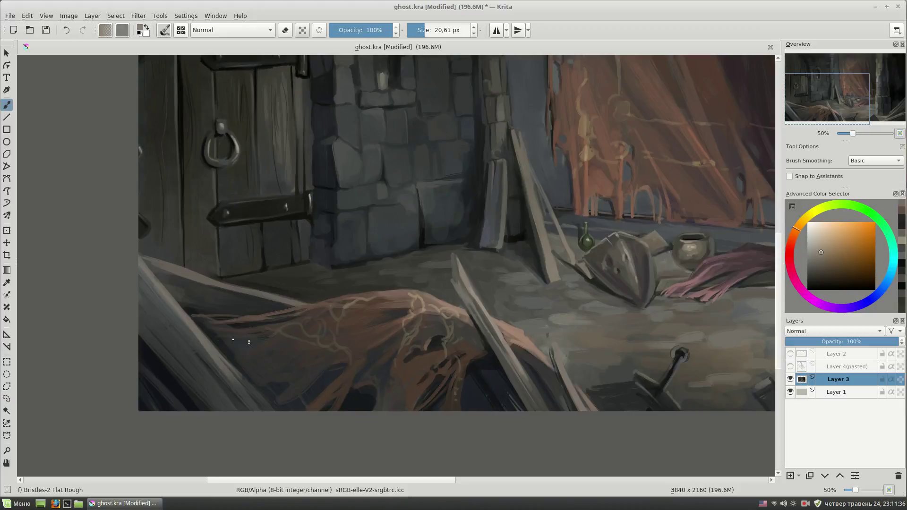
left_click(227, 382, "ctrl")
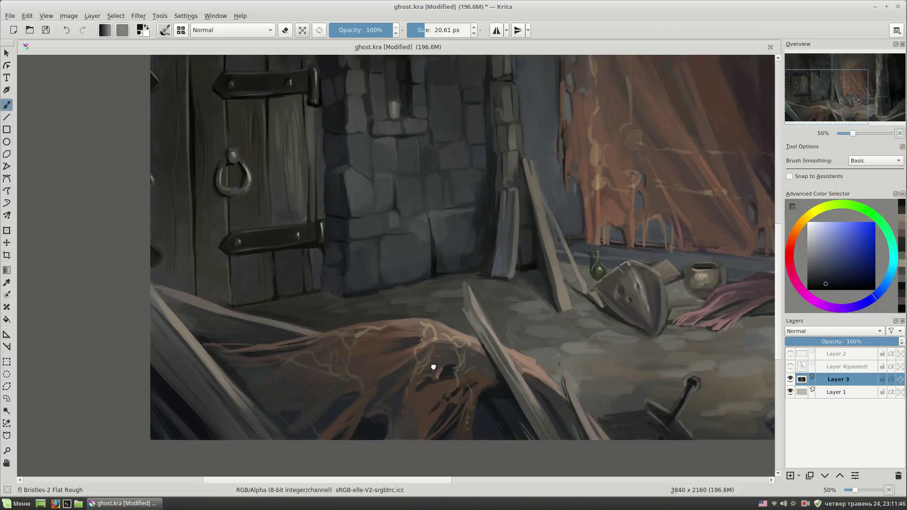
left_click(432, 366, "ctrl")
left_click_drag(431, 367, 494, 276)
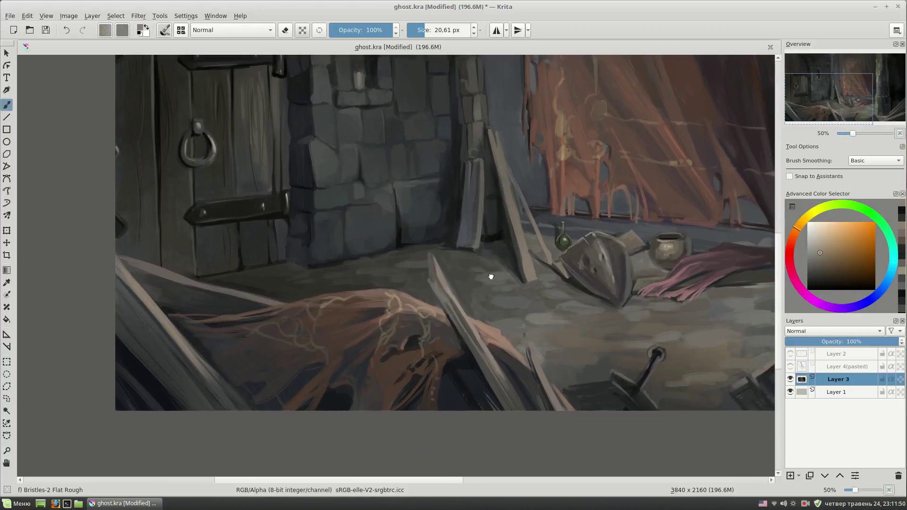
scroll(493, 275, "down", 1)
scroll(482, 302, "down", 1)
scroll(471, 326, "up", 1)
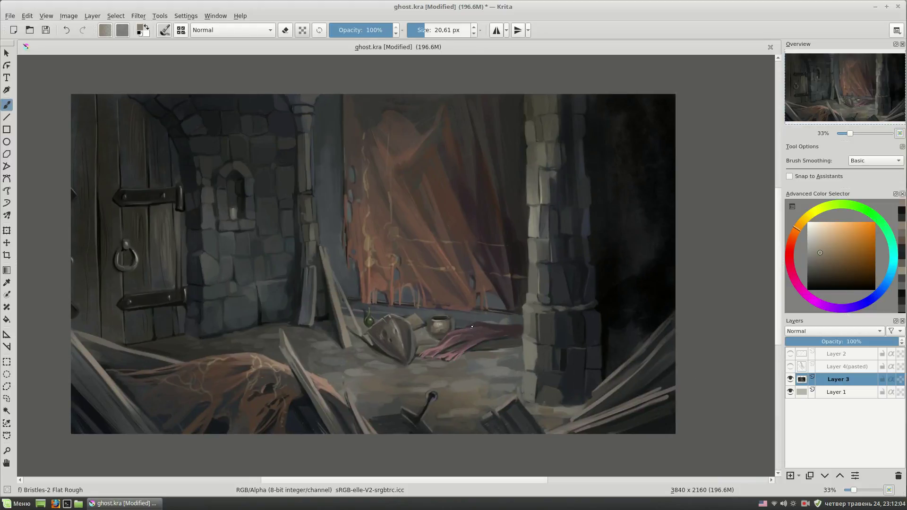
Step: Briefly show and hide the ghost woman layer, then zoom in right of the pillar
left_click(790, 366)
left_click_drag(547, 297, 597, 289)
left_click(790, 366)
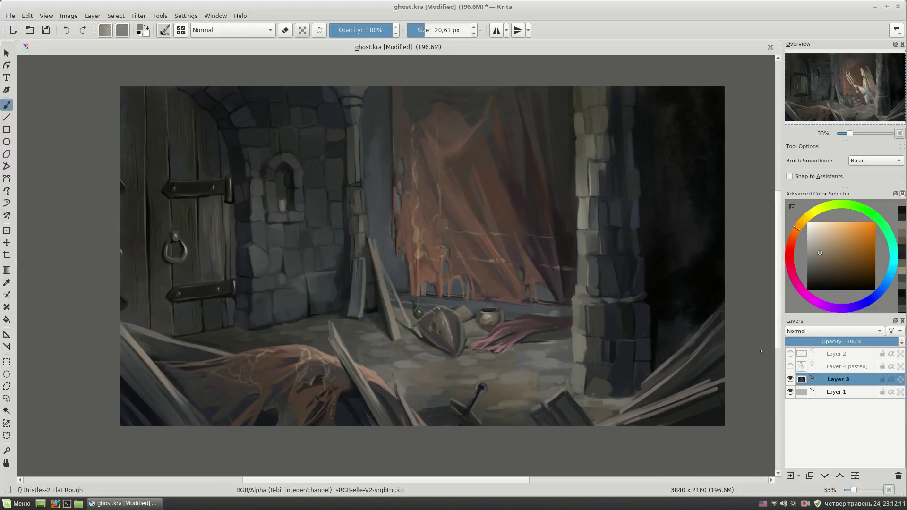
scroll(668, 318, "up", 1)
scroll(582, 303, "up", 1)
Step: With a 50 px brush, paint dark teal strokes right of the pillar
left_click(546, 317, "ctrl")
left_click_drag(546, 321, 605, 325)
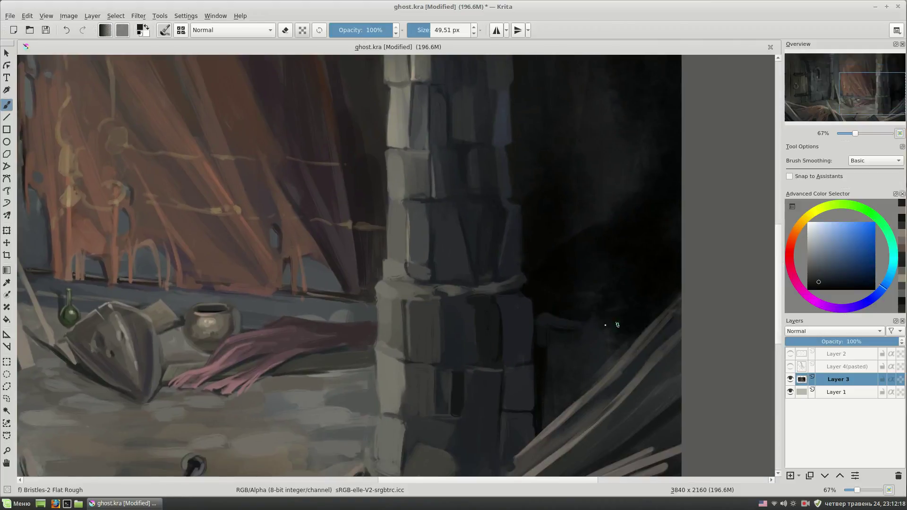
left_click(602, 339, "ctrl")
scroll(600, 299, "down", 1)
scroll(567, 304, "down", 1)
left_click_drag(591, 326, 539, 355)
scroll(616, 286, "up", 3)
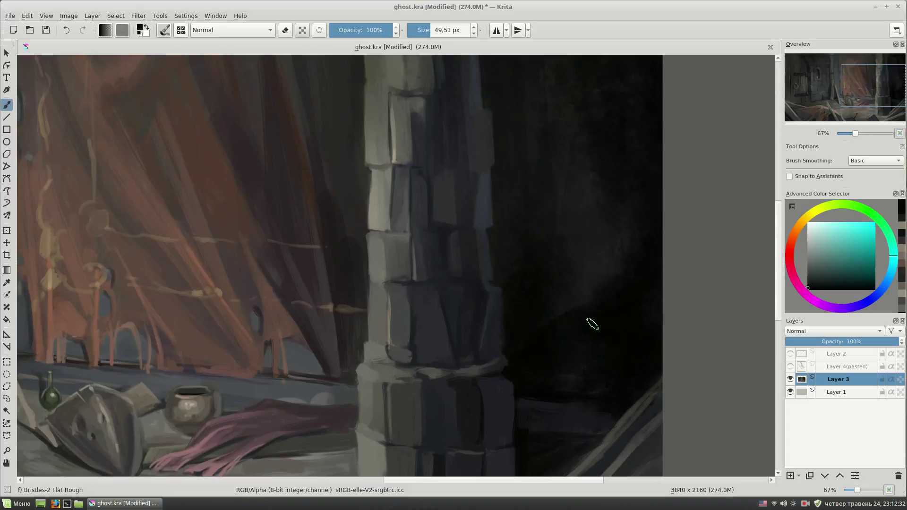
scroll(591, 319, "down", 3)
scroll(543, 321, "up", 2)
Step: Try dark pink, dark teal and dark blue shadow colours for the curtain folds
left_click(820, 285)
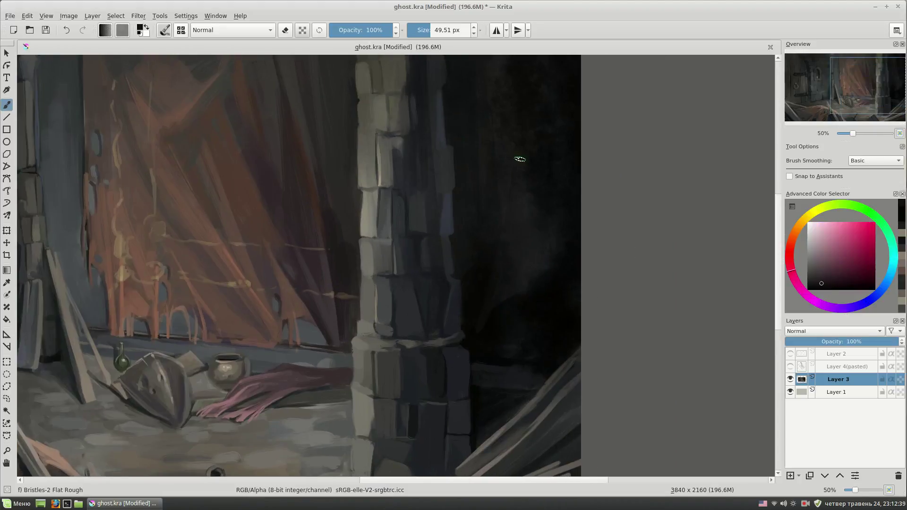
scroll(480, 344, "up", 1)
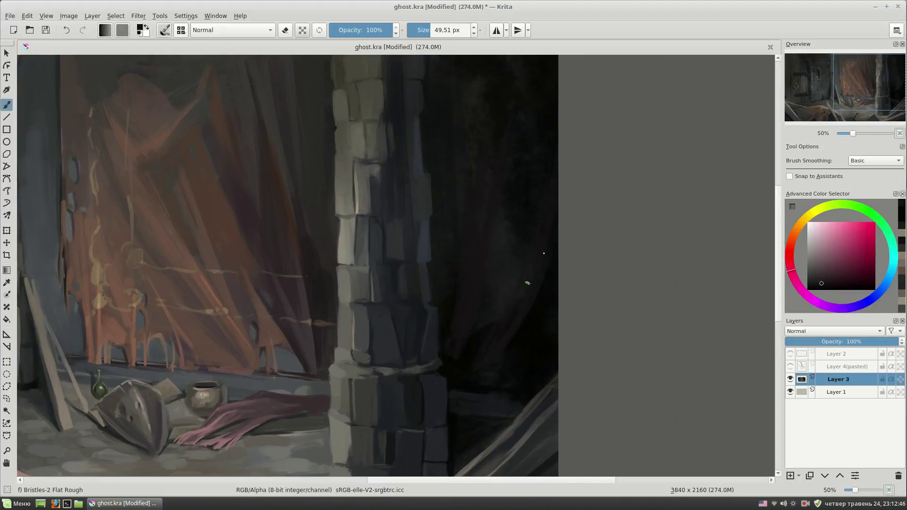
scroll(496, 307, "down", 2)
left_click(476, 326, "ctrl")
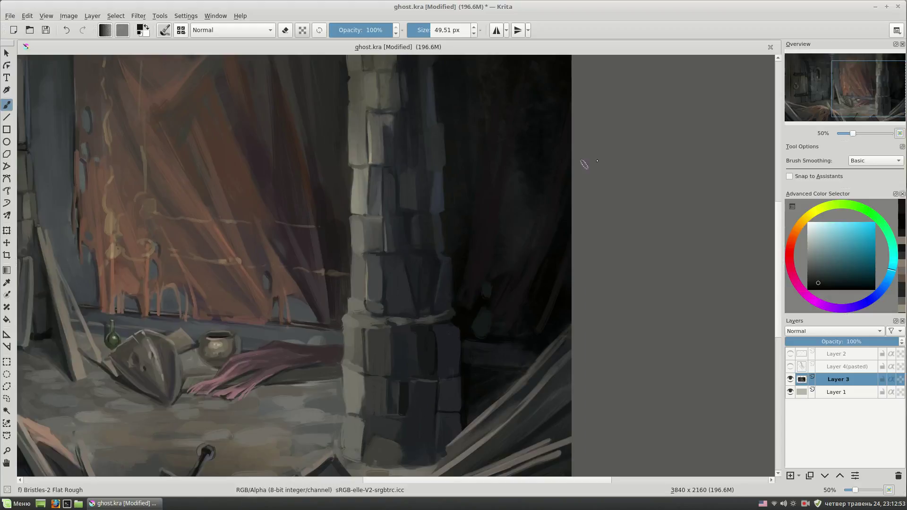
scroll(481, 332, "up", 2)
left_click(496, 354, "ctrl")
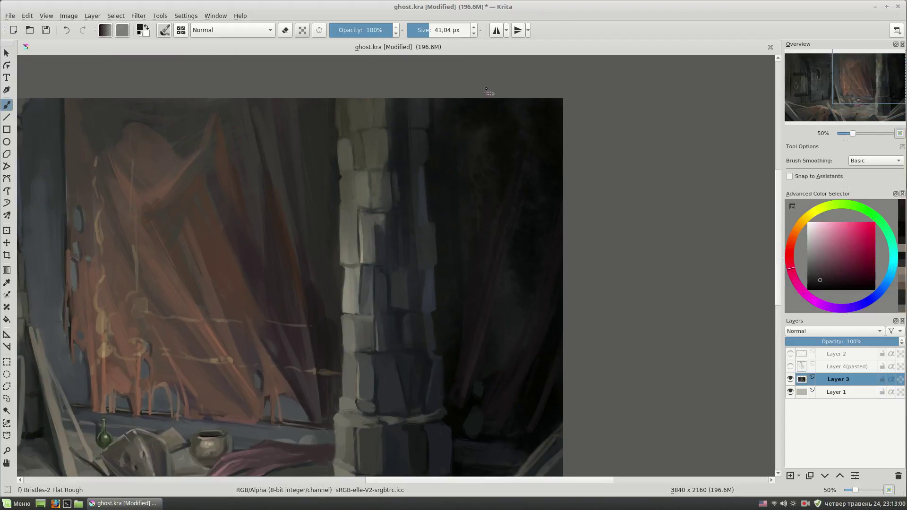
scroll(535, 304, "down", 2)
left_click(536, 174, "ctrl")
scroll(537, 174, "up", 2)
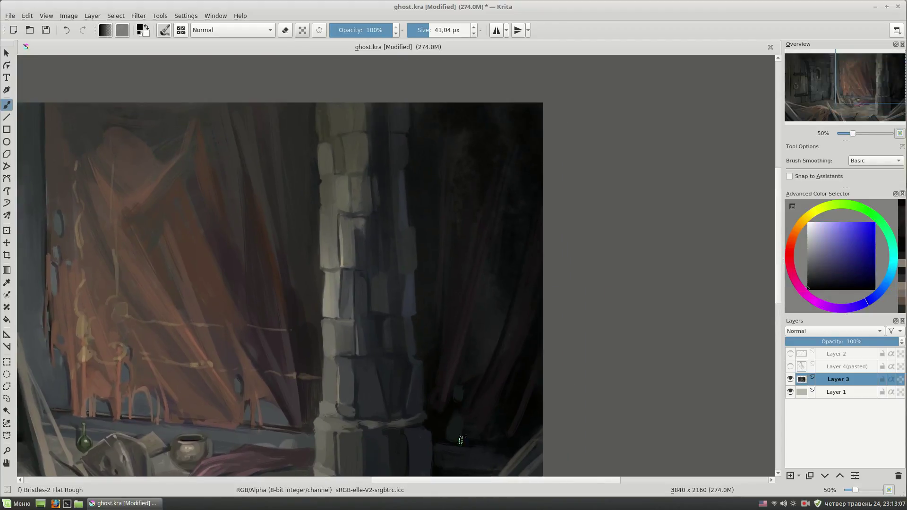
scroll(515, 331, "down", 2)
Step: Add a faint dark olive stroke right of the pillar, then zoom out
left_click(516, 397, "ctrl")
scroll(553, 305, "up", 2)
left_click(547, 324, "ctrl")
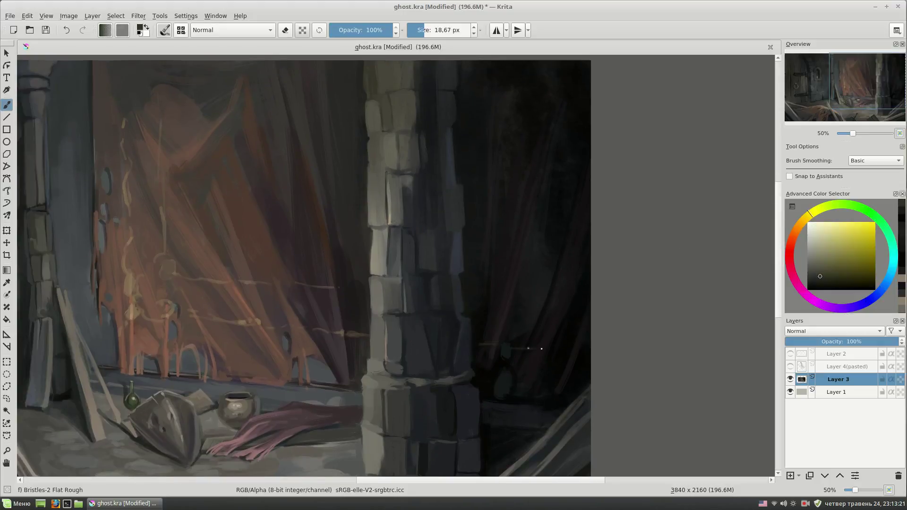
left_click_drag(550, 353, 592, 356)
key("minus")
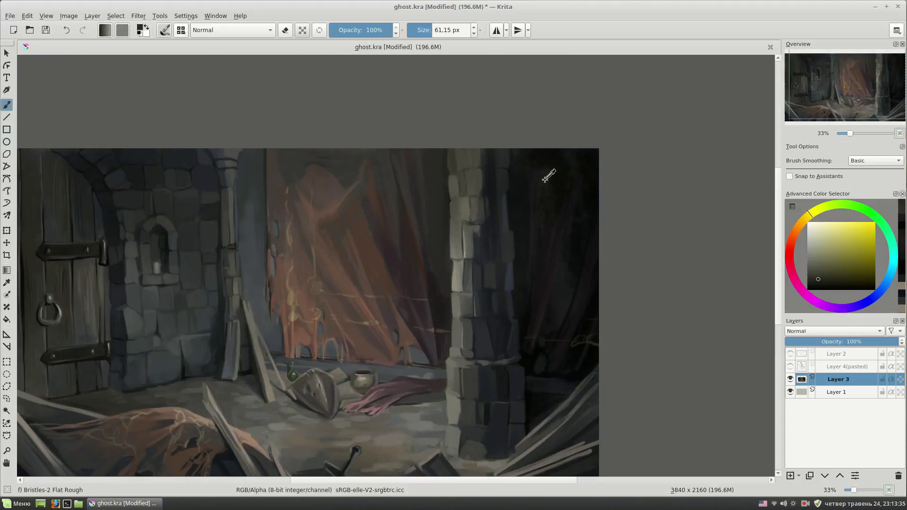
Step: Sample dark red, blue and teal shadow colours and centre the painting
left_click(535, 229, "ctrl")
left_click(547, 159, "ctrl")
left_click(547, 312, "ctrl")
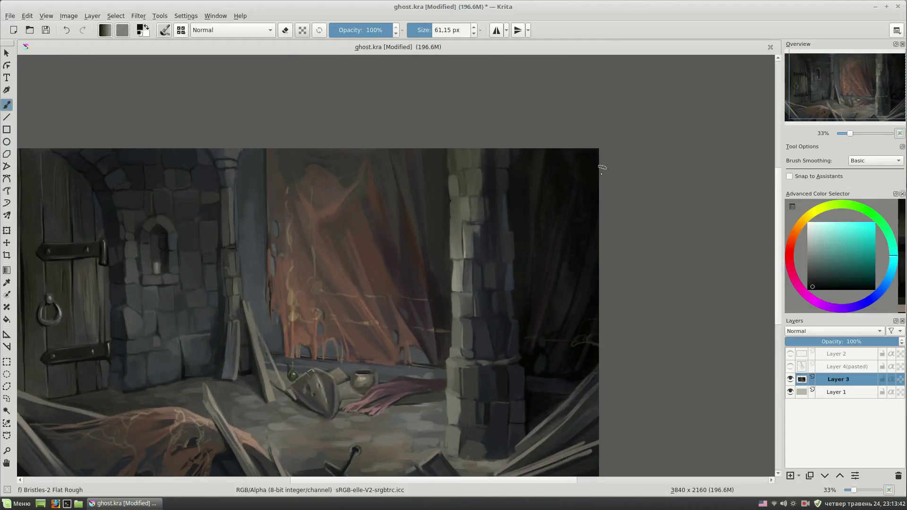
left_click(544, 223, "ctrl")
left_click(593, 213, "ctrl")
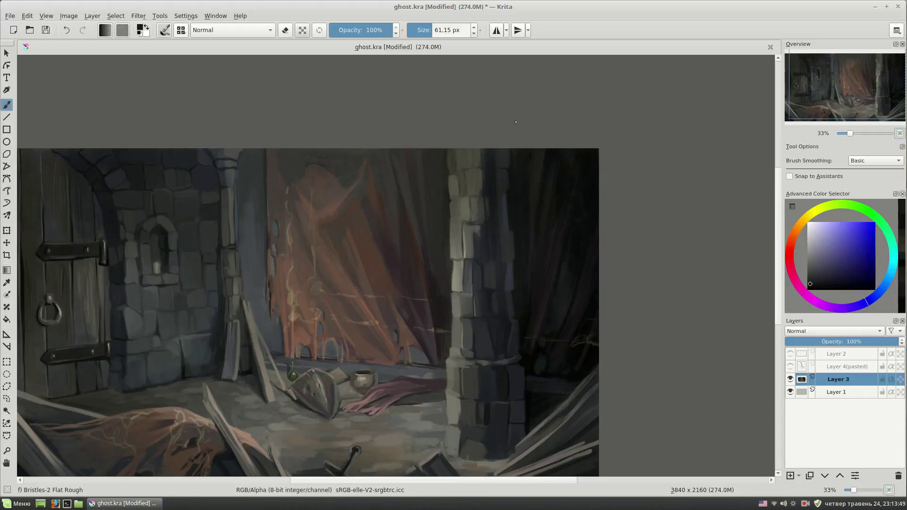
left_click_drag(482, 373, 563, 311)
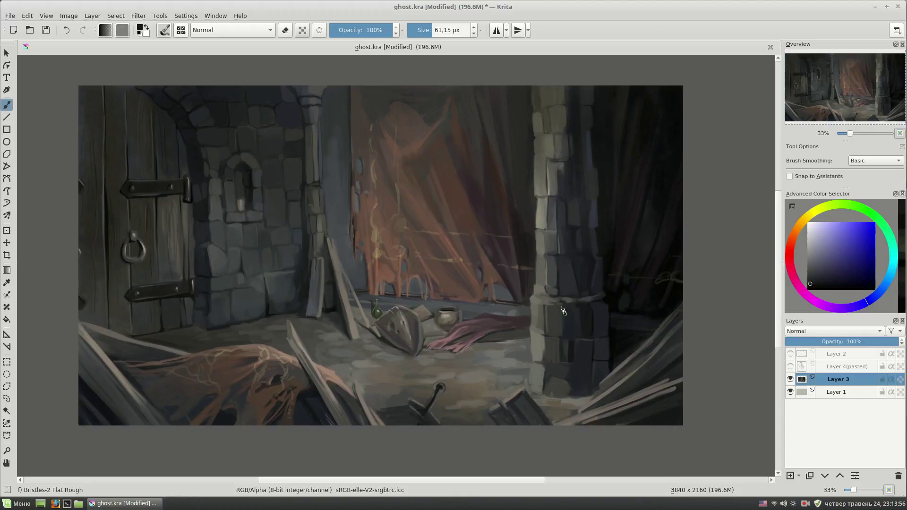
Step: Zoom in on the floor debris, shrink the brush to 25 px, and sample a brownish orange
key("plus")
key("plus")
left_click_drag(563, 311, 595, 281)
left_click(408, 360, "ctrl")
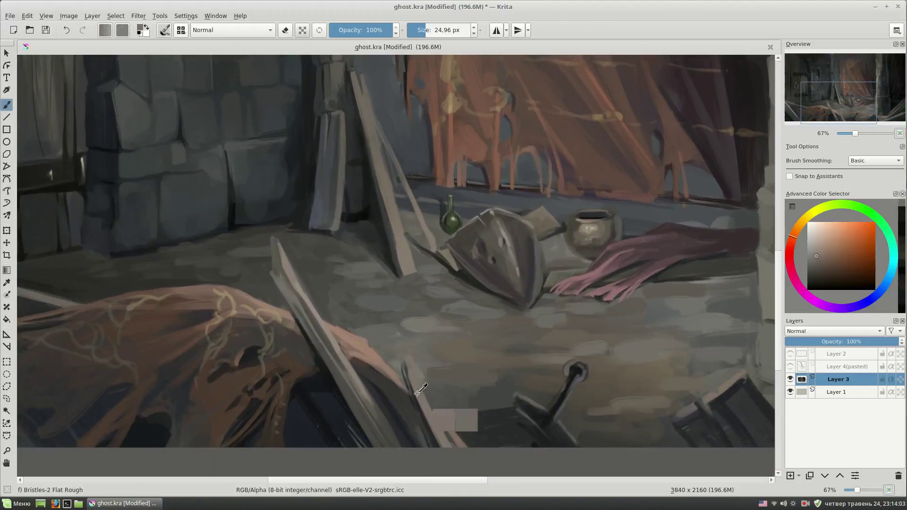
scroll(408, 360, "up", 2)
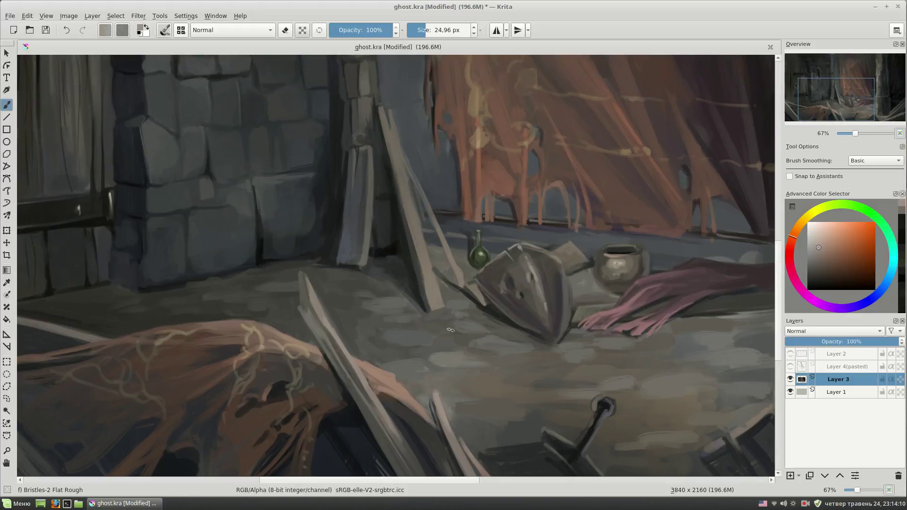
scroll(415, 312, "up", 2)
Step: Sample a floor colour near the shield, fit the painting, and show Layer 4(pasted)
left_click(378, 183, "ctrl")
key("minus")
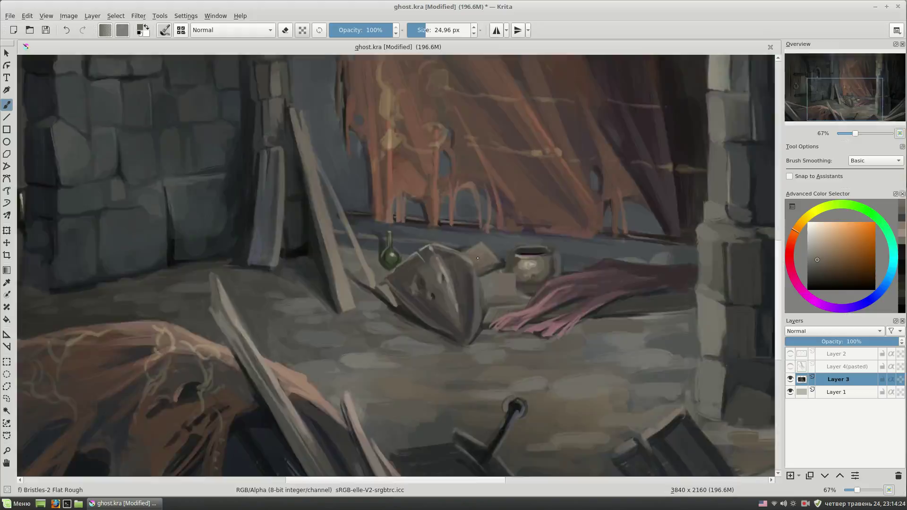
key("minus")
left_click(790, 367)
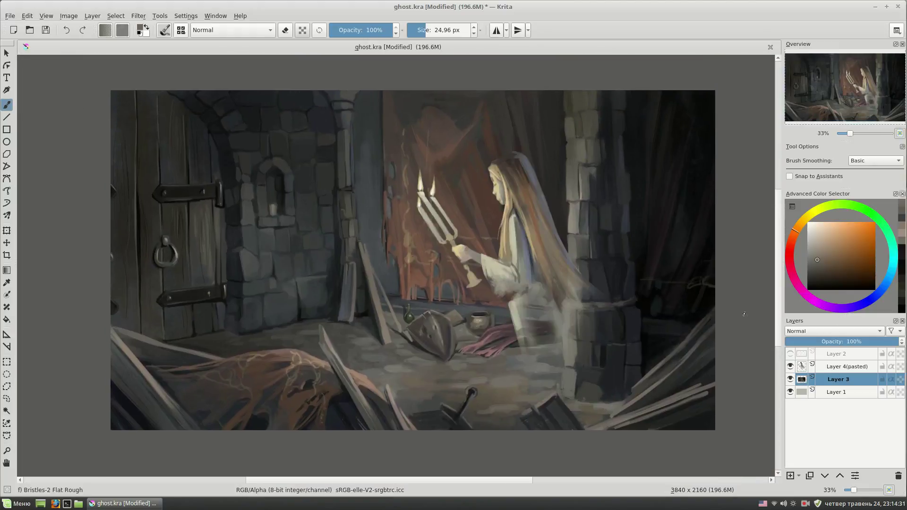
Step: Make Layer 4(pasted) active and zoom in close on the woman's head
key("plus")
key("plus")
left_click(824, 368)
key("plus")
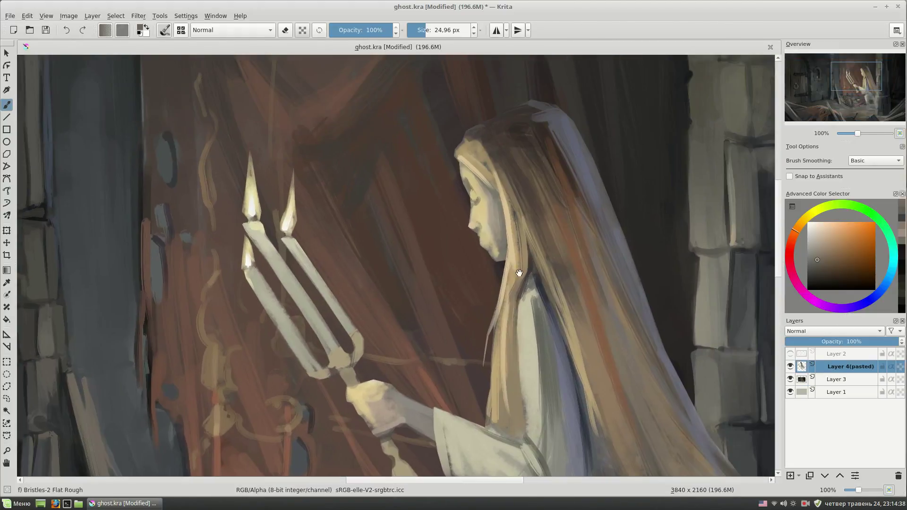
key("plus")
Step: Try pale, light and darker skin tones with a smaller brush, then toggle eraser mode
left_click(818, 267)
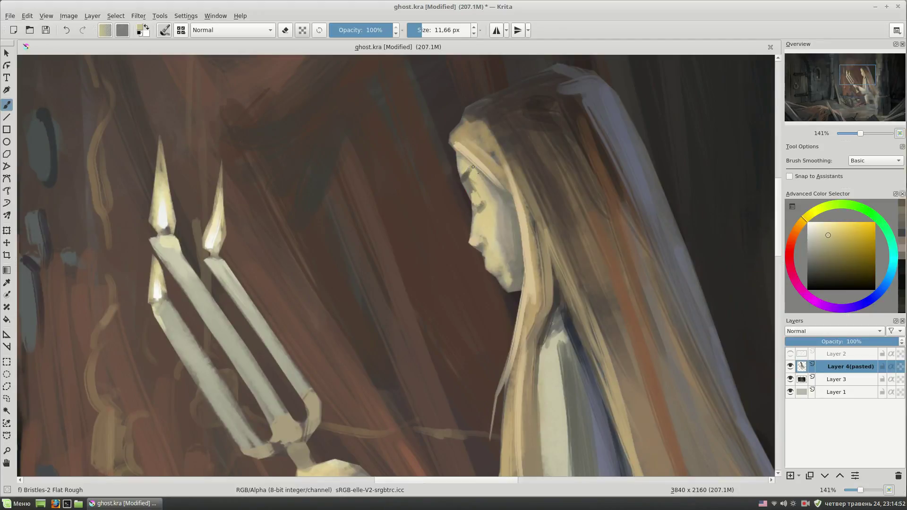
left_click(822, 250)
key("bracketleft")
key("bracketleft")
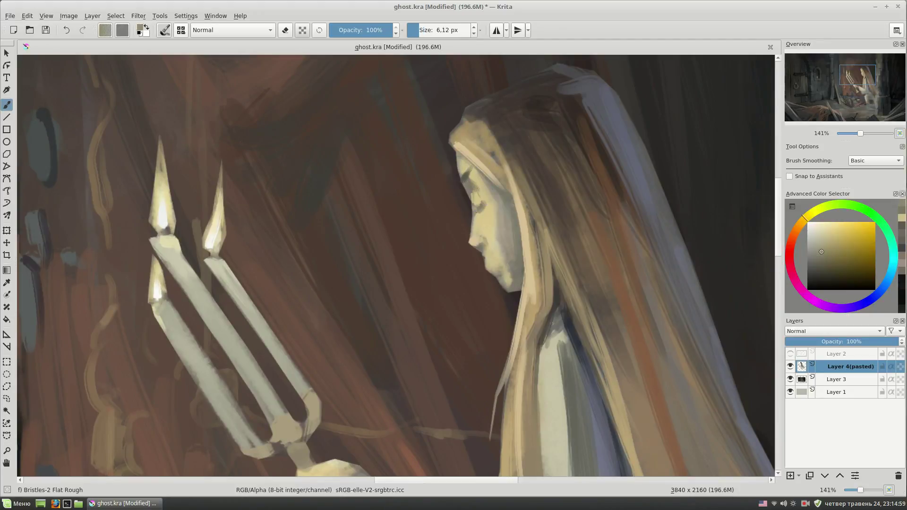
left_click(822, 271)
key("bracketleft")
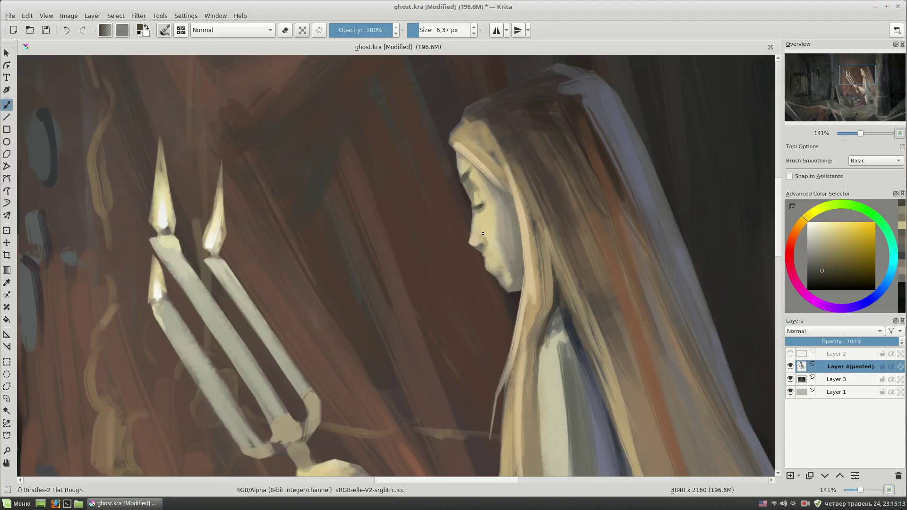
left_click(826, 248)
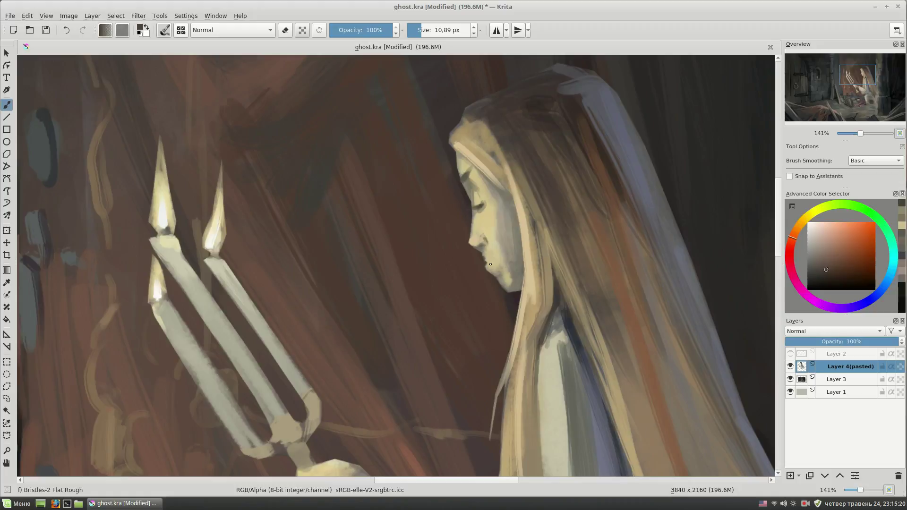
key("e")
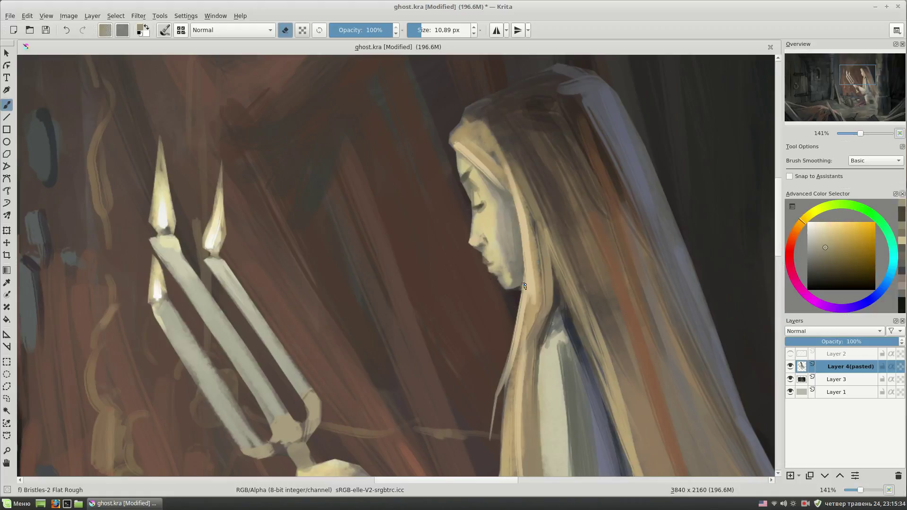
Step: Shade her cheek with a darker skin tone, undoing a bad stroke along the face edge
left_click(474, 243, "ctrl")
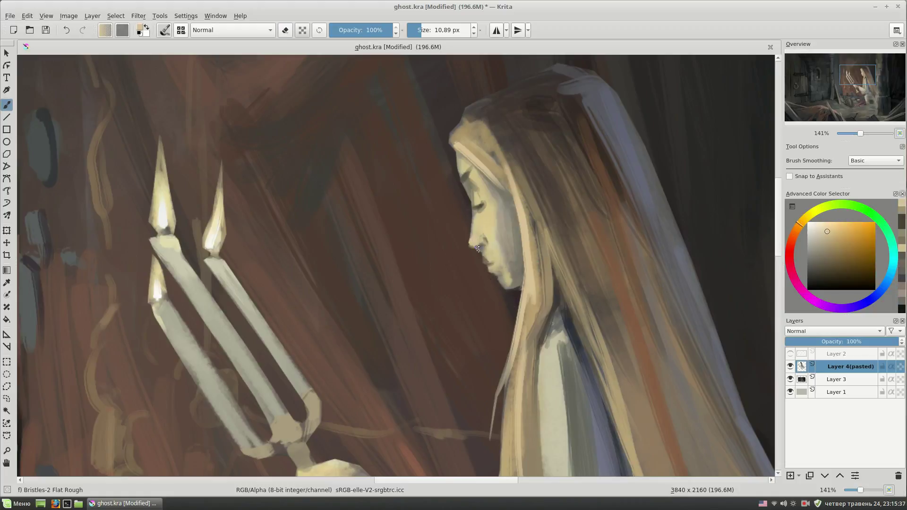
left_click(478, 219, "ctrl")
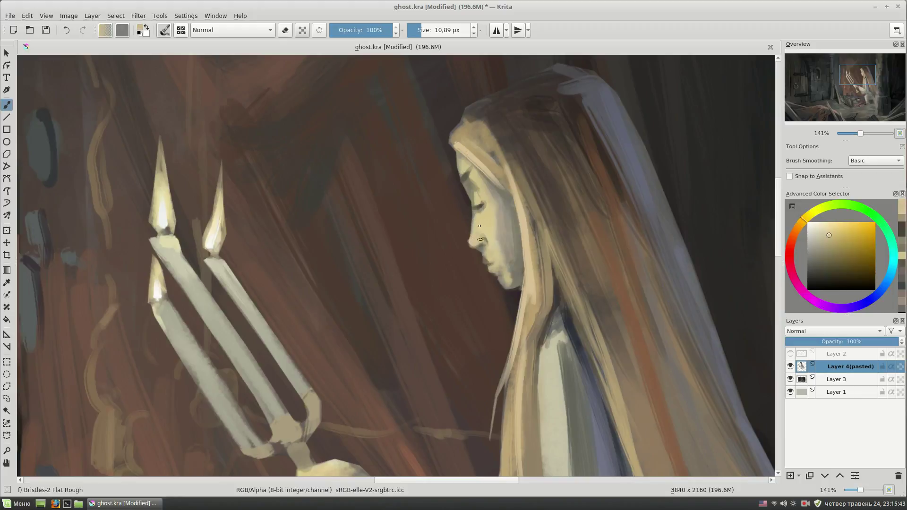
left_click(483, 200, "ctrl")
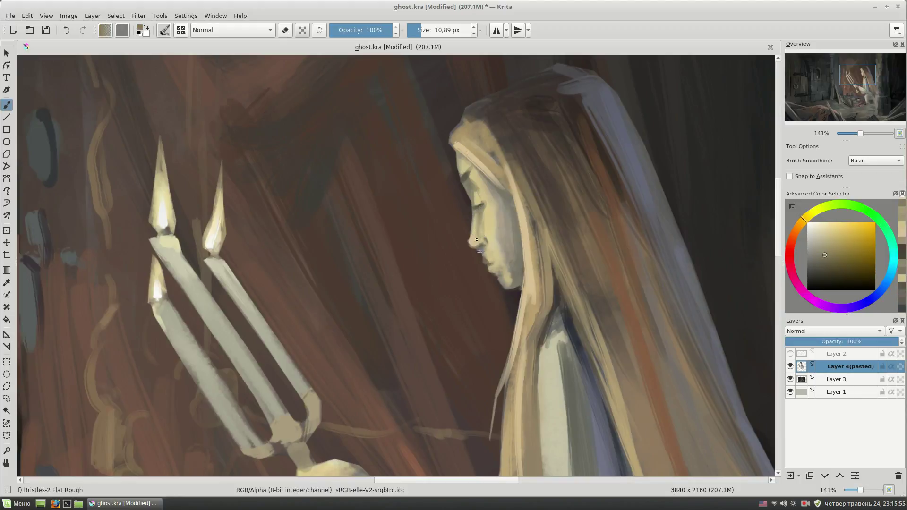
left_click_drag(492, 216, 492, 250)
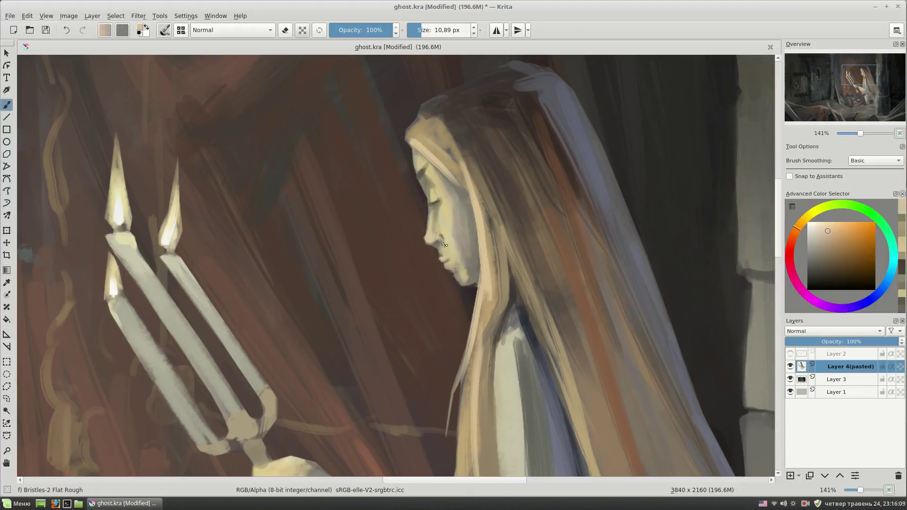
left_click(444, 244, "ctrl")
left_click_drag(447, 196, 478, 472)
key("ctrl+z")
left_click(835, 234)
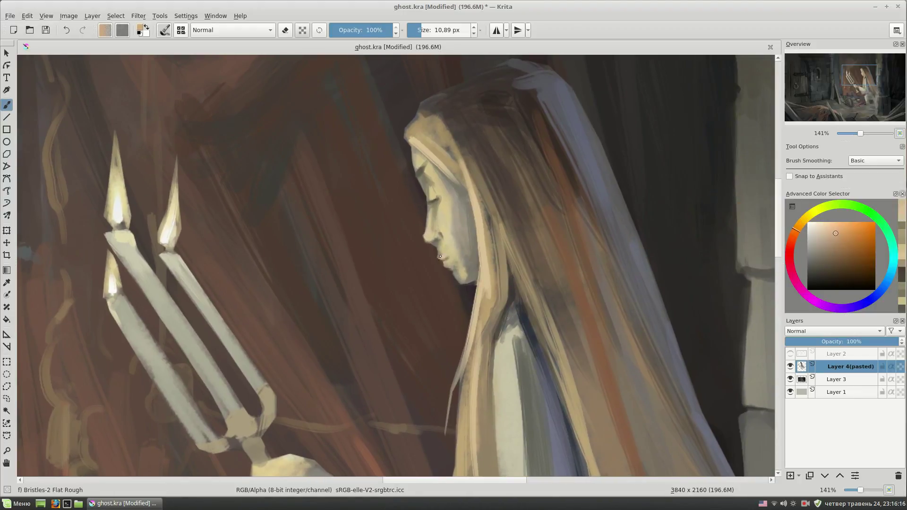
left_click_drag(401, 332, 418, 353)
Step: Brighten the right, left and lower candle flames with pale yellow
left_click_drag(478, 252, 660, 257)
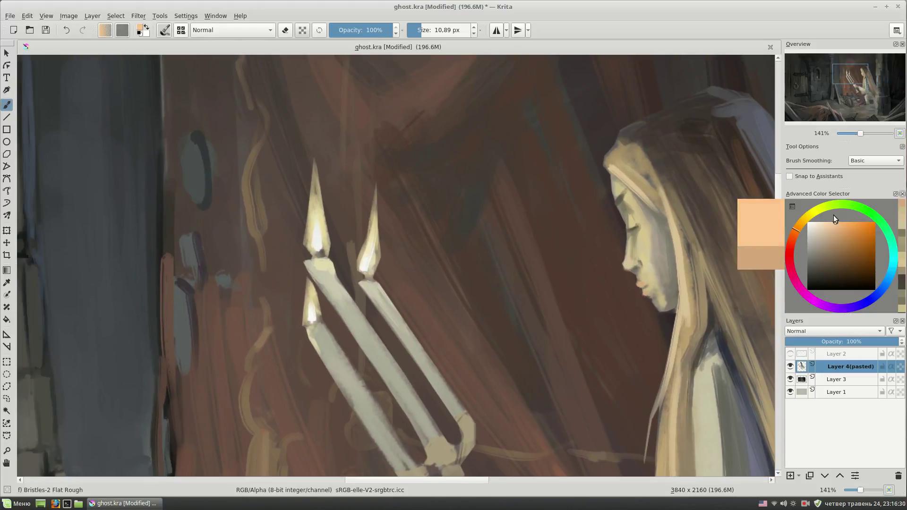
left_click(835, 221)
mouse_move(371, 202)
left_mouse_down()
mouse_move(361, 264)
mouse_move(383, 231)
mouse_move(381, 262)
mouse_move(365, 257)
left_mouse_up()
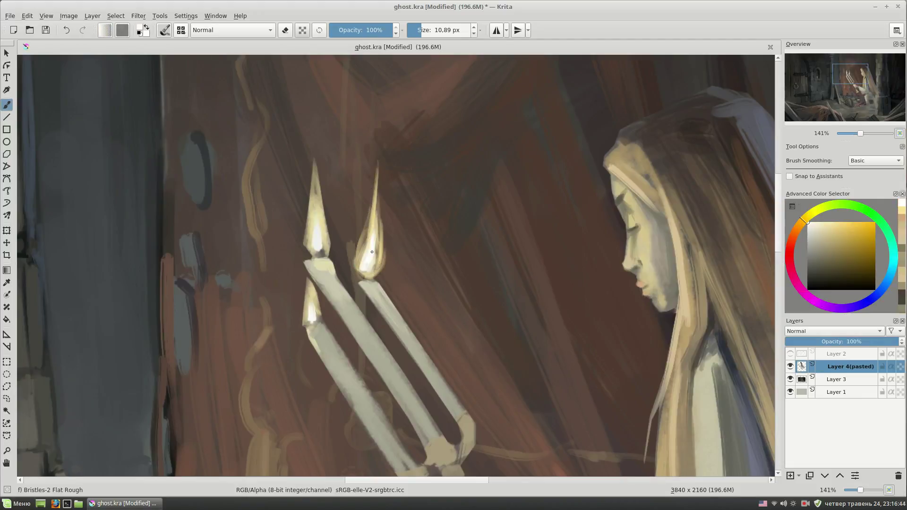
left_click_drag(415, 232, 431, 217)
left_click(835, 222)
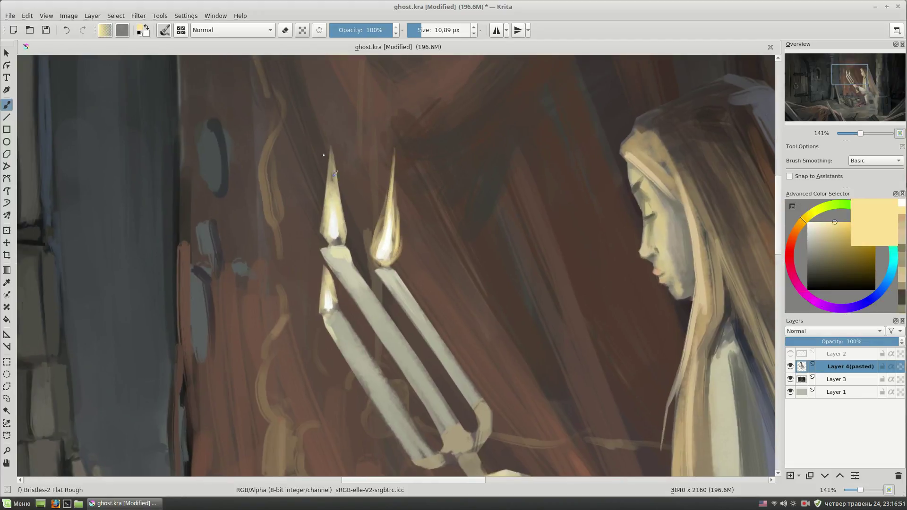
left_click_drag(333, 149, 341, 228)
left_click_drag(322, 275, 318, 292)
Step: In eraser mode, trim stray paint from the candle edges
key("e")
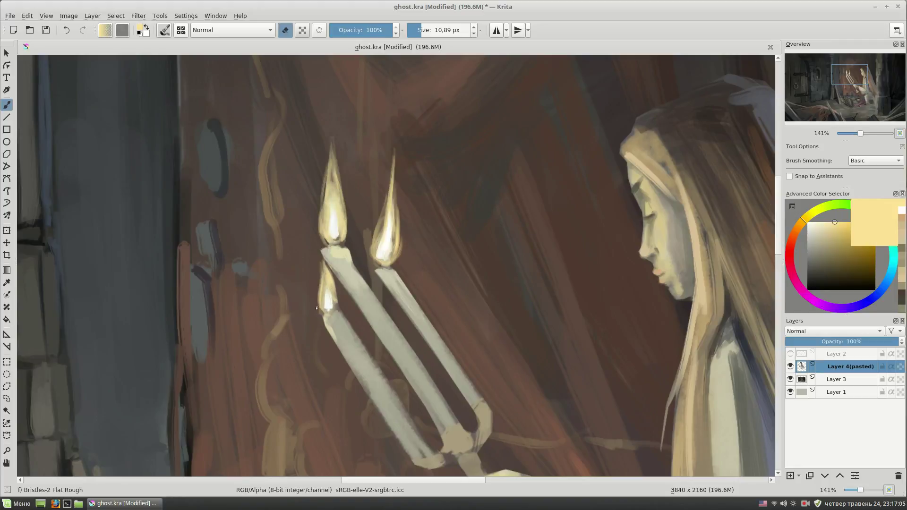
left_click_drag(393, 272, 458, 368)
mouse_move(347, 255)
left_mouse_down()
mouse_move(447, 366)
mouse_move(430, 380)
left_mouse_up()
left_click_drag(340, 271, 419, 425)
left_click_drag(359, 321, 402, 411)
left_click_drag(347, 364, 418, 448)
left_click_drag(452, 266, 411, 216)
Step: Add a white highlight at a candle tip, then sample a warmer beige from the face
left_click(806, 221)
key("e")
left_click_drag(288, 200, 301, 202)
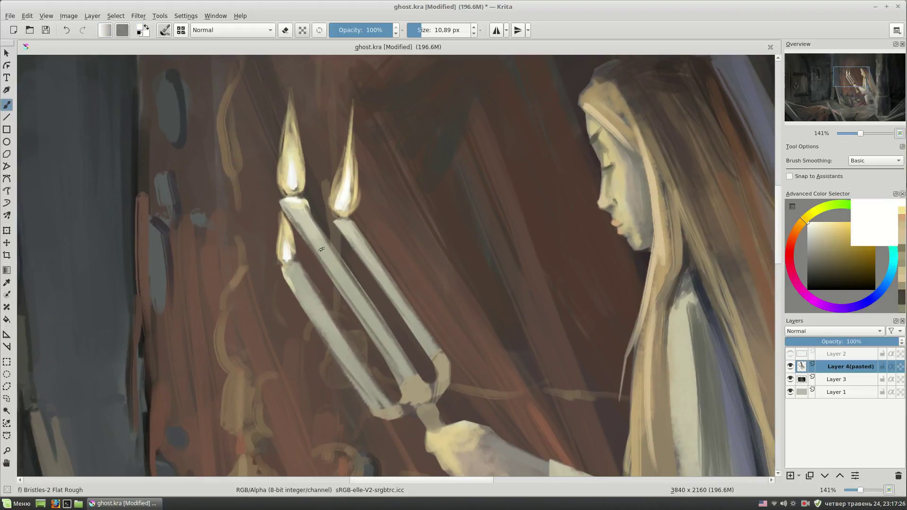
left_click_drag(606, 169, 496, 218)
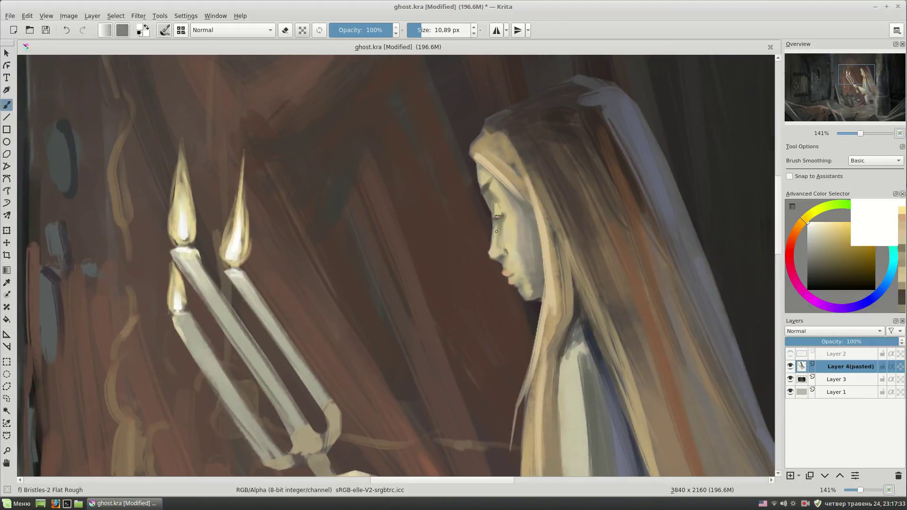
left_click(499, 209, "ctrl")
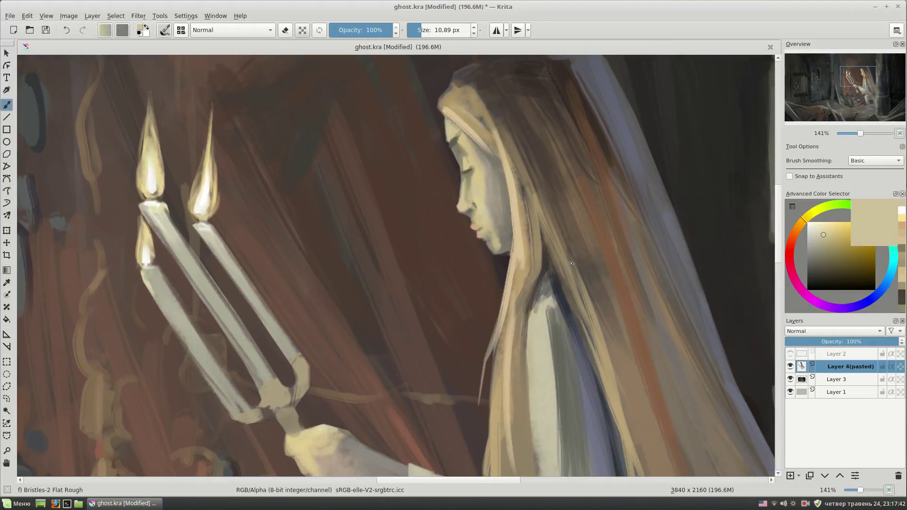
scroll(310, 313, "down", 5)
left_click(309, 313, "ctrl")
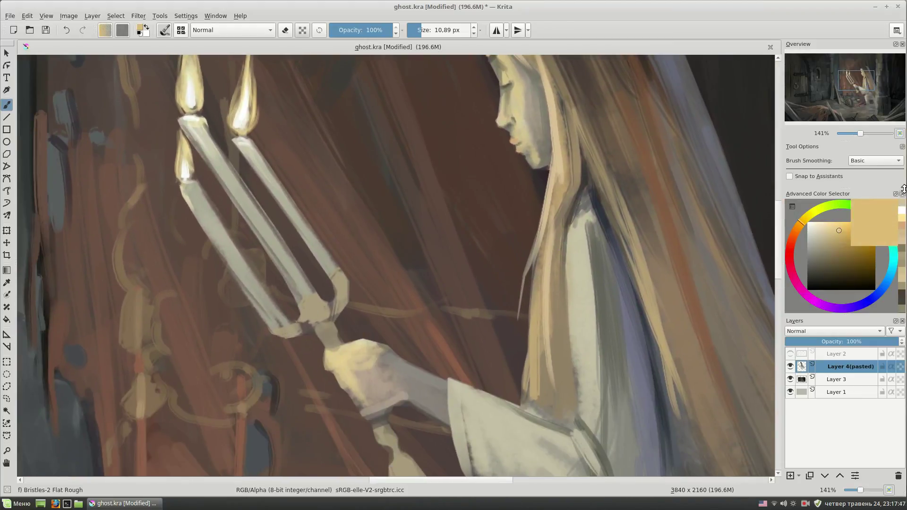
Step: Paint gold rings on the cups and grey along the candle shafts and holder
left_click_drag(276, 329, 286, 321)
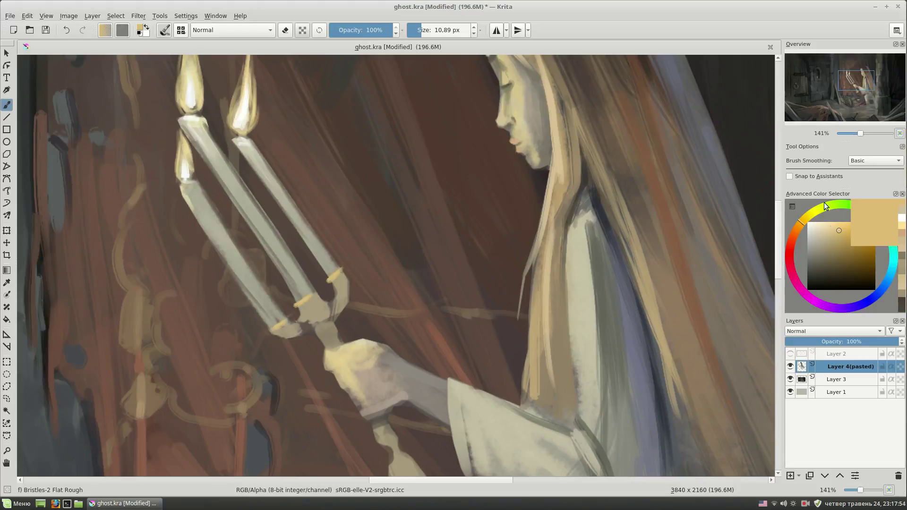
left_click(329, 275, "ctrl")
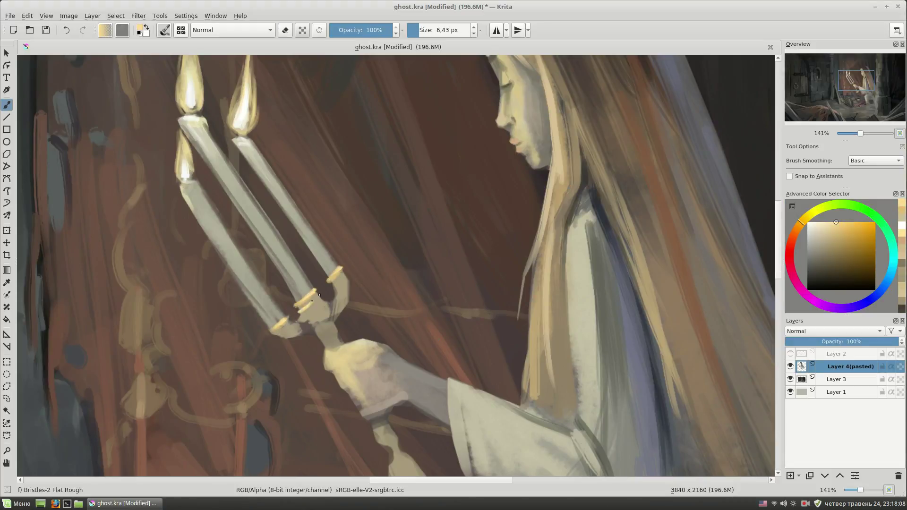
left_click(274, 240, "ctrl")
left_click_drag(302, 283, 270, 229)
left_click_drag(331, 269, 298, 222)
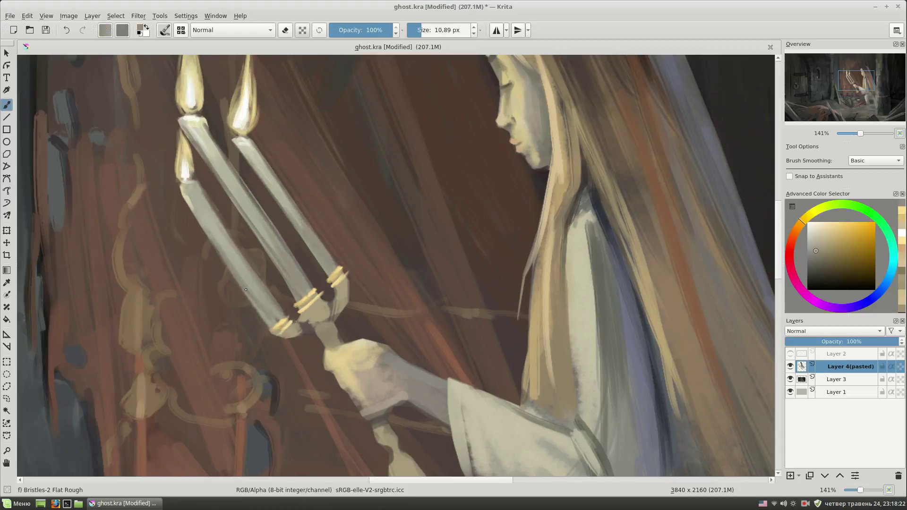
key("ctrl+z")
left_click(824, 245)
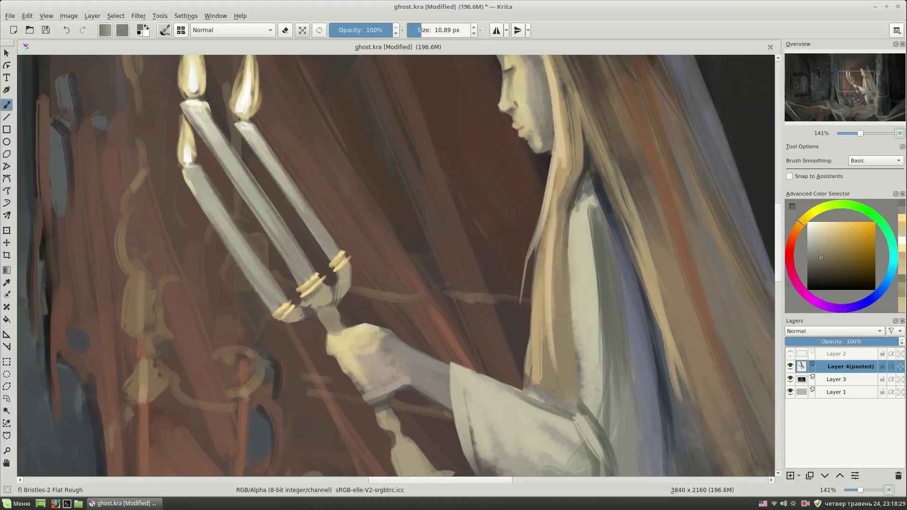
left_click_drag(345, 281, 316, 305)
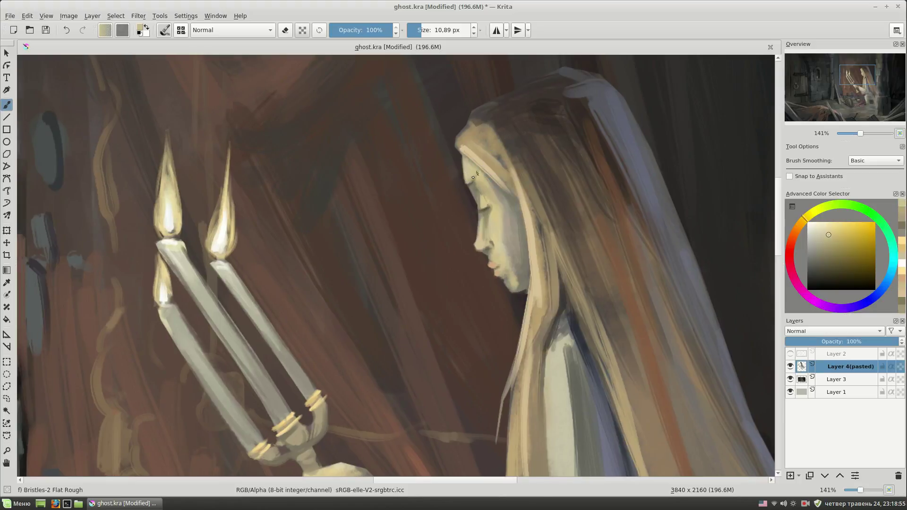
Step: Repaint the hand in orange-brown and greyish strokes, lightening the knuckles
left_click(478, 177, "ctrl")
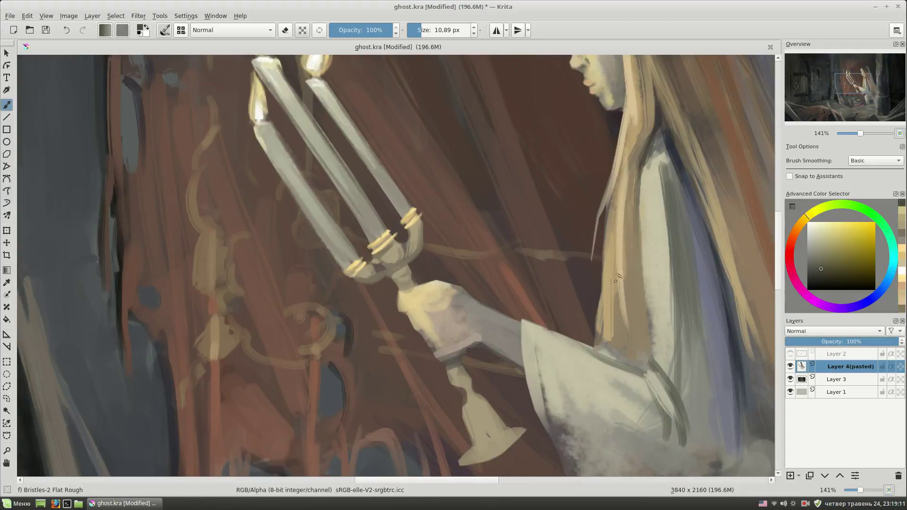
left_click(417, 290, "ctrl")
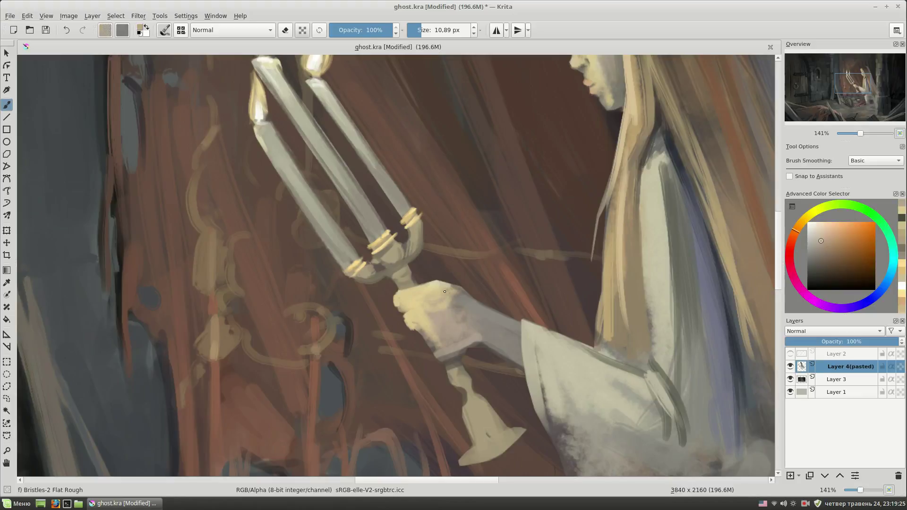
left_click(491, 325, "ctrl")
left_click_drag(491, 326, 494, 287)
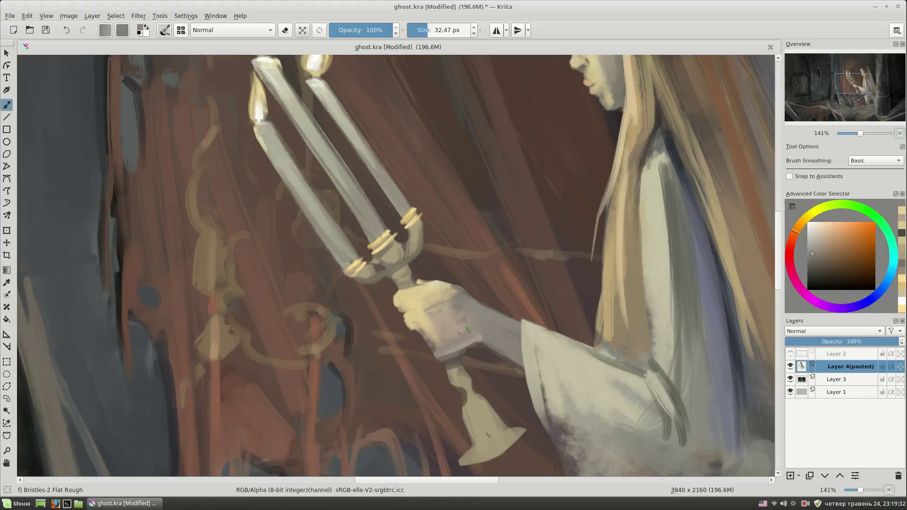
mouse_move(472, 335)
left_mouse_down()
mouse_move(439, 312)
mouse_move(411, 313)
mouse_move(446, 298)
left_mouse_up()
left_click_drag(423, 331, 439, 330)
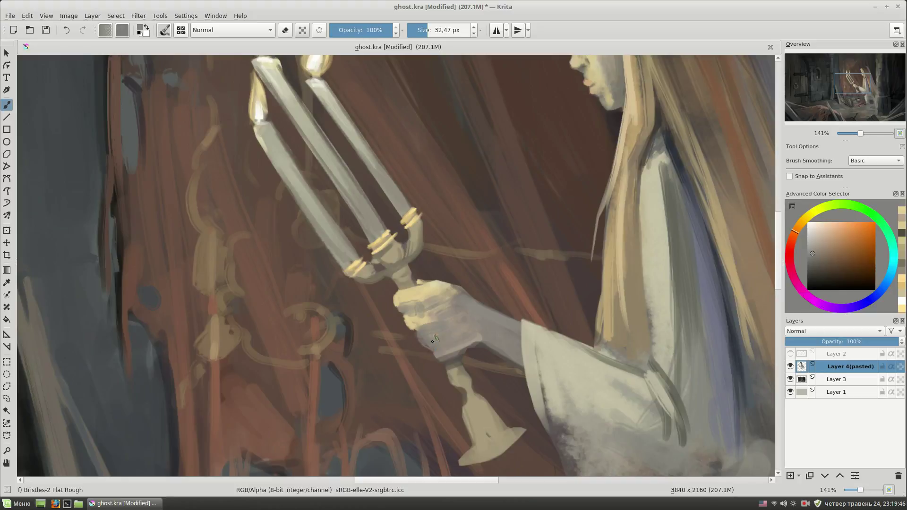
Step: Darken the lower edge of the sleeve cuff with a darker red
key("bracketleft")
key("bracketleft")
key("bracketleft")
left_click(394, 240, "ctrl")
key("bracketright")
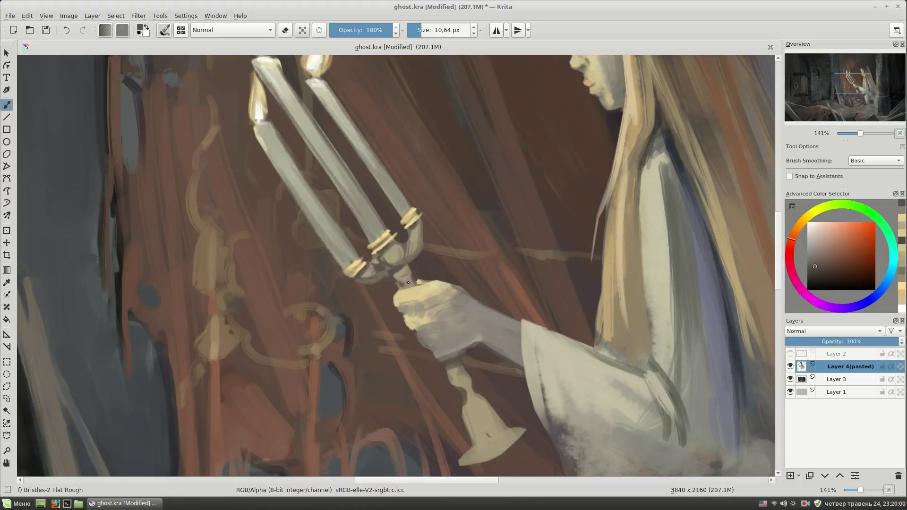
left_click_drag(468, 349, 445, 359)
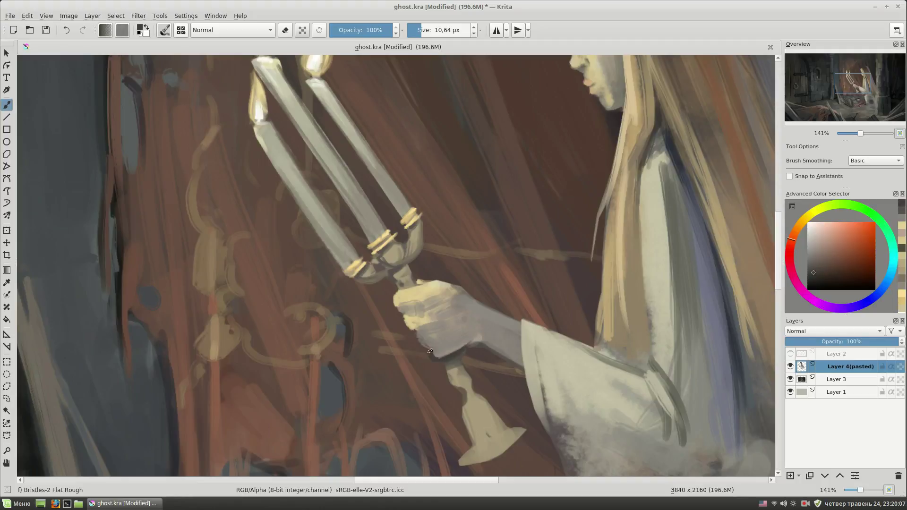
Step: Outline the candlestick base's underside and highlight its stem and rim in light tan
scroll(467, 374, "down", 3)
left_click_drag(473, 383, 520, 366)
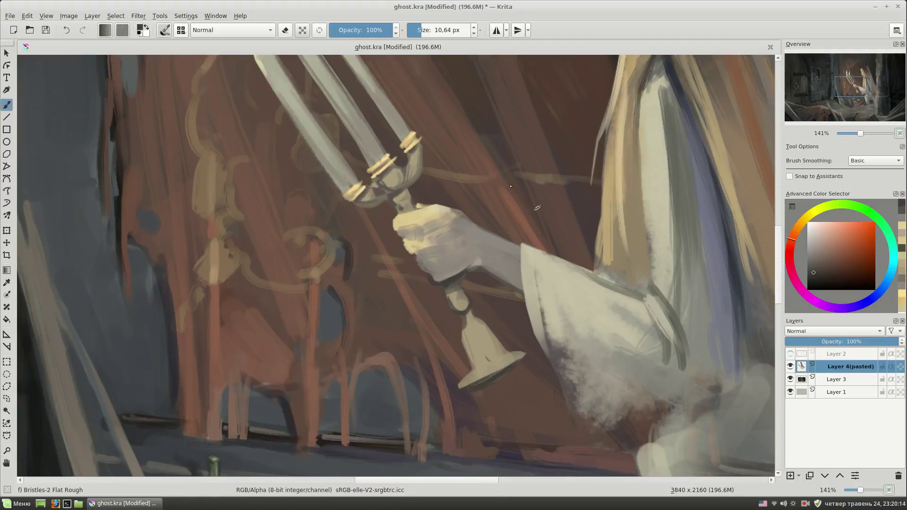
left_click(438, 162, "ctrl")
left_click_drag(456, 298, 471, 324)
left_click_drag(464, 385, 515, 355)
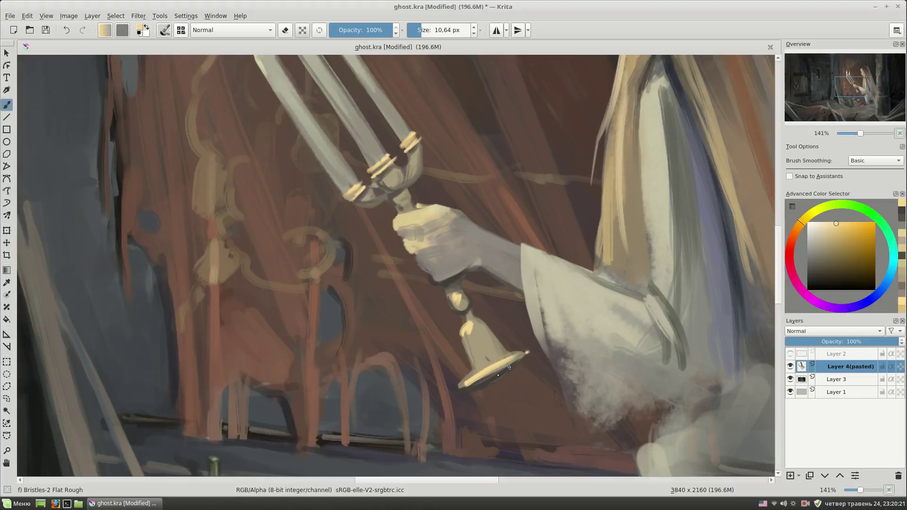
left_click_drag(578, 243, 559, 312)
scroll(621, 330, "down", 3)
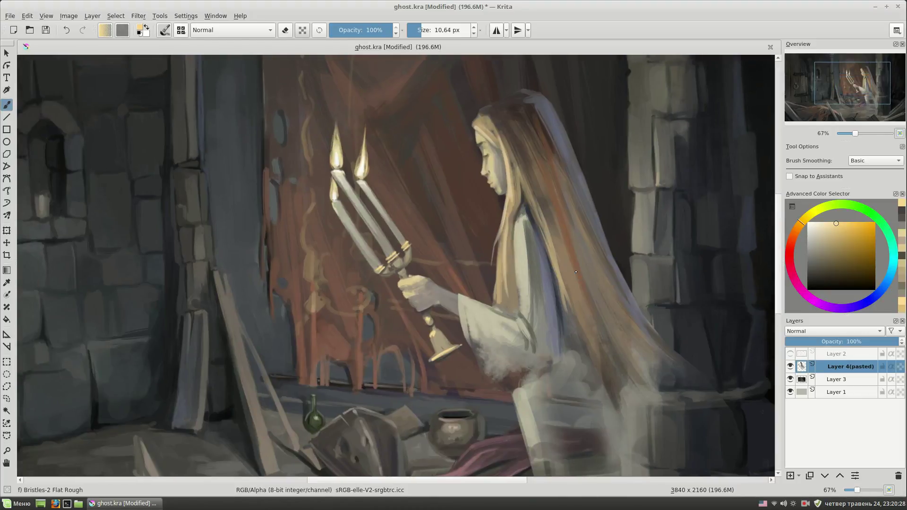
Step: Soften the glow around the candles with a small Blender Blur brush
right_click(445, 221)
left_click(402, 180)
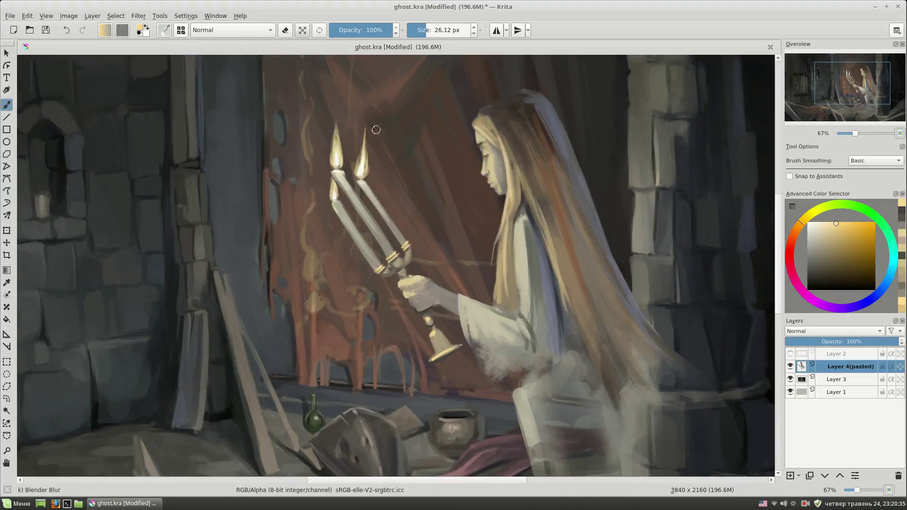
key("bracketleft")
key("bracketleft")
key("bracketleft")
left_click_drag(326, 180, 338, 192)
Step: Return to Bristles-2 Flat Rough and paint light strokes on the sleeve
key("slash")
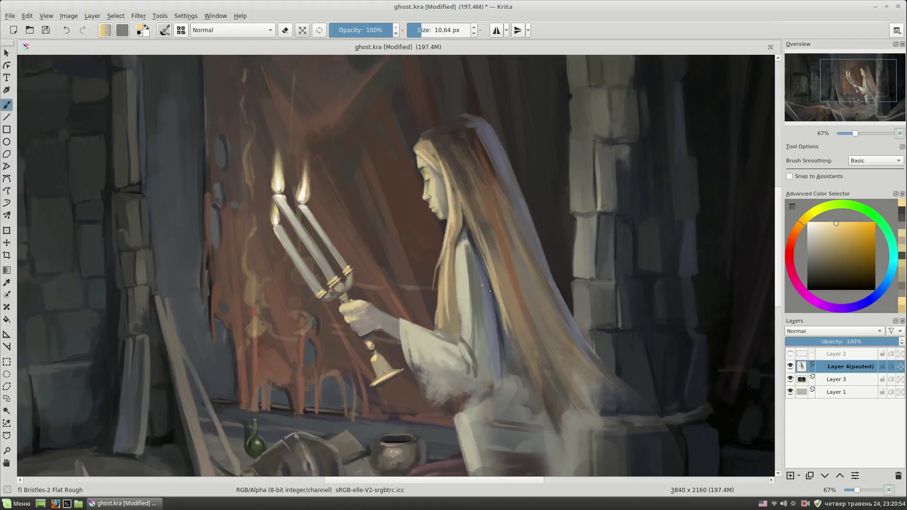
left_click(489, 291, "ctrl")
key("bracketright")
key("bracketright")
key("bracketright")
left_click_drag(487, 283, 470, 251)
mouse_move(463, 284)
left_mouse_down()
mouse_move(474, 321)
mouse_move(460, 269)
left_mouse_up()
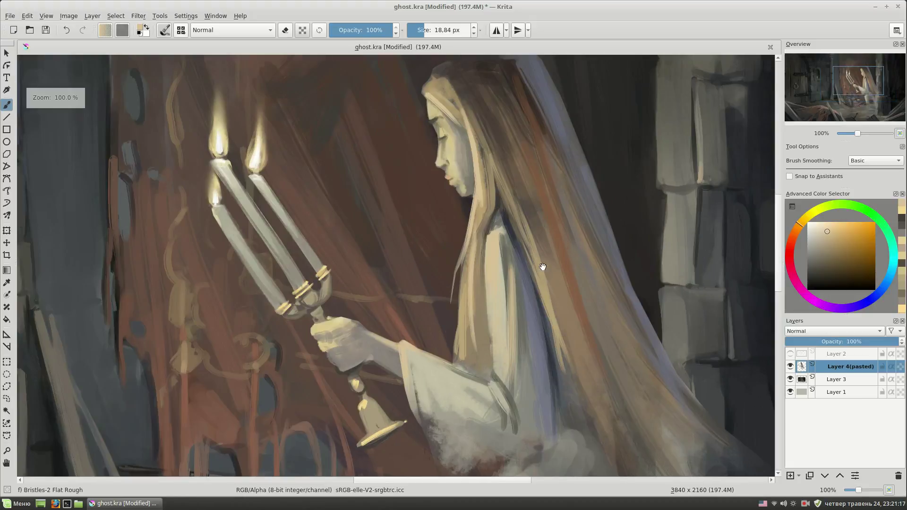
Step: Zoom in and paint dark red strands into the hair
key("1")
left_click(491, 182, "ctrl")
left_click_drag(487, 137, 548, 290)
left_click_drag(463, 198, 531, 404)
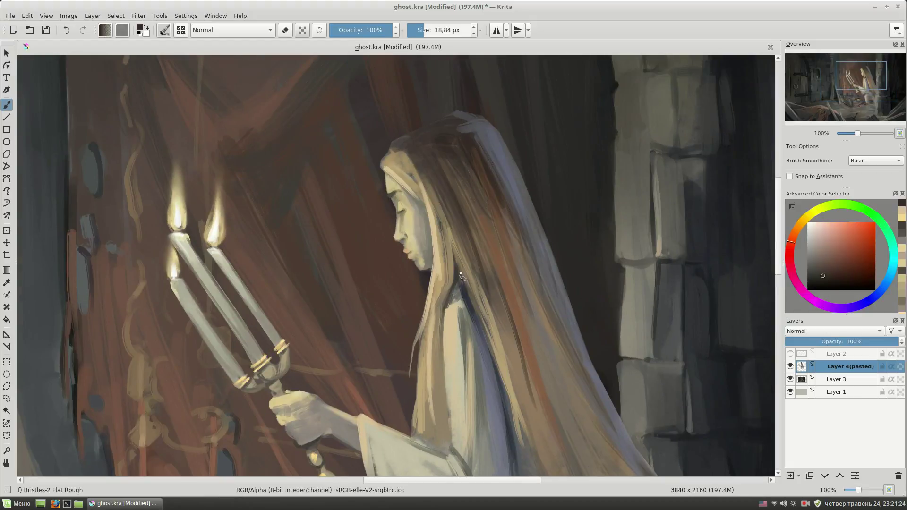
Step: Paint fine light beige strands along the hair edge beside the face and neck
left_click(418, 331, "ctrl")
key("bracketleft")
key("bracketleft")
key("bracketleft")
left_click_drag(418, 335, 409, 407)
left_click_drag(425, 288, 413, 415)
left_click_drag(428, 163, 399, 229)
left_click_drag(428, 194, 392, 363)
left_click_drag(444, 215, 431, 406)
Step: Add light strands across the crown, down the right side and onto the gown
left_click_drag(401, 149, 473, 282)
left_click_drag(460, 246, 491, 340)
left_click_drag(477, 243, 511, 385)
left_click_drag(493, 321, 529, 446)
left_click_drag(459, 180, 453, 267)
left_click_drag(458, 227, 439, 333)
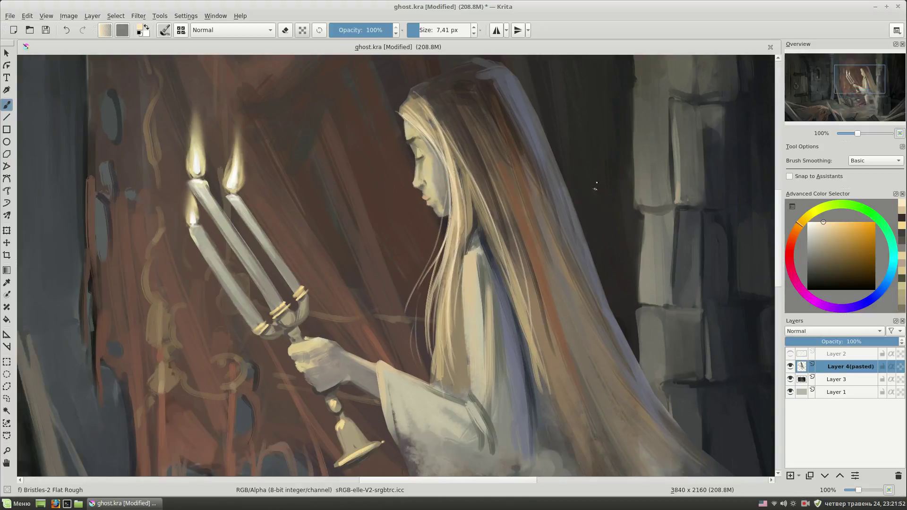
left_click_drag(596, 184, 576, 208)
Step: Paint dark blue strands down the hair, then zoom out to the whole figure
left_click(457, 241, "ctrl")
left_click_drag(456, 244, 440, 195)
left_click_drag(482, 236, 508, 326)
left_click_drag(487, 202, 572, 426)
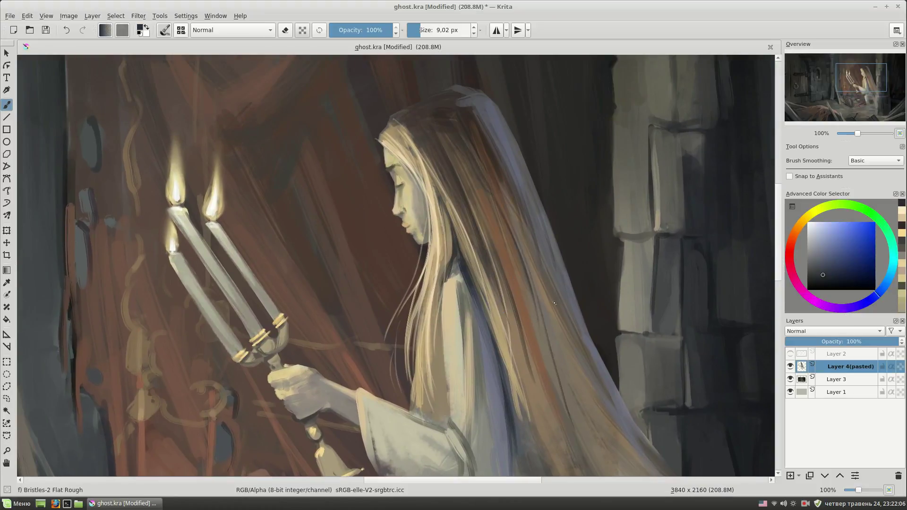
key("minus")
left_click_drag(514, 305, 509, 282)
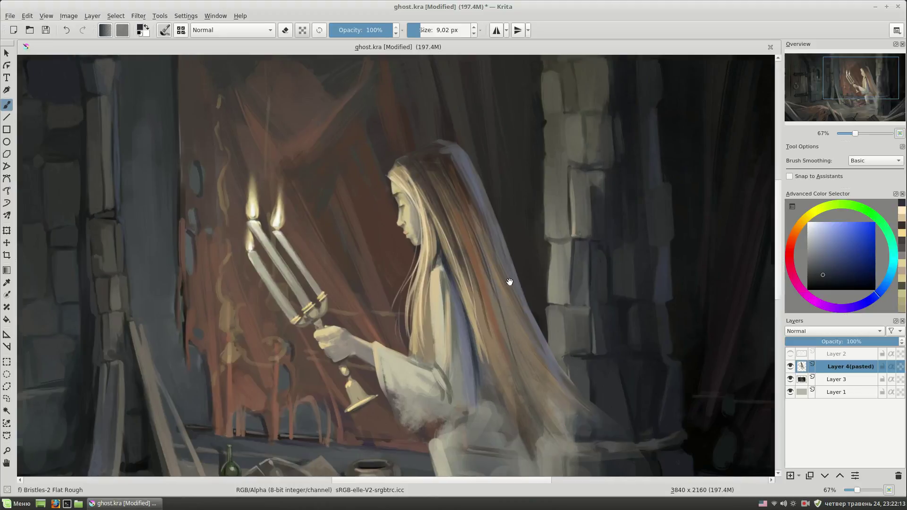
Step: Add small brown strokes sampled from the hair
left_click(467, 293, "ctrl")
left_click_drag(523, 318, 520, 293)
left_click_drag(482, 321, 524, 418)
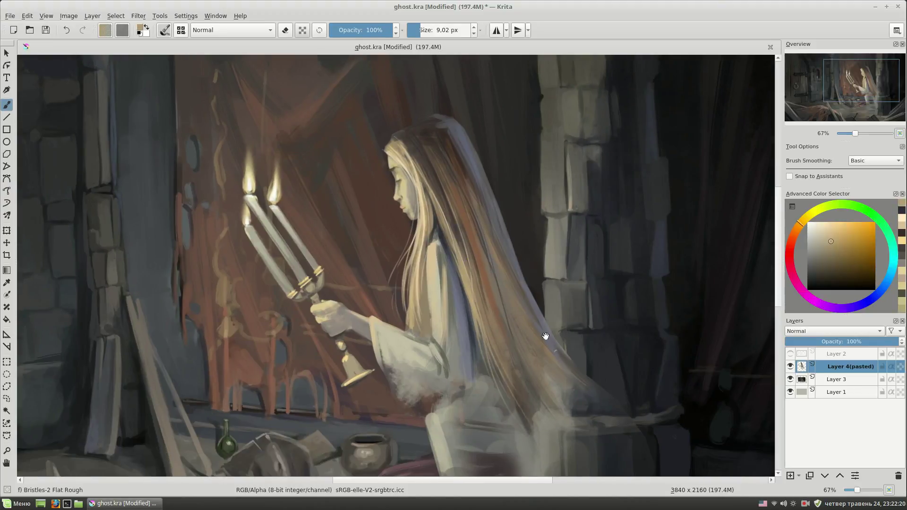
left_click_drag(499, 279, 485, 259)
Step: Paint thin greyish-purple light strands along the hair edges, top-right and lower right
left_click(485, 259, "ctrl")
left_click_drag(482, 184, 519, 277)
left_click_drag(468, 132, 557, 345)
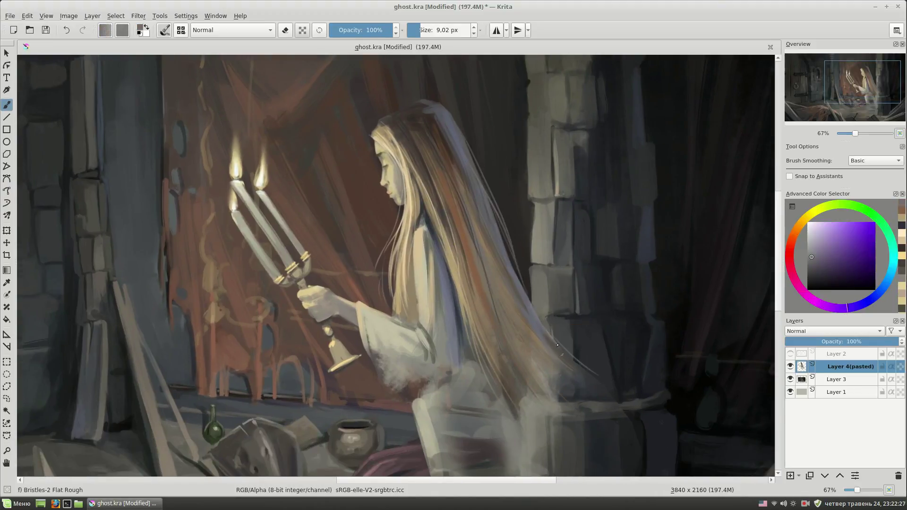
left_click_drag(444, 112, 489, 188)
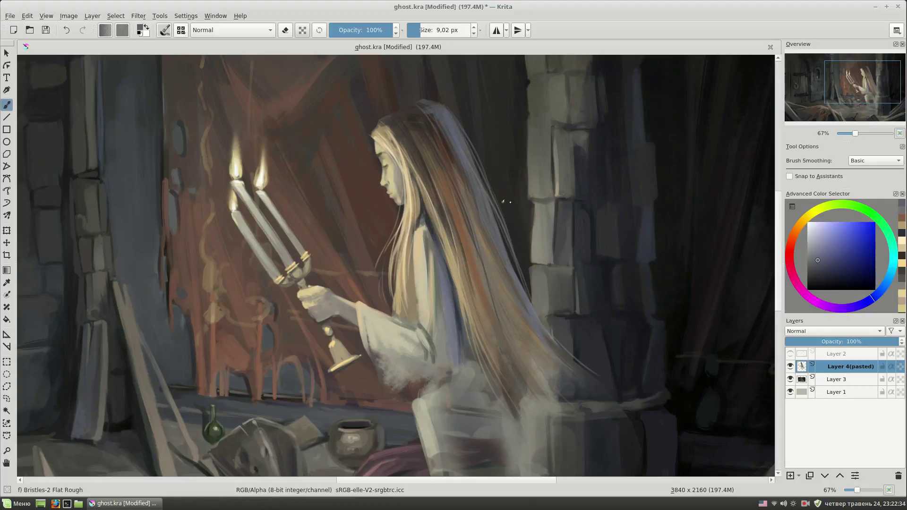
left_click_drag(555, 308, 614, 386)
left_click_drag(510, 305, 484, 215)
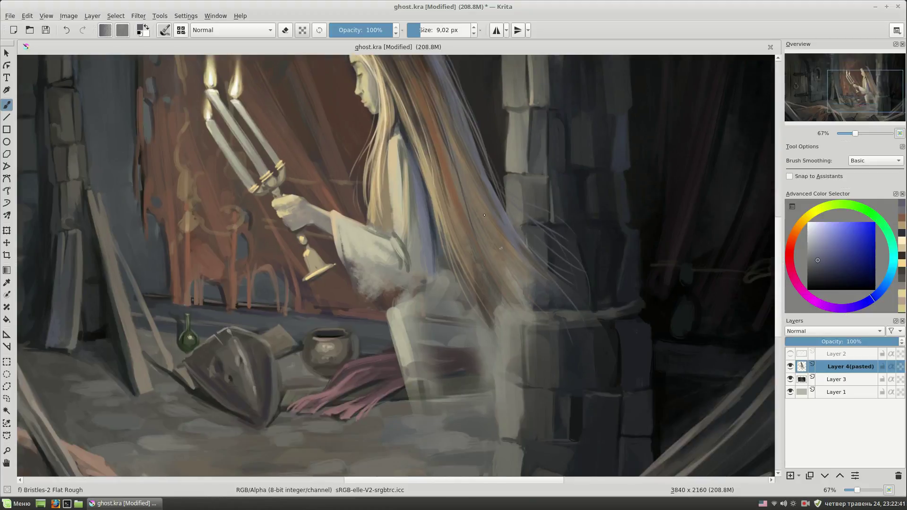
left_click_drag(521, 263, 557, 308)
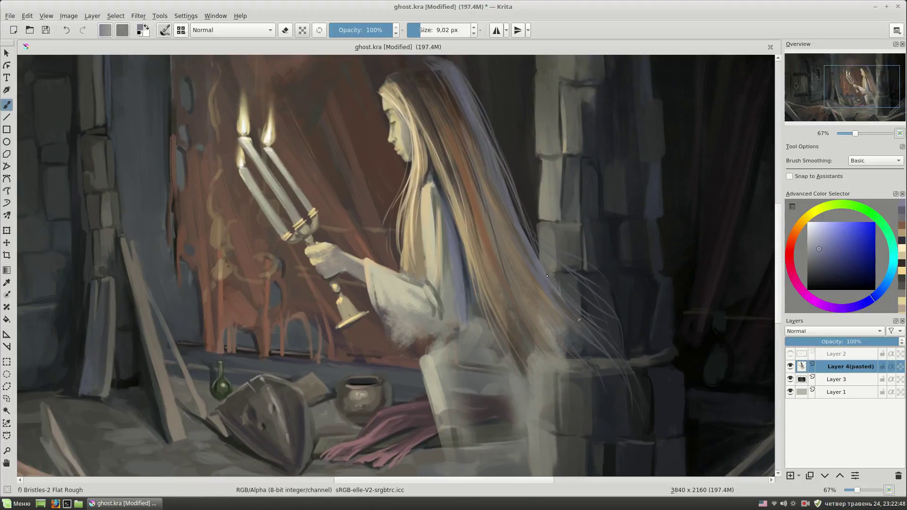
Step: Choose a lighter tan colour for the sleeve highlights
left_click(491, 249, "ctrl")
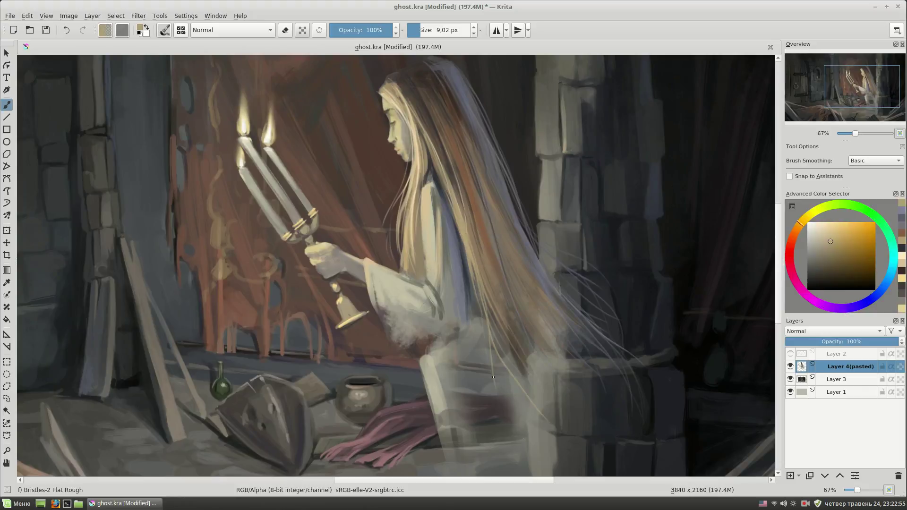
left_click_drag(472, 374, 477, 364)
left_click(473, 247, "ctrl")
left_click_drag(400, 87, 431, 167)
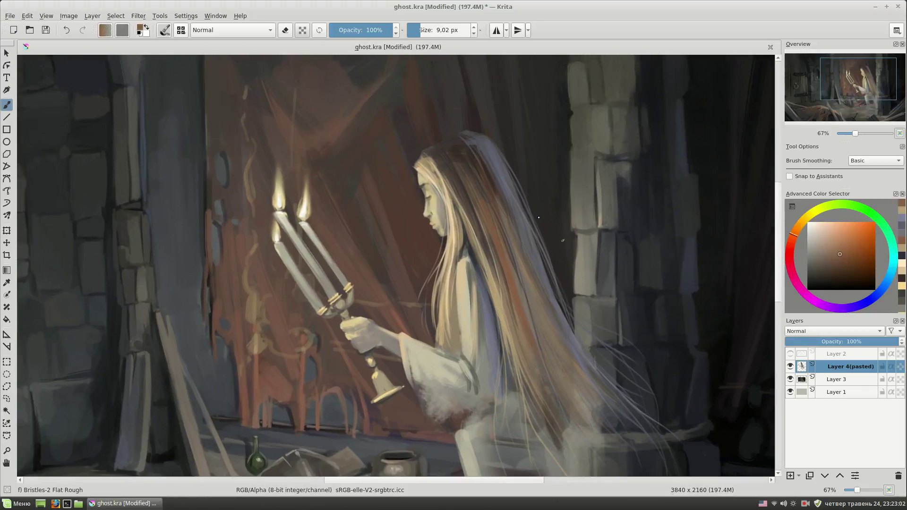
left_click(430, 167, "ctrl")
left_click(442, 163, "ctrl")
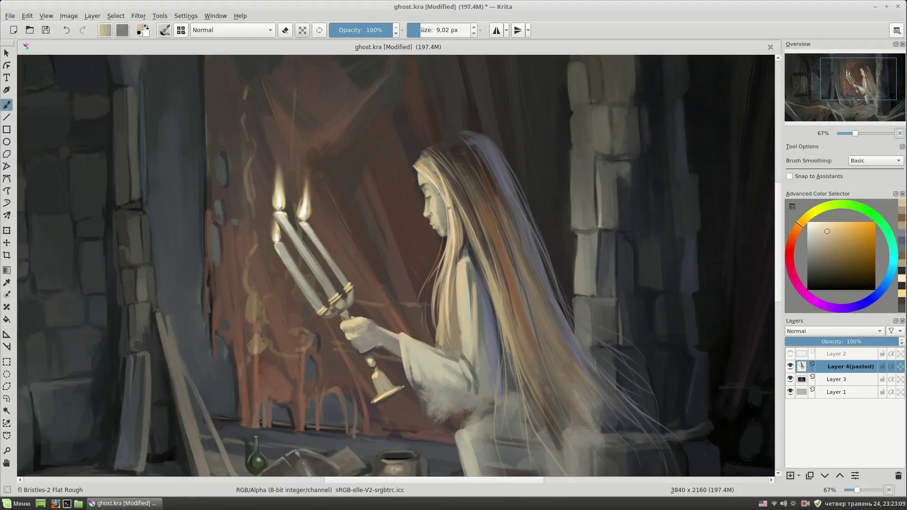
mouse_move(549, 299)
left_mouse_down()
mouse_move(523, 194)
mouse_move(543, 198)
left_mouse_up()
Step: Paint light and pale yellow strokes across the lower sleeve and robe
left_click(380, 239, "ctrl")
left_click_drag(392, 272, 399, 300)
mouse_move(378, 241)
left_mouse_down()
mouse_move(392, 267)
mouse_move(453, 307)
left_mouse_up()
left_click(439, 292, "ctrl")
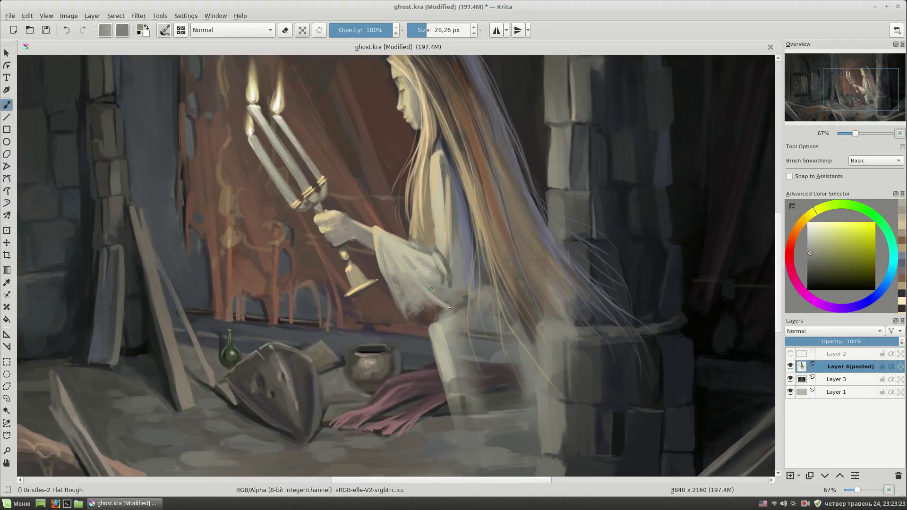
left_click_drag(401, 255, 440, 302)
left_click_drag(427, 340, 444, 321)
left_click_drag(505, 354, 467, 325)
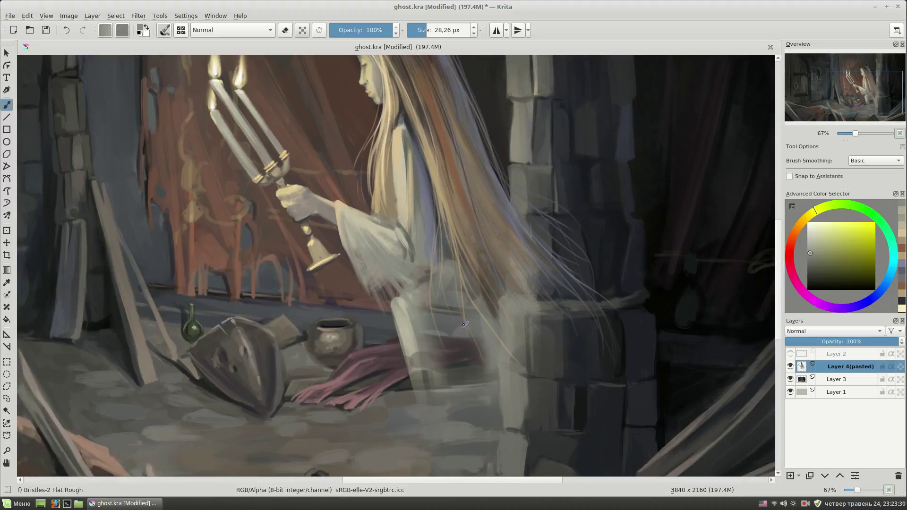
Step: Erase stray strokes near the robe and add orange light strokes near the chest
key("e")
left_click_drag(399, 303, 411, 382)
mouse_move(446, 286)
left_mouse_down()
mouse_move(455, 365)
mouse_move(461, 342)
left_mouse_up()
key("e")
left_click(411, 236, "ctrl")
mouse_move(407, 234)
left_mouse_down()
mouse_move(408, 269)
mouse_move(371, 241)
left_mouse_up()
left_click(371, 240, "ctrl")
key("bracketleft")
Step: Paint a thin dark blue-grey stroke along the hair's left edge
left_click_drag(421, 221, 472, 233)
left_click(417, 195, "ctrl")
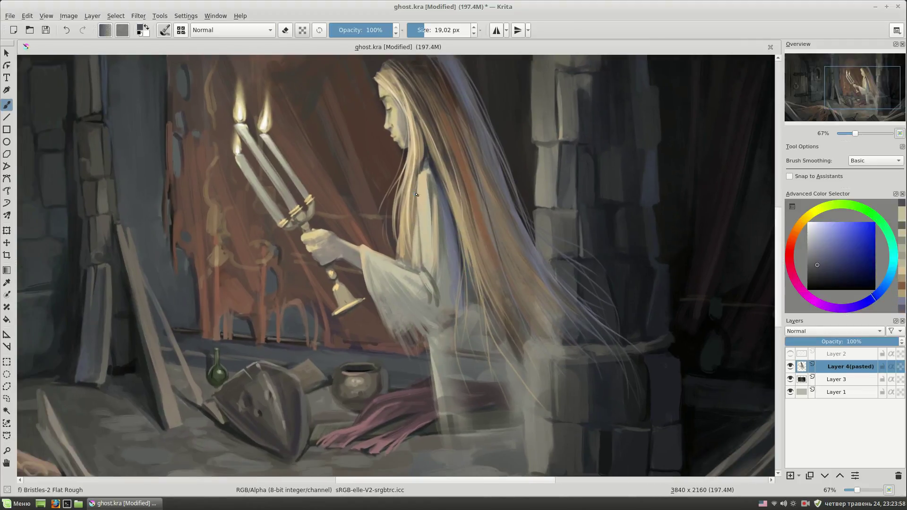
left_click_drag(410, 248, 407, 163)
left_click_drag(480, 178, 486, 219)
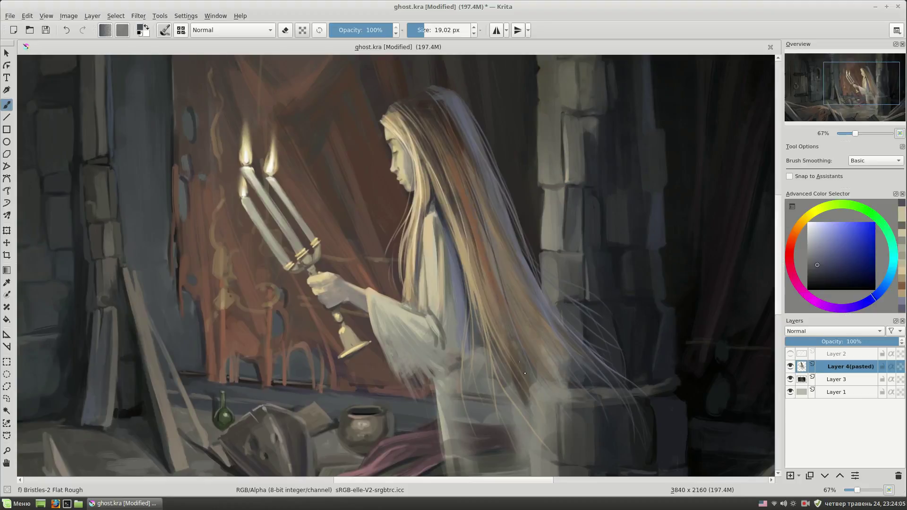
left_click_drag(505, 295, 484, 215)
Step: Soften the misty robe edge against the floor with Blender Blur, then return to Bristles-2 Flat Rough
right_click(409, 275)
left_click(374, 258)
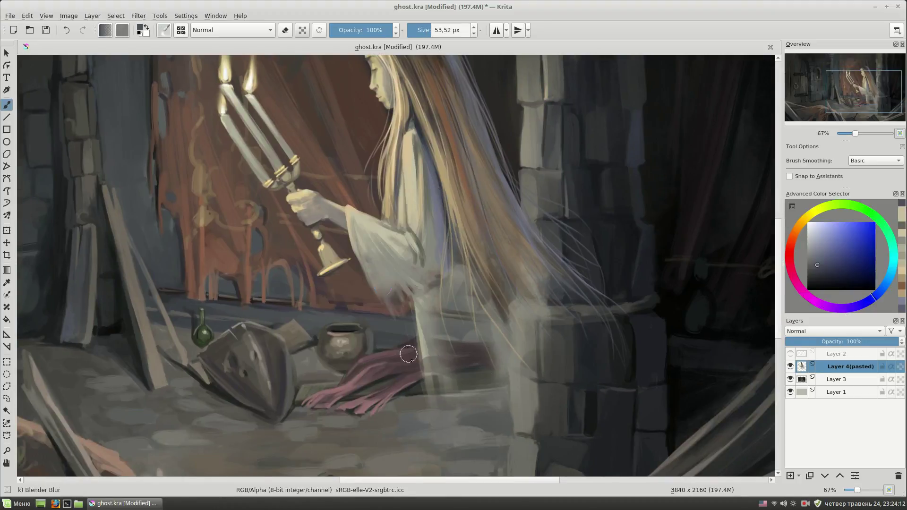
left_click_drag(402, 276, 398, 256)
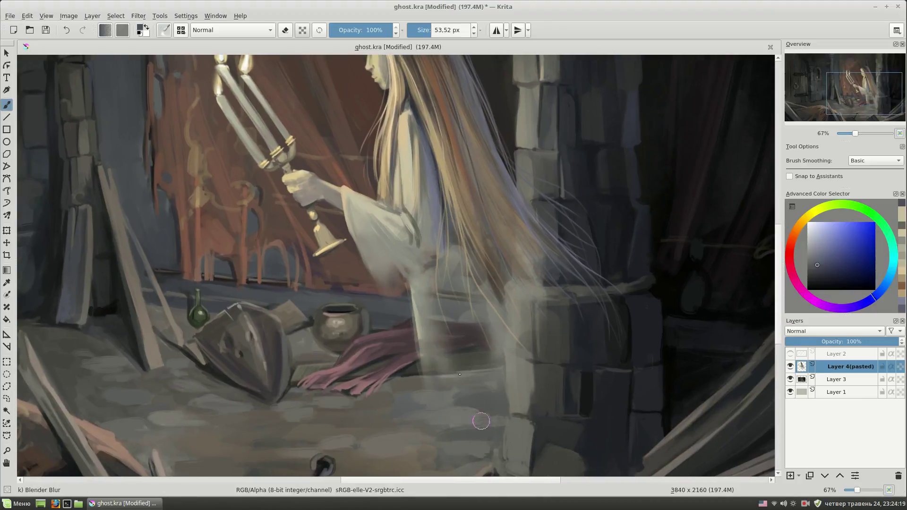
left_click_drag(459, 214, 493, 274)
right_click(435, 284)
left_click(417, 350)
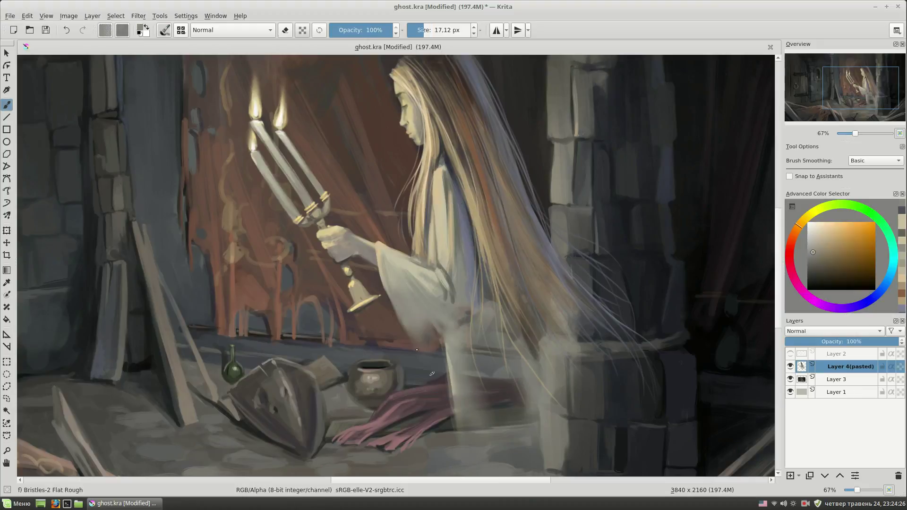
Step: Sample pale yellow, muted blue-grey and another yellow tone
left_click(391, 253, "ctrl")
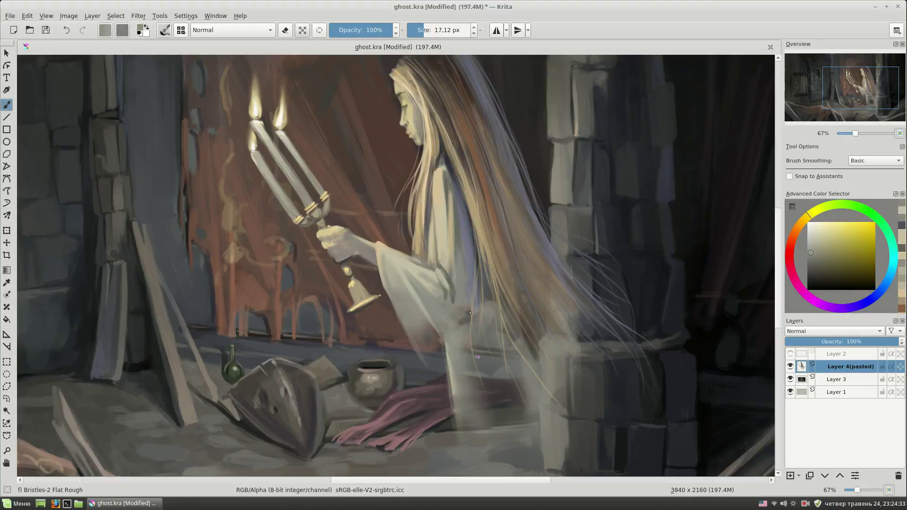
left_click(443, 285, "ctrl")
left_click(461, 324, "ctrl")
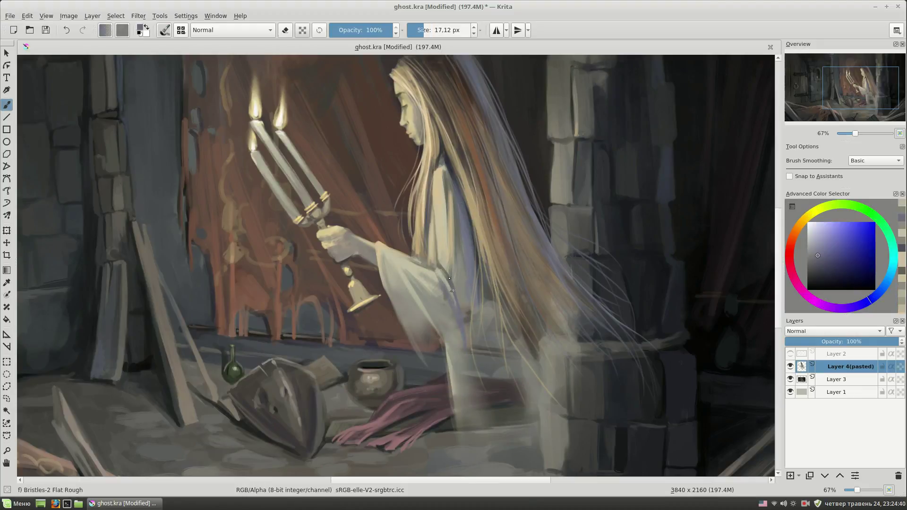
Step: Sample pale yellow and orange-brown tones from the hand, settling on a paler yellow
left_click(461, 338, "ctrl")
mouse_move(461, 337)
left_mouse_down()
mouse_move(467, 209)
mouse_move(414, 240)
left_mouse_up()
left_click(452, 218, "ctrl")
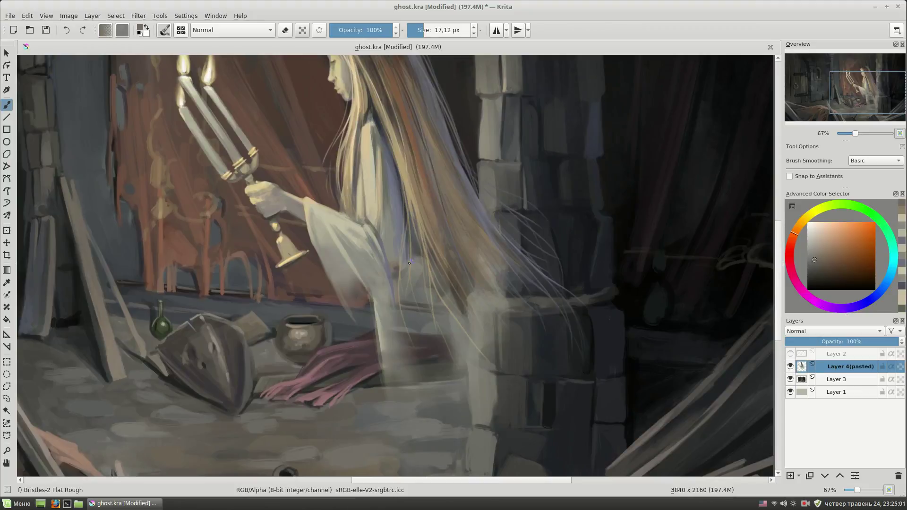
left_click(396, 304, "ctrl")
scroll(396, 315, "up", 3)
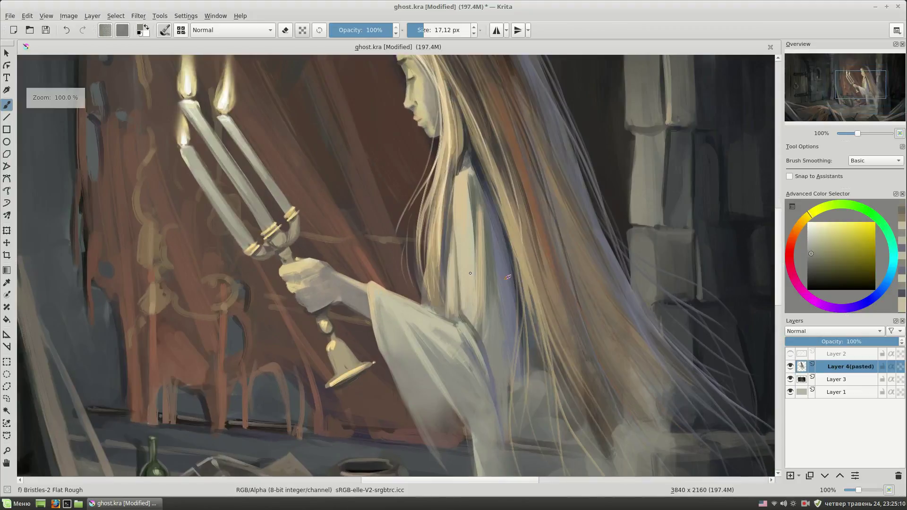
left_click(310, 279, "ctrl")
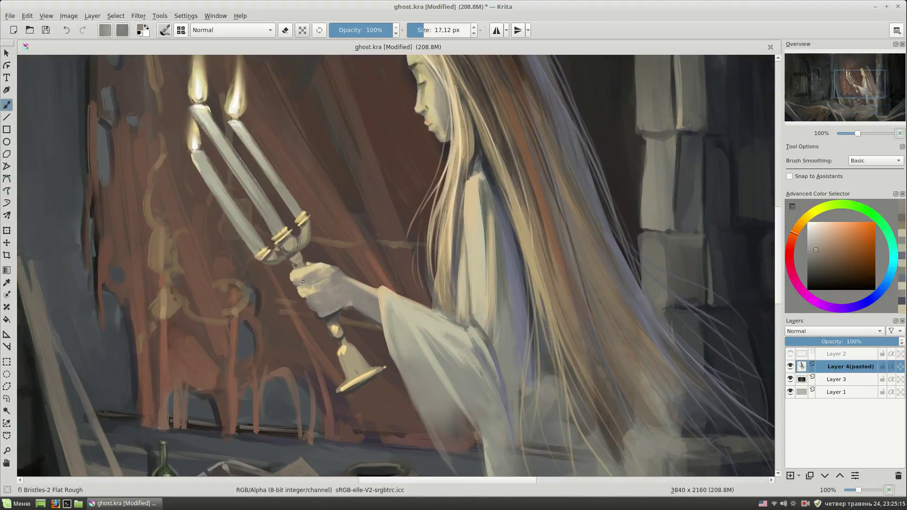
left_click(307, 280, "ctrl")
left_click(306, 278, "ctrl")
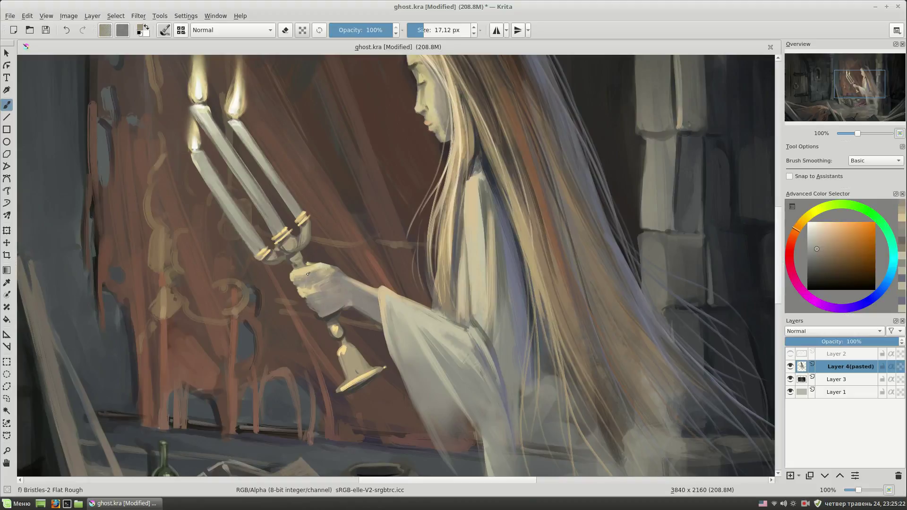
left_click(326, 267, "ctrl")
Step: Undo the last hair strokes and toggle the eraser off again
key("ctrl+z")
scroll(378, 207, "down", 1)
key("e")
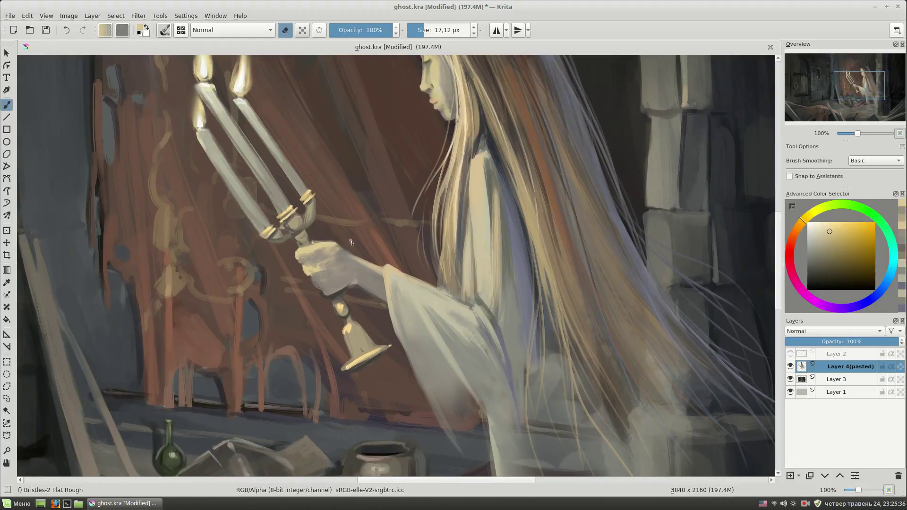
key("e")
Step: Dab lighter and darker sampled tones onto the hand
left_click(312, 264, "ctrl")
left_click(310, 264, "ctrl")
left_click(310, 264, "ctrl")
left_click(326, 269, "ctrl")
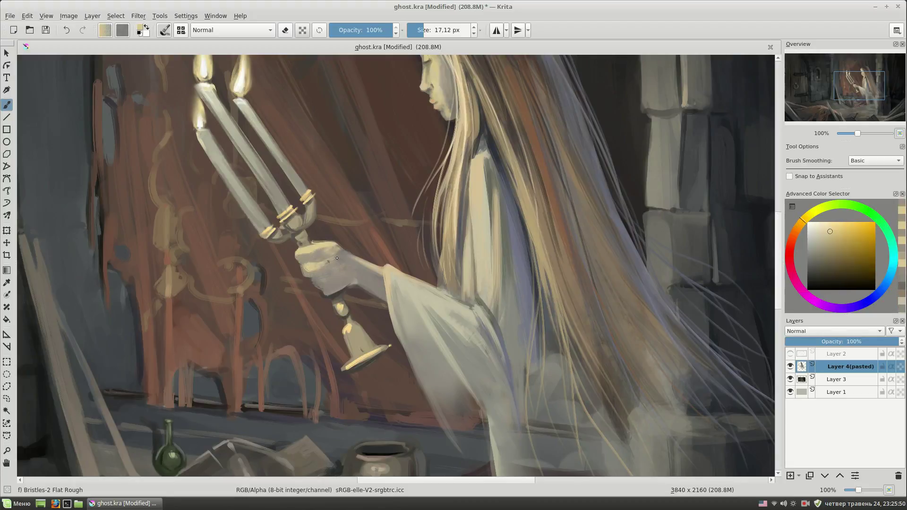
left_click(328, 261, "ctrl")
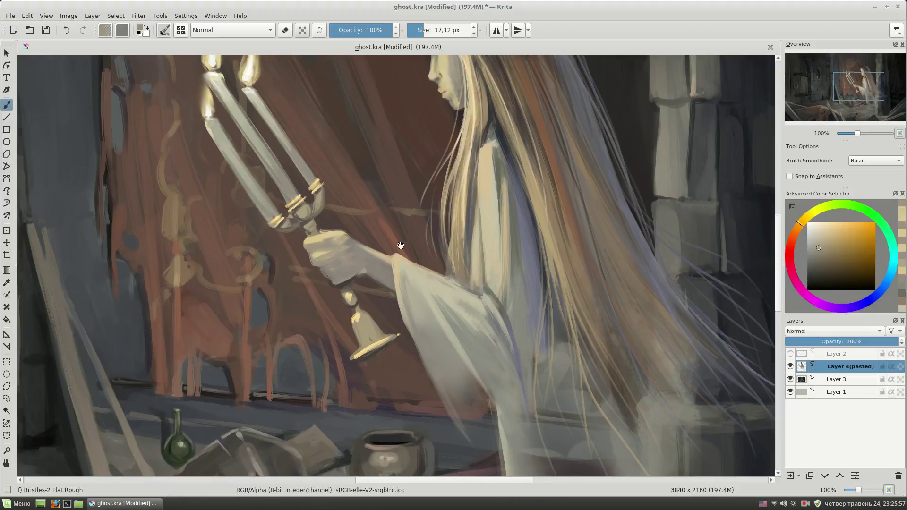
left_click(348, 258, "ctrl")
left_click(348, 258, "ctrl")
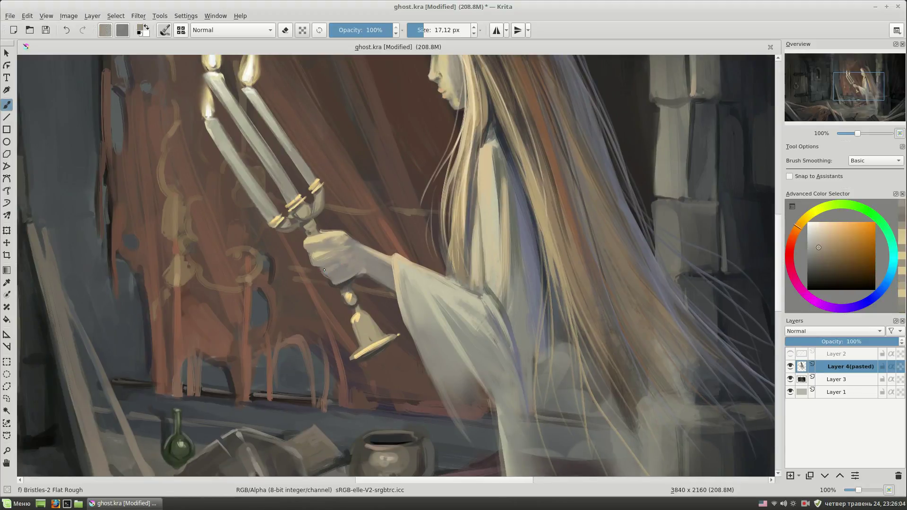
Step: Sample orange and yellow tones near the hand with the face in view
left_click_drag(409, 227, 392, 256)
left_click(322, 301, "ctrl")
left_click_drag(323, 300, 348, 310)
key("e")
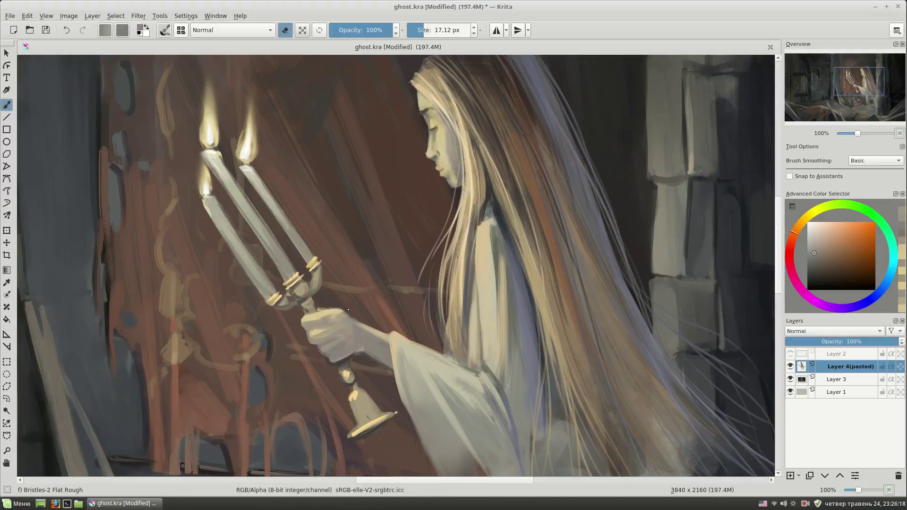
left_click(325, 311, "ctrl")
key("e")
scroll(415, 283, "down", 2)
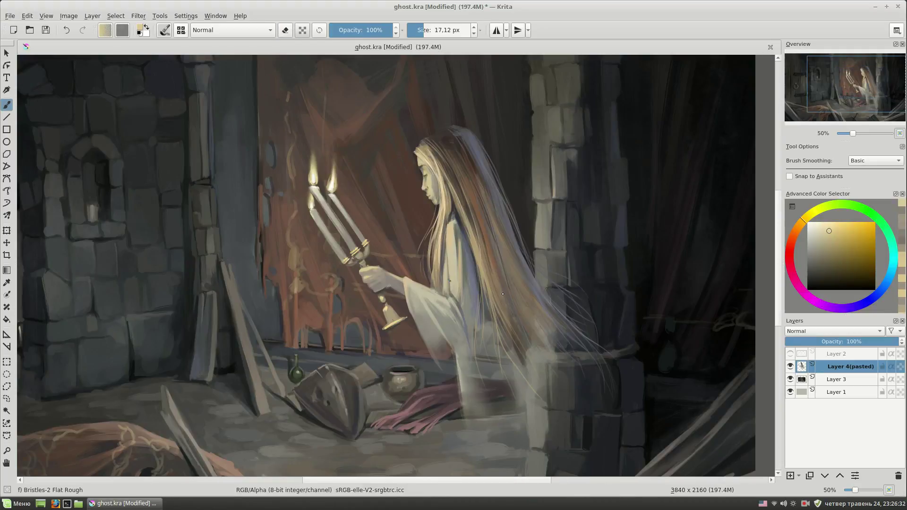
scroll(378, 279, "up", 2)
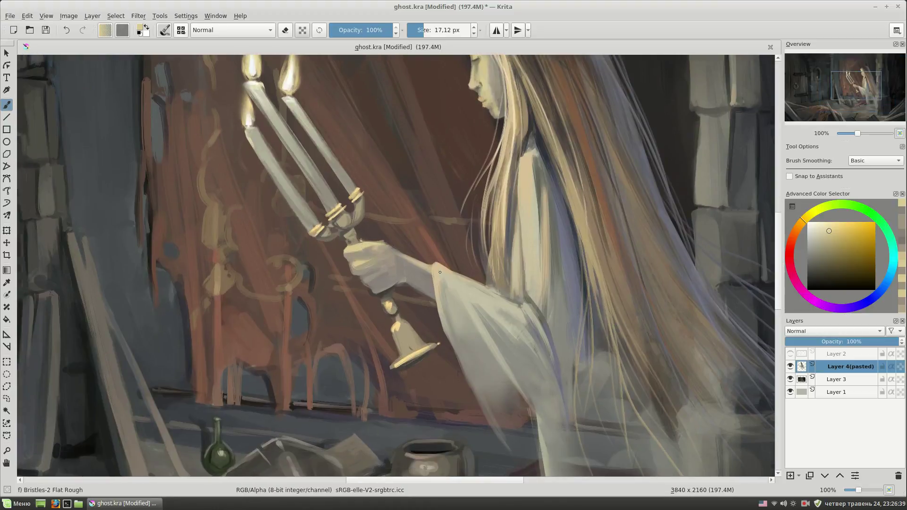
Step: Enlarge the brush and repaint the hand with broad pale strokes
left_click(403, 181, "ctrl")
key("bracketright")
key("bracketright")
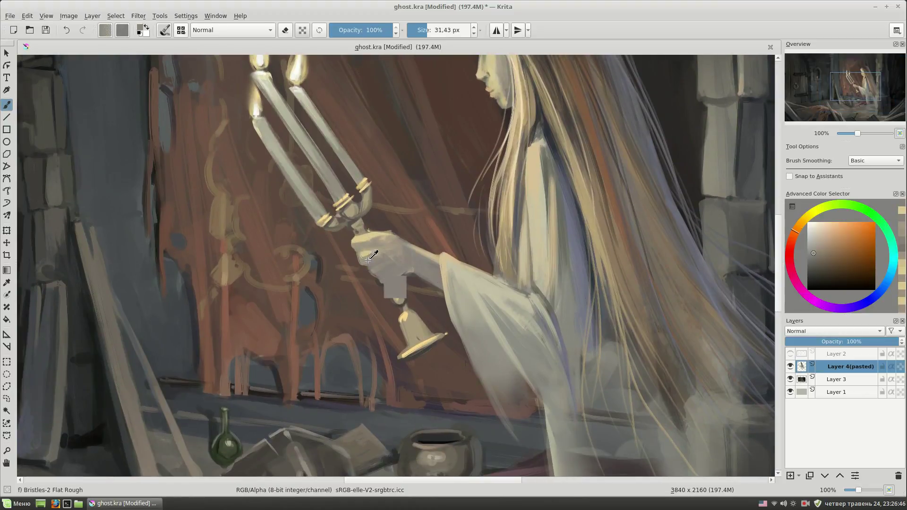
left_click(366, 256, "ctrl")
left_click_drag(389, 271, 338, 293)
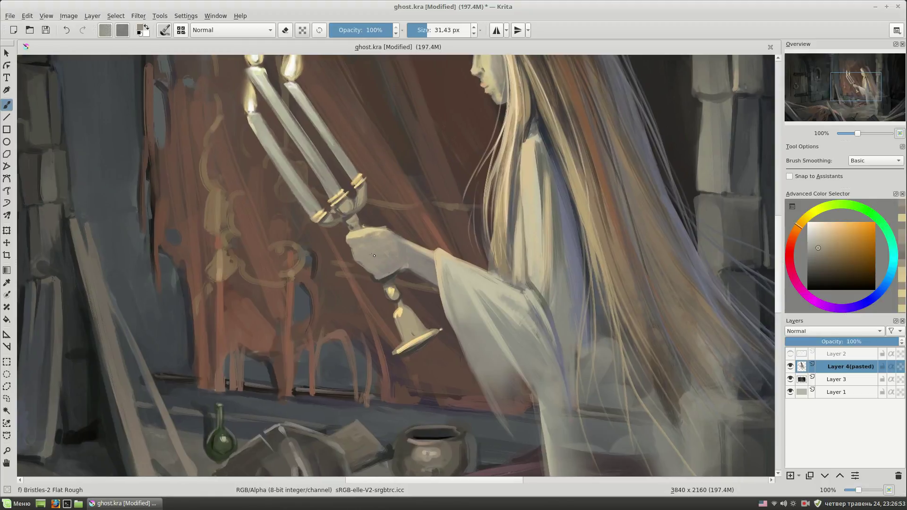
Step: Make the brush much finer and sample dark reddish browns from the hair
key("bracketleft")
scroll(339, 292, "down", 2)
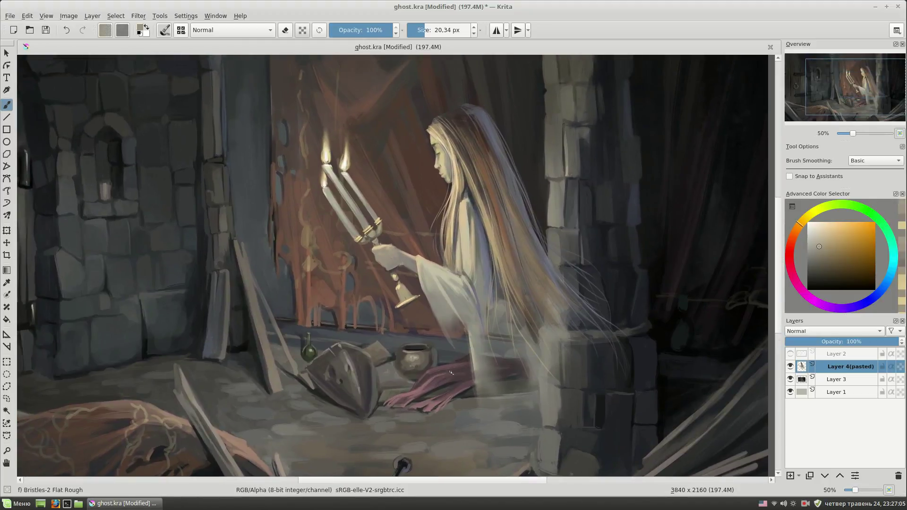
scroll(452, 373, "down", 2)
scroll(562, 250, "up", 1)
scroll(562, 249, "up", 2)
scroll(562, 250, "up", 1)
key("bracketleft")
key("bracketleft")
key("bracketleft")
left_click(502, 243, "ctrl")
left_click(506, 189, "ctrl")
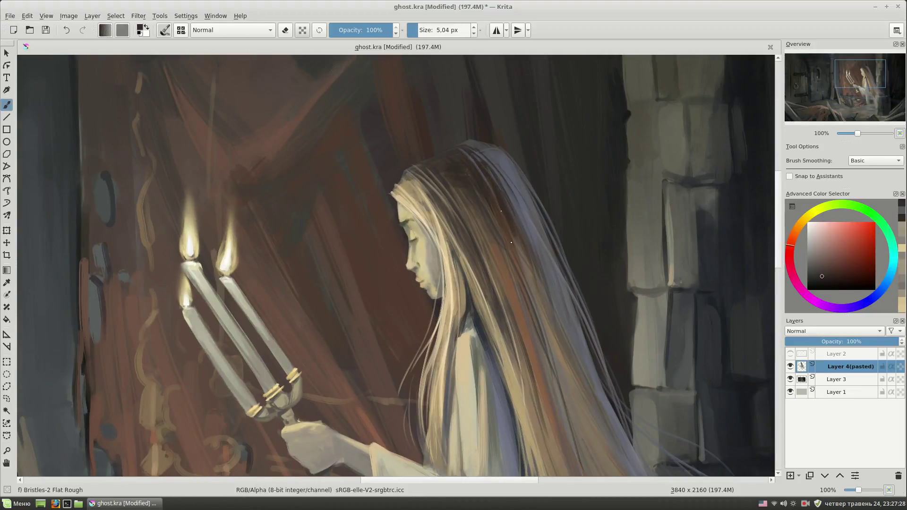
Step: Brush a dark grey-blue strand into the hair, then sample an orange-brown from the canvas
left_click(467, 156, "ctrl")
left_click(473, 159, "ctrl")
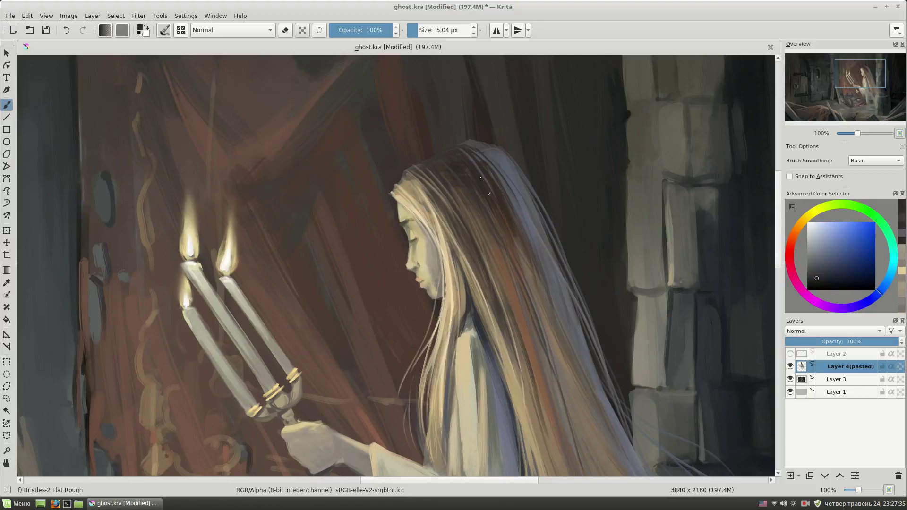
left_click_drag(529, 301, 510, 250)
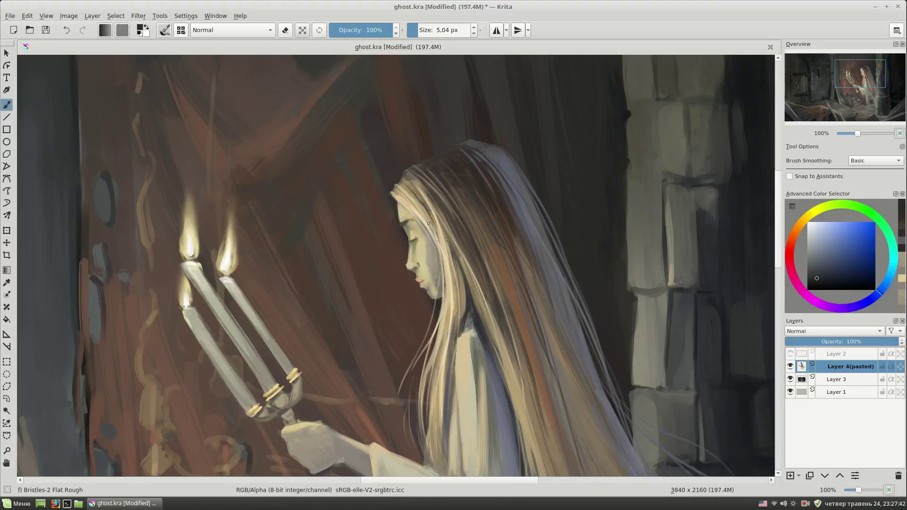
left_click_drag(429, 223, 413, 199)
left_click(510, 261, "ctrl")
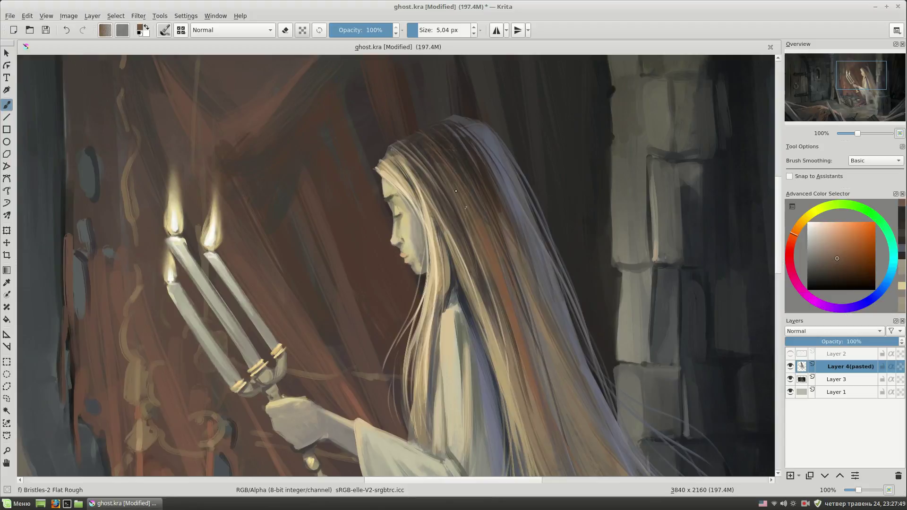
scroll(517, 315, "down", 5)
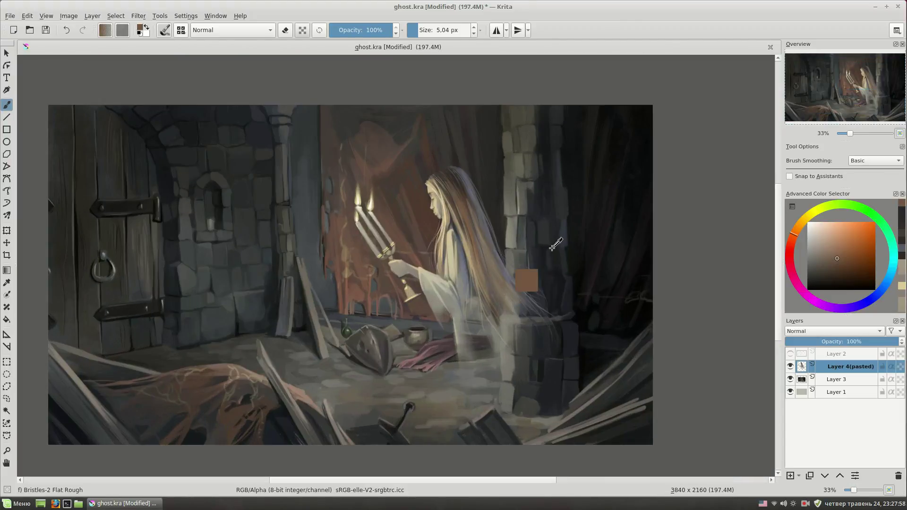
Step: Zoom into the room, switch to Layer 3, and trace a light web strand from the plank tip
key("plus")
left_click_drag(449, 266, 530, 303)
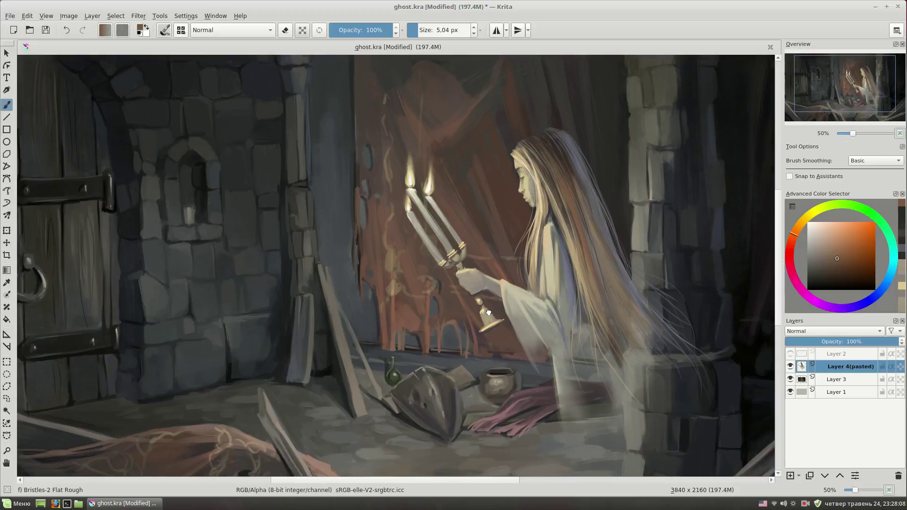
left_click_drag(462, 345, 452, 304)
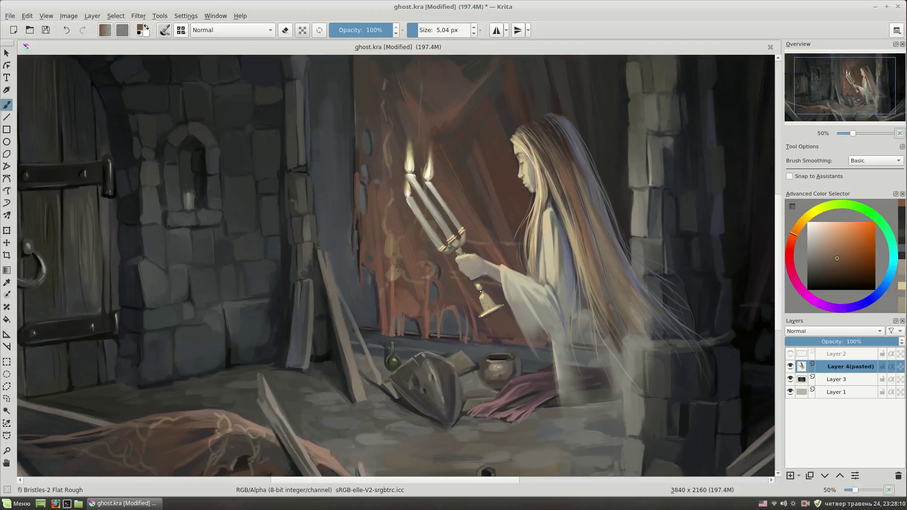
scroll(513, 314, "down", 1)
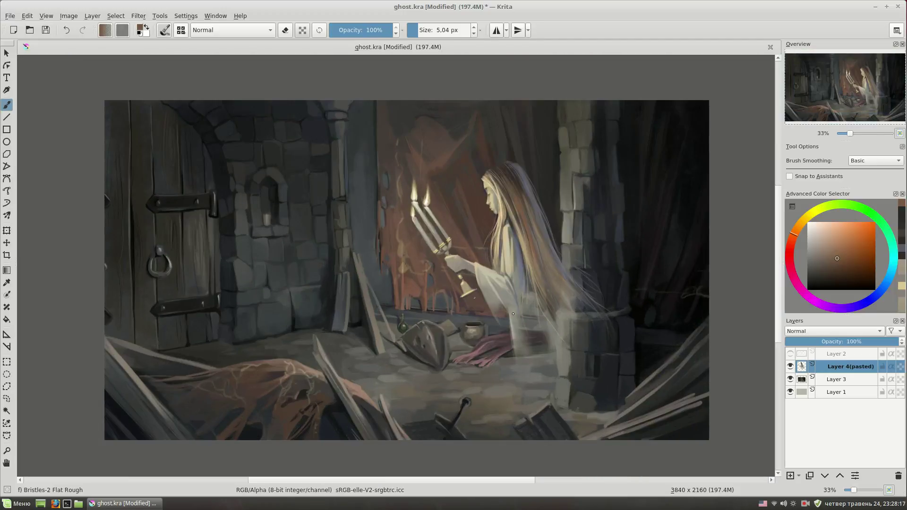
scroll(304, 372, "up", 2)
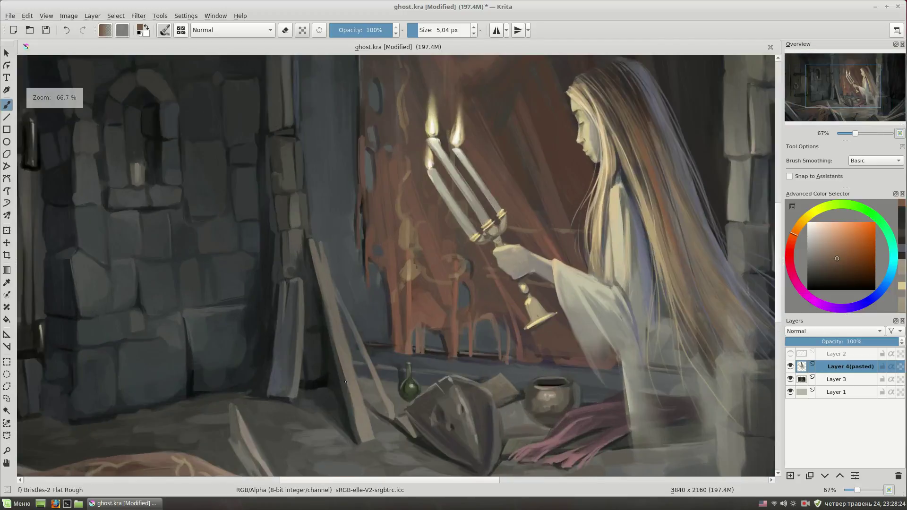
key("Page_Down")
left_click_drag(344, 200, 309, 246)
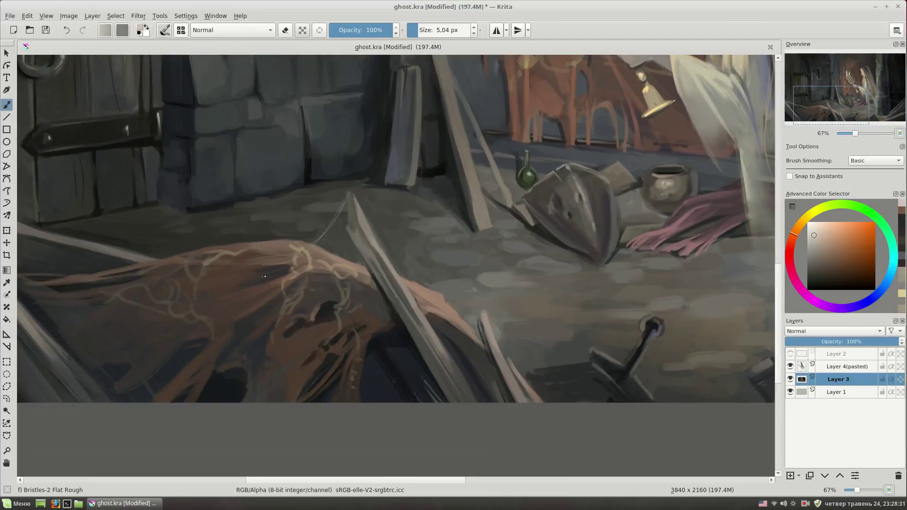
Step: Hang light cobweb strands from the lower-left plank tip down across the draped cloth
left_click_drag(348, 202, 326, 259)
left_click_drag(341, 227, 323, 252)
mouse_move(353, 211)
left_mouse_down()
mouse_move(326, 281)
mouse_move(290, 284)
left_mouse_up()
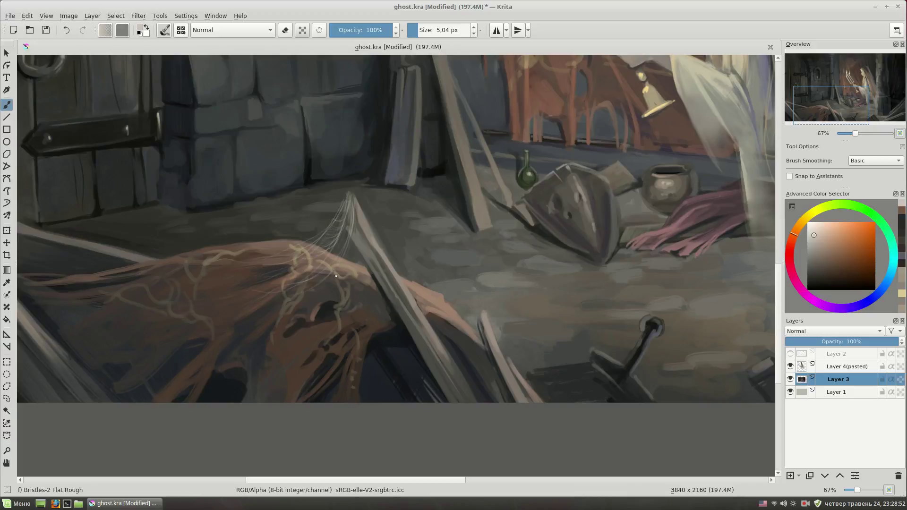
left_click_drag(351, 193, 397, 229)
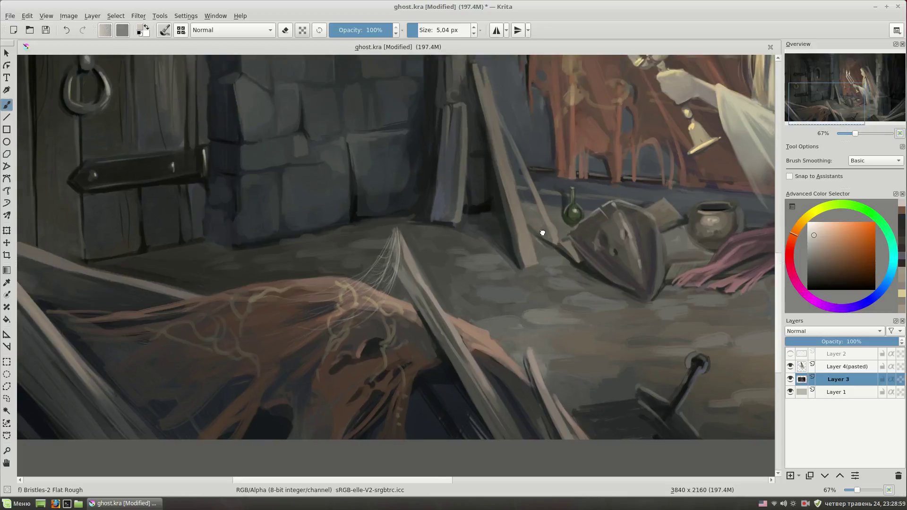
scroll(538, 226, "down", 2)
scroll(483, 289, "up", 2)
Step: Lay web strands along the draped cloth's edge and the plank edge, with small strands at the web's peak
mouse_move(361, 302)
left_mouse_down()
mouse_move(444, 352)
mouse_move(419, 354)
mouse_move(444, 360)
left_mouse_up()
mouse_move(387, 347)
left_mouse_down()
mouse_move(444, 365)
mouse_move(421, 367)
left_mouse_up()
left_click_drag(376, 304, 451, 348)
left_click_drag(355, 283, 337, 254)
left_click_drag(366, 309, 330, 239)
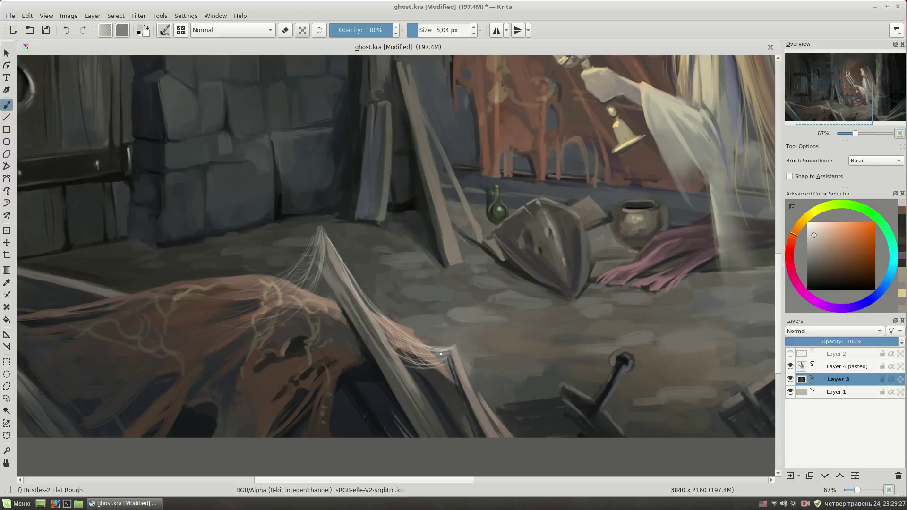
left_click_drag(381, 255, 363, 246)
mouse_move(381, 265)
left_mouse_down()
mouse_move(365, 260)
mouse_move(360, 274)
left_mouse_up()
Step: Stretch cobweb strands to the sword hilt, hanging below it and extending to its right
left_click_drag(373, 232, 363, 216)
left_click_drag(411, 297, 366, 220)
mouse_move(378, 283)
left_mouse_down()
mouse_move(231, 206)
mouse_move(518, 265)
mouse_move(484, 296)
left_mouse_up()
mouse_move(515, 267)
left_mouse_down()
mouse_move(432, 331)
mouse_move(499, 288)
mouse_move(492, 279)
mouse_move(515, 263)
left_mouse_up()
left_click_drag(449, 298, 422, 303)
left_click_drag(529, 277, 689, 293)
Step: Draw curving web strands down the stone pillar's edge
left_click_drag(638, 307, 676, 340)
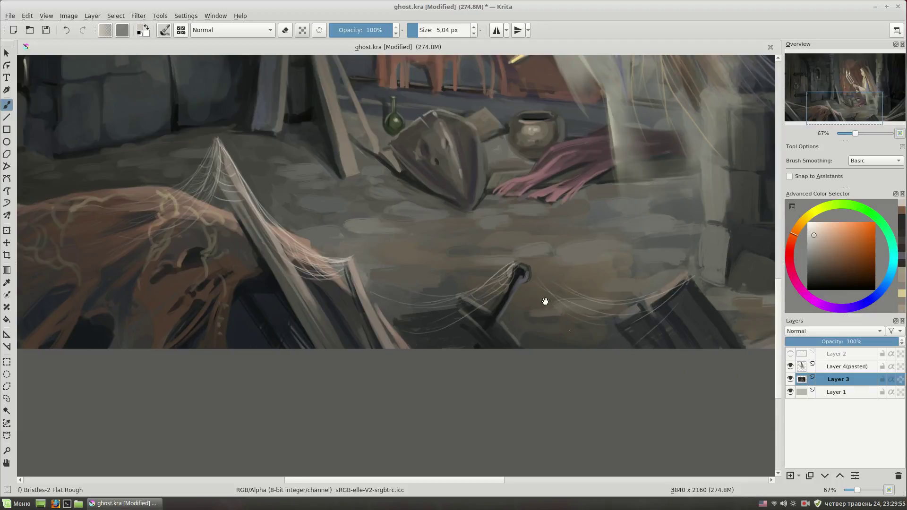
scroll(543, 302, "up", 5)
left_click_drag(338, 200, 349, 256)
mouse_move(321, 290)
left_mouse_down()
mouse_move(338, 264)
mouse_move(346, 293)
left_mouse_up()
scroll(354, 196, "down", 1)
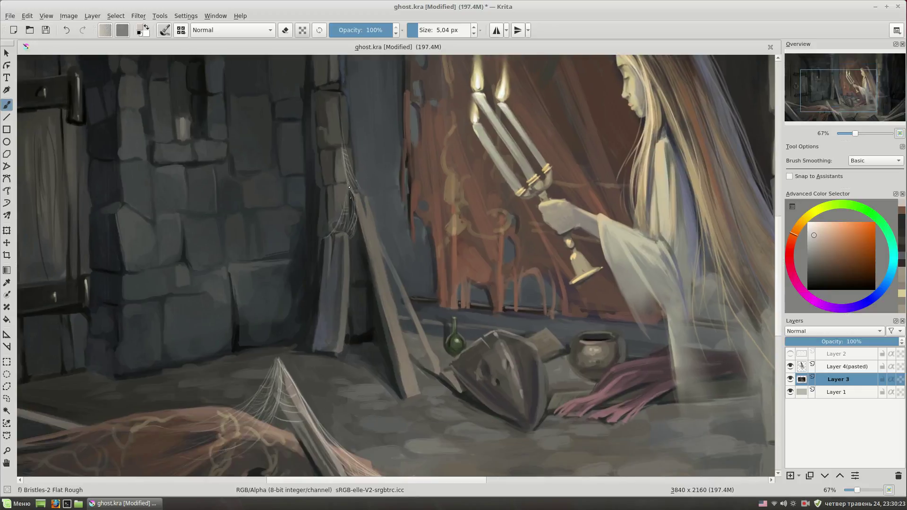
Step: At 100% zoom, paint thin web strands from the green bottle's neck to the helmet and on to the clay pot
scroll(465, 273, "down", 1)
scroll(465, 273, "up", 1, "ctrl")
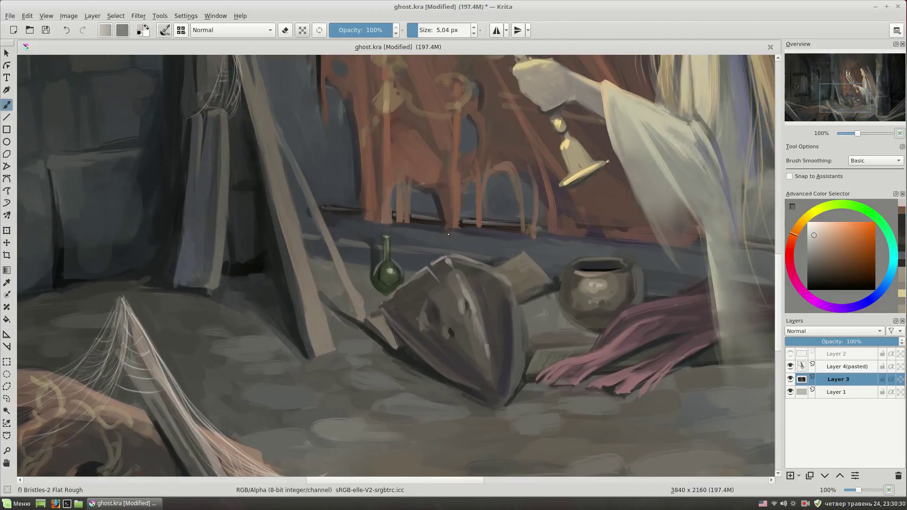
left_click_drag(397, 270, 446, 250)
mouse_move(381, 250)
left_mouse_down()
mouse_move(372, 273)
mouse_move(453, 251)
left_mouse_up()
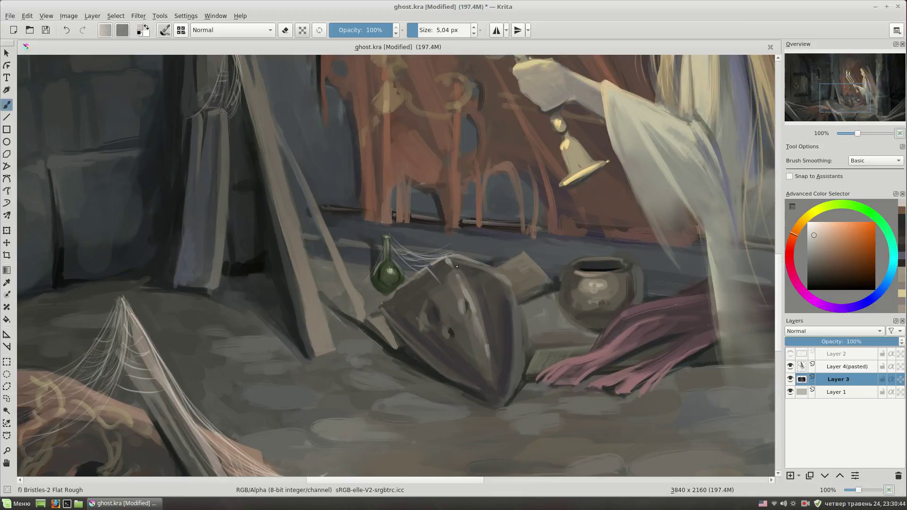
left_click_drag(391, 237, 408, 253)
mouse_move(389, 238)
left_mouse_down()
mouse_move(404, 257)
mouse_move(337, 228)
left_mouse_up()
mouse_move(455, 260)
left_mouse_down()
mouse_move(516, 240)
mouse_move(487, 271)
mouse_move(500, 250)
mouse_move(463, 266)
left_mouse_up()
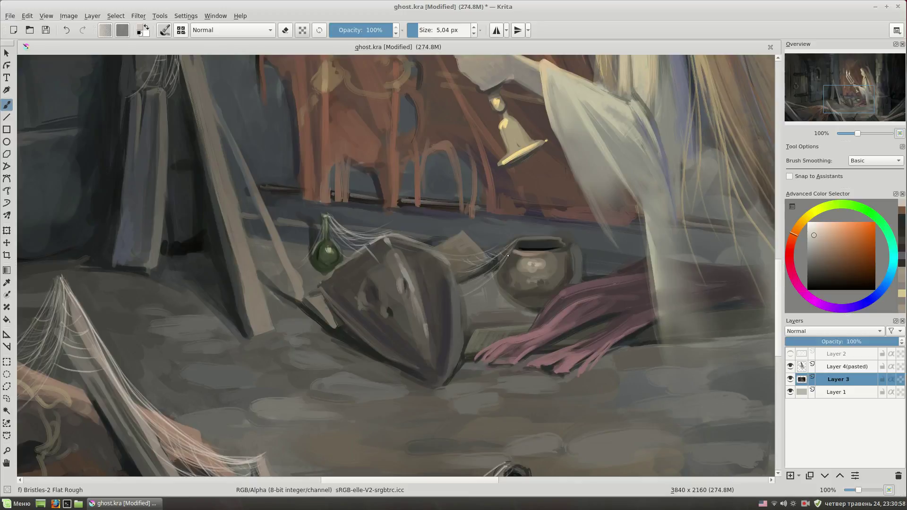
scroll(536, 307, "down", 2)
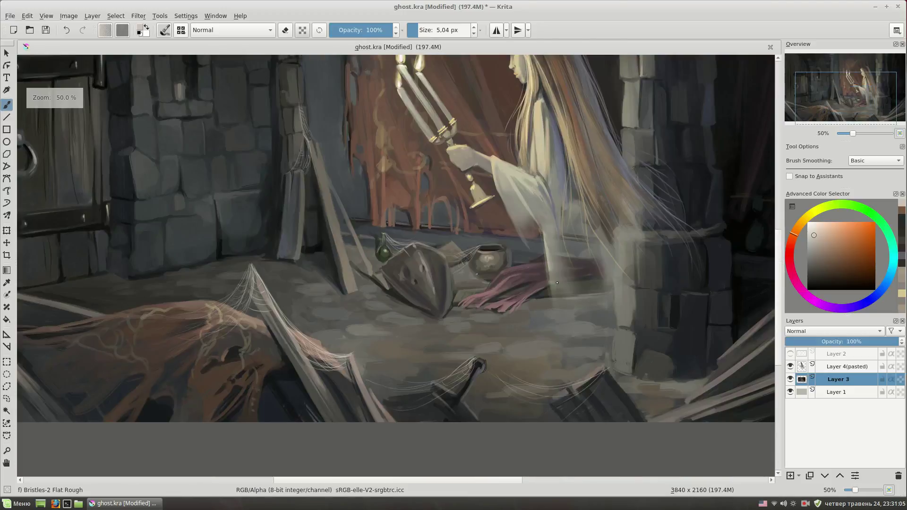
scroll(536, 307, "down", 2)
scroll(624, 256, "up", 1)
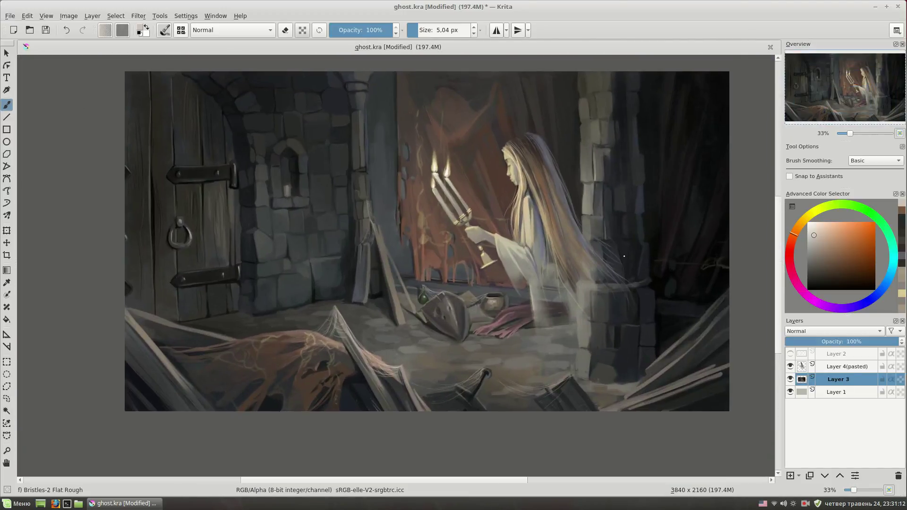
Step: At 67% zoom, add several faint web strands to the lower-left plank's cobweb
scroll(236, 347, "up", 1)
scroll(237, 347, "up", 1)
mouse_move(434, 271)
left_mouse_down()
mouse_move(351, 318)
mouse_move(434, 272)
left_mouse_up()
left_click_drag(398, 305, 391, 309)
mouse_move(436, 273)
left_mouse_down()
mouse_move(416, 326)
mouse_move(378, 356)
mouse_move(400, 280)
mouse_move(324, 292)
mouse_move(378, 295)
mouse_move(352, 340)
left_mouse_up()
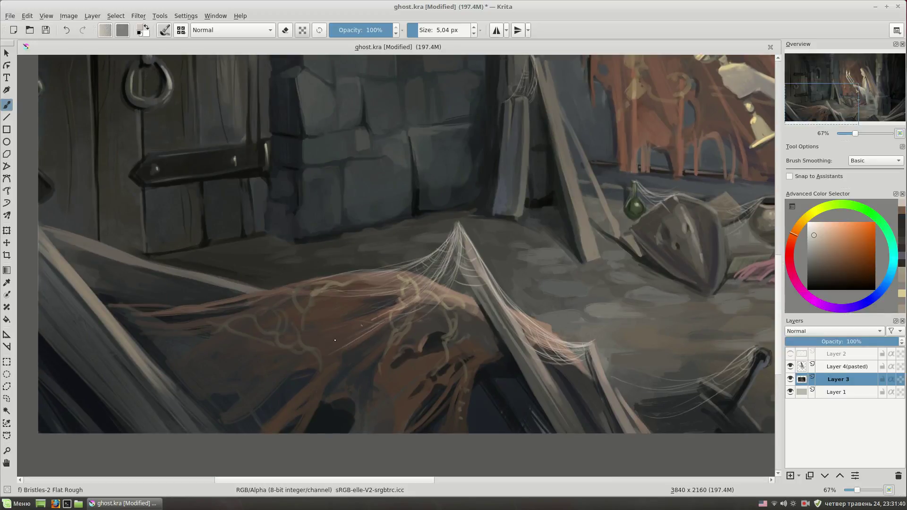
Step: Add faint strands across the floor toward the sword hilt, right of the shield, and along the leaning plank
scroll(486, 298, "right", 5)
scroll(405, 300, "down", 2)
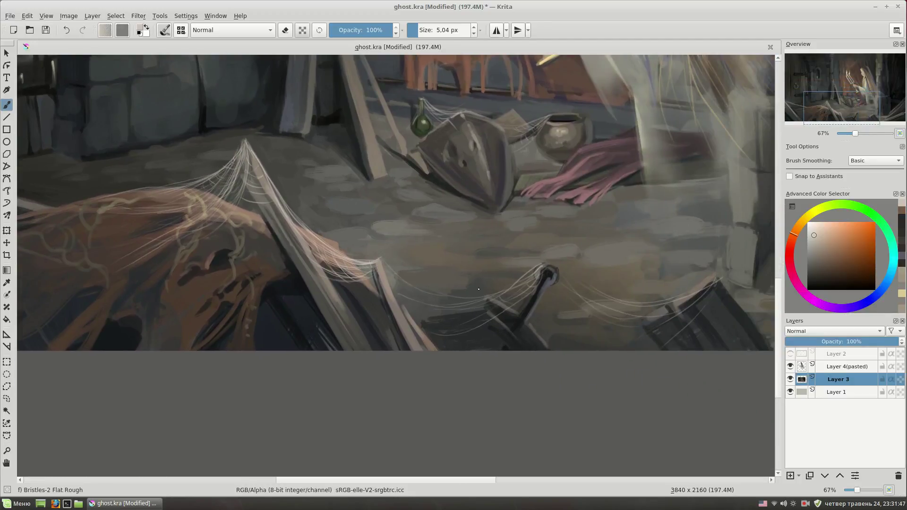
mouse_move(386, 273)
left_mouse_down()
mouse_move(397, 283)
mouse_move(521, 279)
left_mouse_up()
left_click_drag(393, 294, 468, 326)
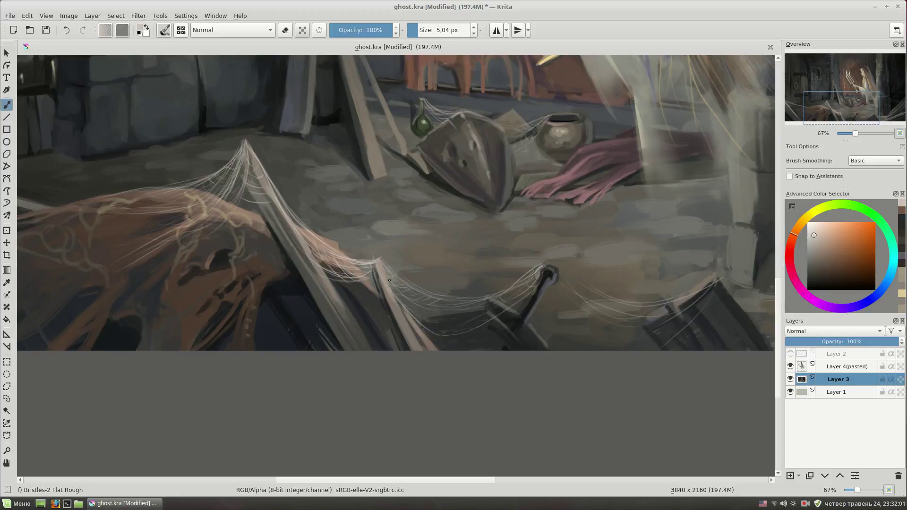
scroll(596, 235, "up", 3)
left_click_drag(520, 235, 600, 249)
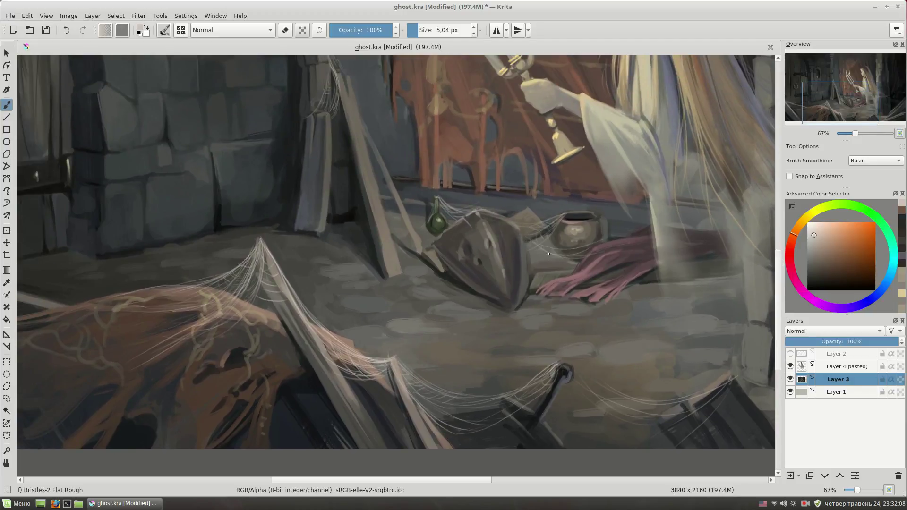
scroll(600, 249, "up", 3)
mouse_move(401, 253)
left_mouse_down()
mouse_move(427, 284)
mouse_move(412, 310)
left_mouse_up()
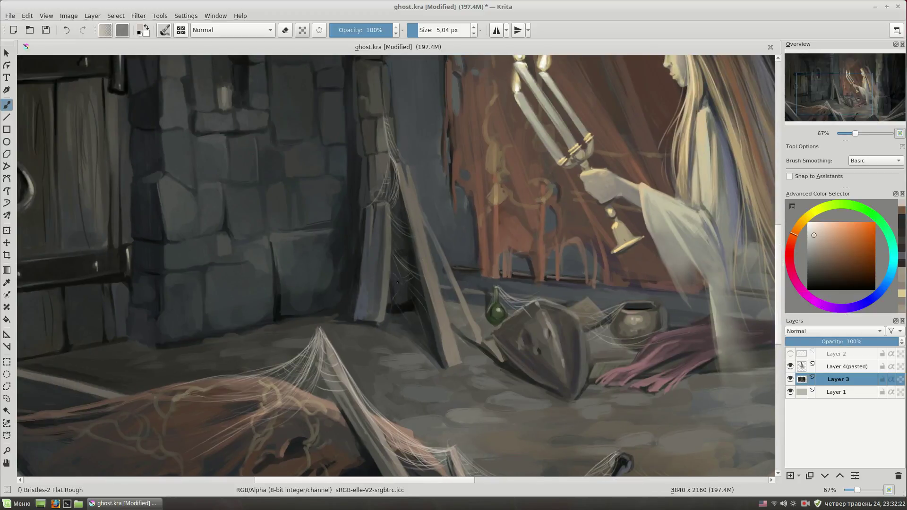
Step: Add more strands, including a bright one, on the leaning plank and down the pillar web
left_click_drag(403, 279, 394, 291)
mouse_move(390, 213)
left_mouse_down()
mouse_move(418, 255)
mouse_move(410, 242)
left_mouse_up()
mouse_move(408, 268)
left_mouse_down()
mouse_move(461, 290)
mouse_move(463, 193)
mouse_move(383, 246)
mouse_move(289, 227)
left_mouse_up()
left_click_drag(434, 263, 427, 274)
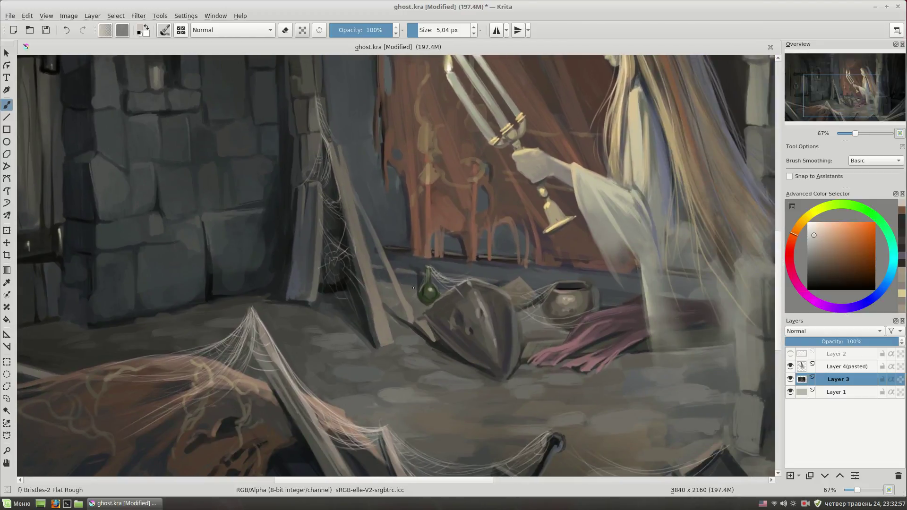
Step: Deepen the floor webbing around the sword hilt with thin light and dark strands, then zoom out to 33%
mouse_move(565, 320)
left_mouse_down()
mouse_move(492, 230)
mouse_move(482, 179)
left_mouse_up()
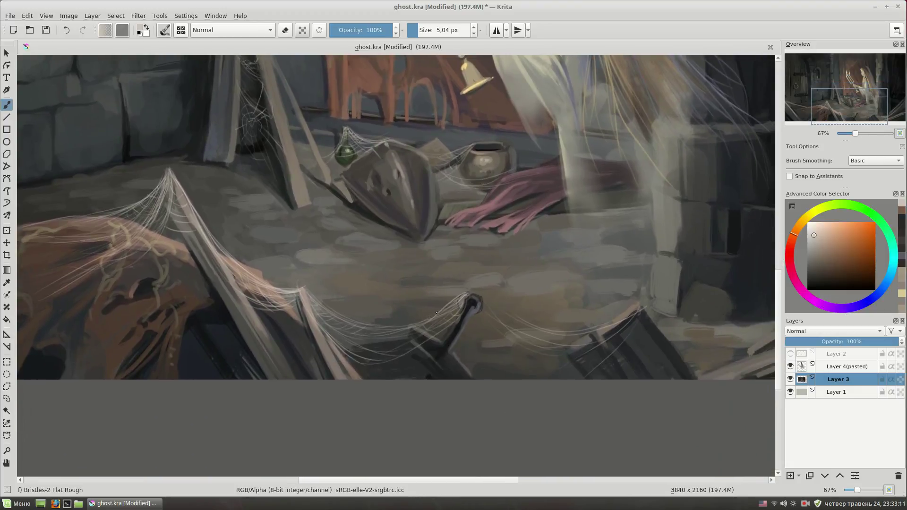
left_click_drag(456, 298, 455, 309)
left_click_drag(303, 287, 364, 331)
left_click_drag(496, 305, 432, 292)
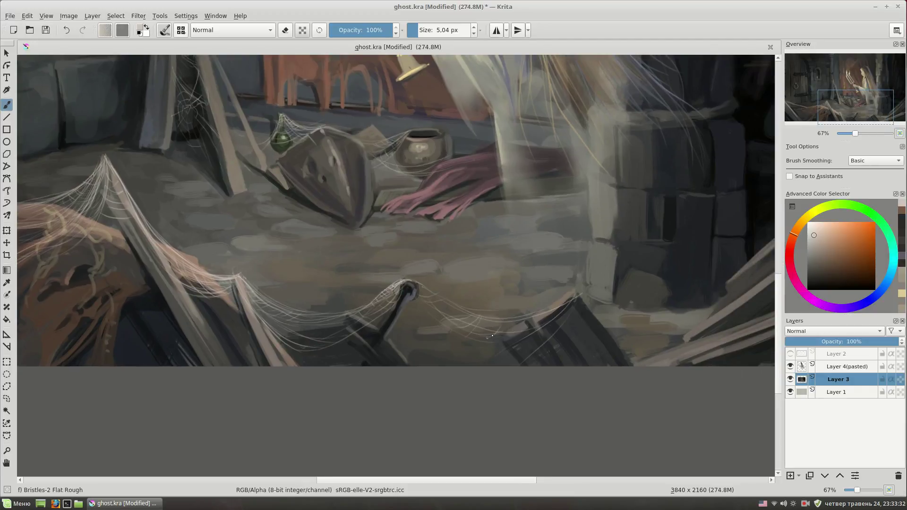
mouse_move(492, 336)
left_mouse_down()
mouse_move(357, 238)
mouse_move(341, 299)
mouse_move(269, 304)
left_mouse_up()
mouse_move(376, 275)
left_mouse_down()
mouse_move(340, 293)
mouse_move(376, 305)
left_mouse_up()
key("minus")
key("minus")
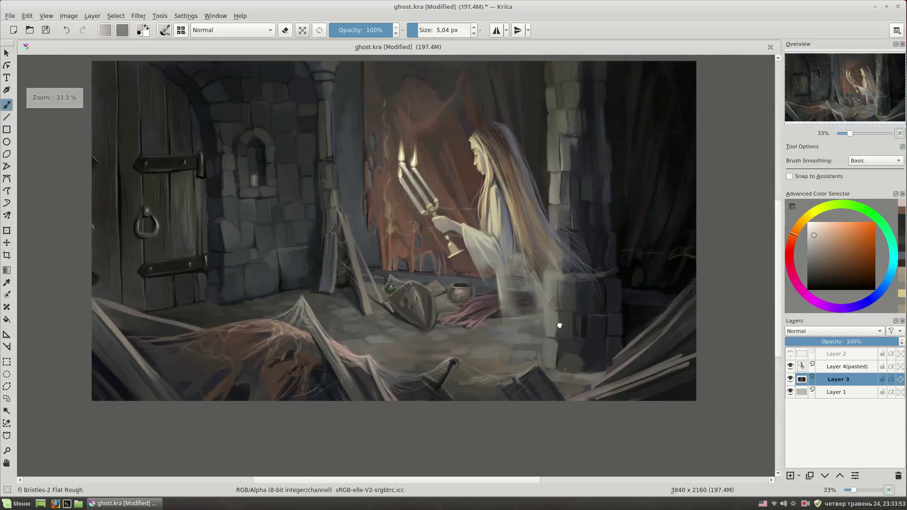